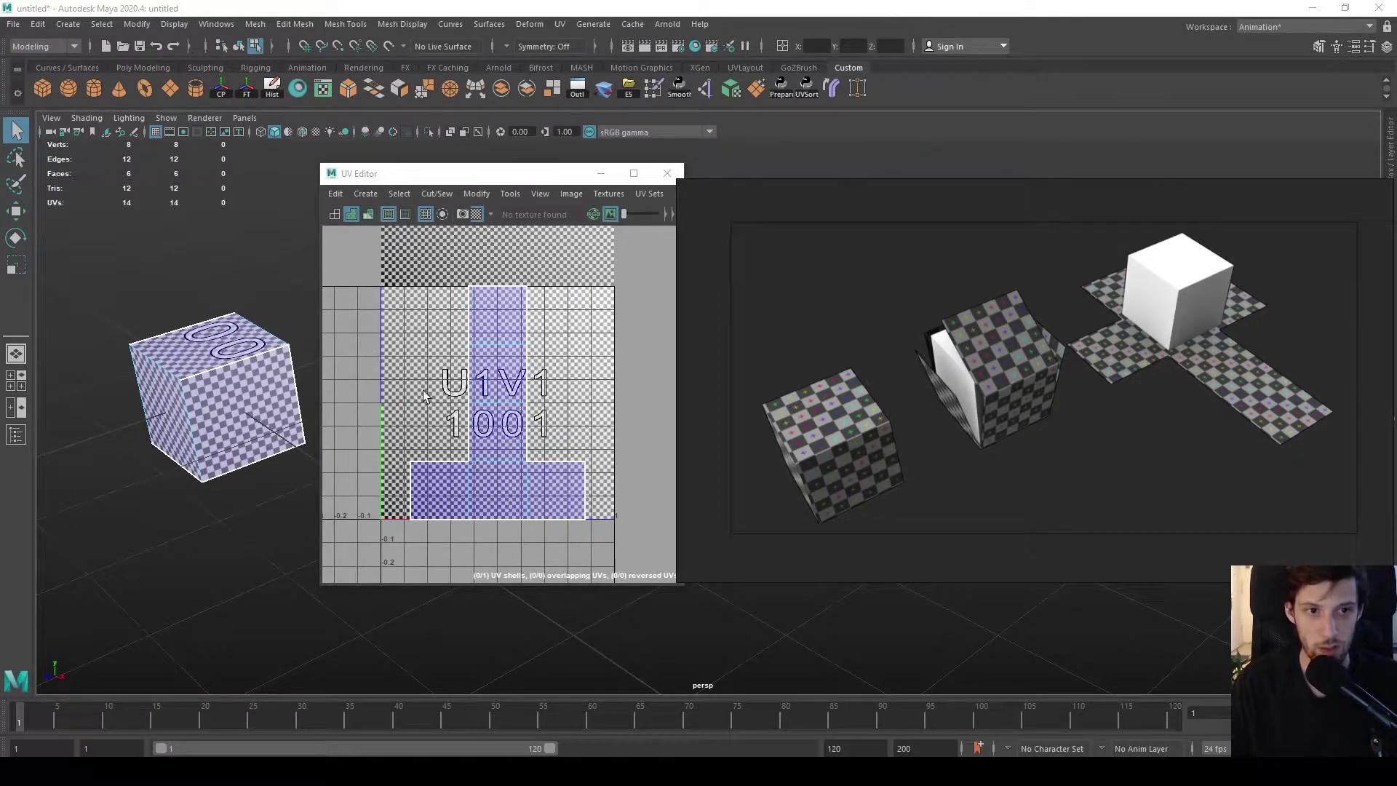
{"action": "left_click", "coordinate": [220, 390]}
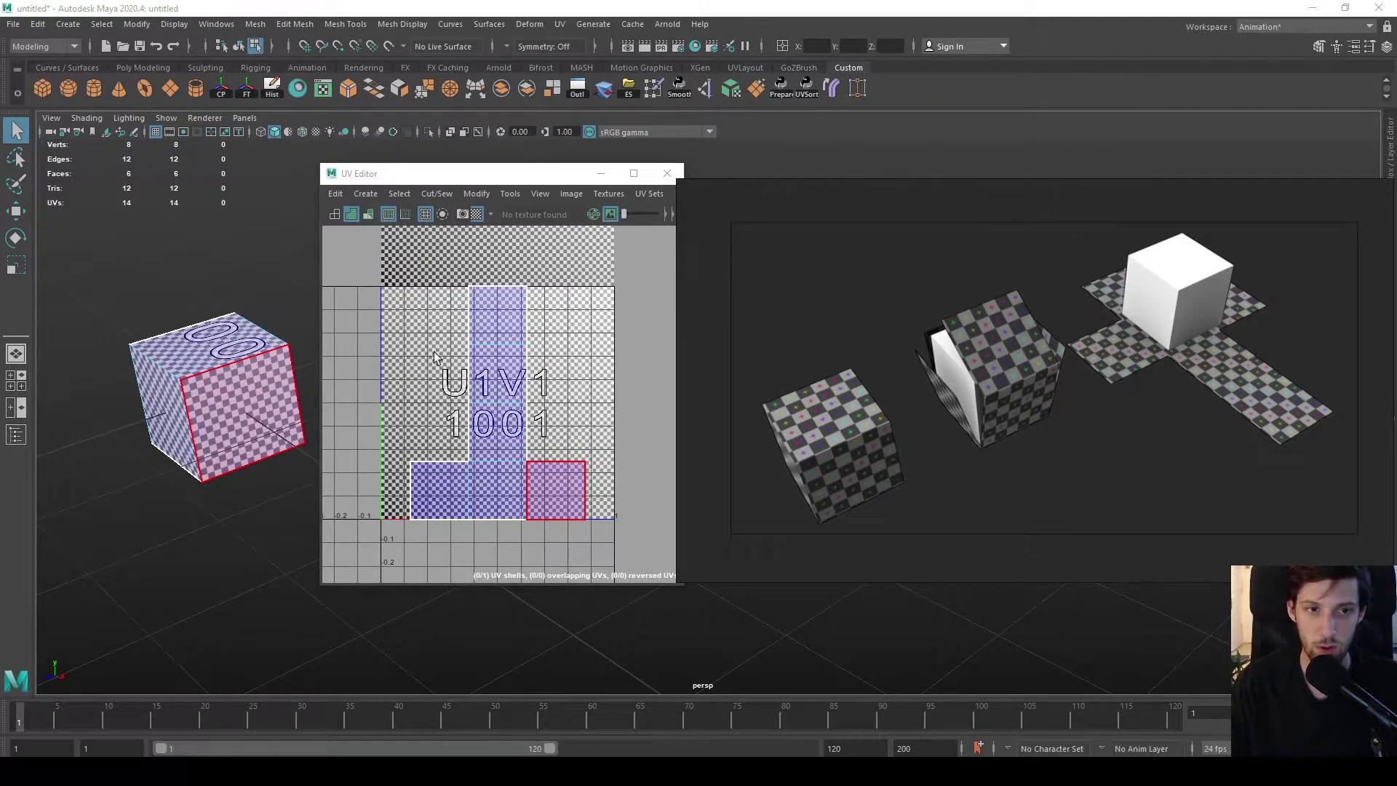
{"action": "left_click", "coordinate": [218, 339]}
{"action": "left_click", "coordinate": [276, 364]}
{"action": "left_click", "coordinate": [231, 334]}
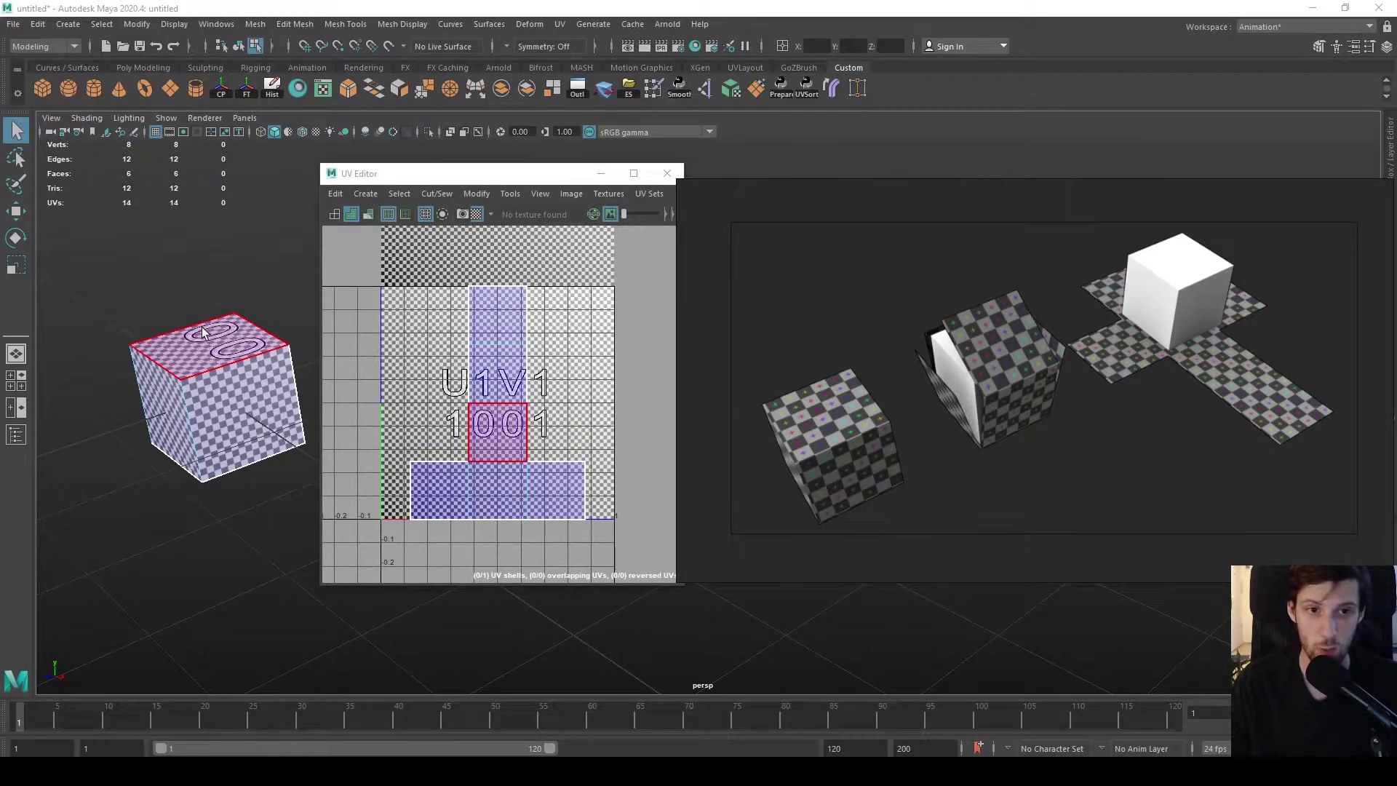
{"action": "left_click_drag", "start_coordinate": [382, 525], "coordinate": [439, 535]}
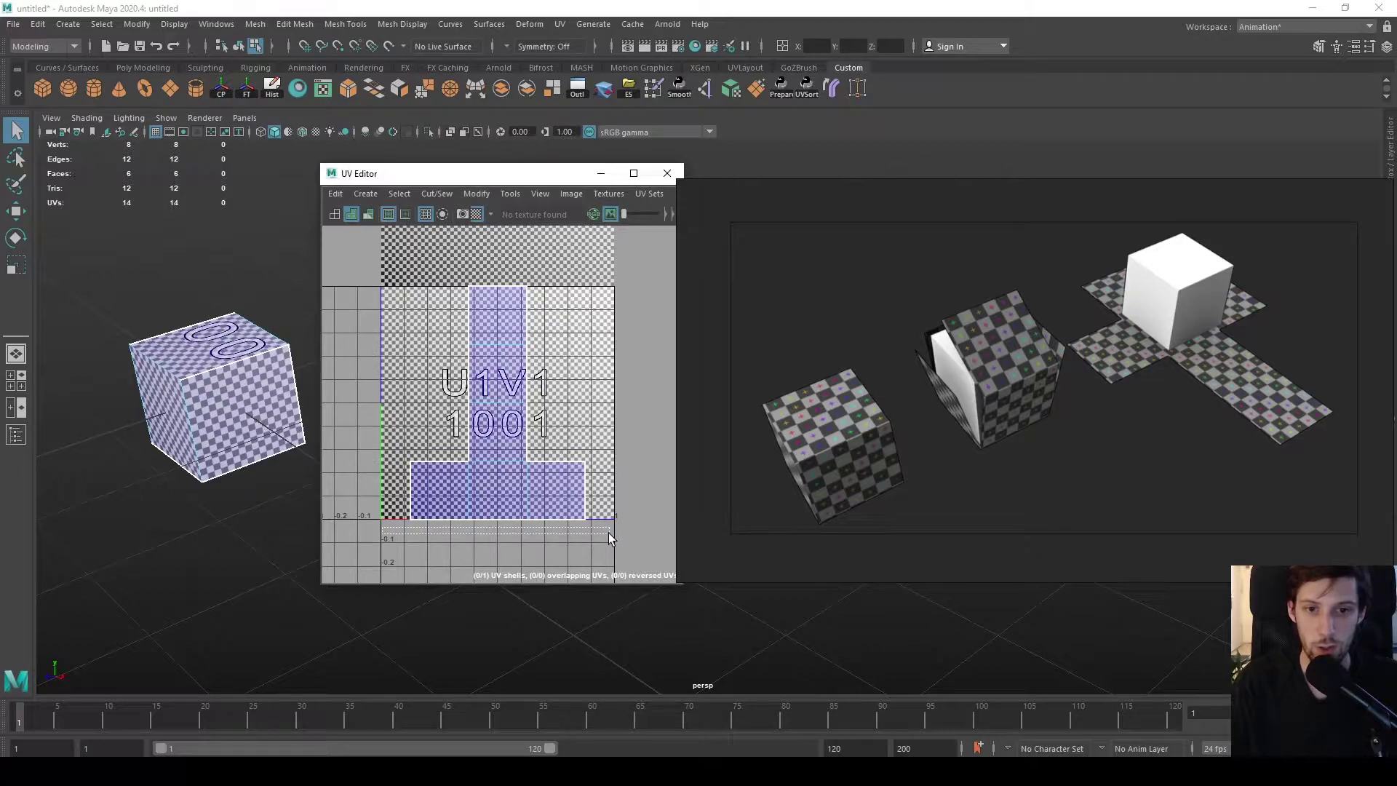
{"action": "left_click_drag", "start_coordinate": [608, 532], "coordinate": [609, 533]}
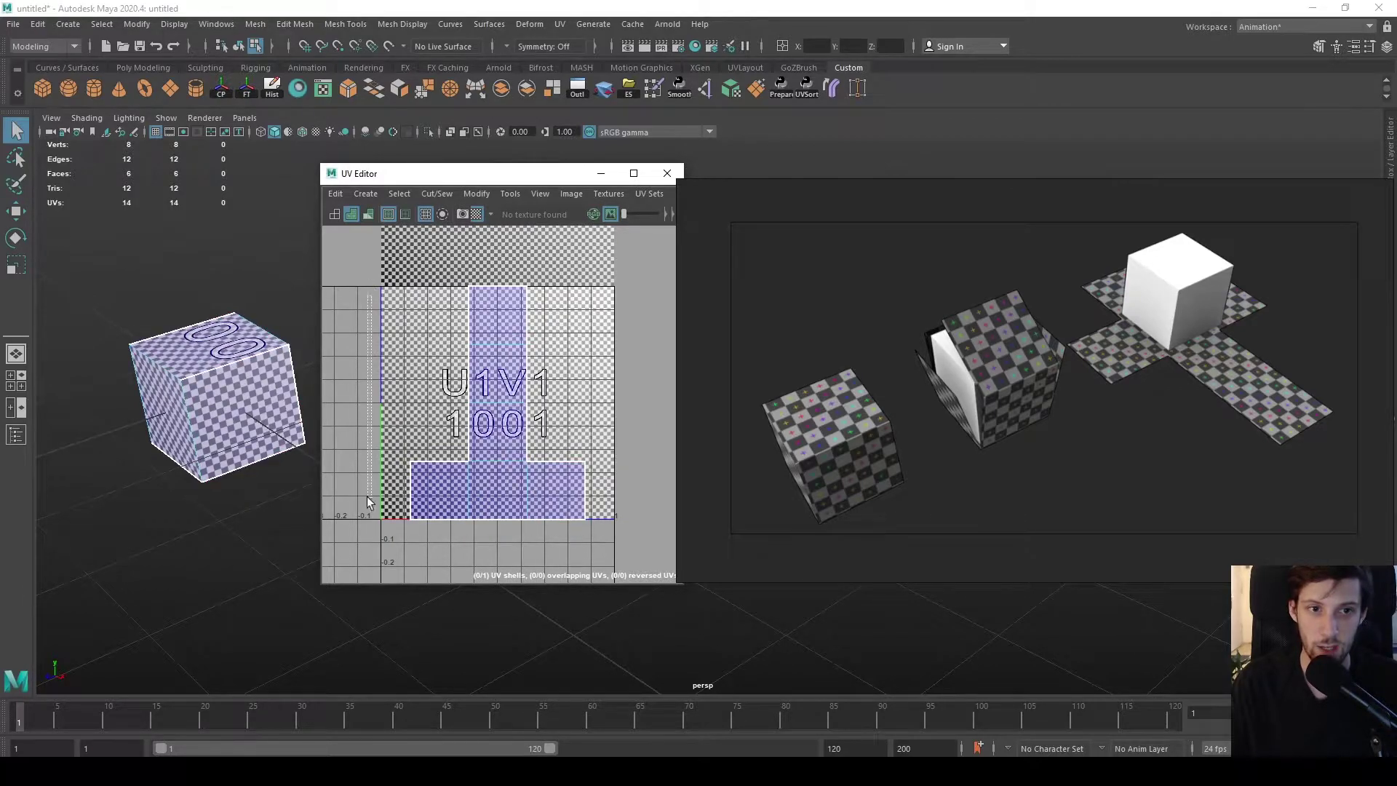
{"action": "scroll", "coordinate": [427, 451], "scroll_direction": "up", "scroll_amount": 2}
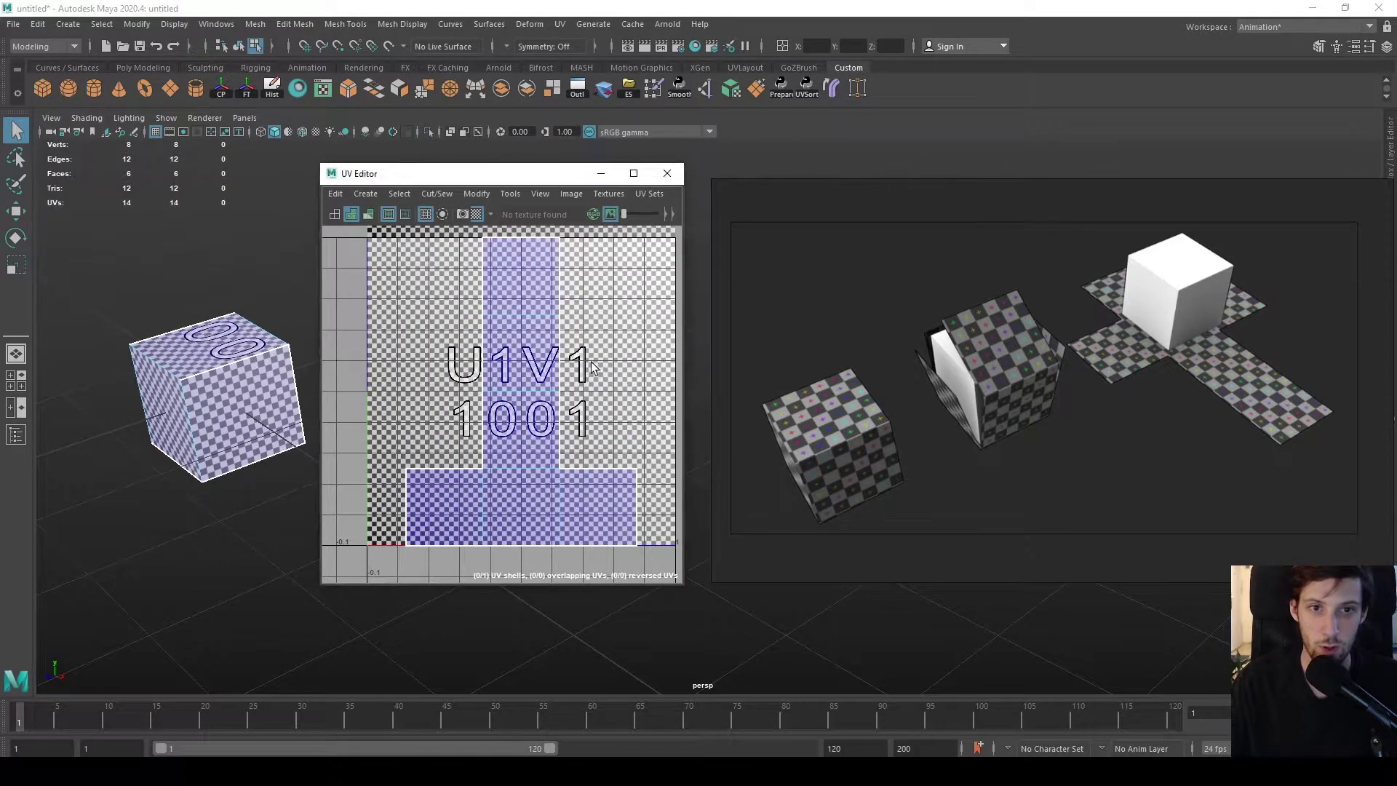
{"action": "middle_click_drag", "start_coordinate": [436, 366], "coordinate": [420, 381], "text": "alt"}
{"action": "scroll", "coordinate": [420, 381], "scroll_direction": "down", "scroll_amount": 2}
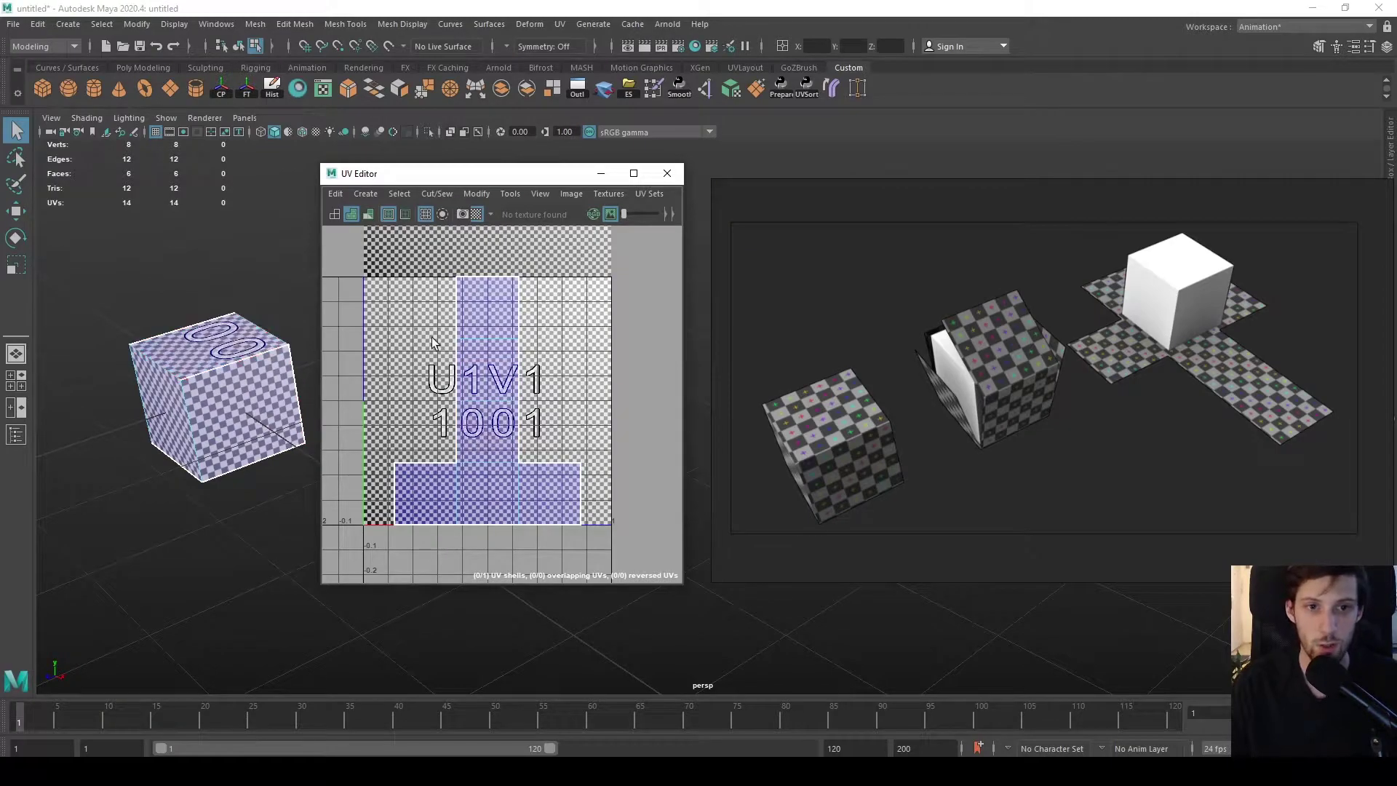
- Switch to edge mode and select a few of the cube's UV edges
{"action": "right_click_drag", "start_coordinate": [480, 325], "coordinate": [480, 287]}
{"action": "left_click", "coordinate": [460, 313]}
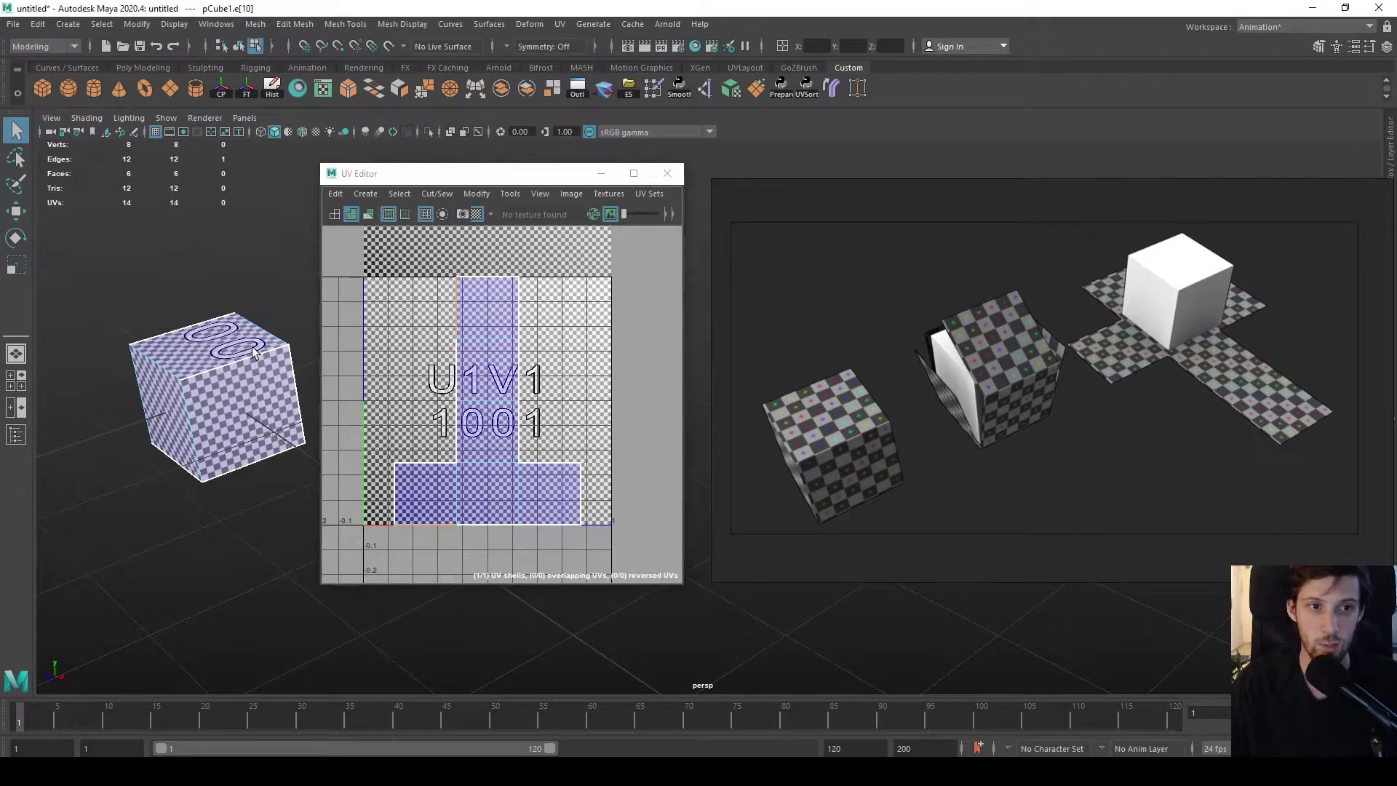
{"action": "right_click_drag", "start_coordinate": [252, 346], "coordinate": [255, 356]}
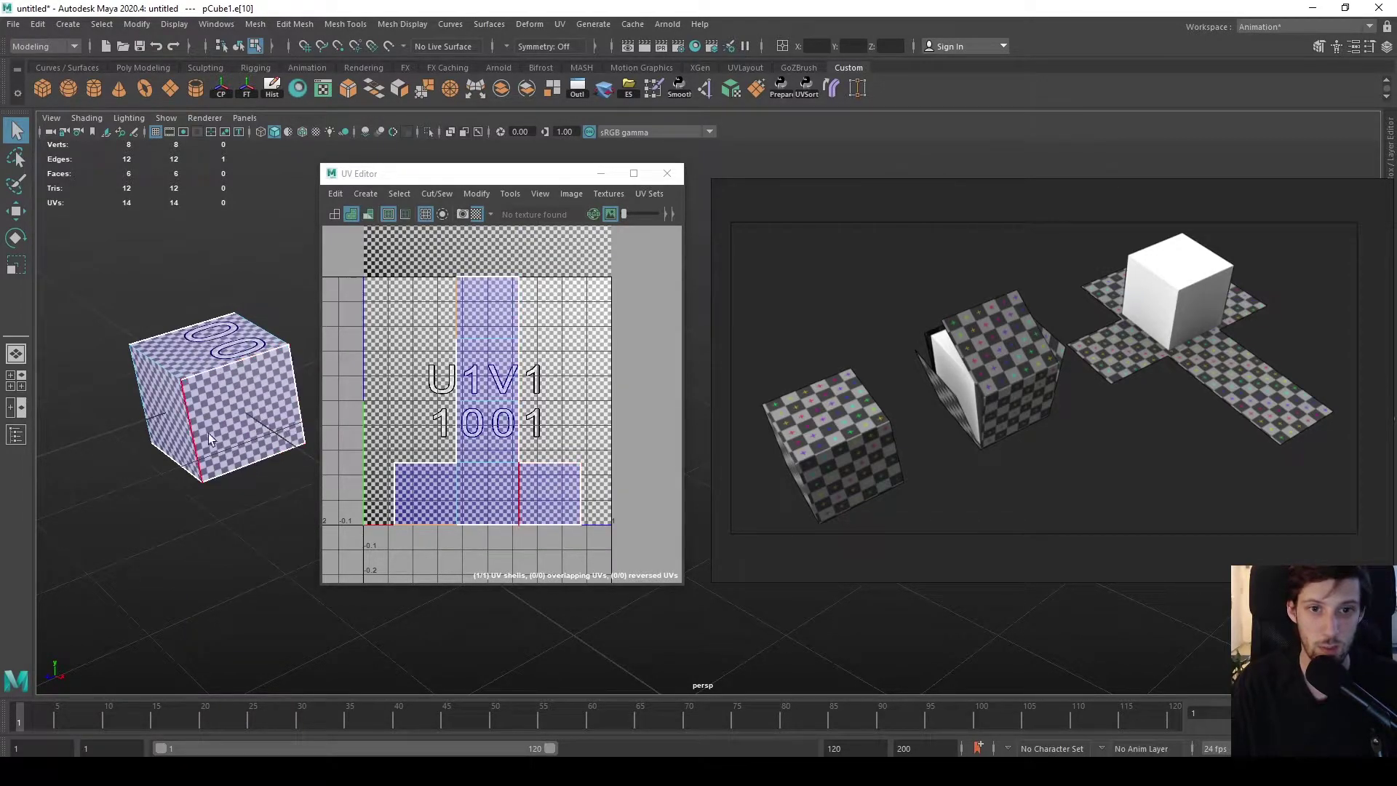
{"action": "left_click", "coordinate": [240, 361]}
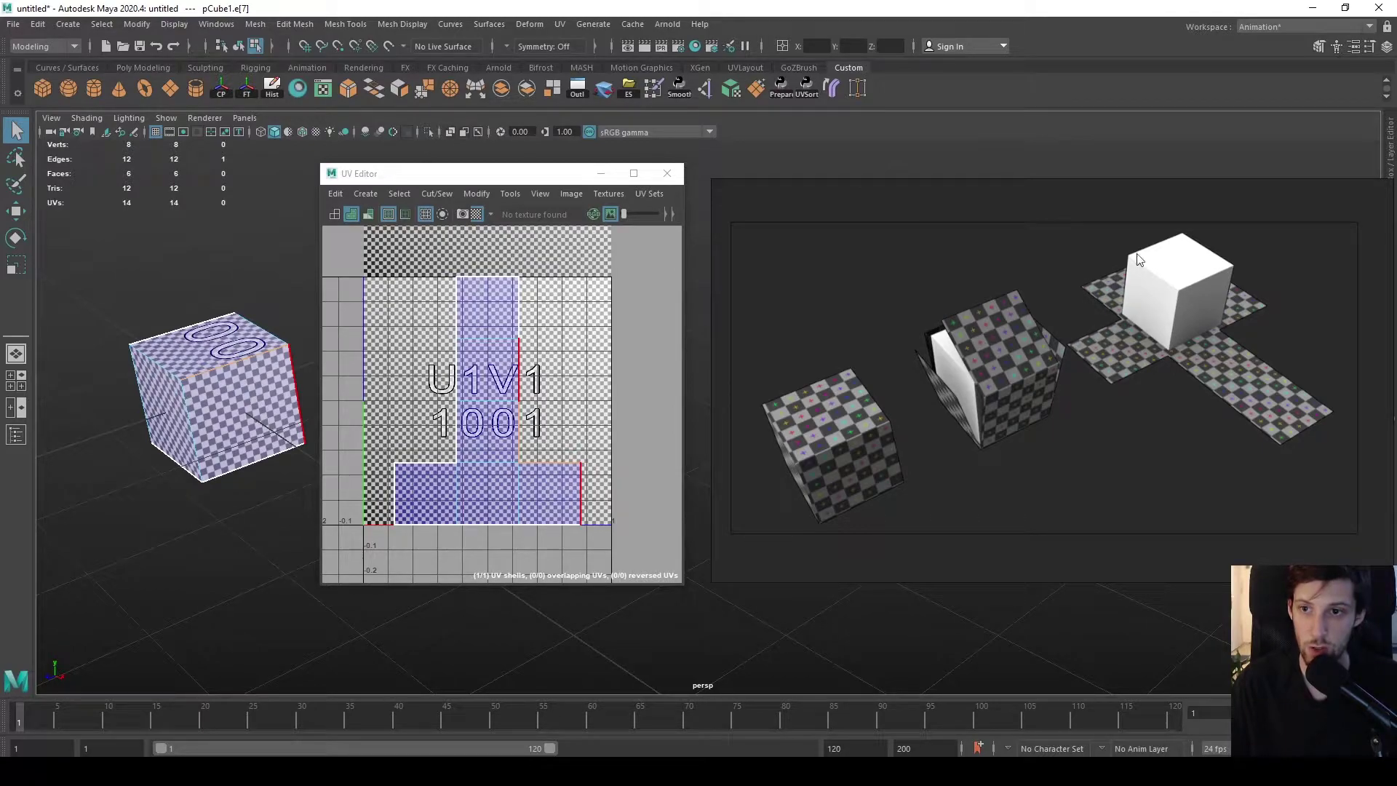
- Zoom and pan the UV view, enlarge the UV Editor window, and return to Object Mode
{"action": "scroll", "coordinate": [567, 377], "scroll_direction": "up", "scroll_amount": 1}
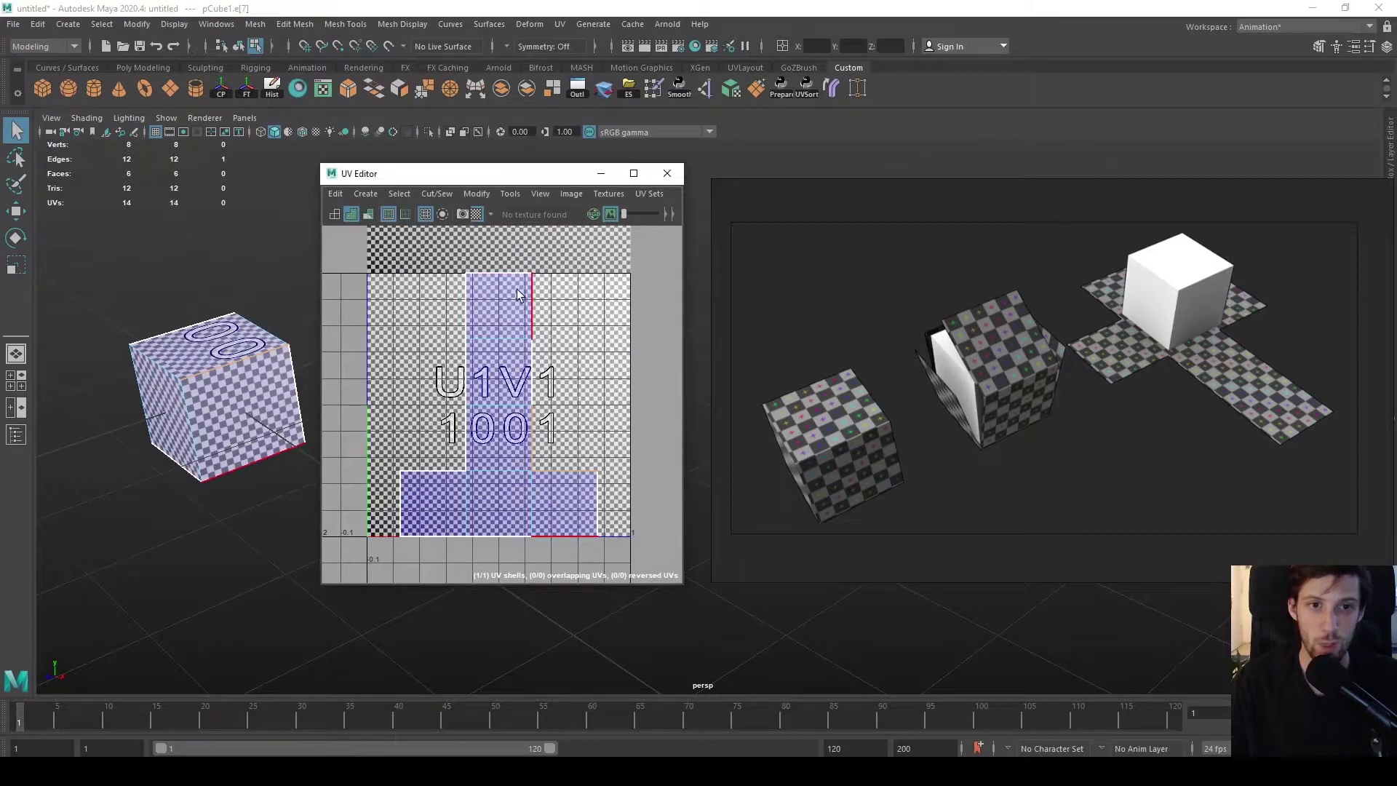
{"action": "middle_click_drag", "start_coordinate": [441, 327], "coordinate": [445, 321], "text": "alt"}
{"action": "scroll", "coordinate": [473, 342], "scroll_direction": "up", "scroll_amount": 3}
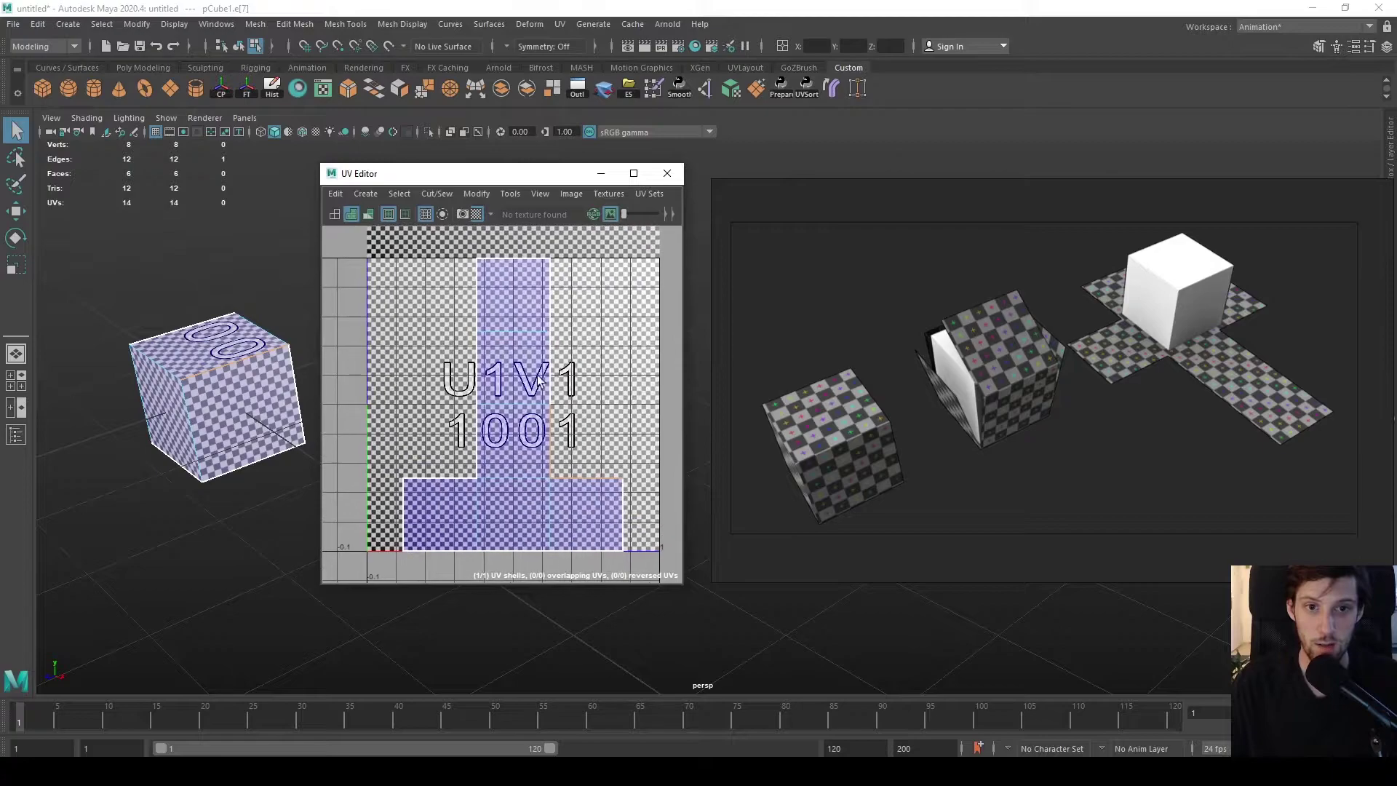
{"action": "middle_click_drag", "start_coordinate": [555, 369], "coordinate": [557, 369], "text": "alt"}
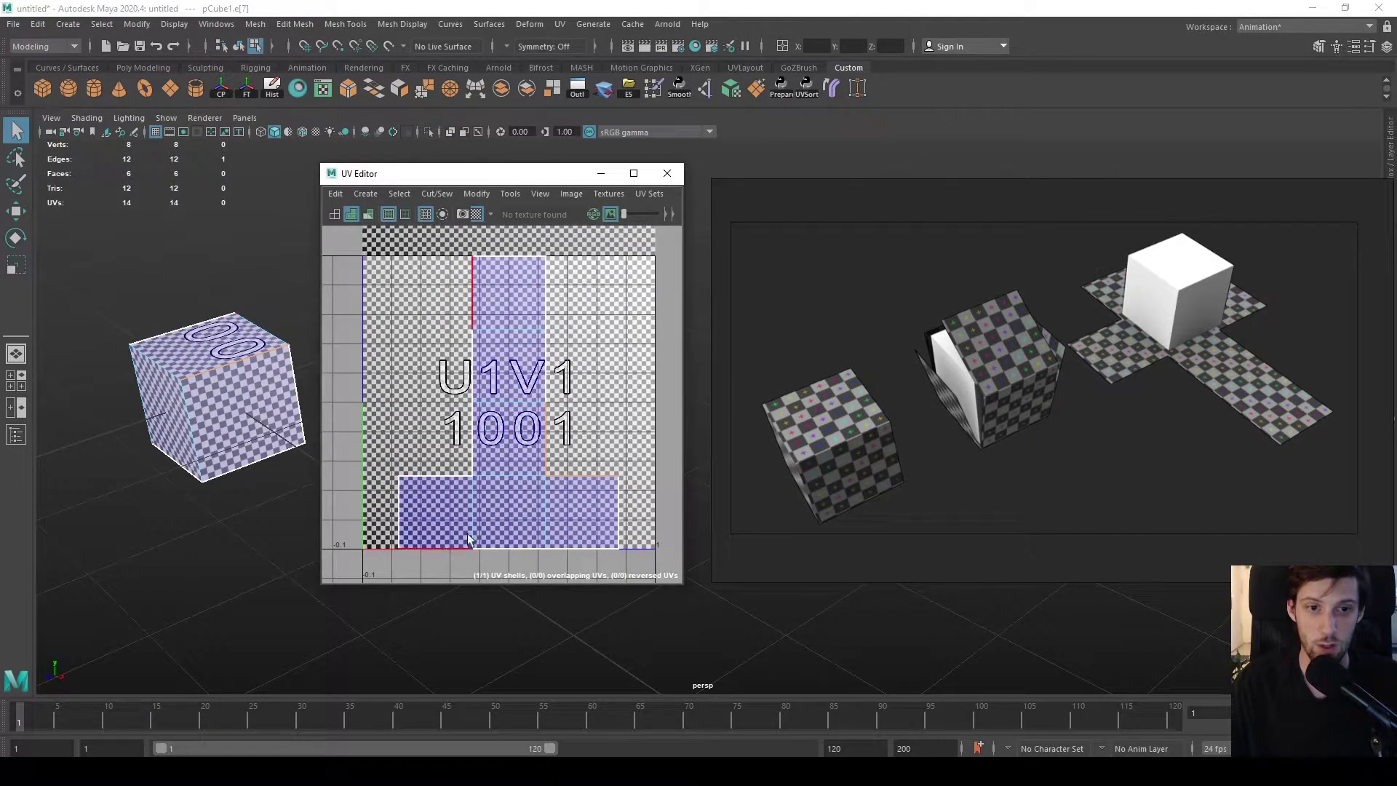
{"action": "left_click_drag", "start_coordinate": [537, 175], "coordinate": [534, 155]}
{"action": "left_click_drag", "start_coordinate": [684, 565], "coordinate": [713, 586]}
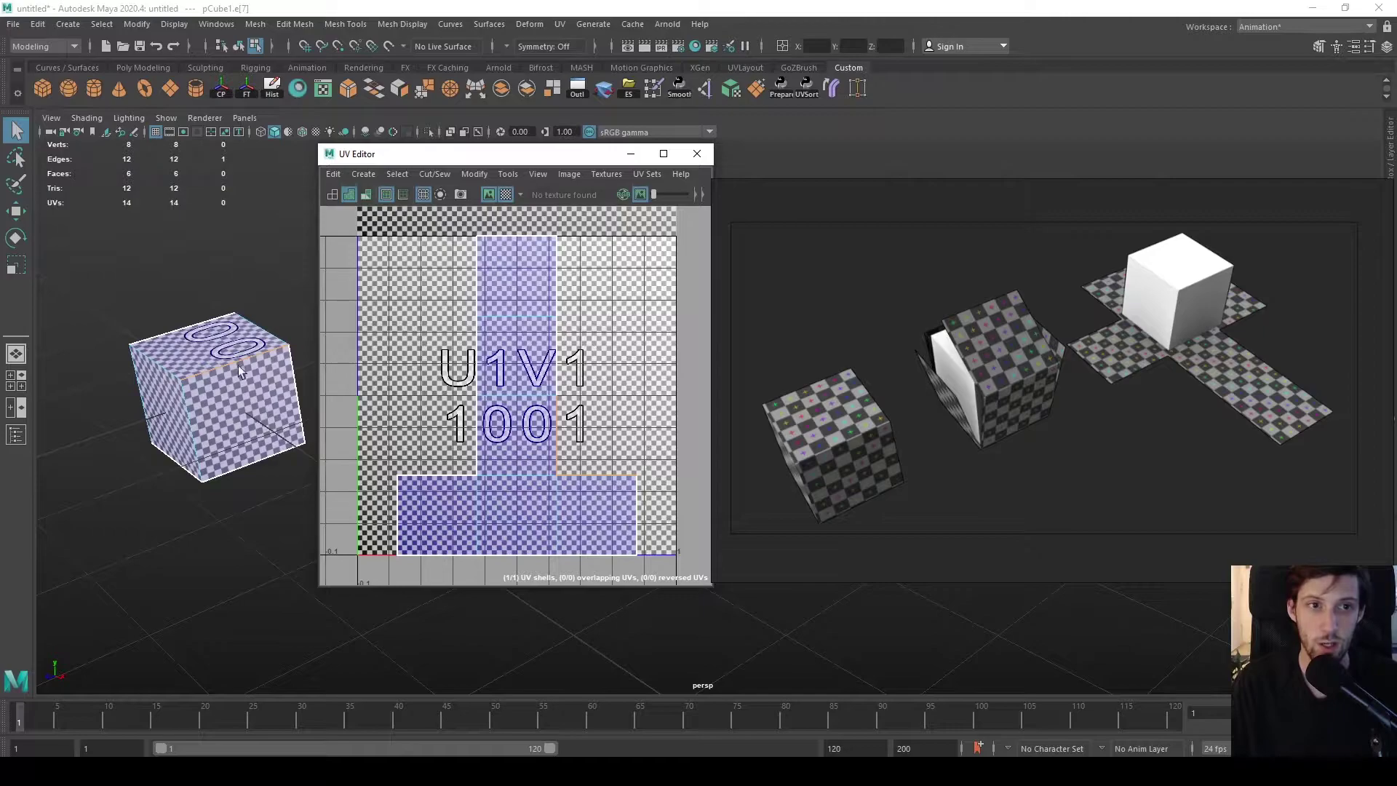
{"action": "right_click_drag", "start_coordinate": [212, 377], "coordinate": [319, 348]}
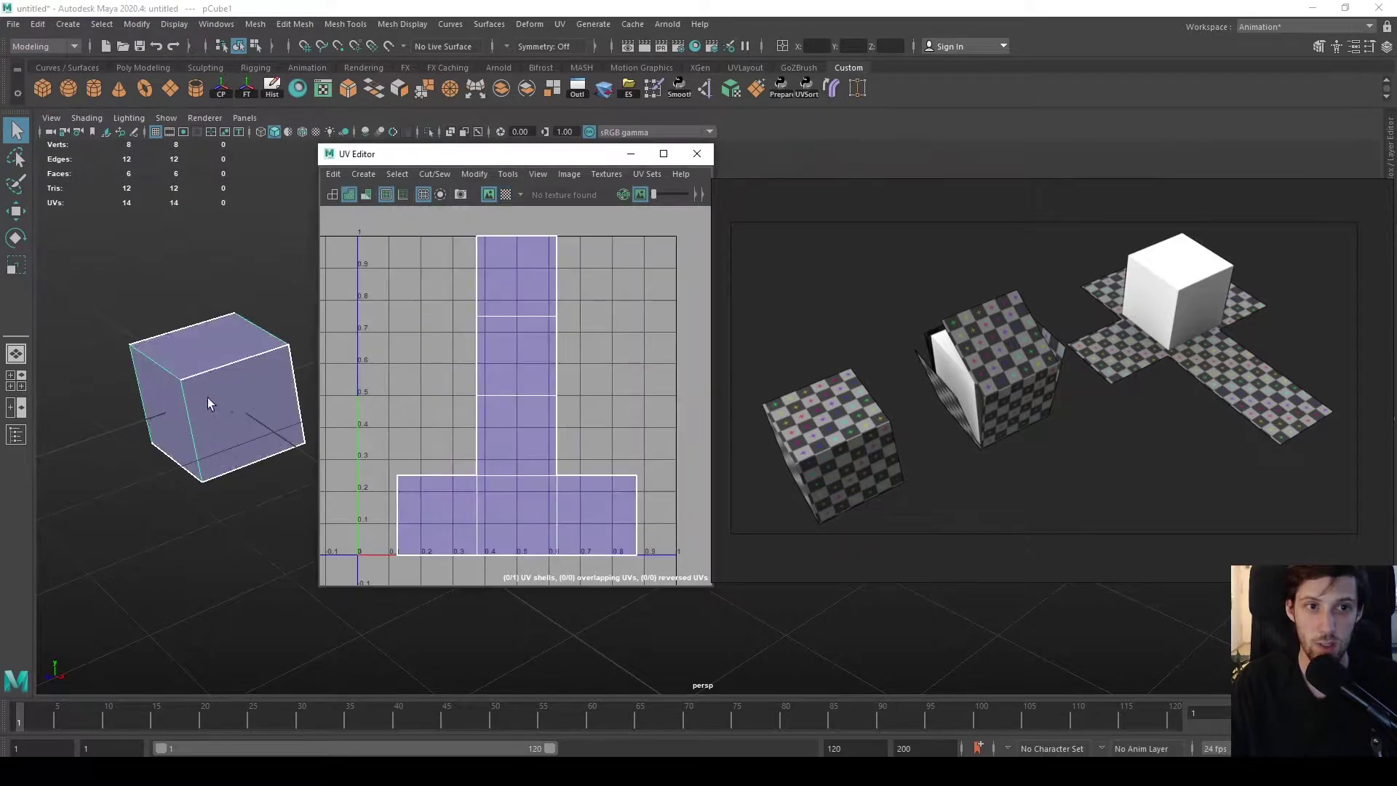
- Turn the checker texture display back on in the UV Editor
{"action": "mouse_move", "coordinate": [192, 359]}
{"action": "left_mouse_down", "text": "alt"}
{"action": "mouse_move", "coordinate": [193, 450]}
{"action": "mouse_move", "coordinate": [225, 366]}
{"action": "mouse_move", "coordinate": [211, 356]}
{"action": "left_mouse_up", "text": "alt"}
{"action": "left_click", "coordinate": [504, 193]}
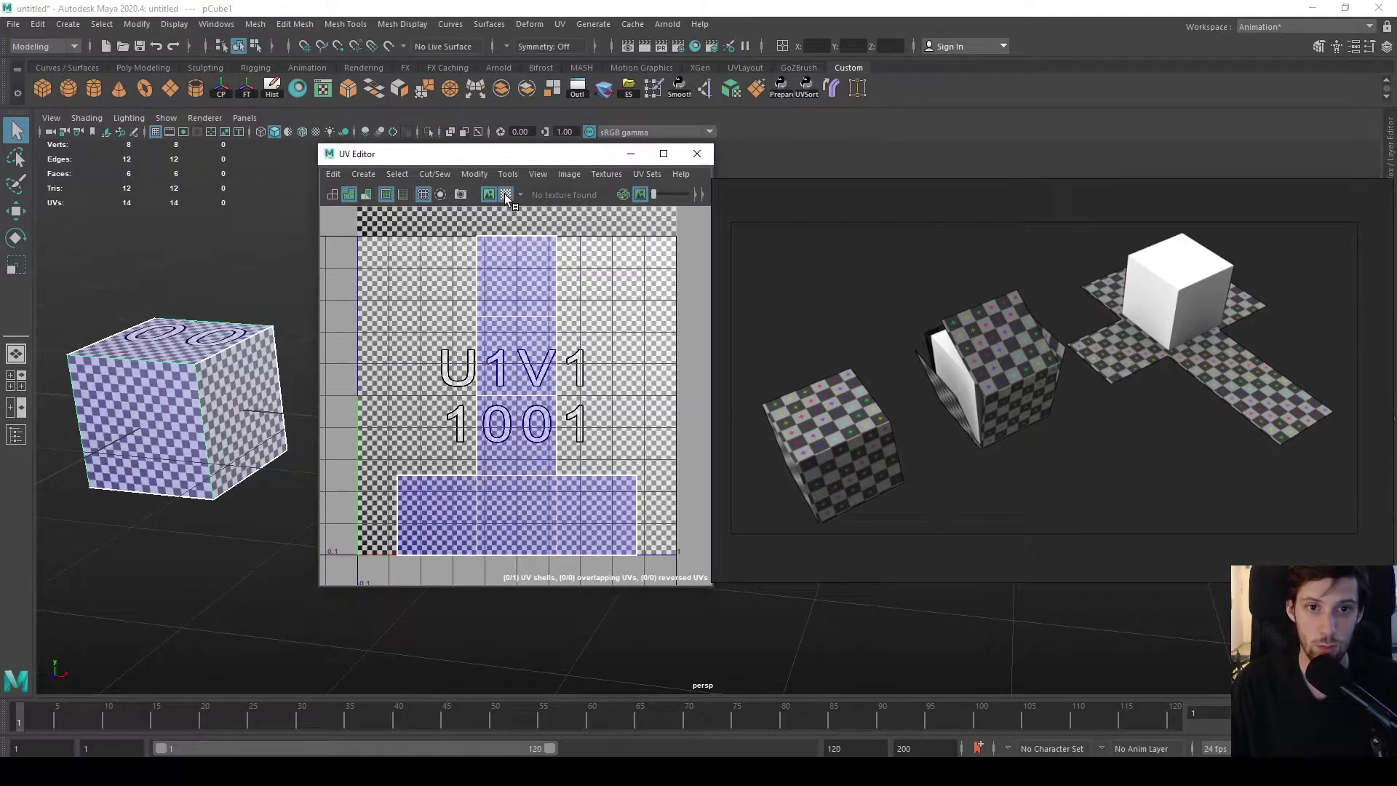
{"action": "scroll", "coordinate": [510, 350], "scroll_direction": "up", "scroll_amount": 2}
- Select the cube's front UV face and slide it along U to shift its texture
{"action": "right_click", "coordinate": [510, 350]}
{"action": "right_click_drag", "start_coordinate": [509, 350], "coordinate": [508, 388]}
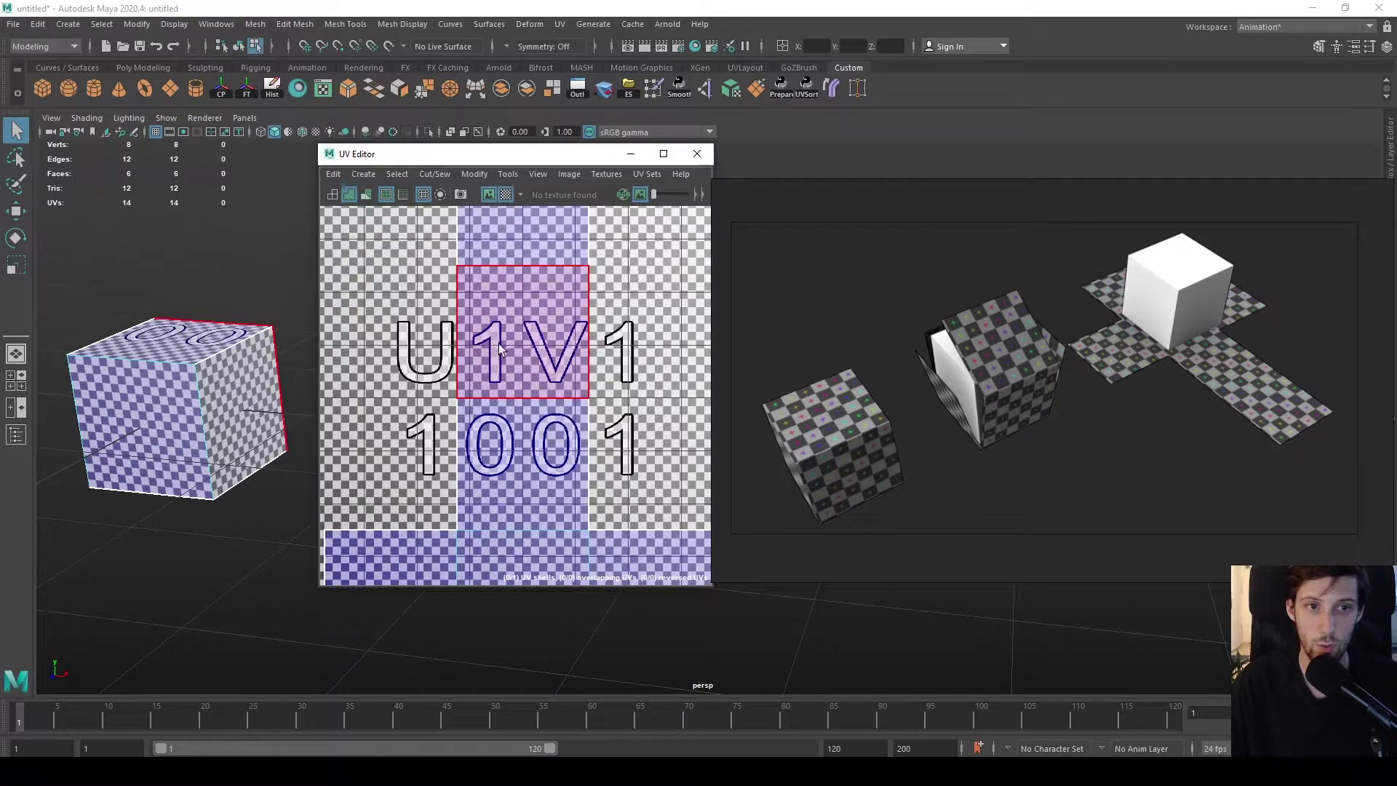
{"action": "left_click", "coordinate": [500, 350]}
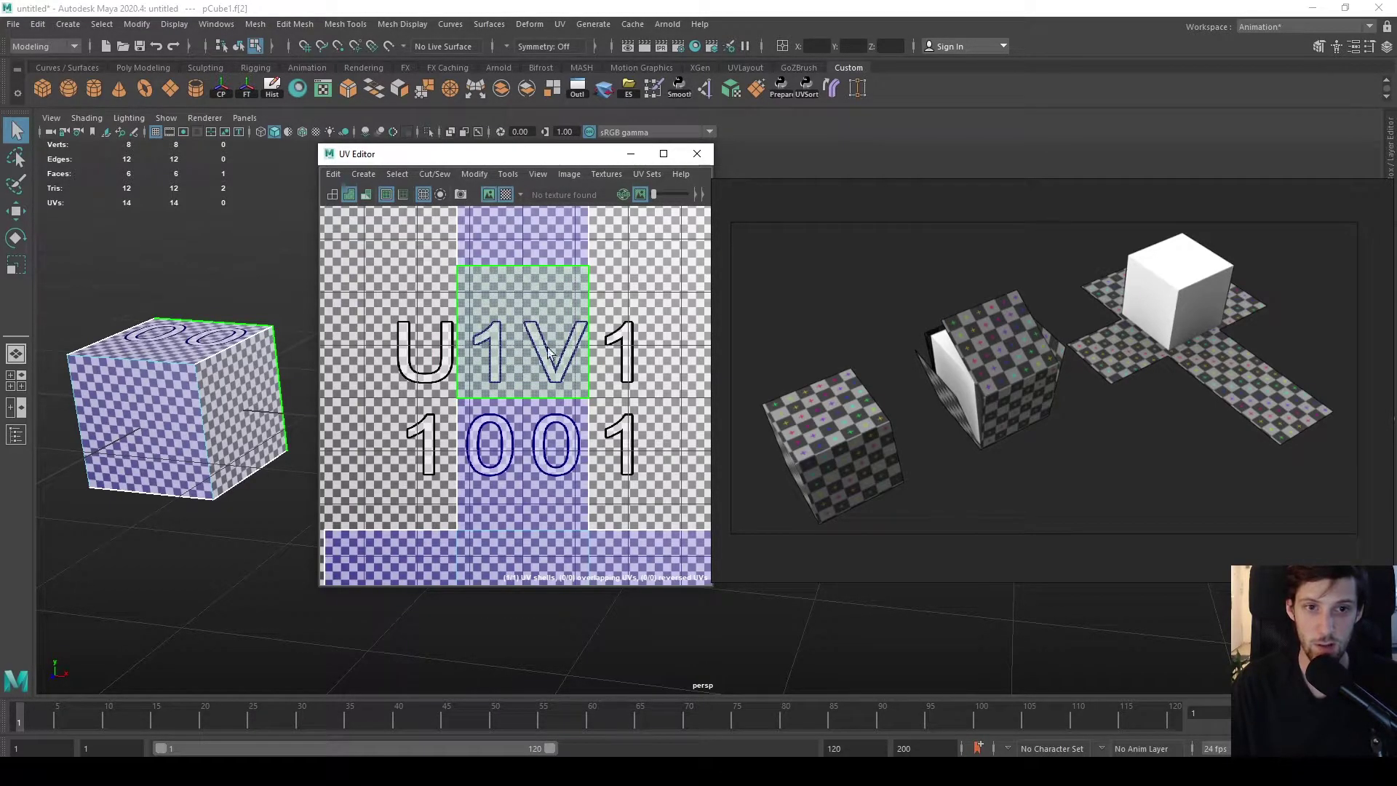
{"action": "left_click_drag", "start_coordinate": [281, 327], "coordinate": [243, 390], "text": "alt"}
{"action": "left_click", "coordinate": [529, 370]}
{"action": "key", "text": "w"}
{"action": "left_click_drag", "start_coordinate": [577, 366], "coordinate": [625, 358]}
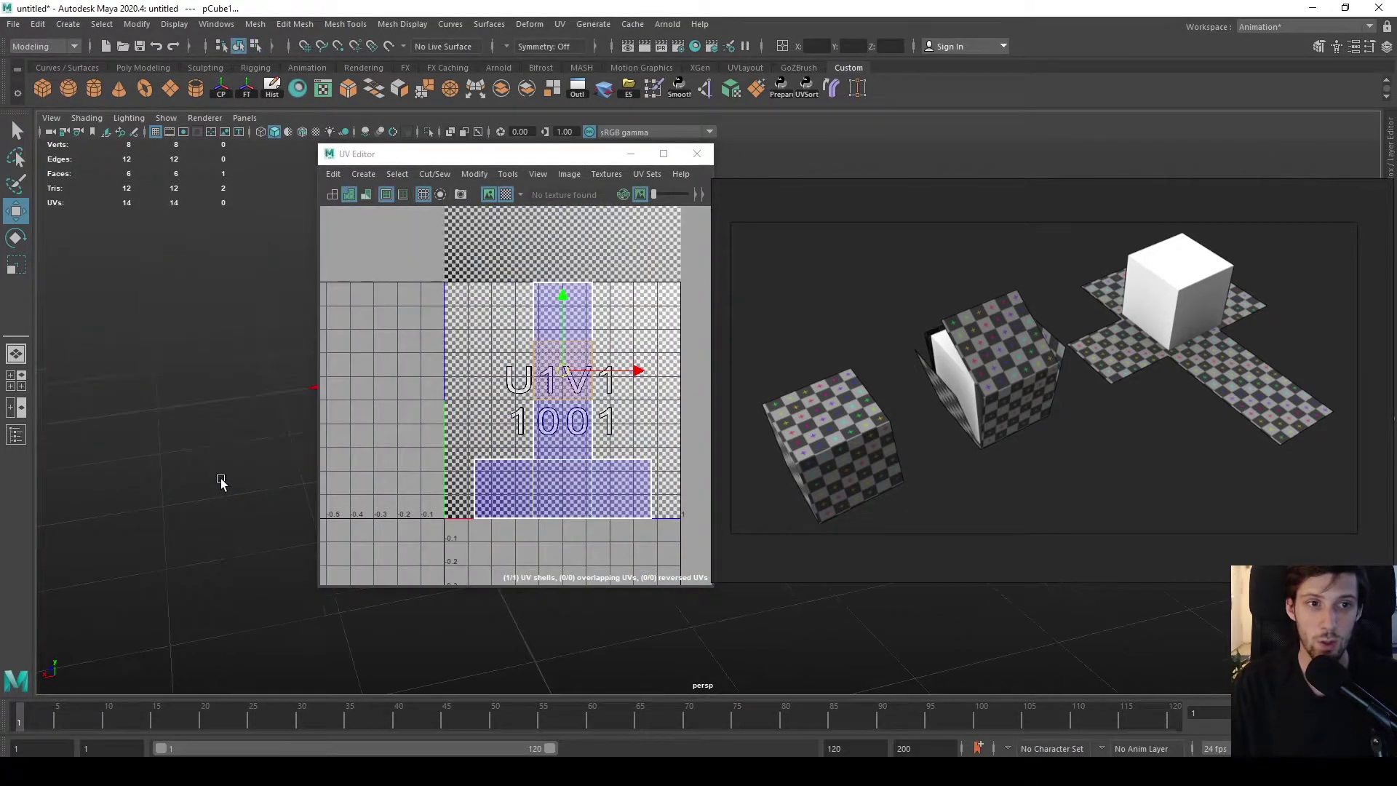
{"action": "middle_click_drag", "start_coordinate": [218, 484], "coordinate": [137, 441], "text": "alt"}
{"action": "left_click_drag", "start_coordinate": [137, 441], "coordinate": [245, 434], "text": "alt"}
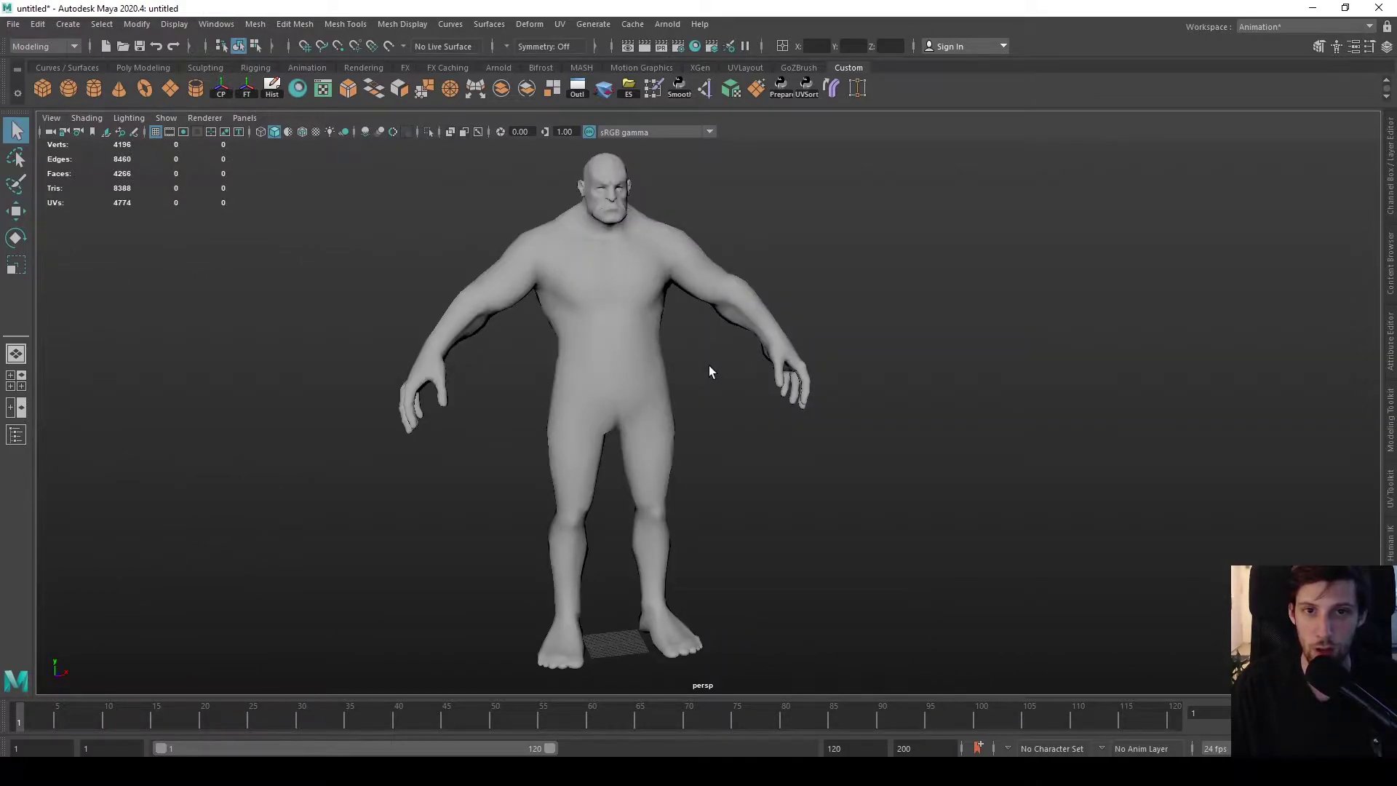
- Select the character mesh in the viewport
{"action": "left_click", "coordinate": [645, 311]}
{"action": "left_click", "coordinate": [694, 343]}
{"action": "left_click", "coordinate": [647, 292]}
{"action": "left_click", "coordinate": [704, 387]}
{"action": "left_click", "coordinate": [644, 300]}
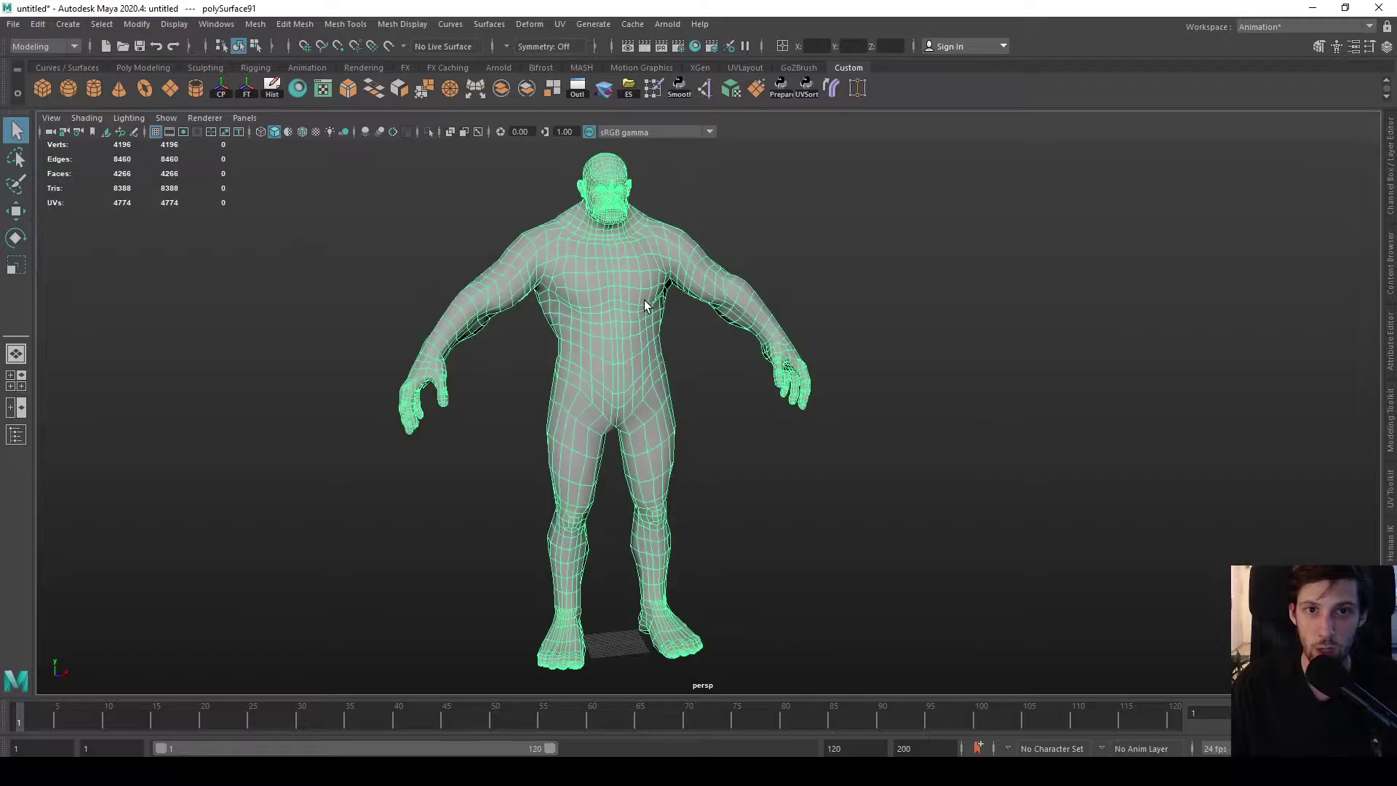
{"action": "left_click", "coordinate": [697, 340]}
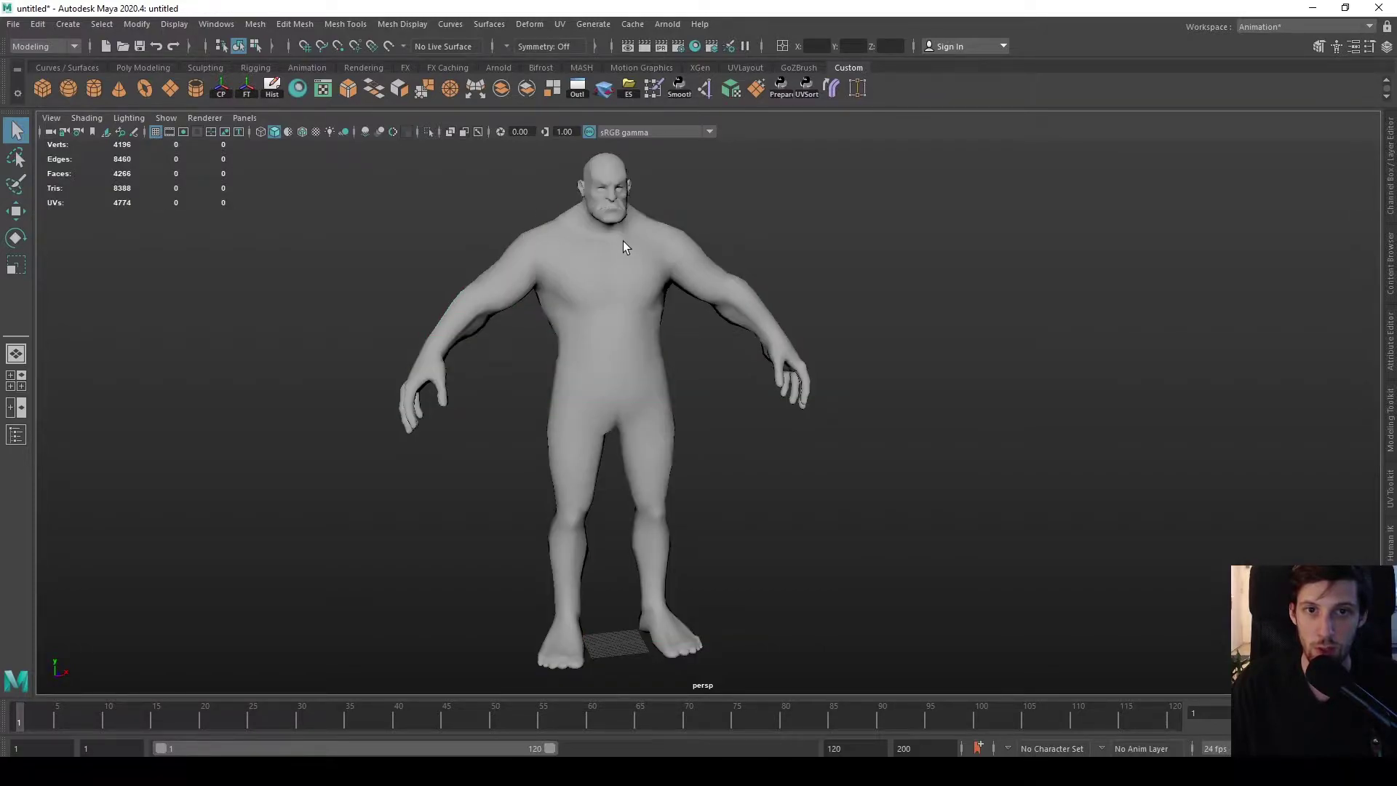
{"action": "left_click", "coordinate": [566, 259]}
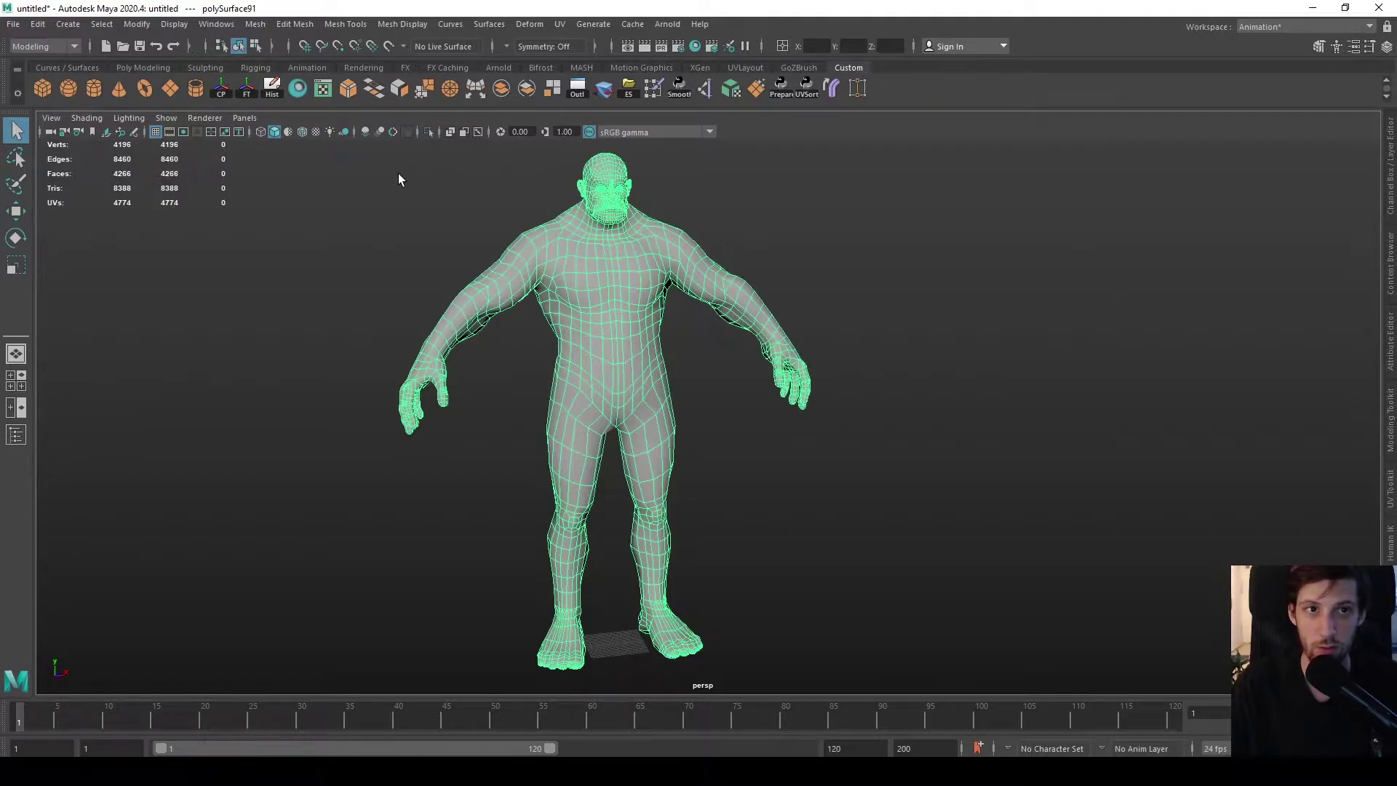
- Briefly open and close the UV Editor, then reselect the character mesh
{"action": "left_click", "coordinate": [328, 90]}
{"action": "left_click_drag", "start_coordinate": [534, 154], "coordinate": [877, 181]}
{"action": "left_click", "coordinate": [1040, 175]}
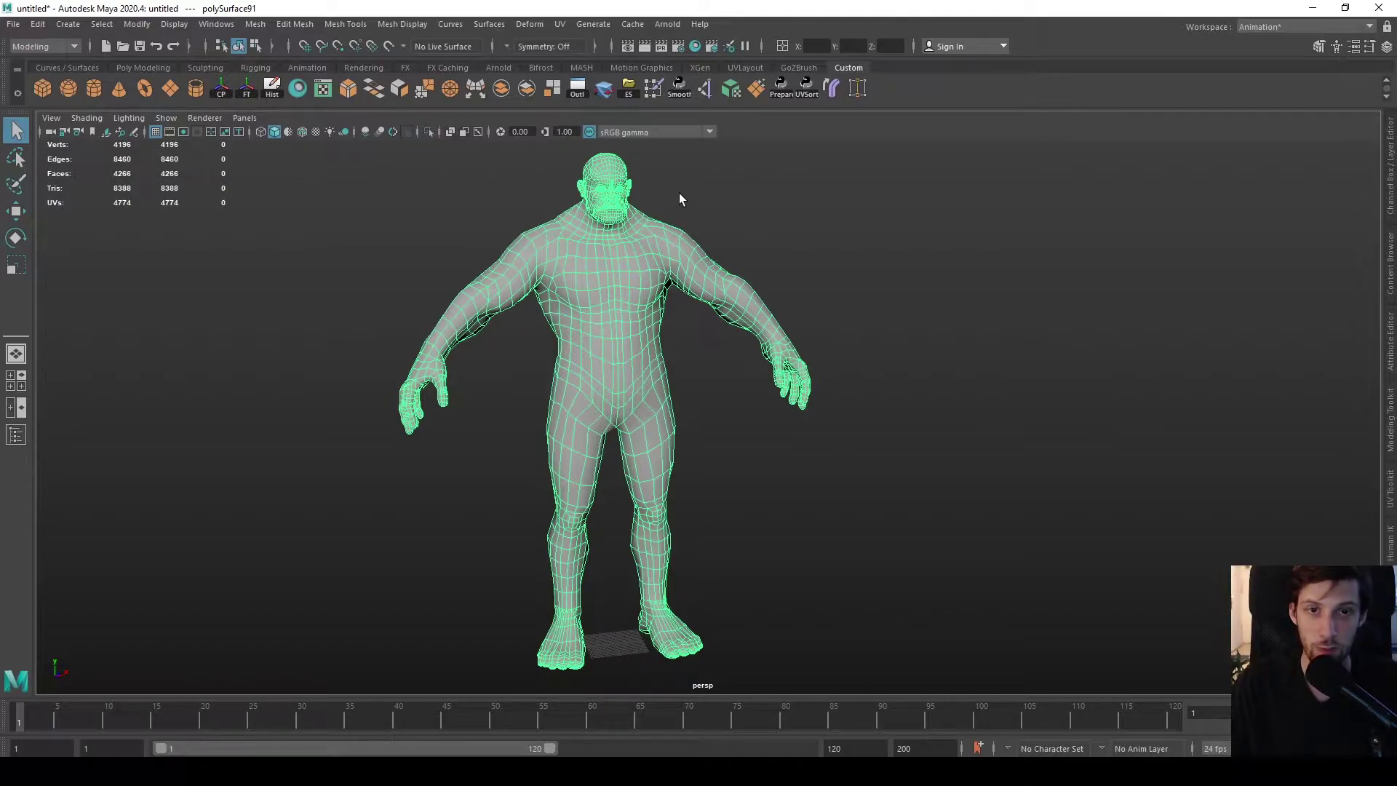
{"action": "left_click", "coordinate": [679, 194]}
{"action": "left_click", "coordinate": [582, 227]}
- Keep the Modeling menu set and bring up the UV menu
{"action": "left_click", "coordinate": [33, 47]}
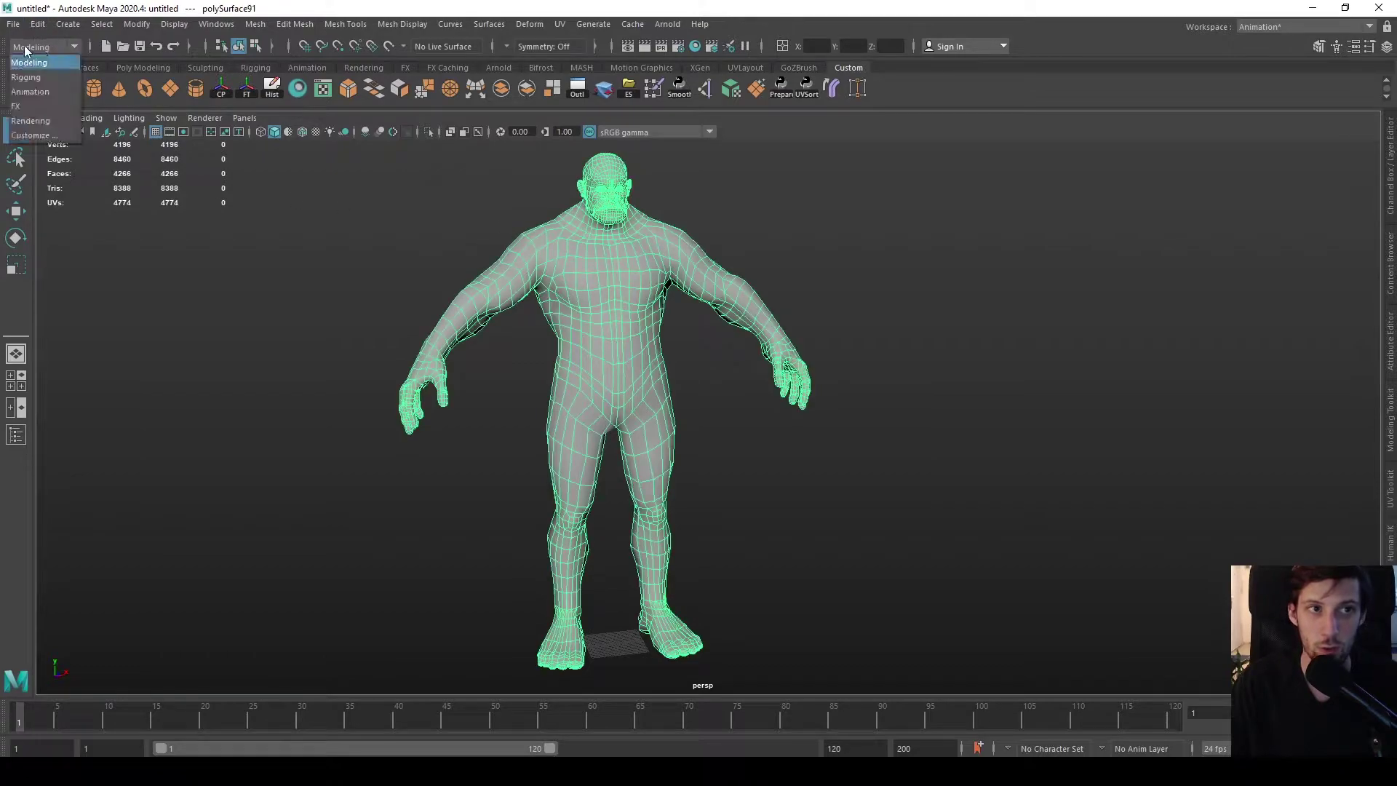
{"action": "left_click", "coordinate": [24, 47]}
{"action": "left_click", "coordinate": [560, 24]}
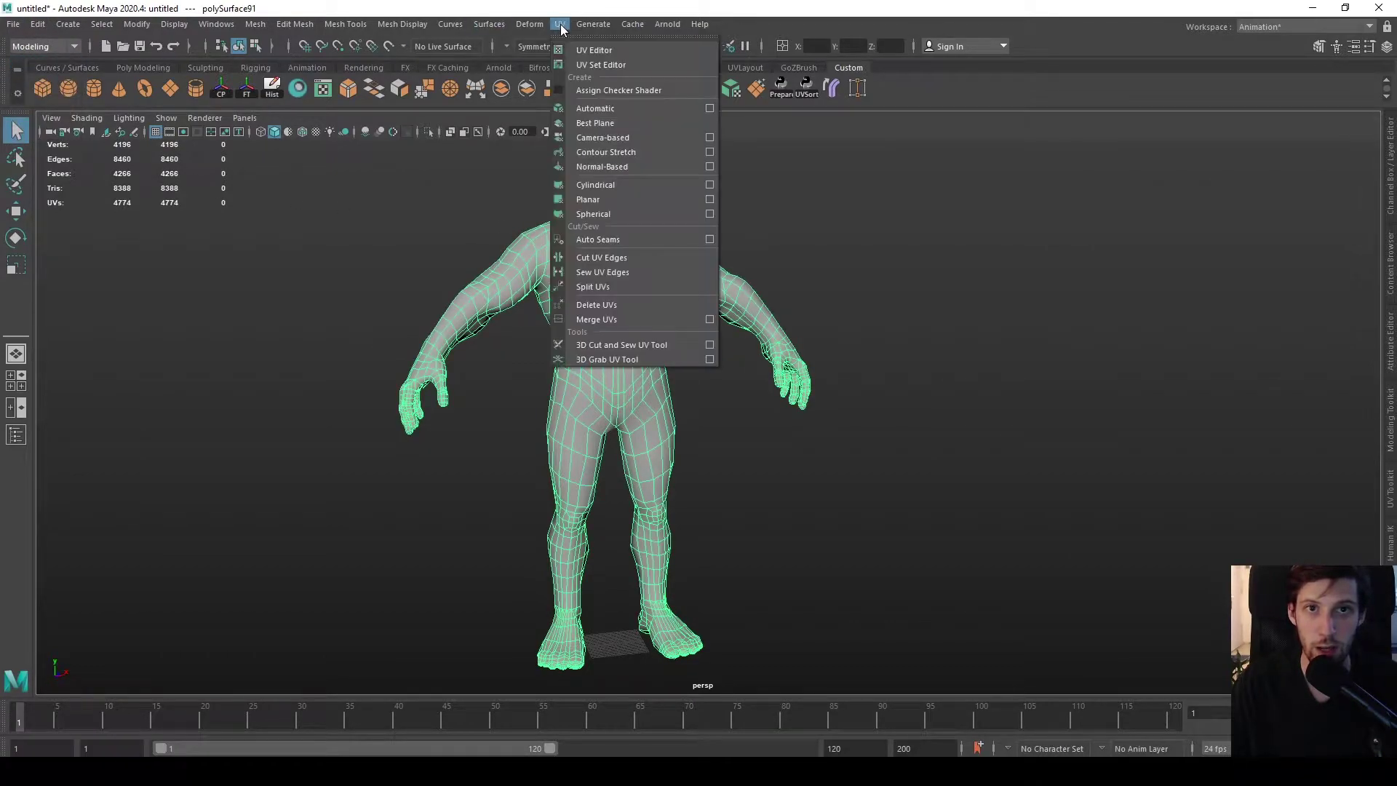
- Open the UV Editor and switch the character's current UV set to the empty uvSet
{"action": "left_click", "coordinate": [613, 50]}
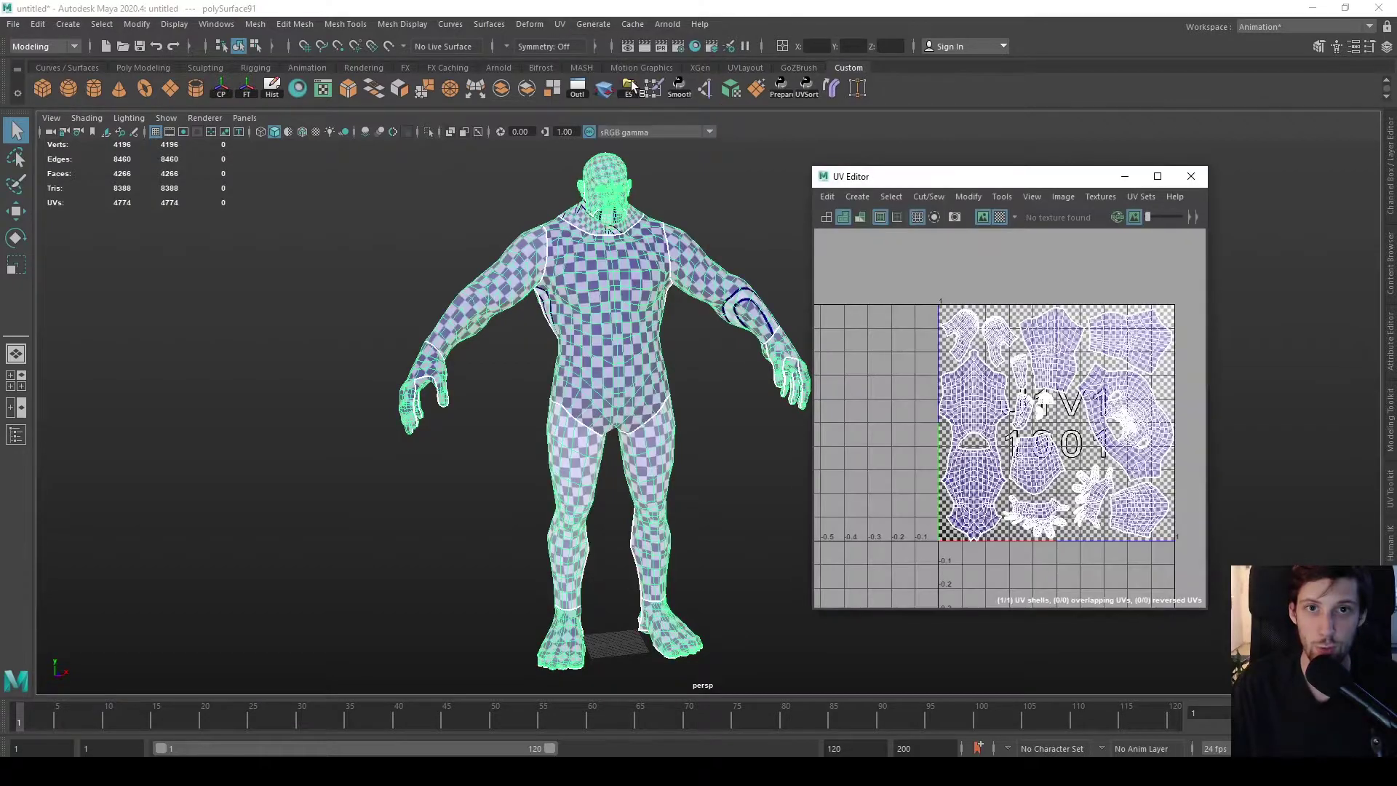
{"action": "left_click_drag", "start_coordinate": [928, 169], "coordinate": [944, 164]}
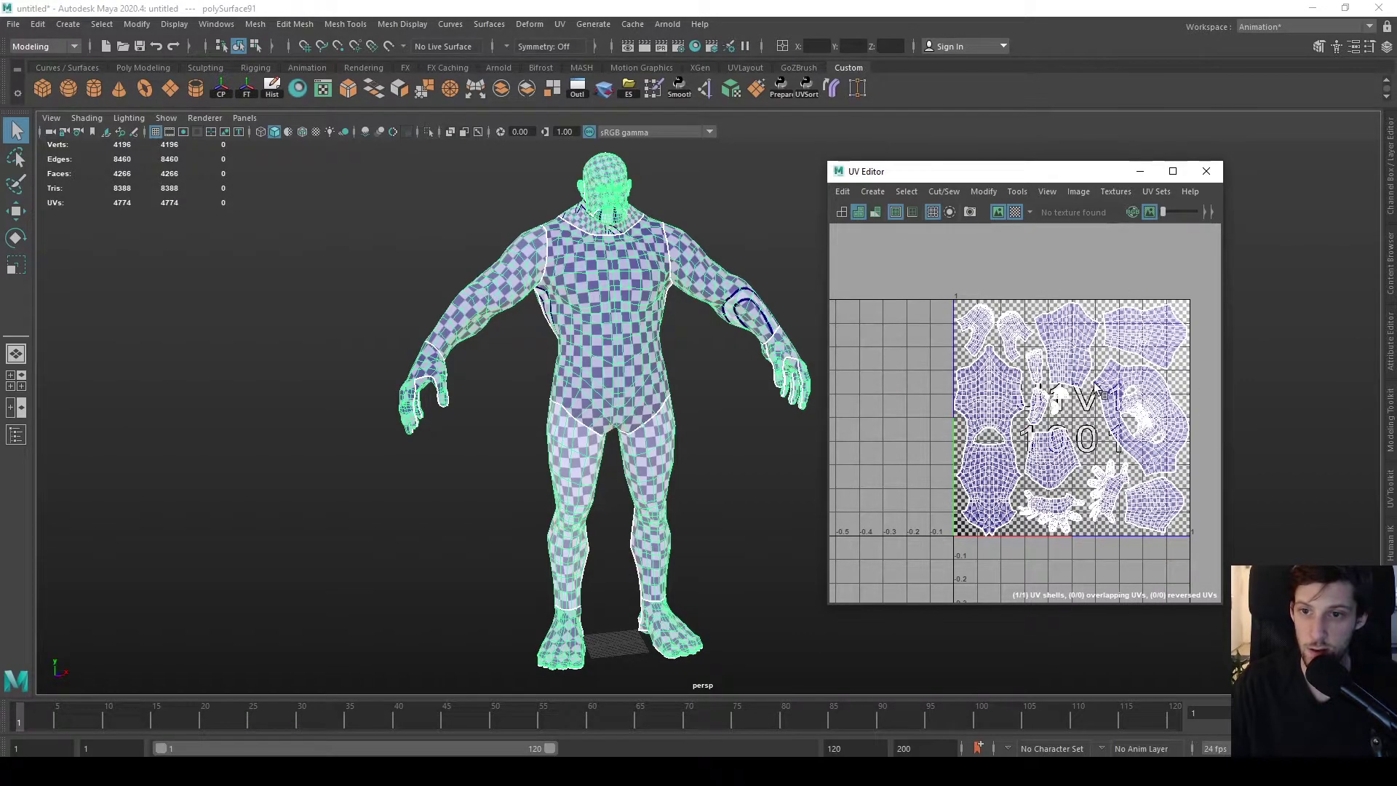
{"action": "left_click", "coordinate": [1156, 192]}
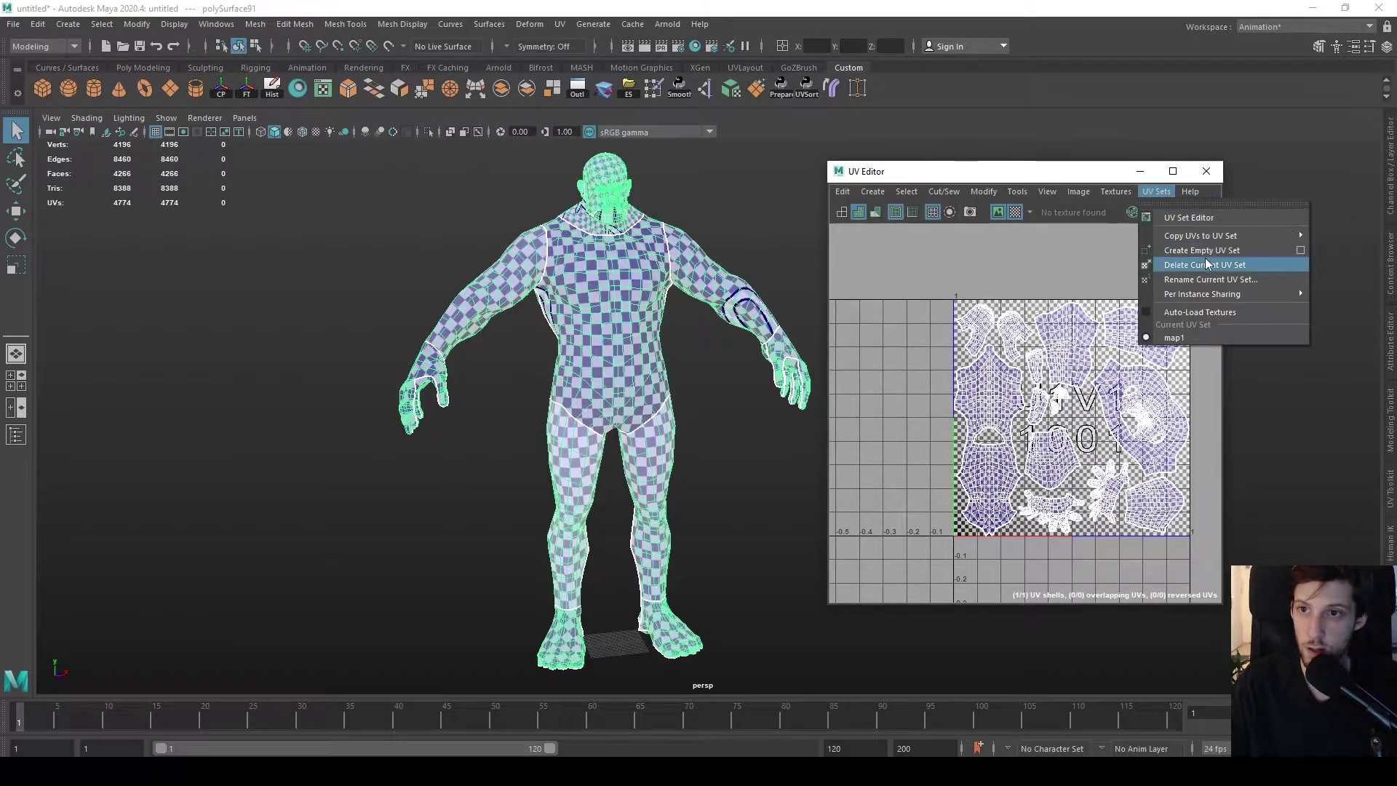
{"action": "left_click", "coordinate": [983, 178]}
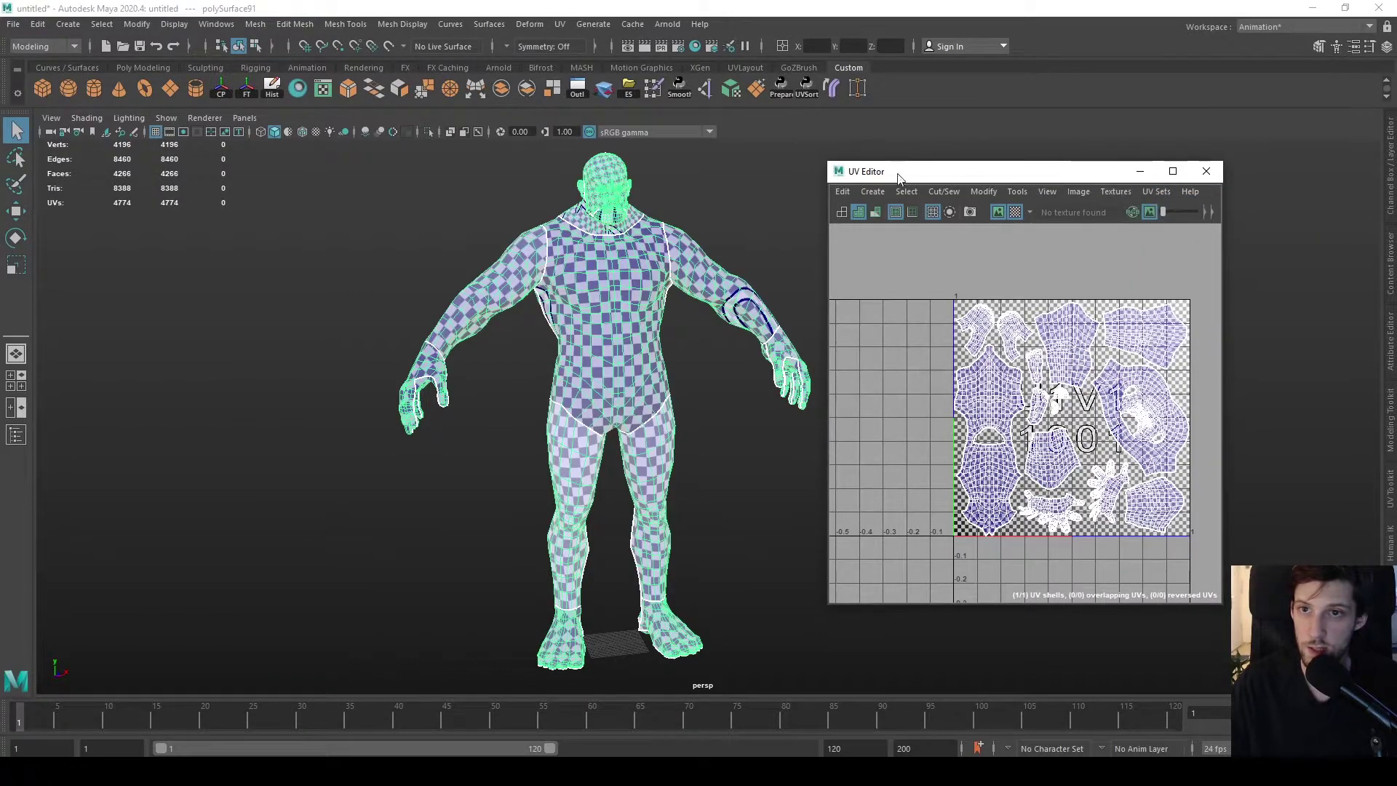
{"action": "left_click", "coordinate": [1156, 192]}
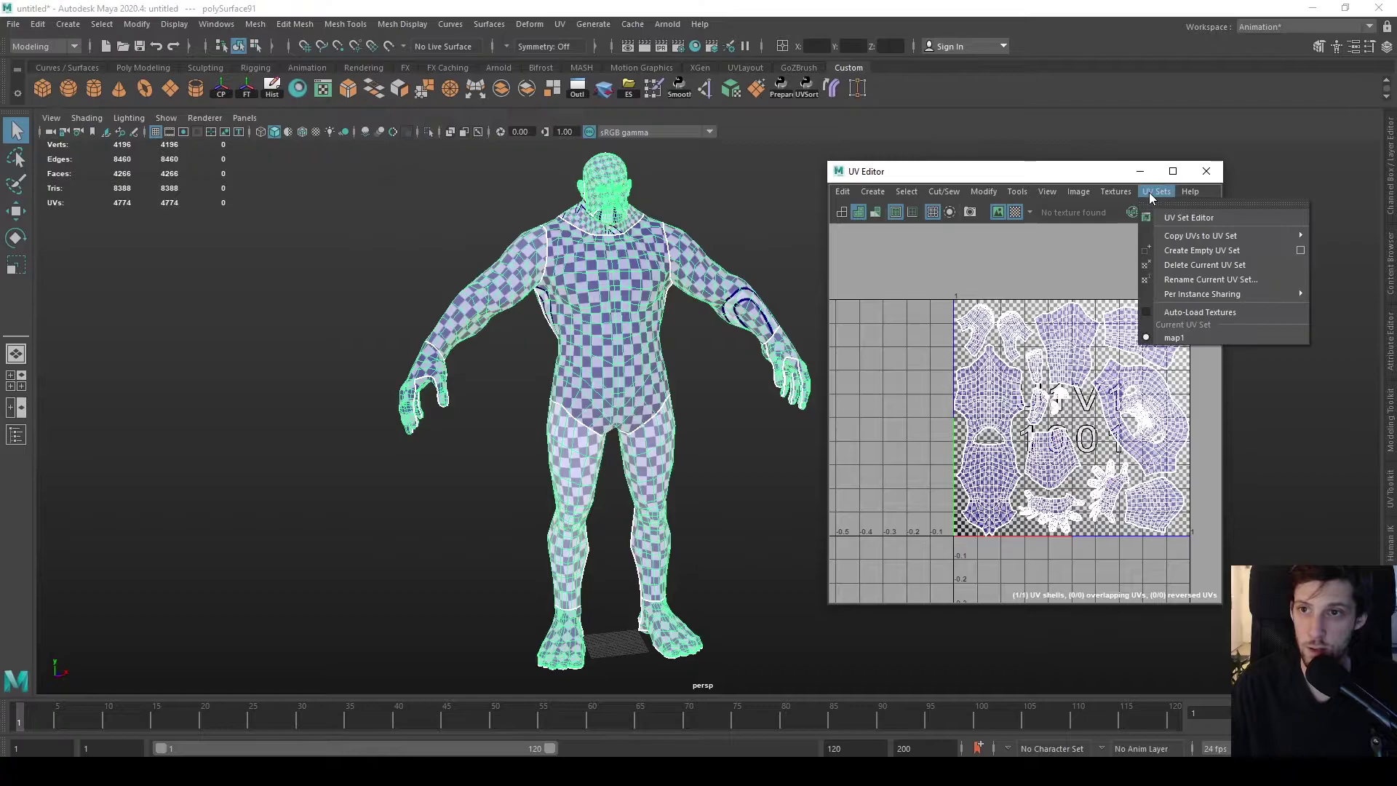
{"action": "left_click", "coordinate": [1176, 249]}
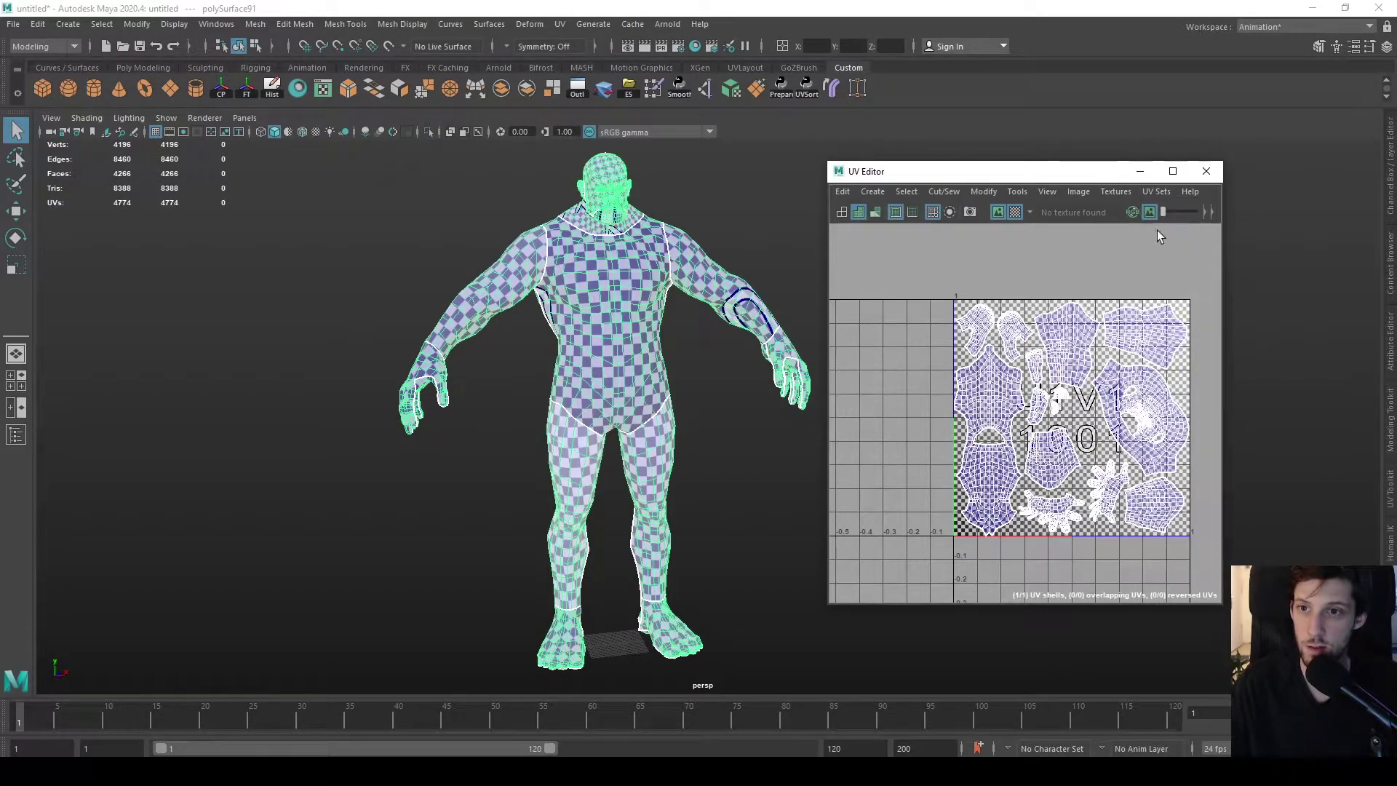
{"action": "left_click", "coordinate": [1157, 192]}
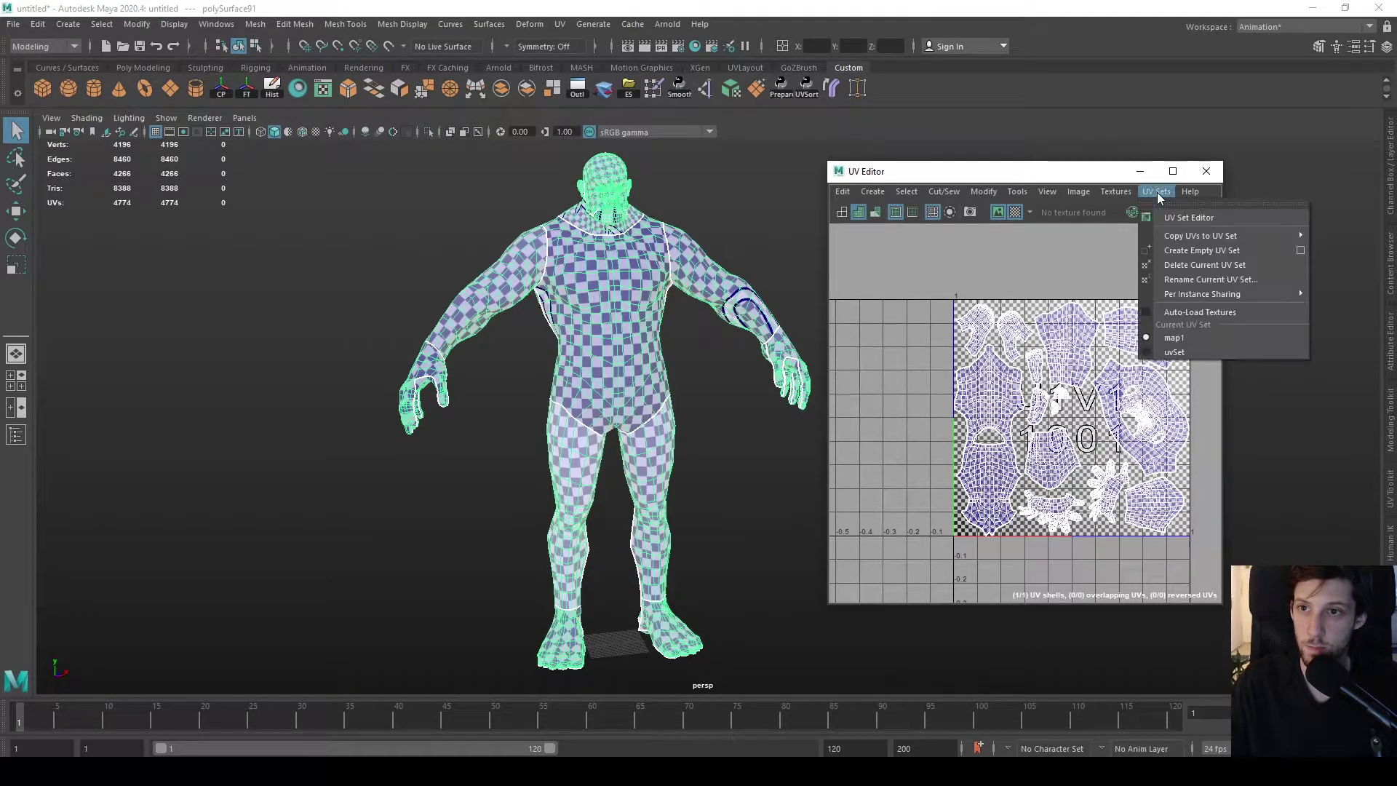
{"action": "left_click", "coordinate": [1186, 348]}
{"action": "scroll", "coordinate": [636, 299], "scroll_direction": "up", "scroll_amount": 6}
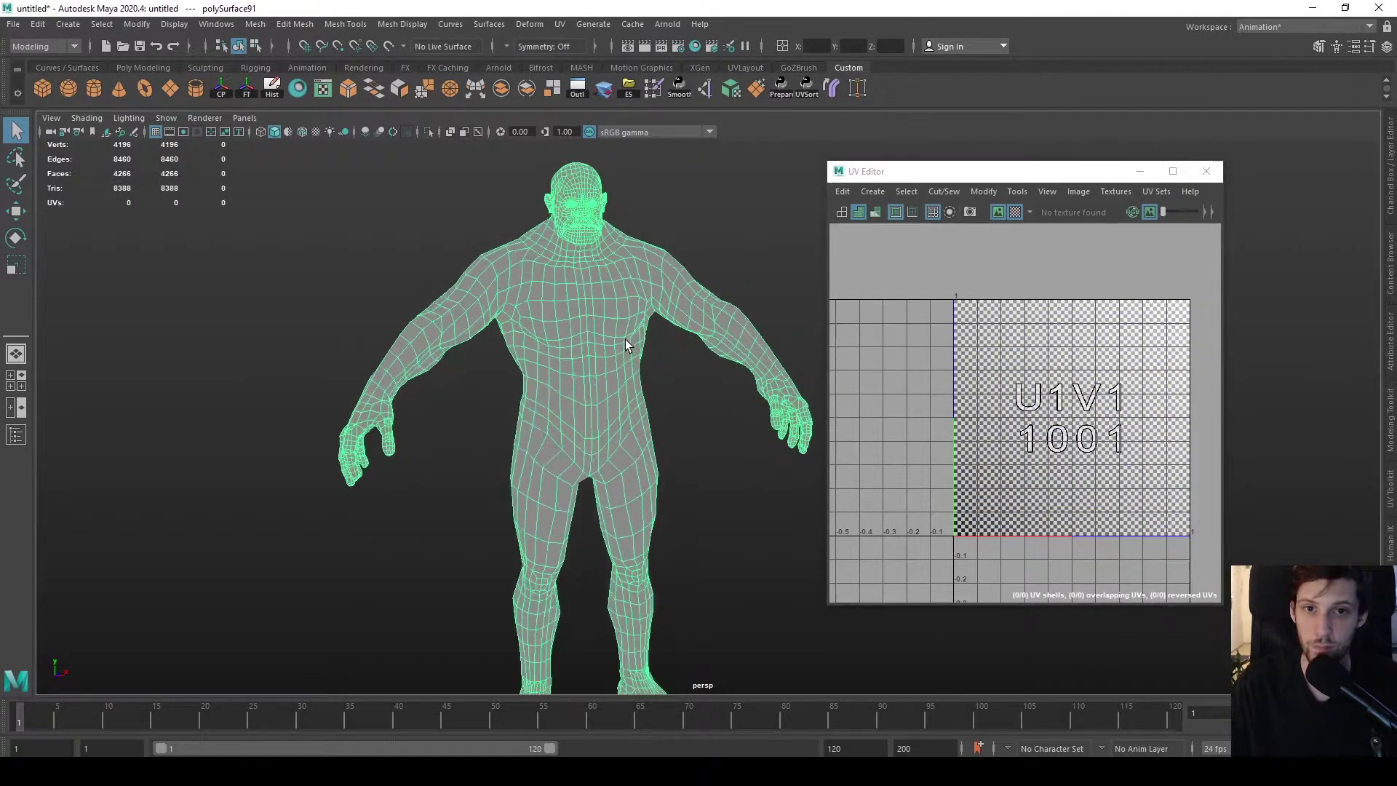
- Reselect the character mesh and turn off the checker pattern in the UV view
{"action": "left_click", "coordinate": [649, 302]}
{"action": "scroll", "coordinate": [611, 306], "scroll_direction": "down", "scroll_amount": 4}
{"action": "left_click", "coordinate": [654, 298]}
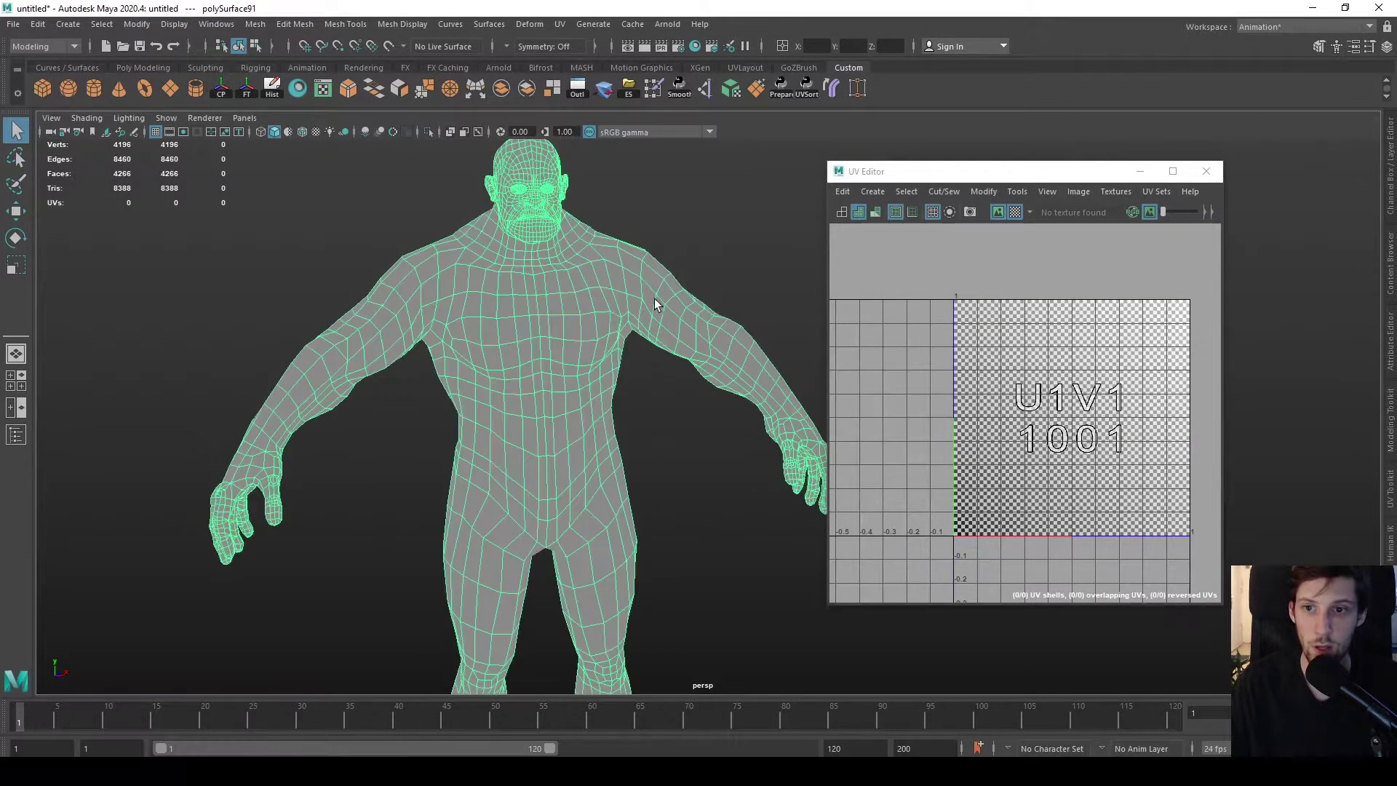
{"action": "middle_click_drag", "start_coordinate": [654, 298], "coordinate": [658, 335], "text": "alt"}
{"action": "left_click", "coordinate": [1015, 211]}
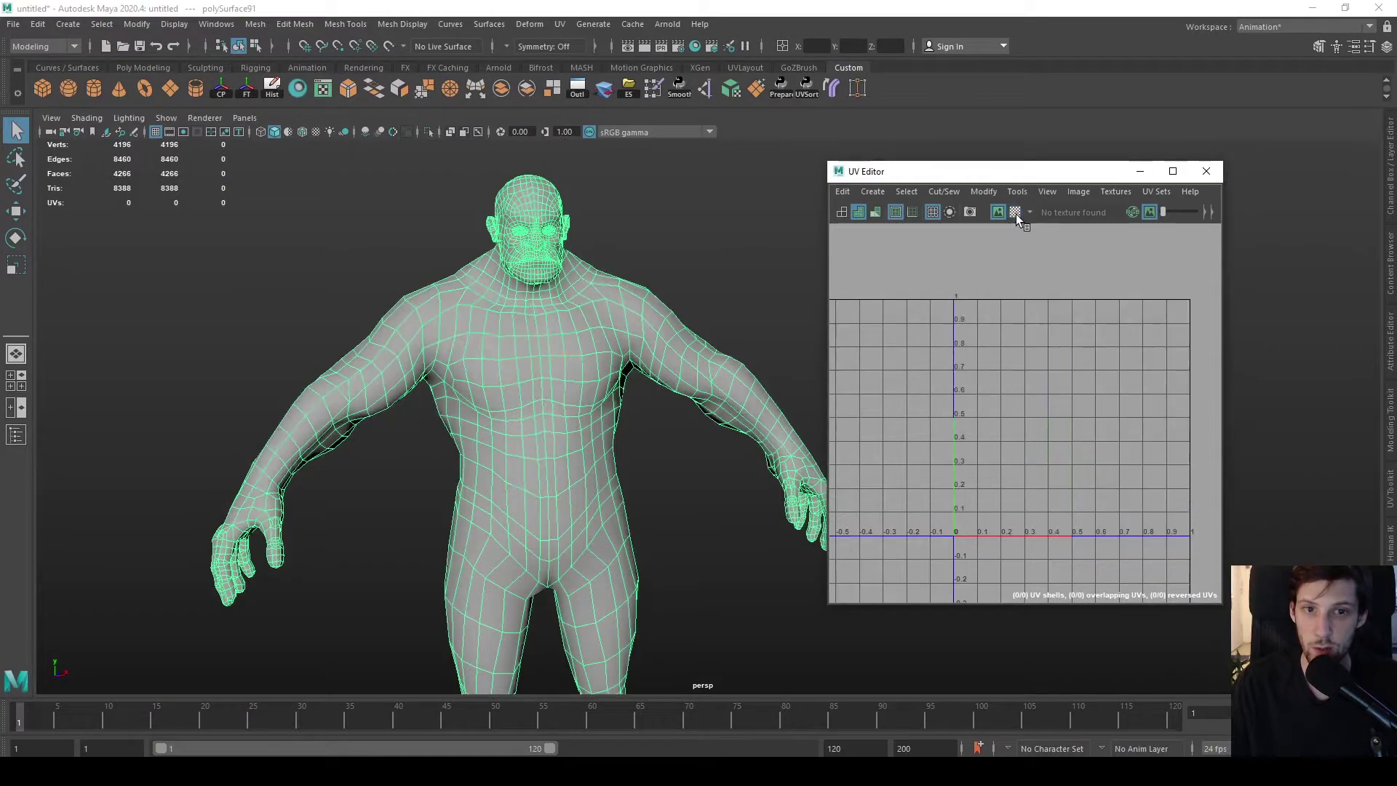
{"action": "scroll", "coordinate": [643, 347], "scroll_direction": "down", "scroll_amount": 5}
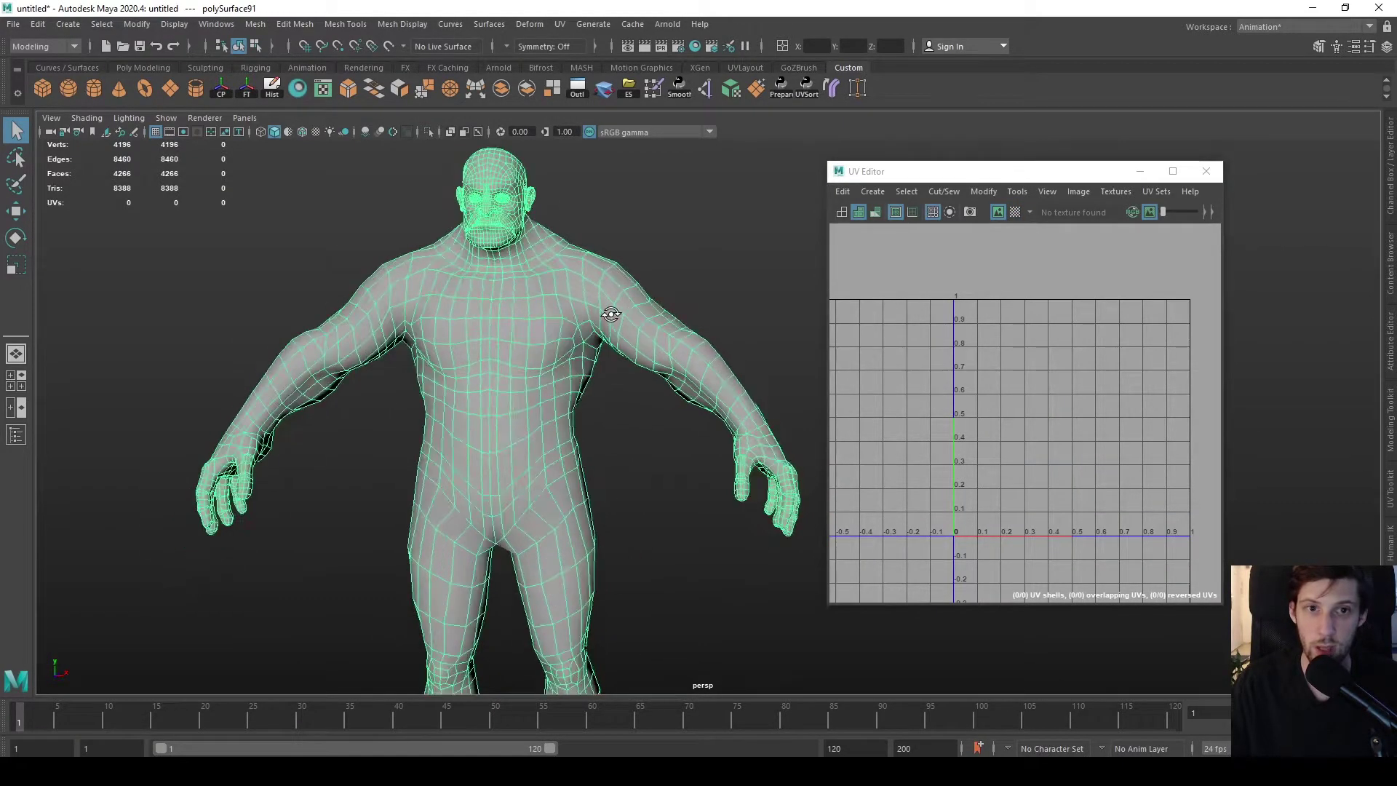
{"action": "mouse_move", "coordinate": [656, 353]}
{"action": "middle_mouse_down", "text": "alt"}
{"action": "mouse_move", "coordinate": [670, 323]}
{"action": "mouse_move", "coordinate": [646, 333]}
{"action": "middle_mouse_up", "text": "alt"}
{"action": "scroll", "coordinate": [655, 352], "scroll_direction": "up", "scroll_amount": 3}
{"action": "scroll", "coordinate": [655, 352], "scroll_direction": "down", "scroll_amount": 2}
{"action": "scroll", "coordinate": [635, 343], "scroll_direction": "up", "scroll_amount": 1}
{"action": "scroll", "coordinate": [635, 343], "scroll_direction": "up", "scroll_amount": 1}
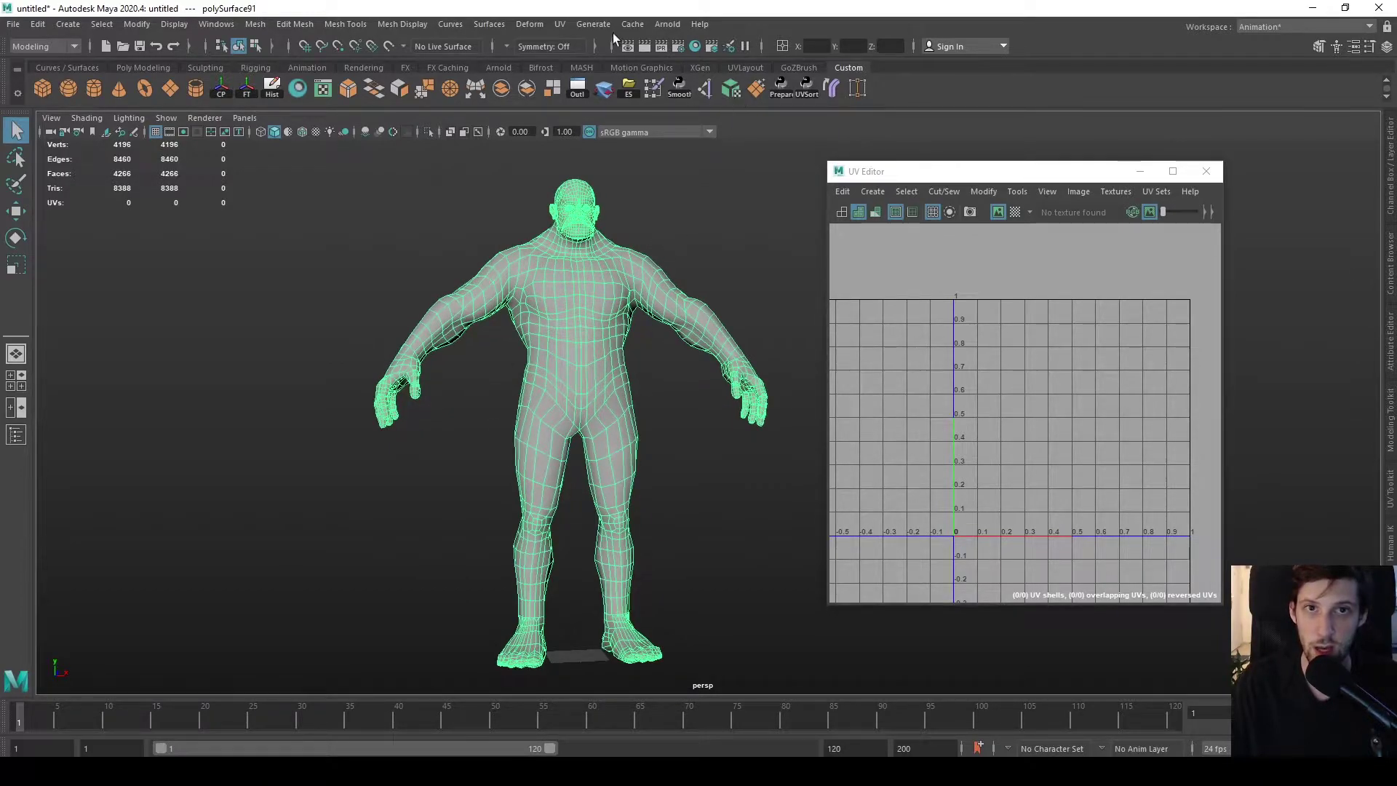
- Apply UV > Automatic projection to the character mesh
{"action": "left_click", "coordinate": [560, 24]}
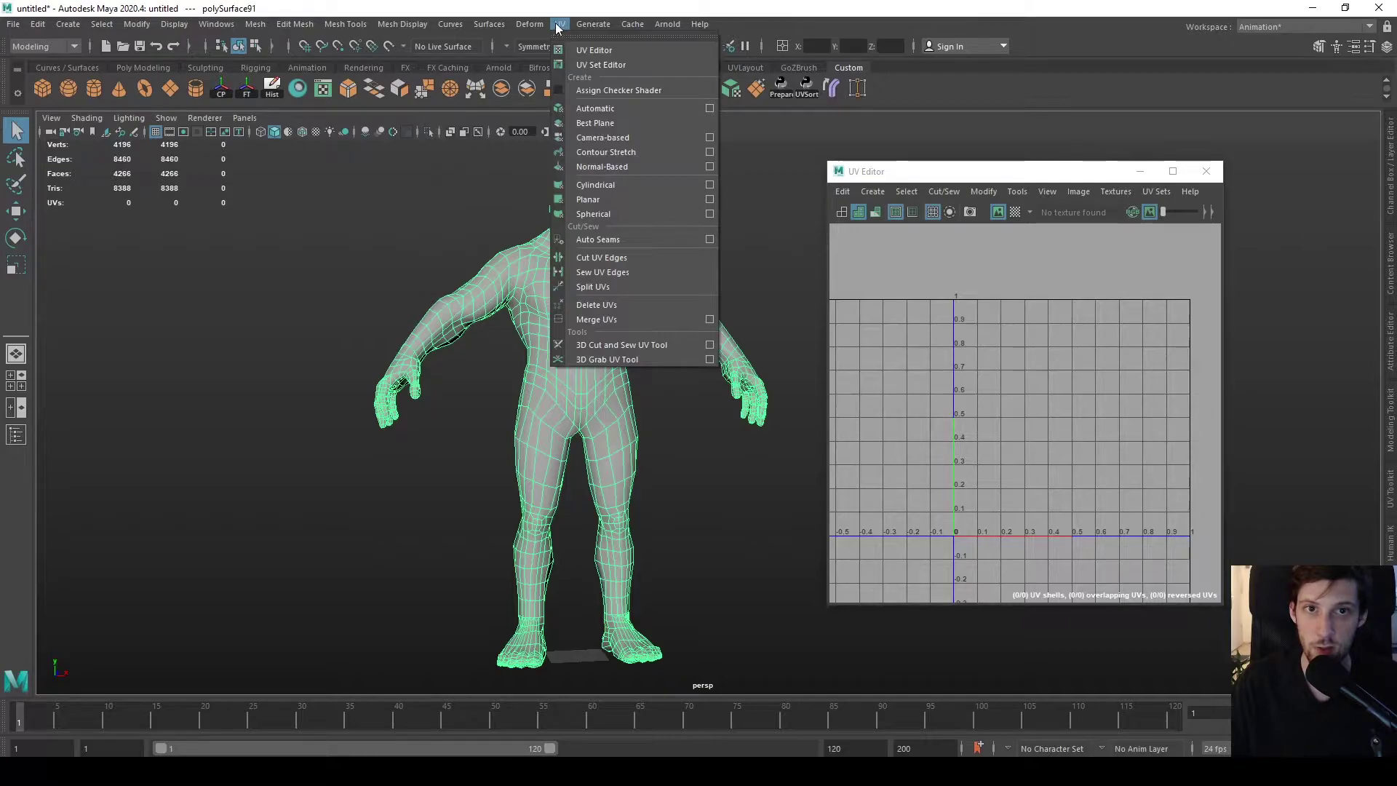
{"action": "left_click", "coordinate": [597, 107]}
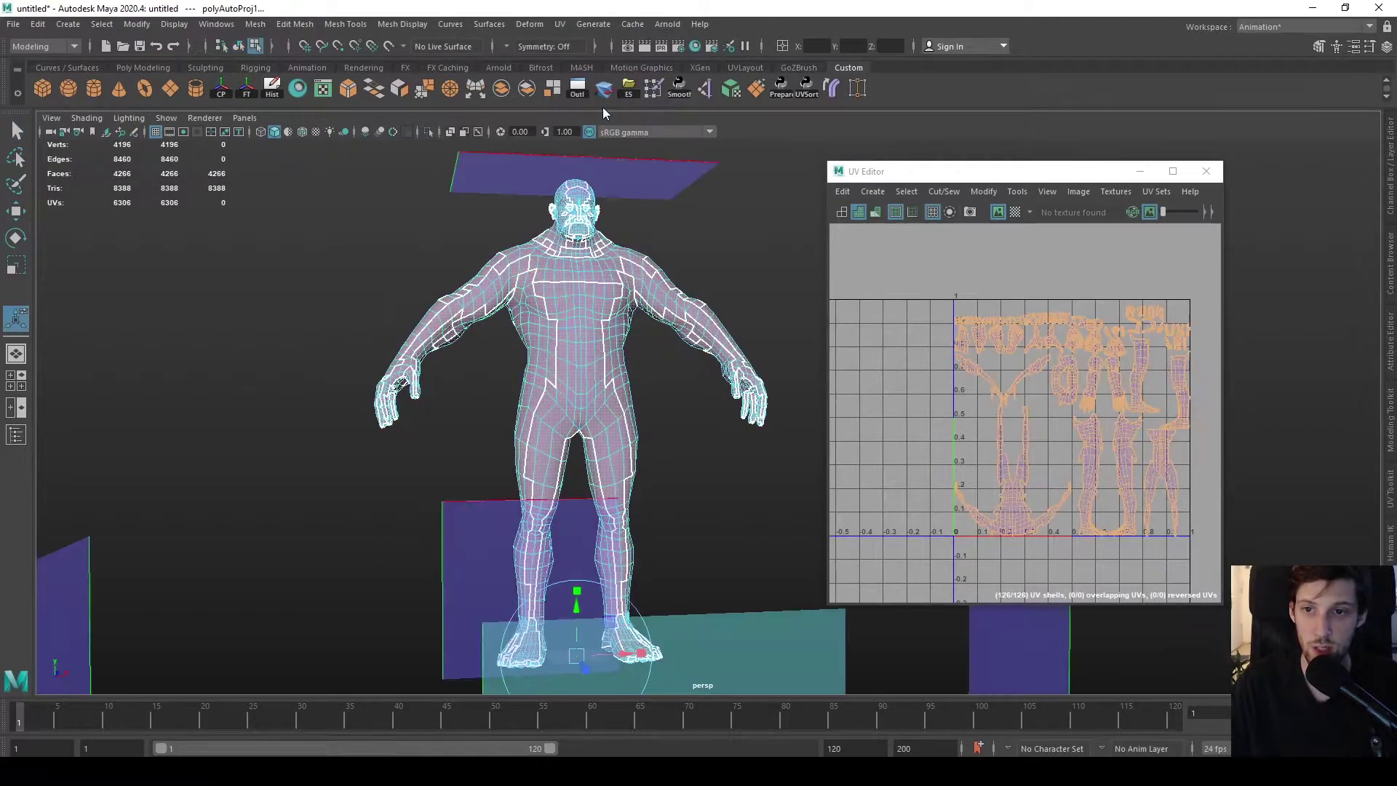
{"action": "right_click_drag", "start_coordinate": [572, 285], "coordinate": [617, 277]}
{"action": "left_click", "coordinate": [617, 276]}
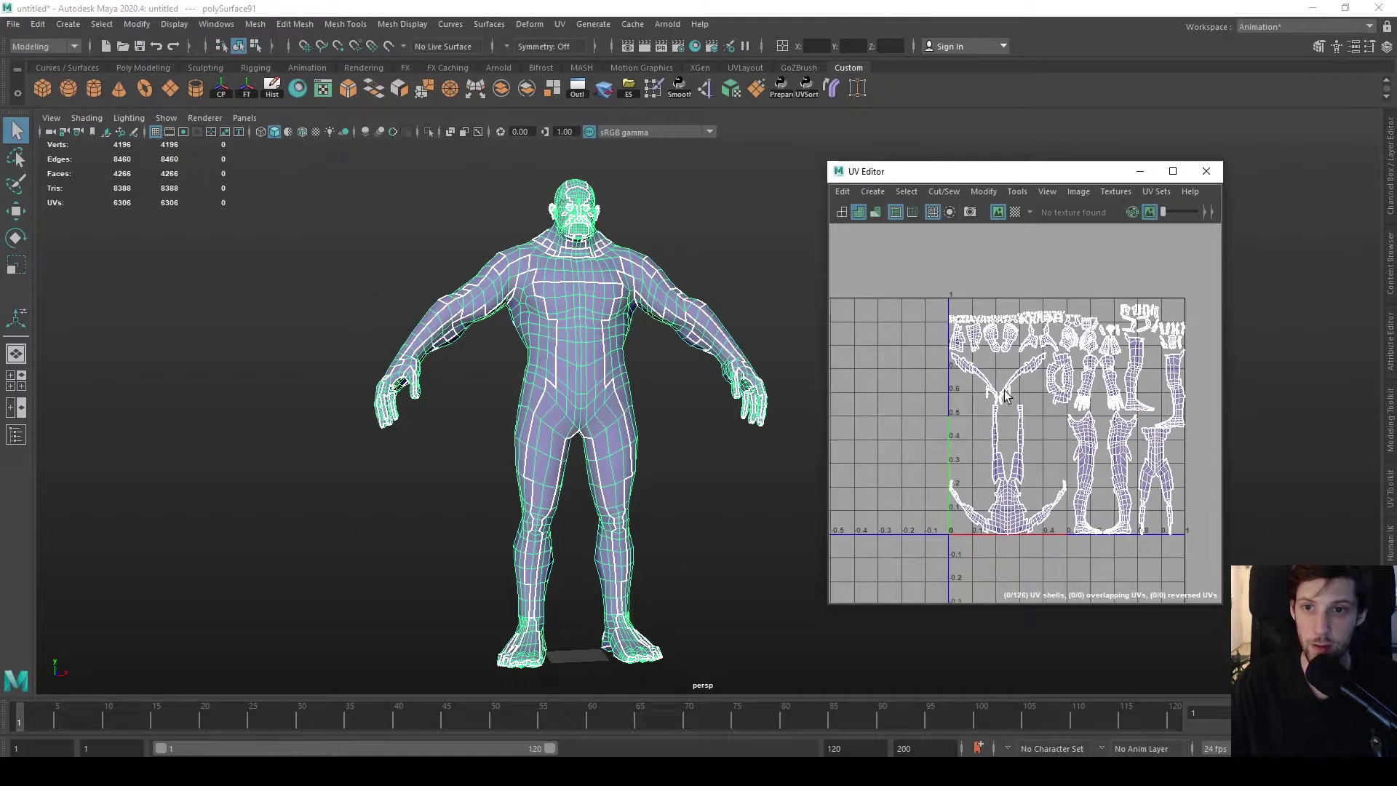
{"action": "scroll", "coordinate": [1122, 478], "scroll_direction": "up", "scroll_amount": 2}
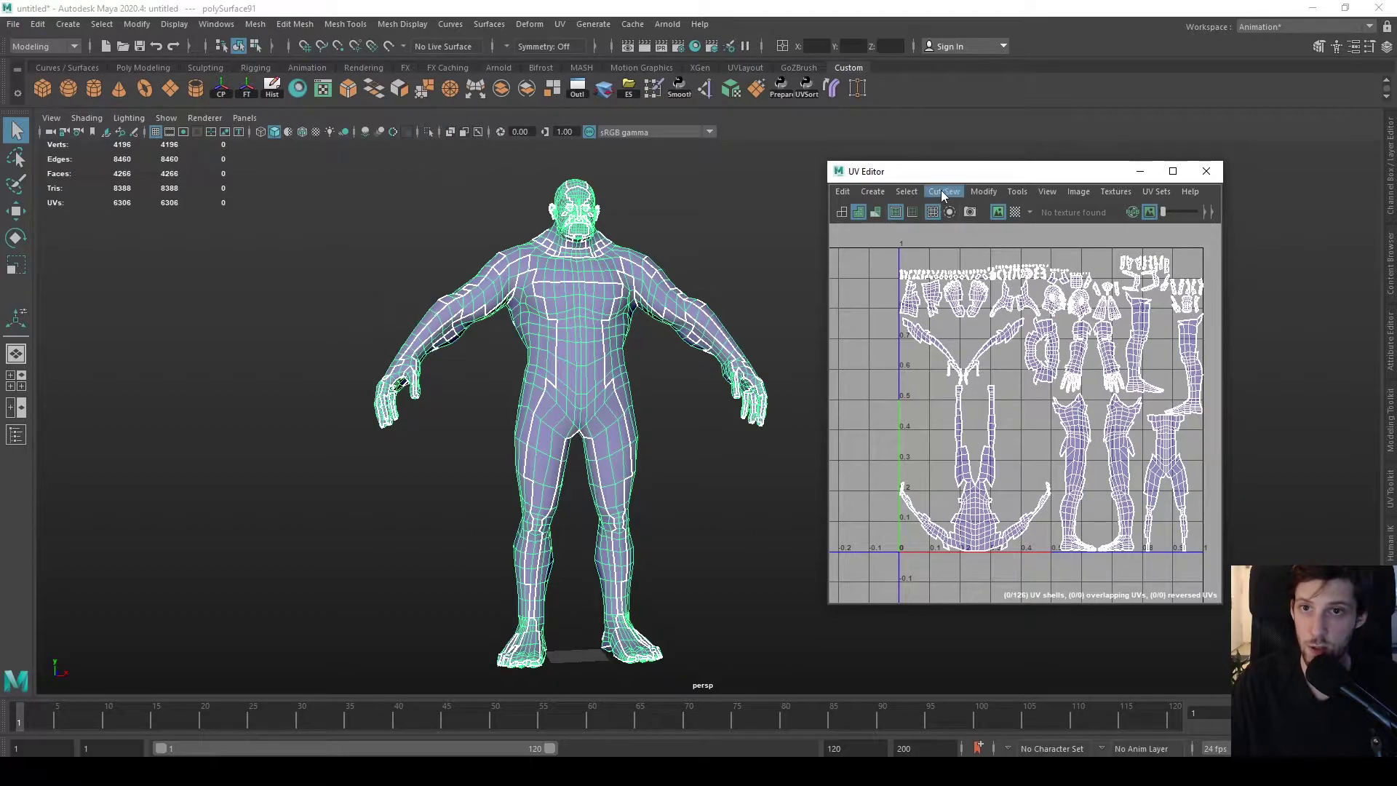
{"action": "left_click", "coordinate": [593, 289]}
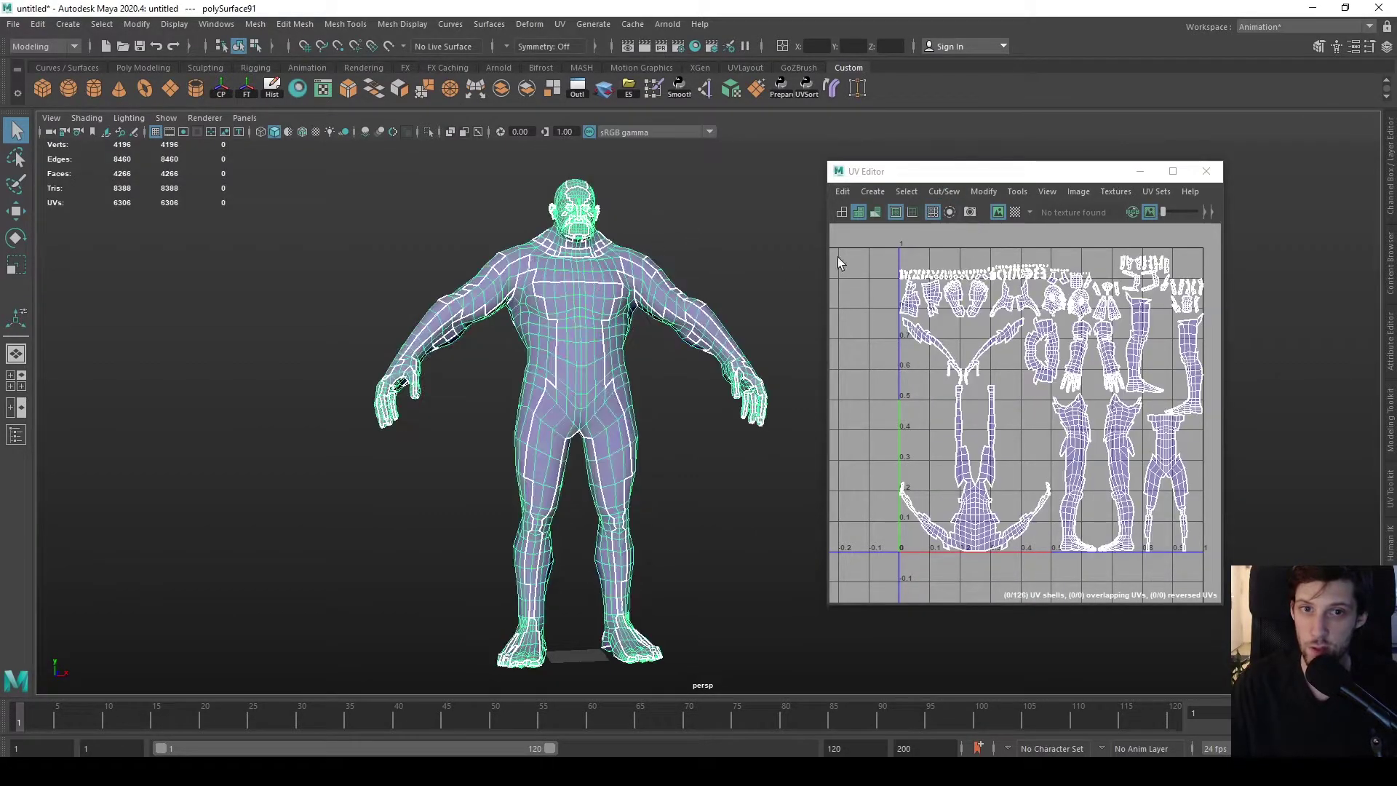
- Merge all UV shells into one with Cut/Sew > Move and Sew
{"action": "left_click", "coordinate": [873, 257]}
{"action": "left_click", "coordinate": [944, 191]}
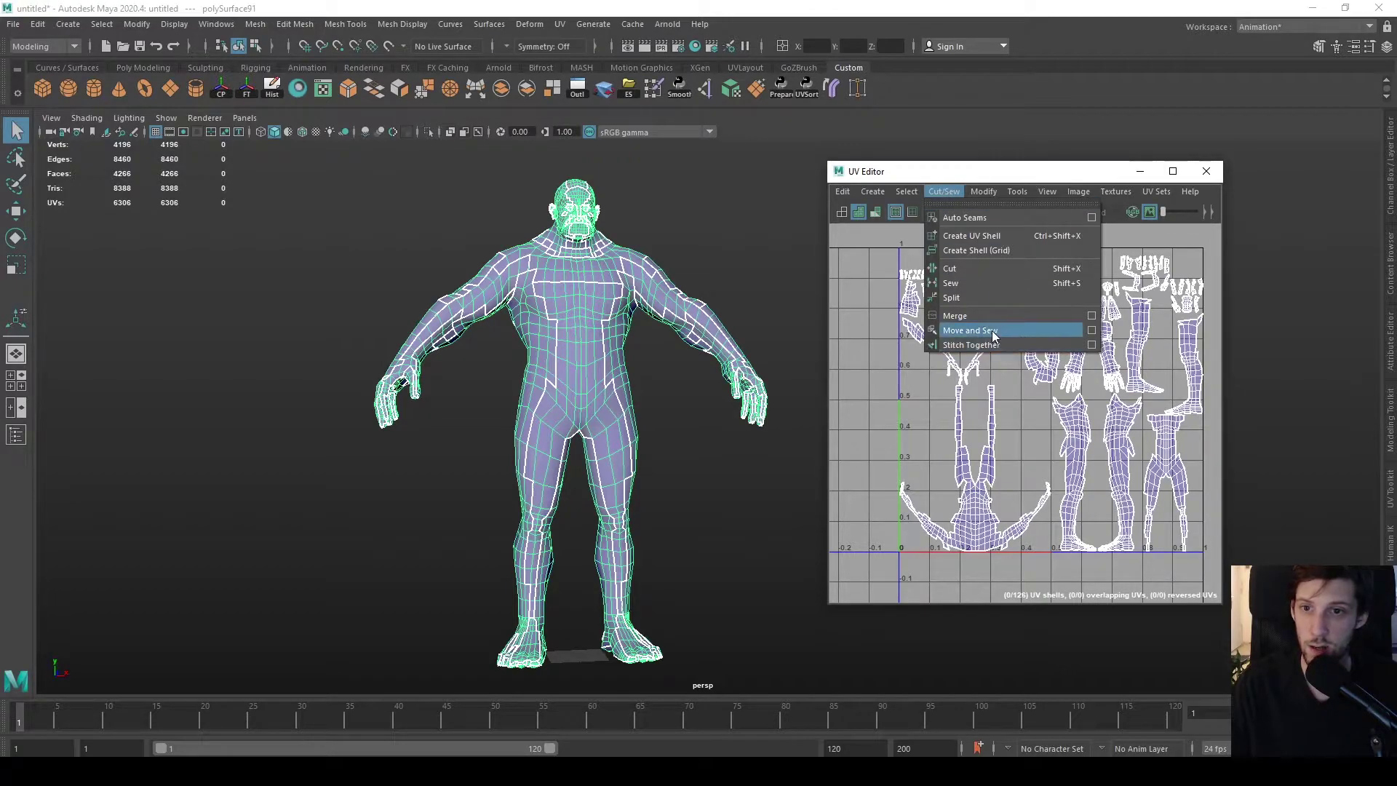
{"action": "left_click", "coordinate": [970, 331]}
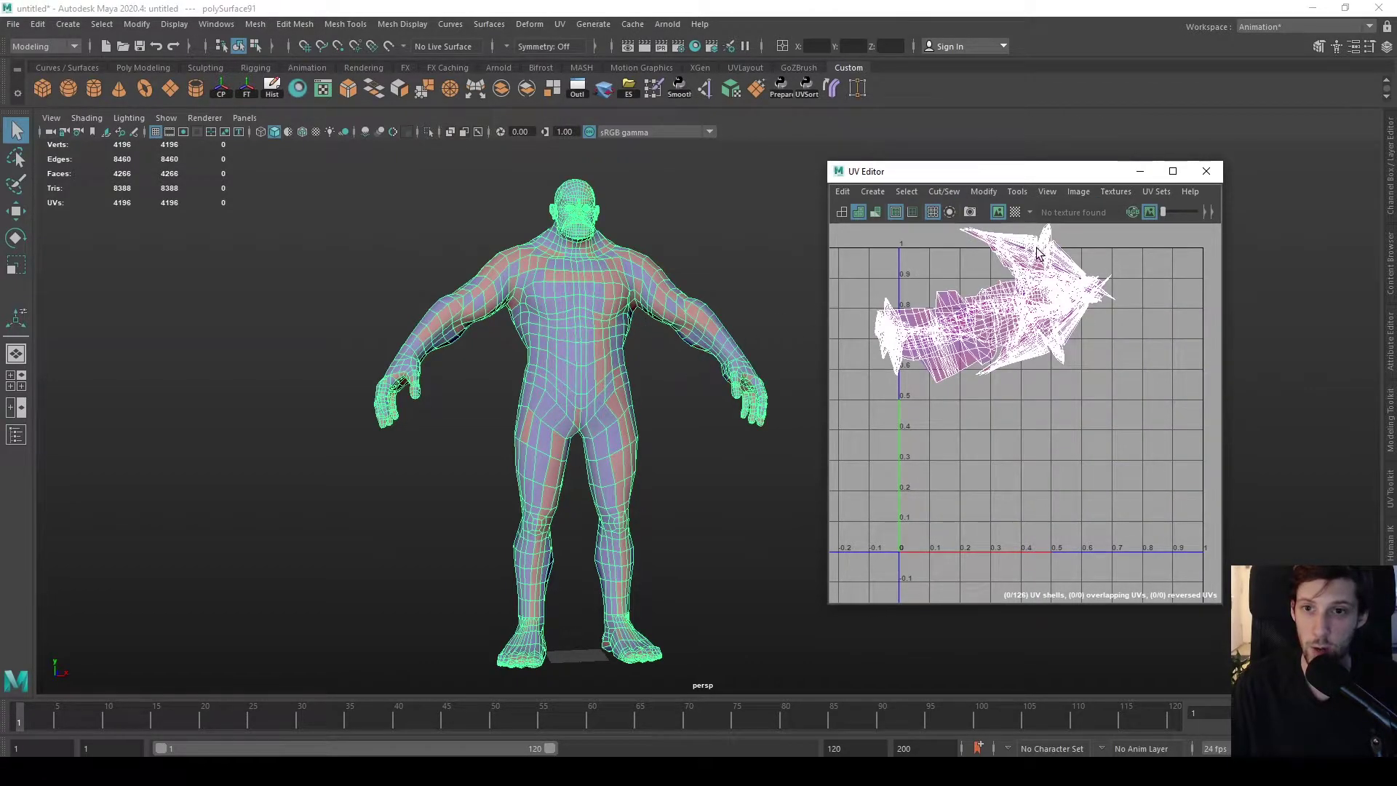
- Select all faces, move the single shell right and down, then clear the selection
{"action": "right_click_drag", "start_coordinate": [1037, 251], "coordinate": [1037, 305]}
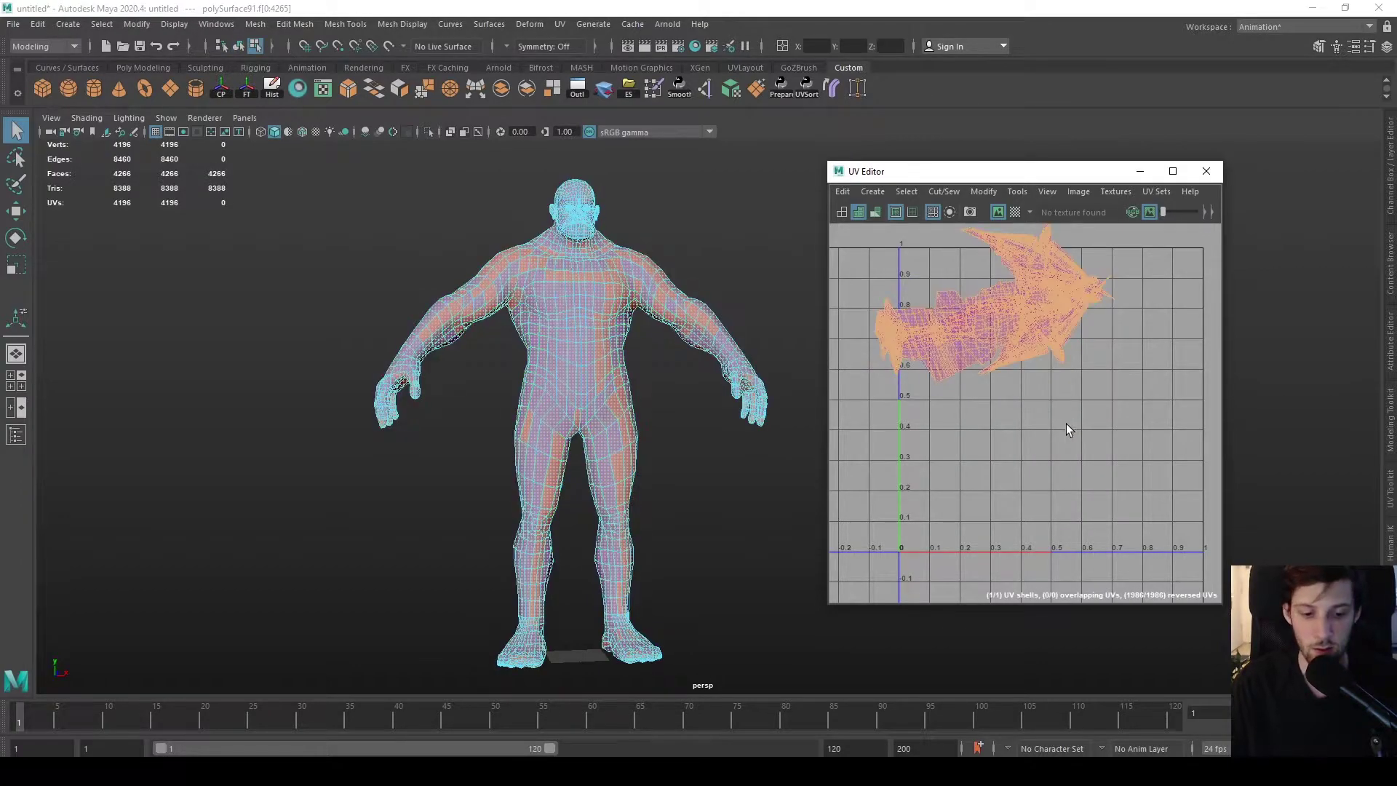
{"action": "key", "text": "w"}
{"action": "left_click_drag", "start_coordinate": [998, 301], "coordinate": [1051, 367]}
{"action": "left_click_drag", "start_coordinate": [681, 364], "coordinate": [664, 366], "text": "alt"}
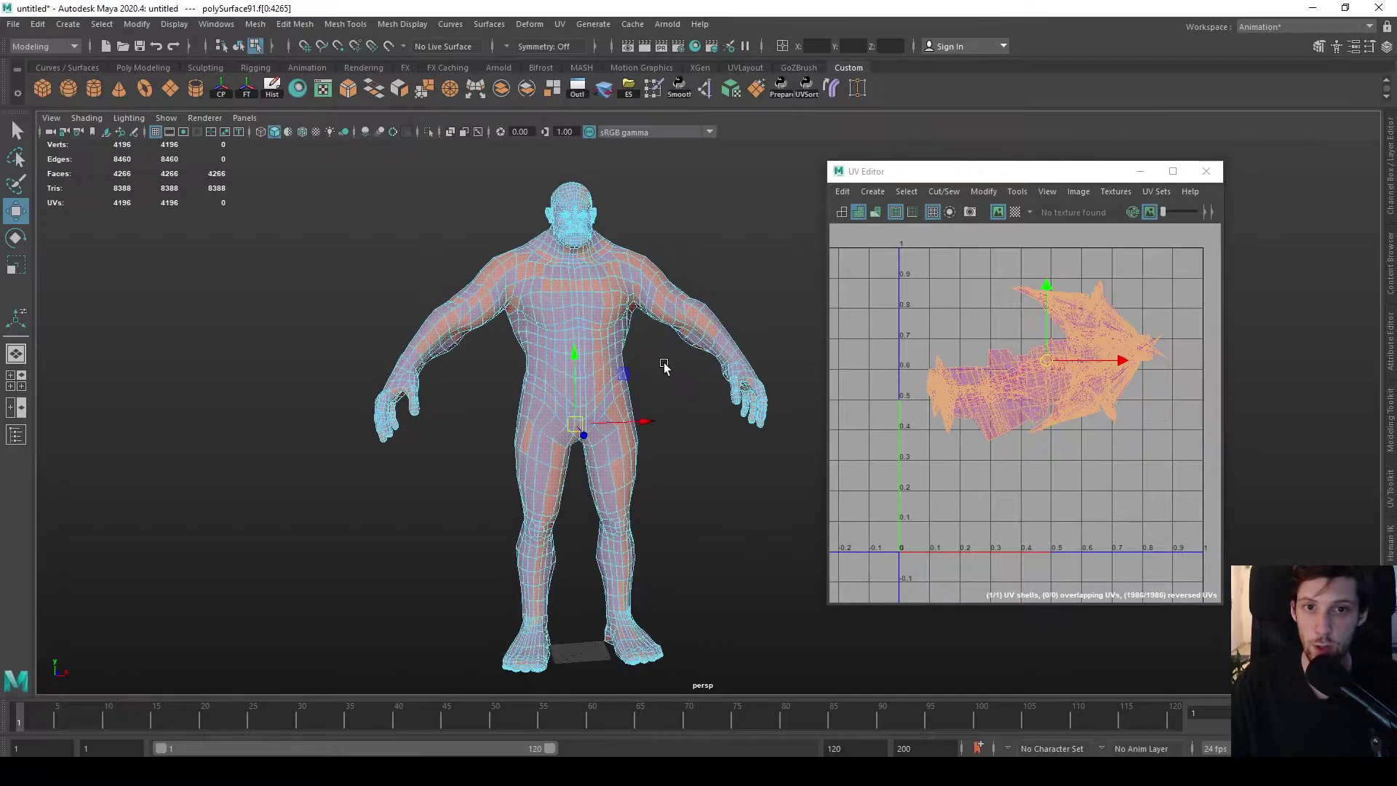
{"action": "scroll", "coordinate": [646, 437], "scroll_direction": "up", "scroll_amount": 6}
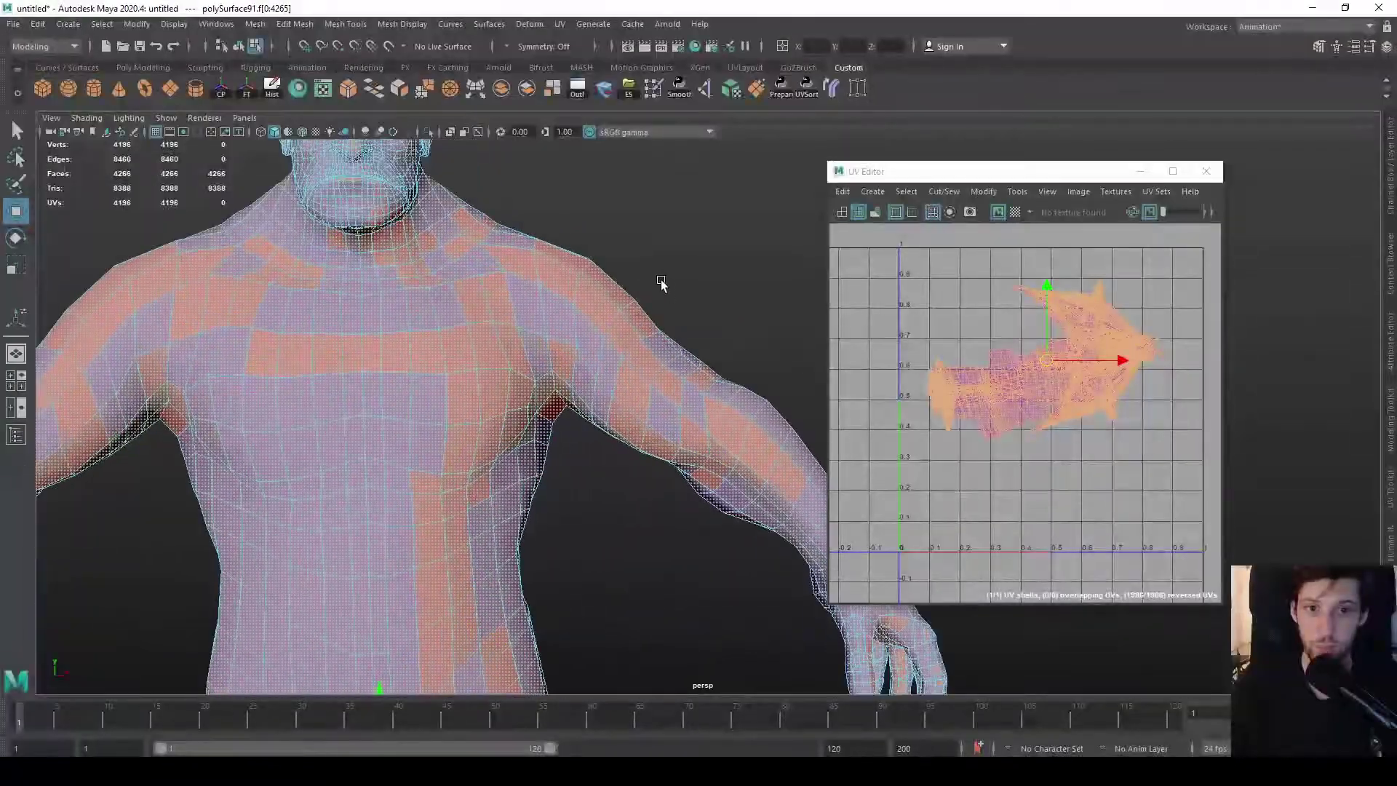
{"action": "right_click_drag", "start_coordinate": [605, 325], "coordinate": [608, 290]}
{"action": "scroll", "coordinate": [640, 320], "scroll_direction": "down", "scroll_amount": 2}
{"action": "scroll", "coordinate": [649, 358], "scroll_direction": "down", "scroll_amount": 3}
{"action": "scroll", "coordinate": [661, 396], "scroll_direction": "up", "scroll_amount": 6}
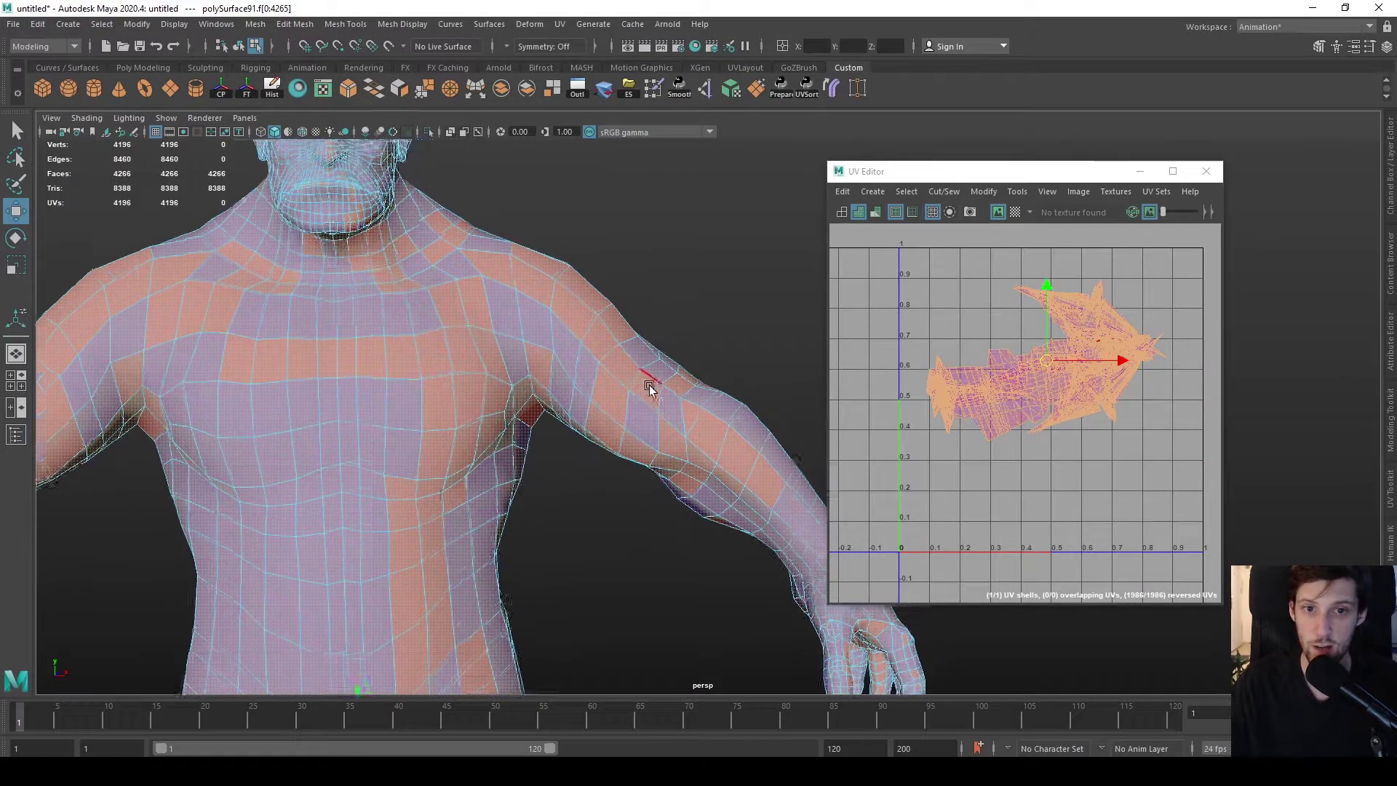
{"action": "scroll", "coordinate": [536, 366], "scroll_direction": "down", "scroll_amount": 2}
{"action": "scroll", "coordinate": [490, 303], "scroll_direction": "down", "scroll_amount": 4}
{"action": "left_click", "coordinate": [624, 334]}
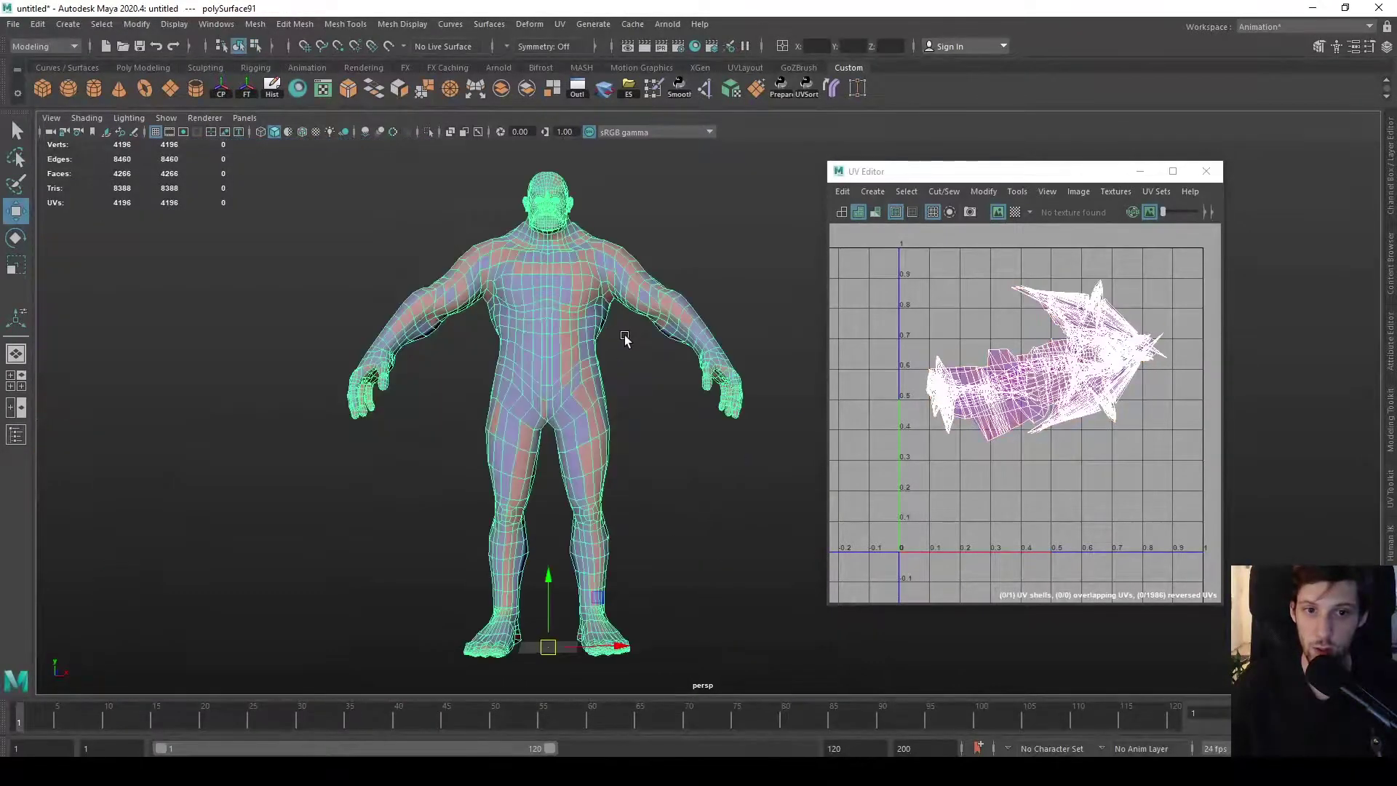
- Frame the character in the enlarged front view and switch to face selection
{"action": "key", "text": "space"}
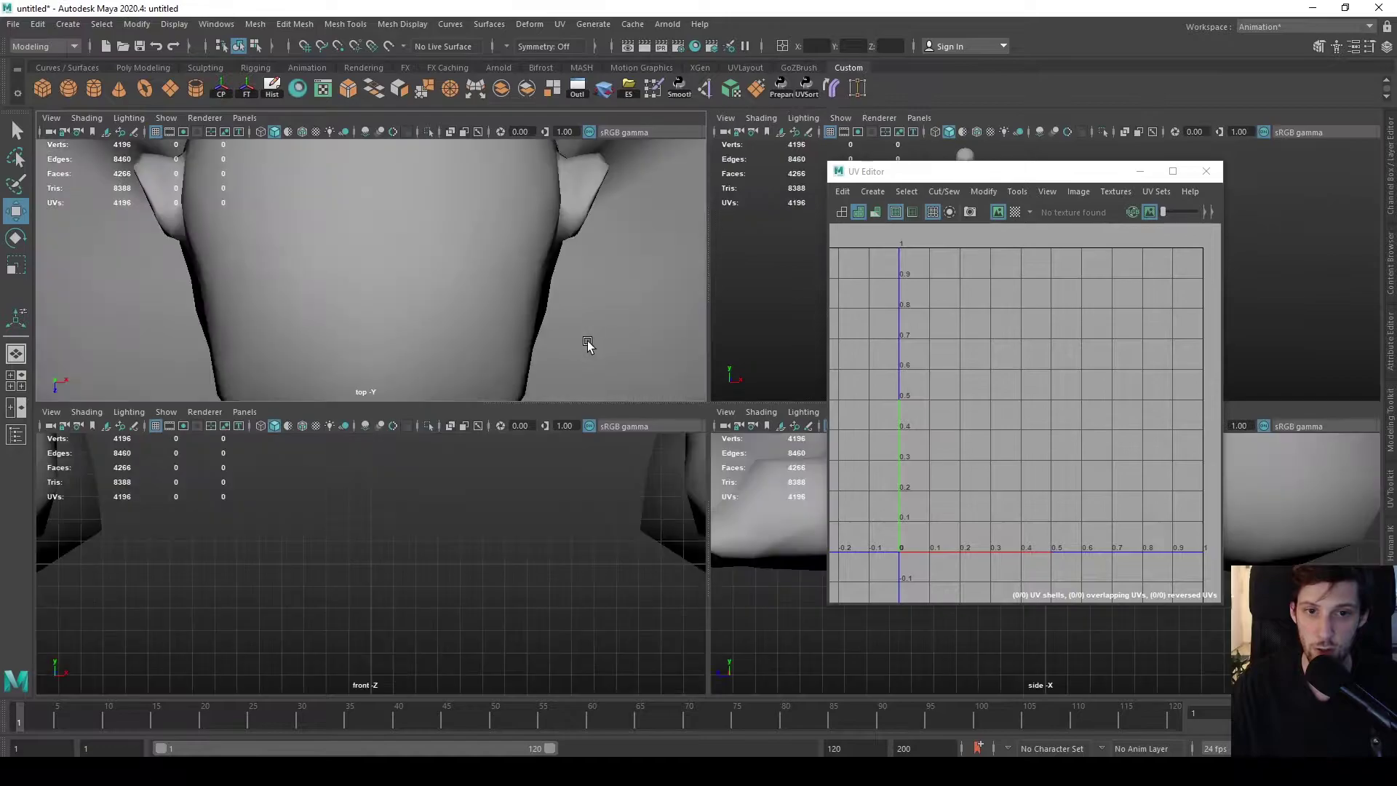
{"action": "key", "text": "space"}
{"action": "left_click", "coordinate": [671, 399]}
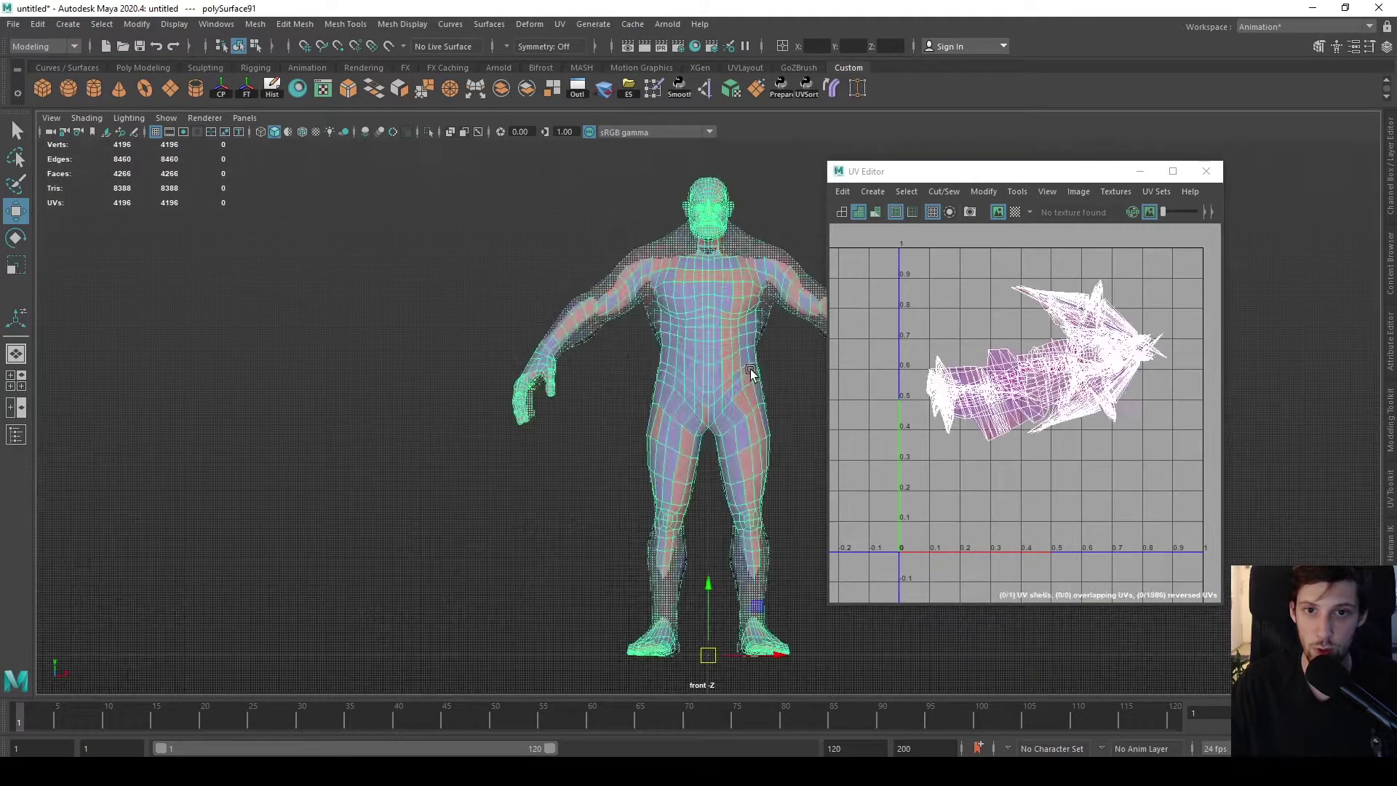
{"action": "key", "text": "f"}
{"action": "right_click_drag", "start_coordinate": [574, 283], "coordinate": [577, 326]}
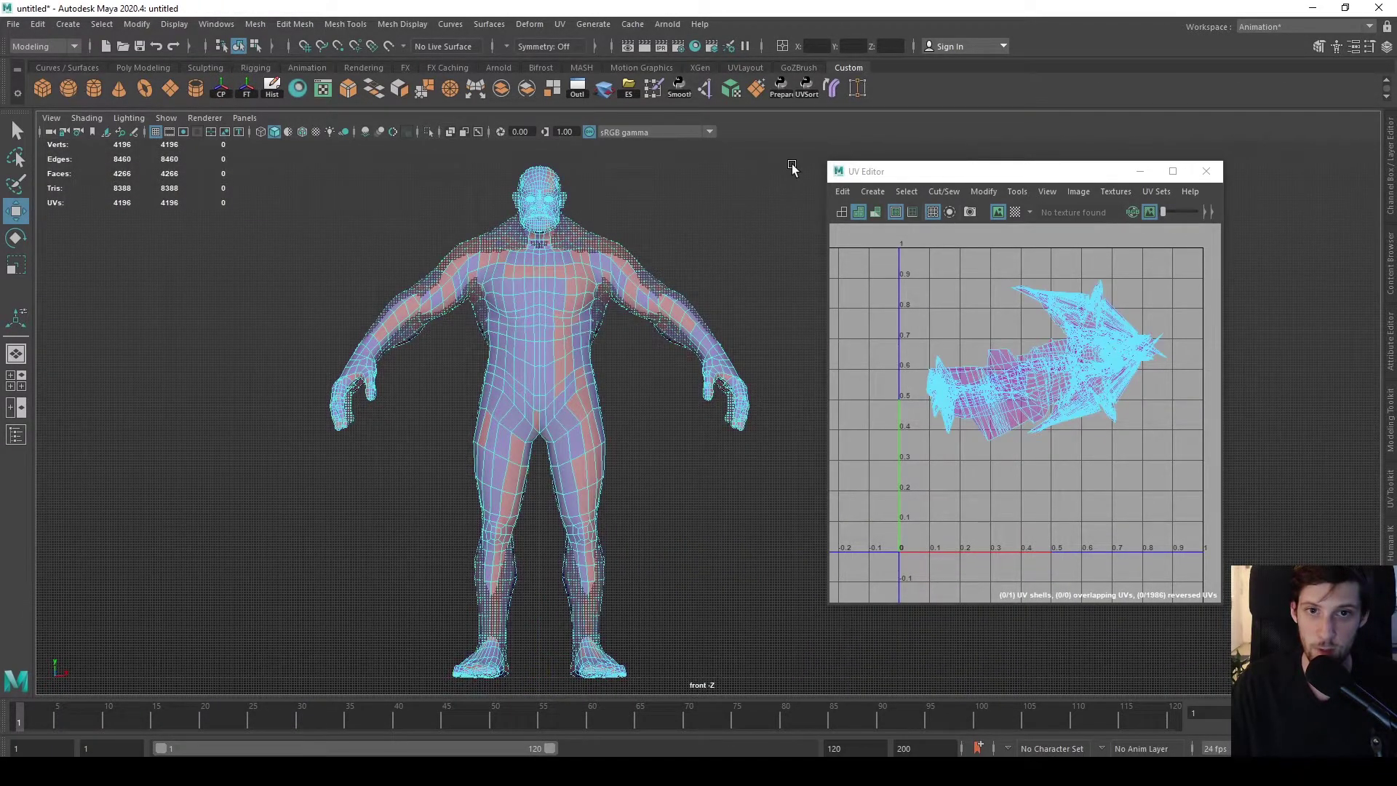
{"action": "left_click", "coordinate": [701, 380]}
- Marquee-select all faces on the figure's right half and delete them
{"action": "key", "text": "space"}
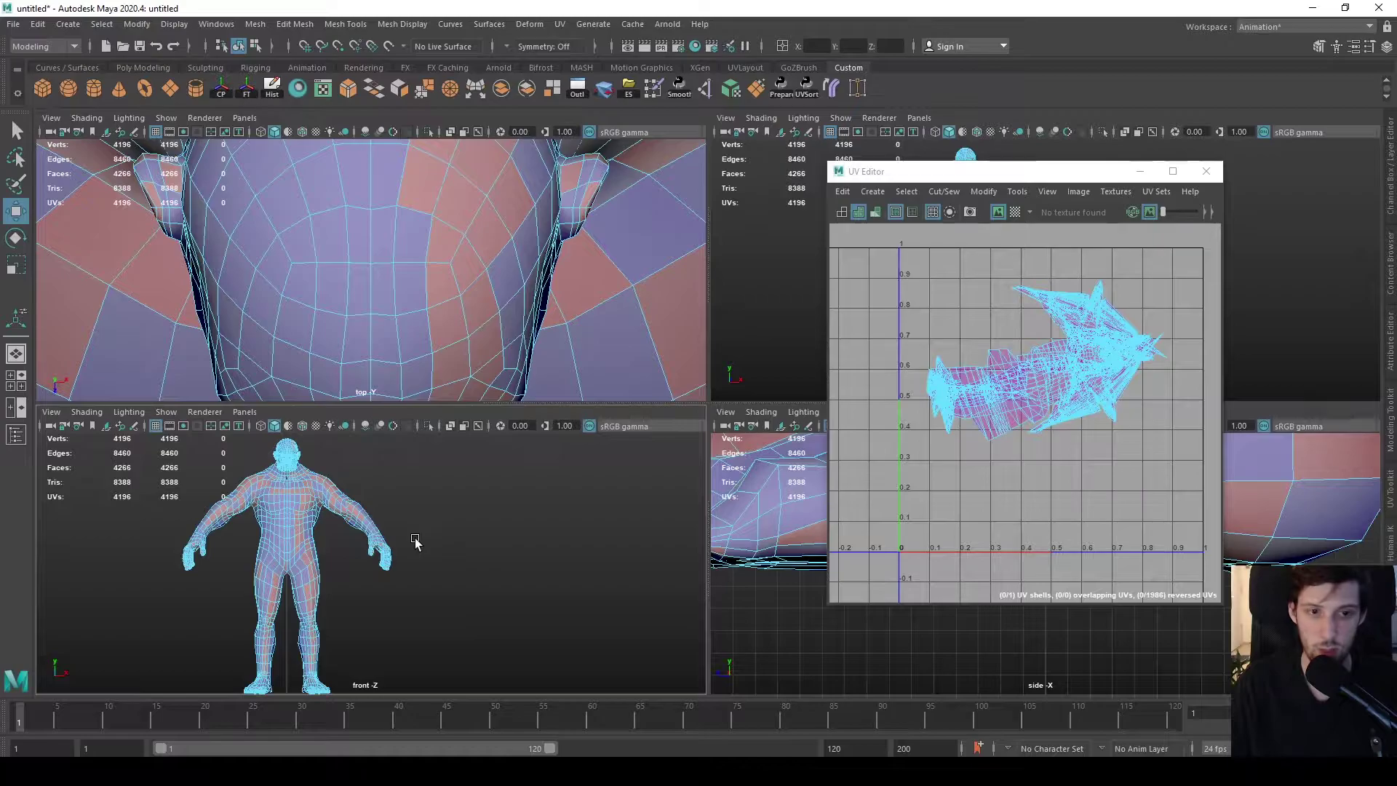
{"action": "key", "text": "space"}
{"action": "scroll", "coordinate": [687, 344], "scroll_direction": "up", "scroll_amount": 3}
{"action": "scroll", "coordinate": [582, 396], "scroll_direction": "down", "scroll_amount": 4}
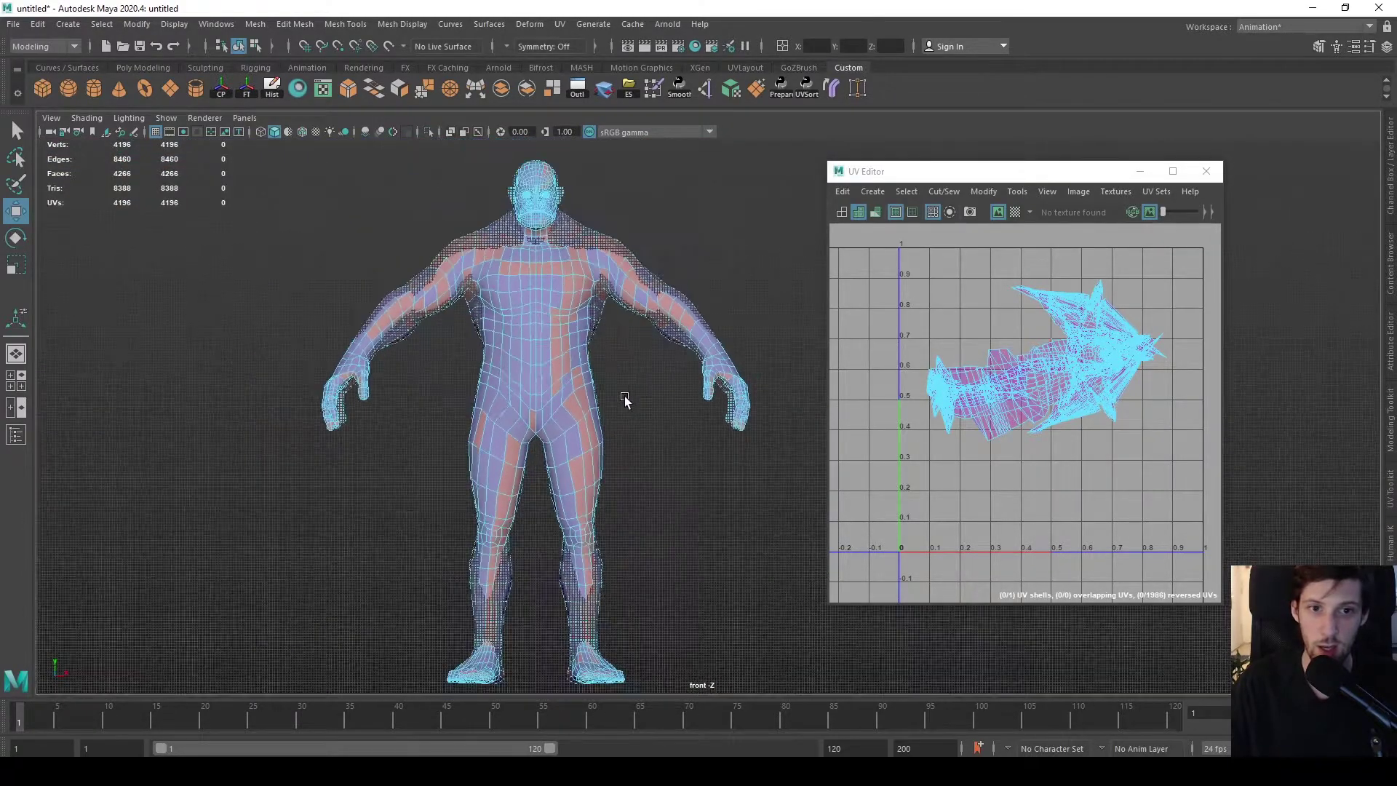
{"action": "left_click_drag", "start_coordinate": [798, 148], "coordinate": [538, 700]}
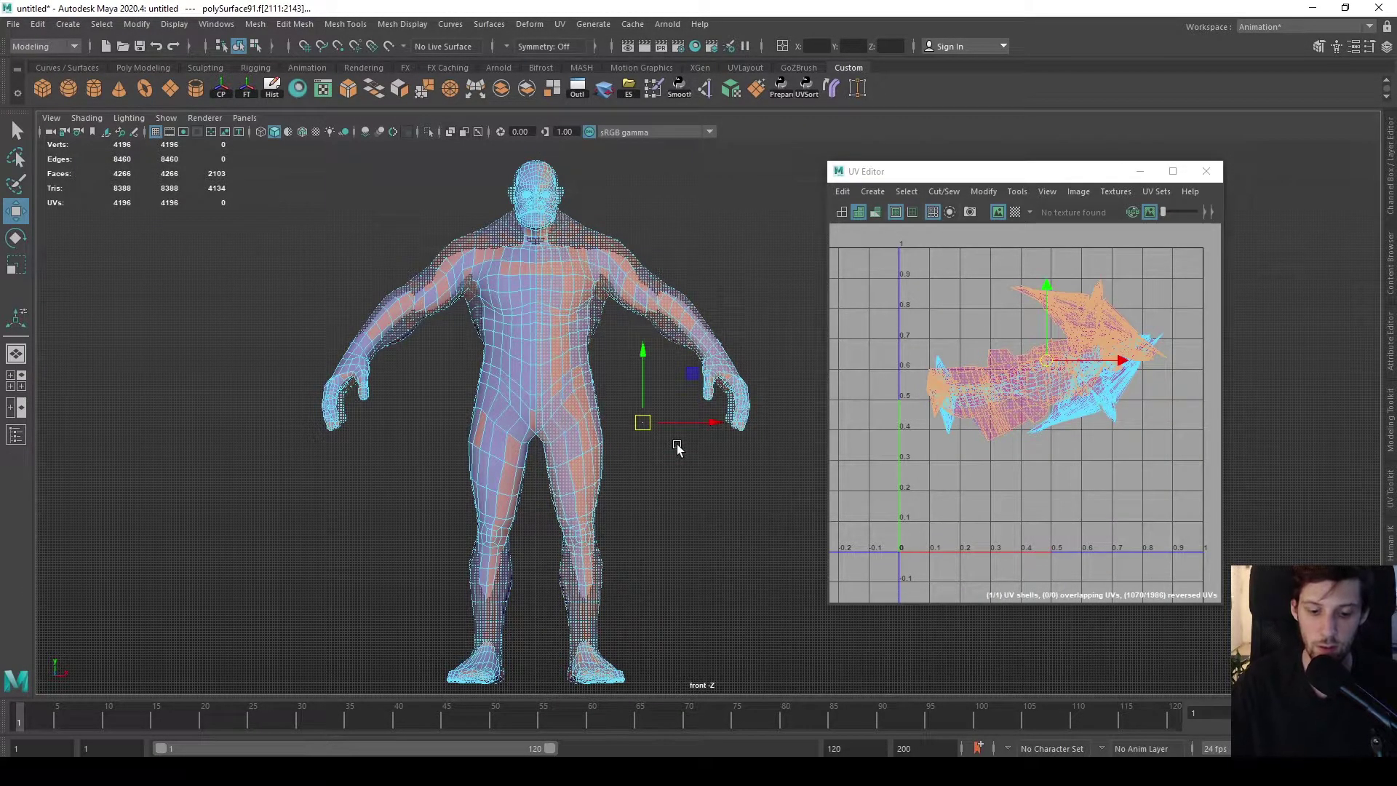
{"action": "key", "text": "Delete"}
- Delete the 26 and then 4 stray centre faces on the head, back in Object Mode
{"action": "scroll", "coordinate": [567, 299], "scroll_direction": "up", "scroll_amount": 3}
{"action": "middle_click_drag", "start_coordinate": [582, 182], "coordinate": [633, 468], "text": "alt"}
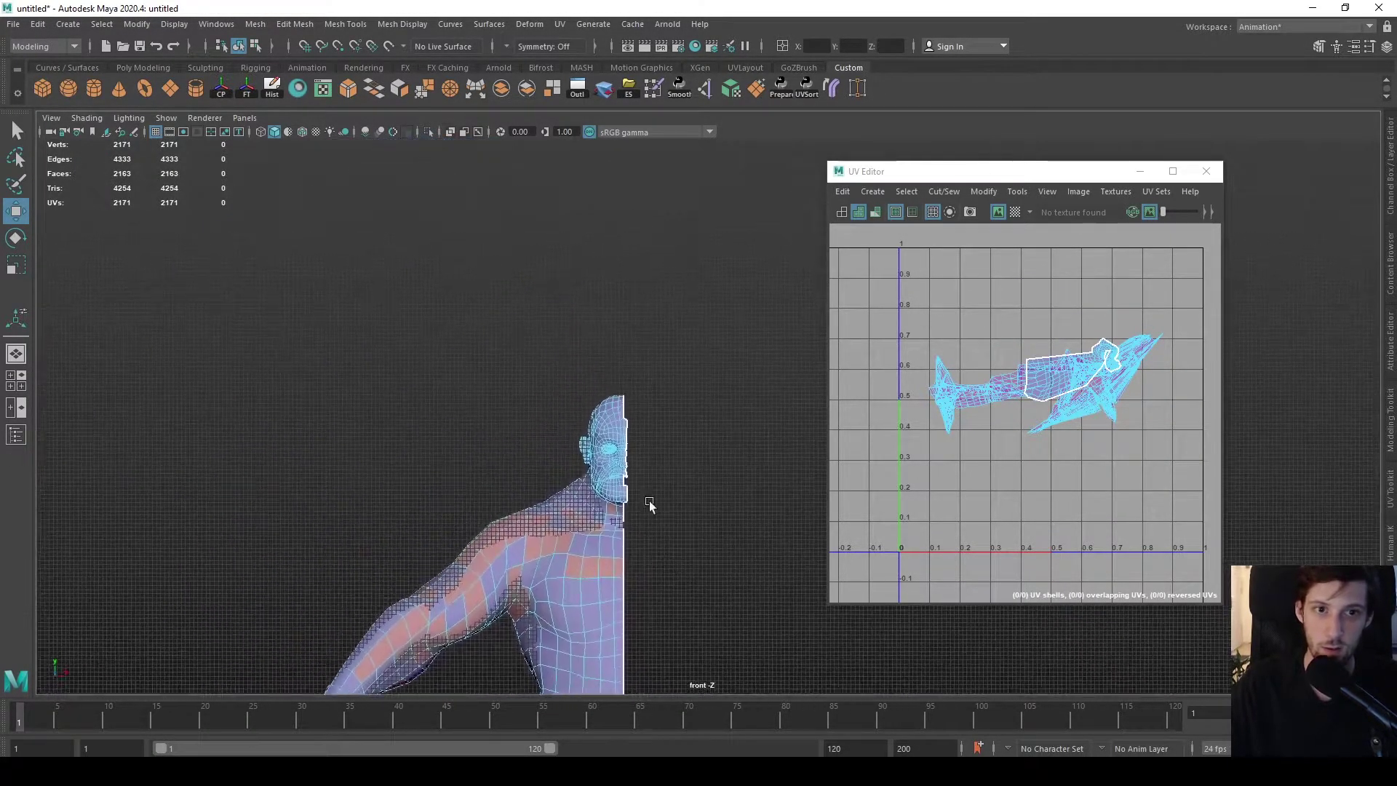
{"action": "scroll", "coordinate": [565, 536], "scroll_direction": "up", "scroll_amount": 2}
{"action": "middle_click_drag", "start_coordinate": [565, 536], "coordinate": [596, 351], "text": "alt"}
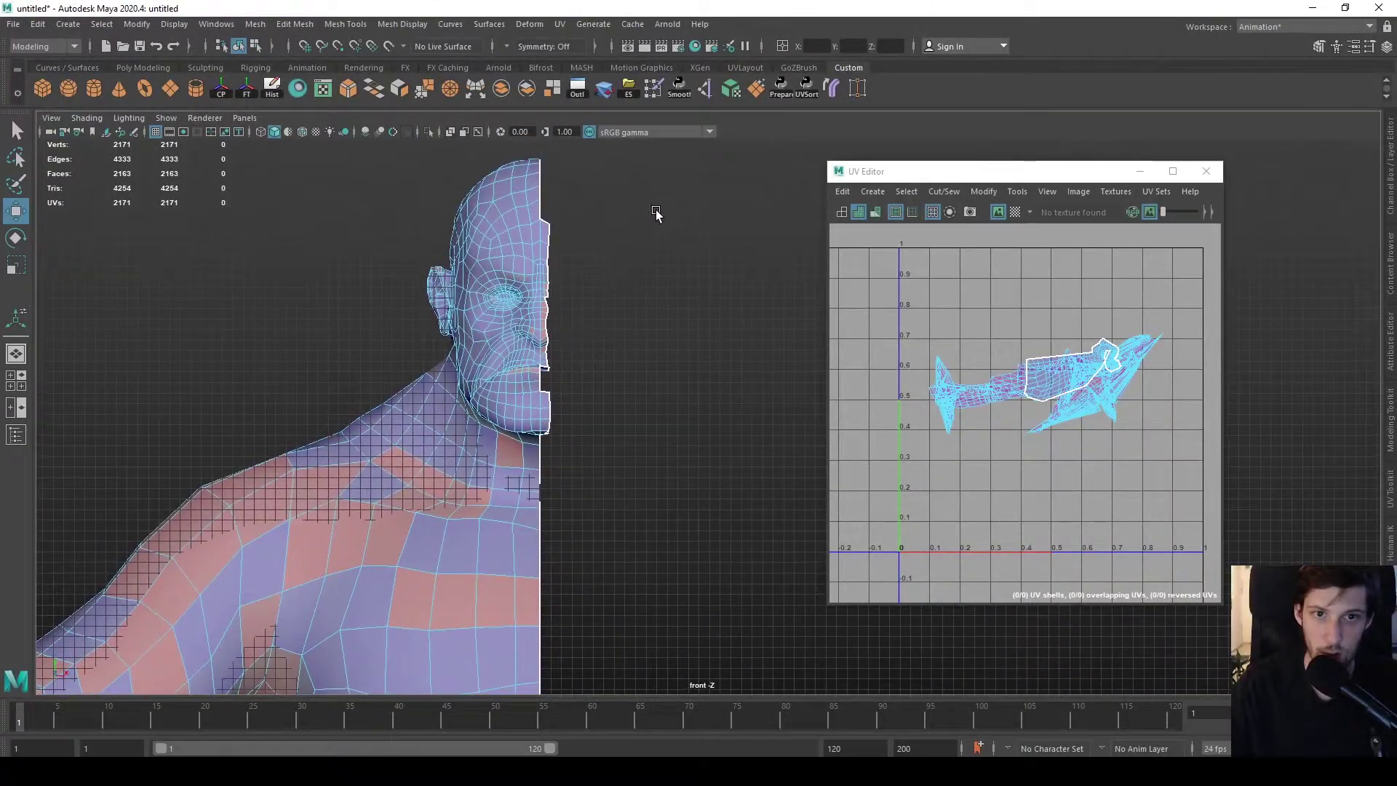
{"action": "left_click_drag", "start_coordinate": [650, 233], "coordinate": [544, 487]}
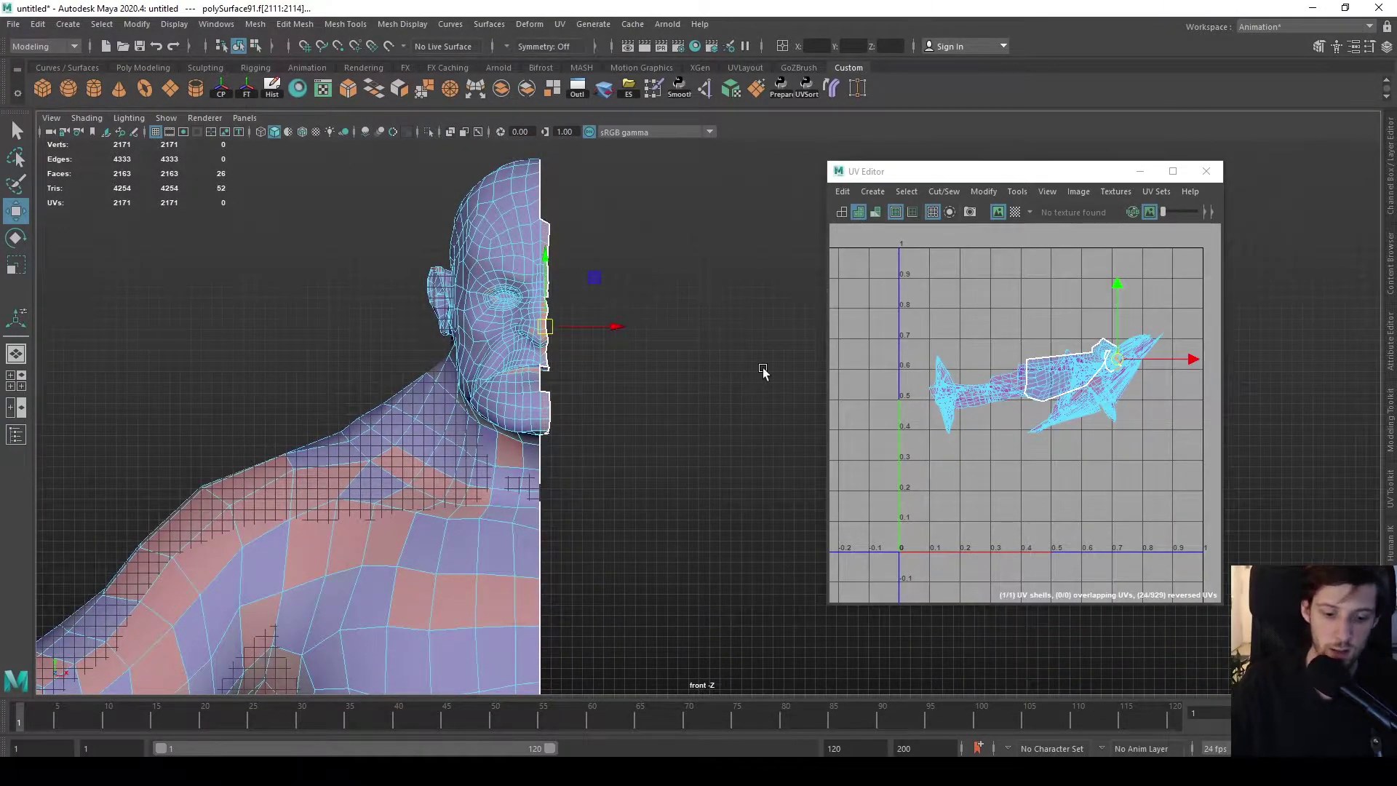
{"action": "key", "text": "Delete"}
{"action": "left_click_drag", "start_coordinate": [558, 253], "coordinate": [543, 301]}
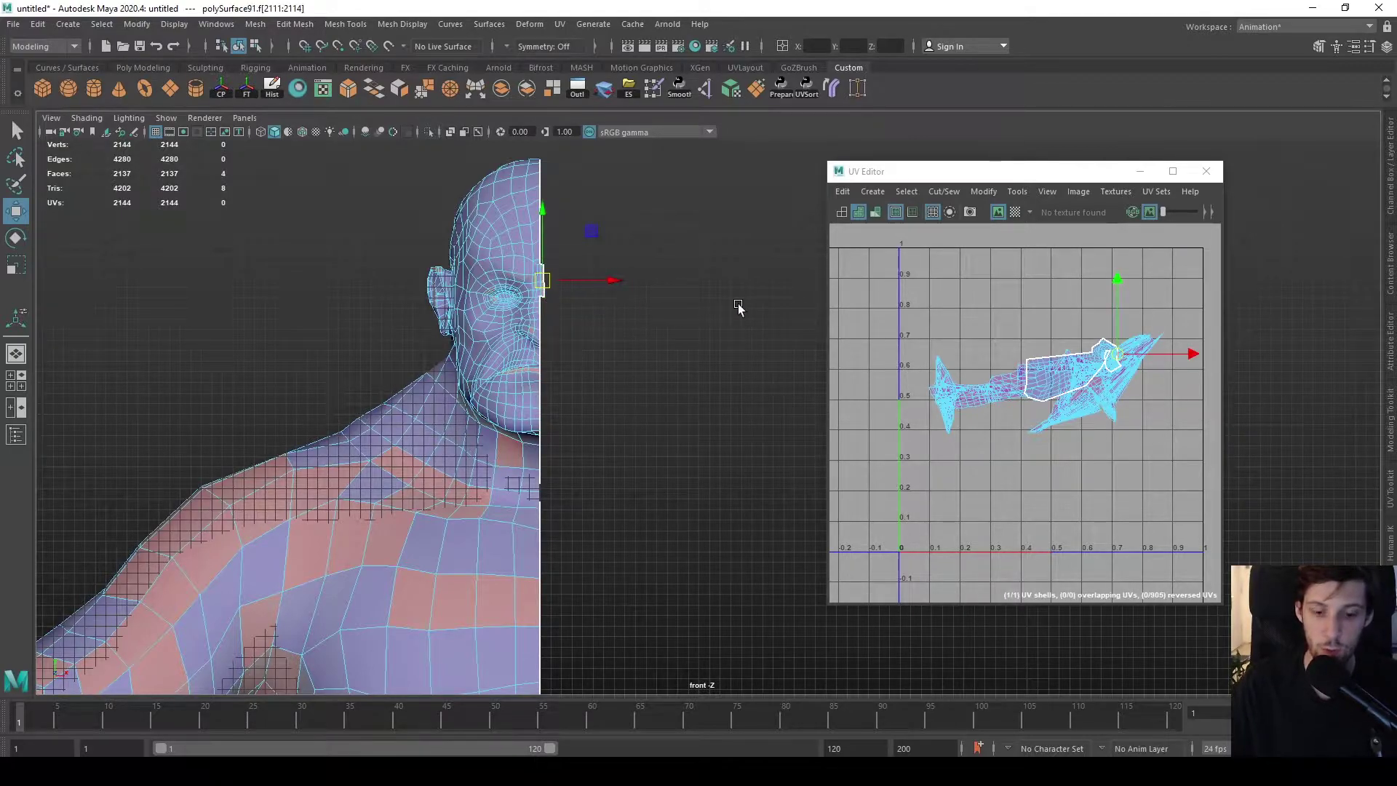
{"action": "key", "text": "Delete"}
{"action": "right_click_drag", "start_coordinate": [464, 259], "coordinate": [549, 222]}
{"action": "key", "text": "space"}
{"action": "key", "text": "space"}
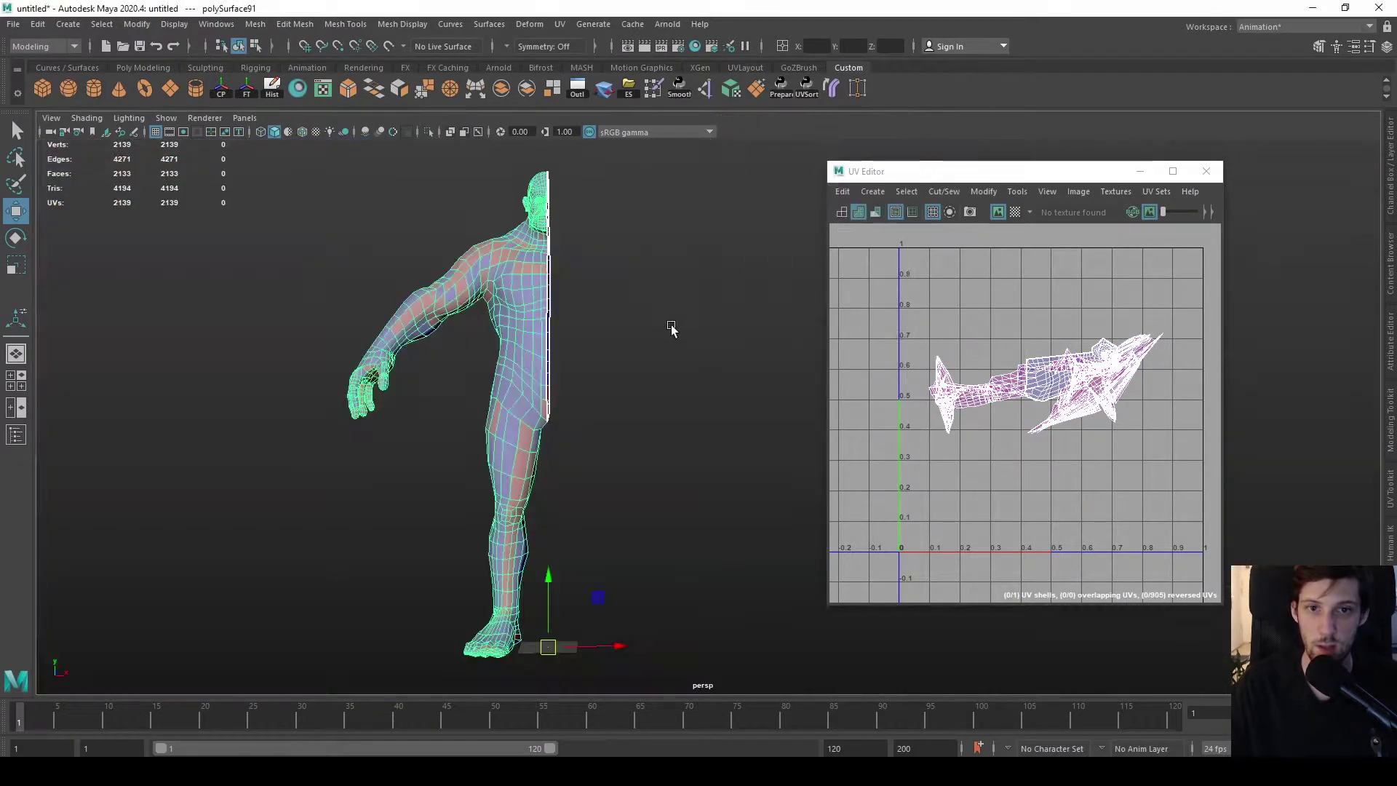
- Select the shoulder's edge loop in edge mode and cut it into a UV seam
{"action": "mouse_move", "coordinate": [661, 329]}
{"action": "left_mouse_down", "text": "alt"}
{"action": "mouse_move", "coordinate": [587, 334]}
{"action": "mouse_move", "coordinate": [631, 345]}
{"action": "mouse_move", "coordinate": [613, 256]}
{"action": "mouse_move", "coordinate": [675, 328]}
{"action": "left_mouse_up", "text": "alt"}
{"action": "scroll", "coordinate": [662, 354], "scroll_direction": "up", "scroll_amount": 3}
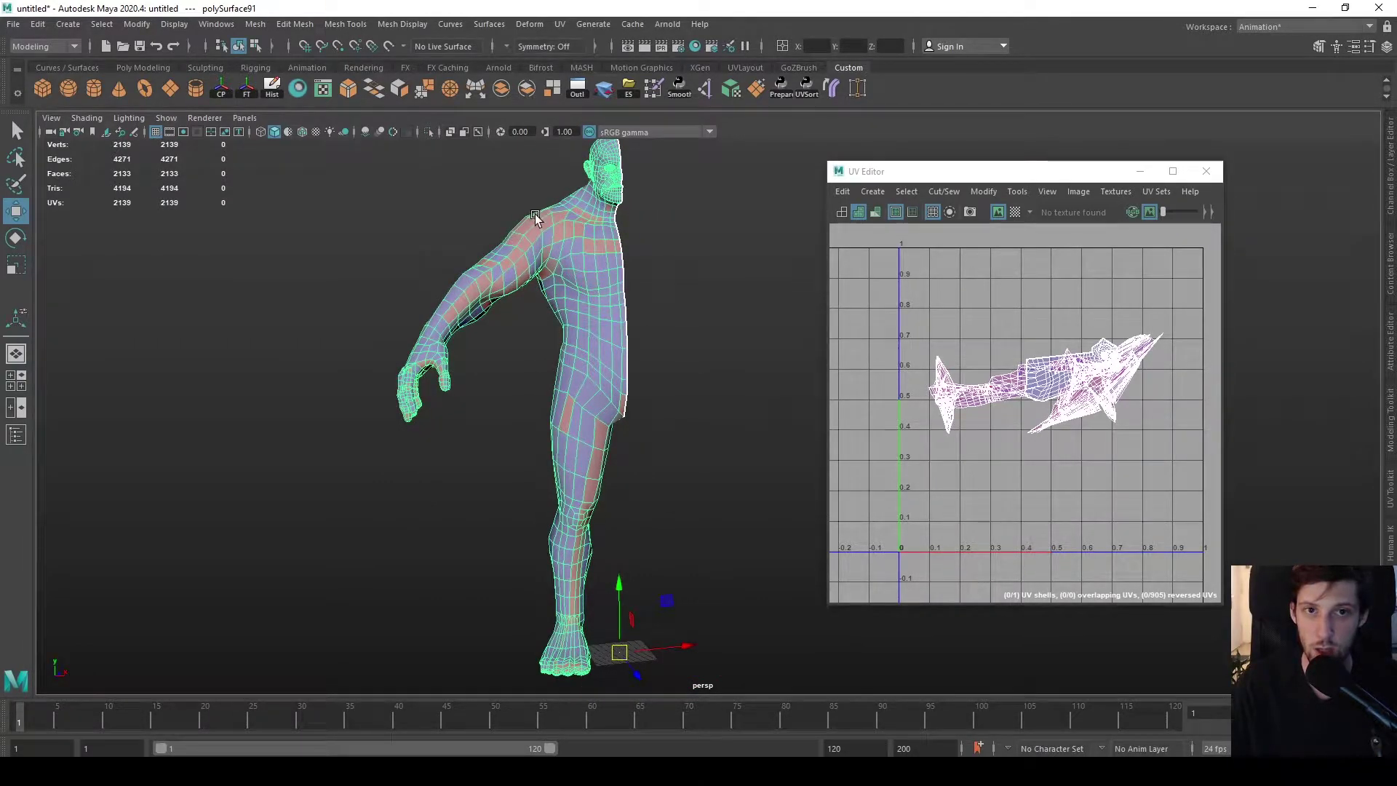
{"action": "left_click_drag", "start_coordinate": [544, 214], "coordinate": [546, 218], "text": "alt"}
{"action": "left_click_drag", "start_coordinate": [664, 259], "coordinate": [695, 310], "text": "alt"}
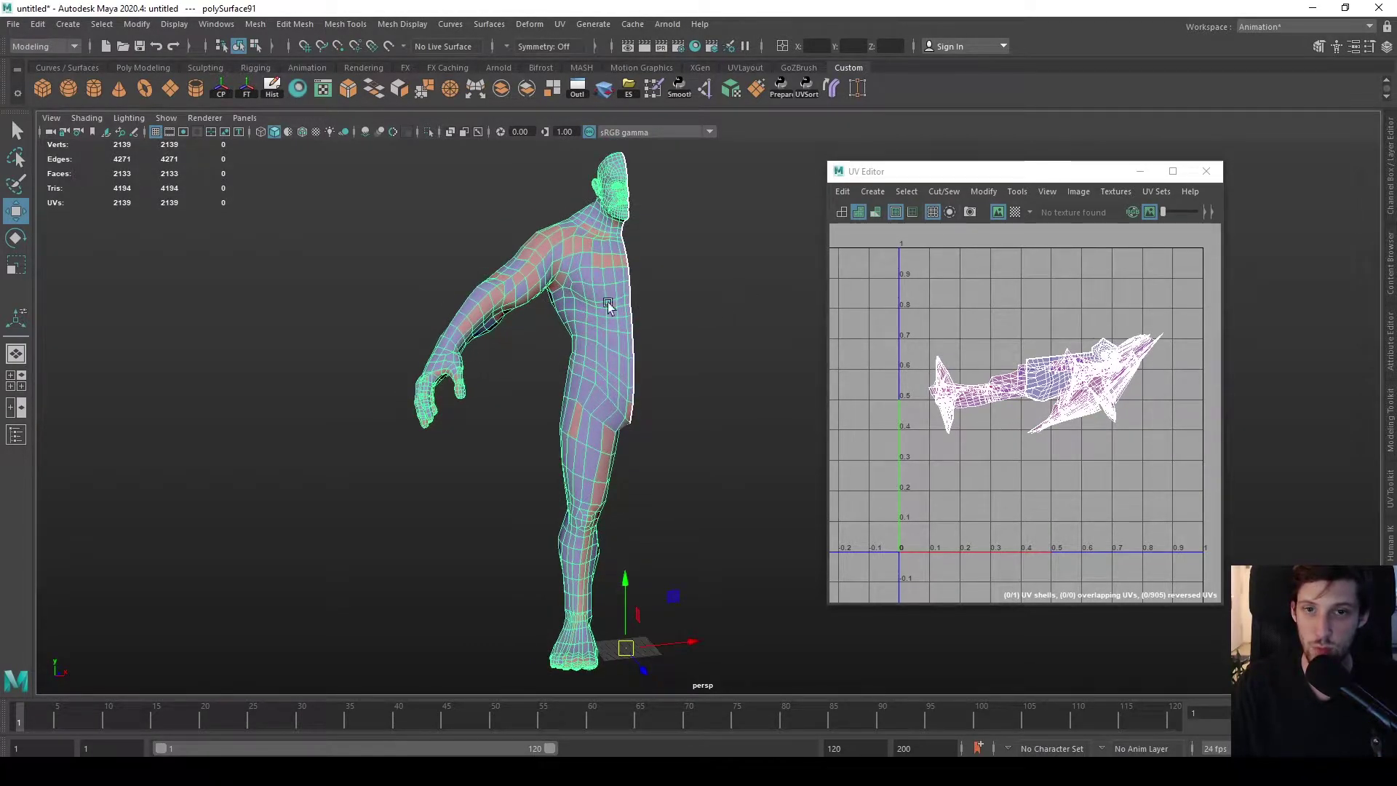
{"action": "left_click_drag", "start_coordinate": [601, 303], "coordinate": [640, 465], "text": "alt"}
{"action": "scroll", "coordinate": [634, 379], "scroll_direction": "up", "scroll_amount": 3}
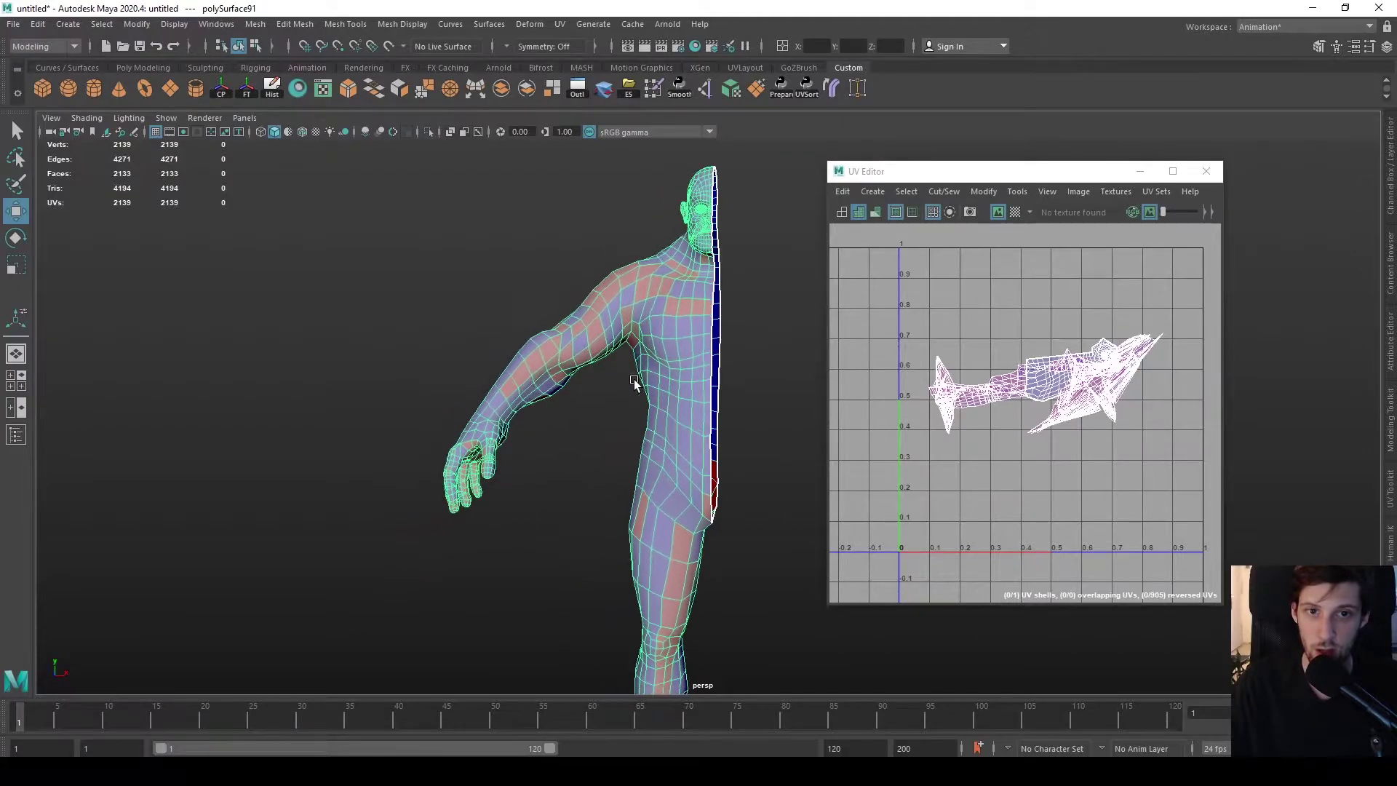
{"action": "right_click_drag", "start_coordinate": [567, 348], "coordinate": [622, 320]}
{"action": "scroll", "coordinate": [643, 403], "scroll_direction": "up", "scroll_amount": 3}
{"action": "key", "text": "F10"}
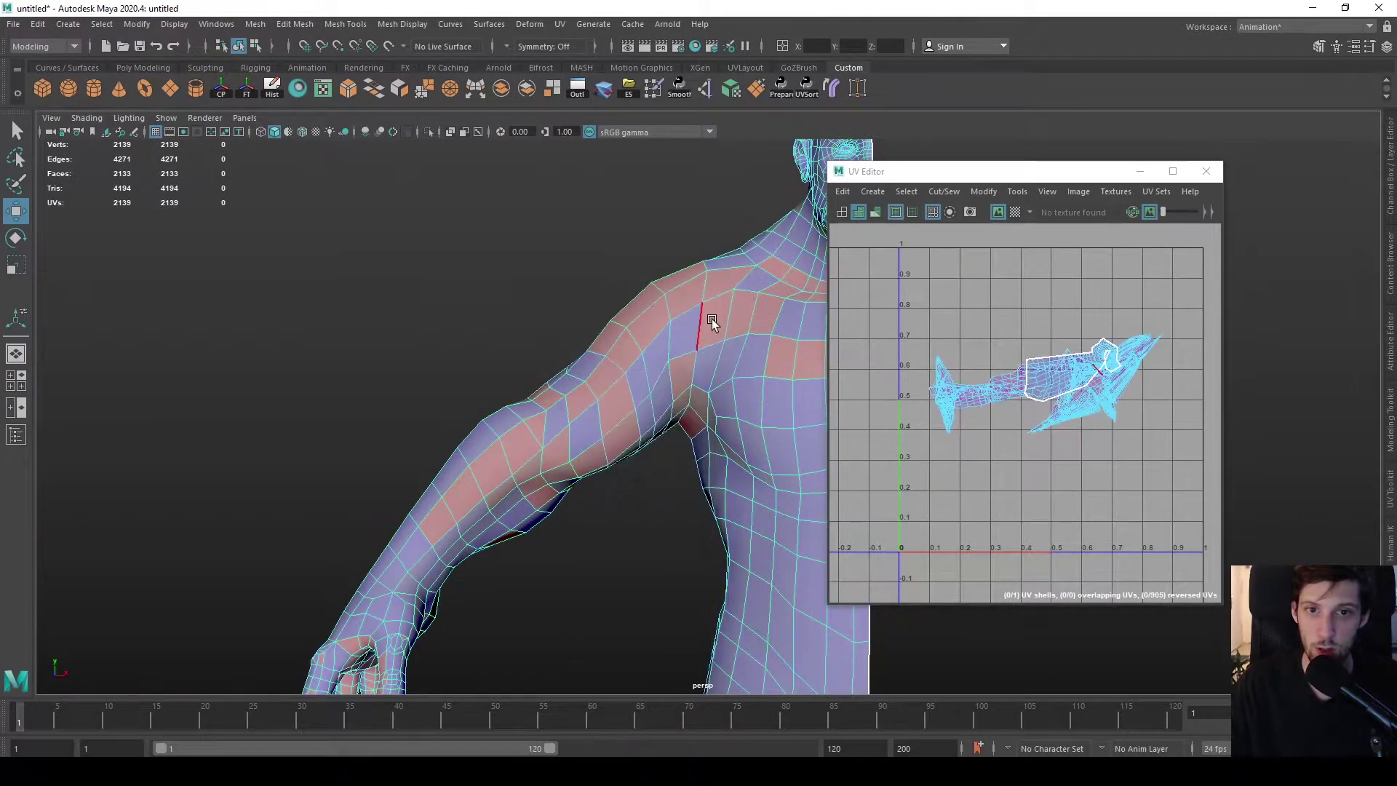
{"action": "double_click", "coordinate": [702, 323]}
{"action": "key", "text": "4"}
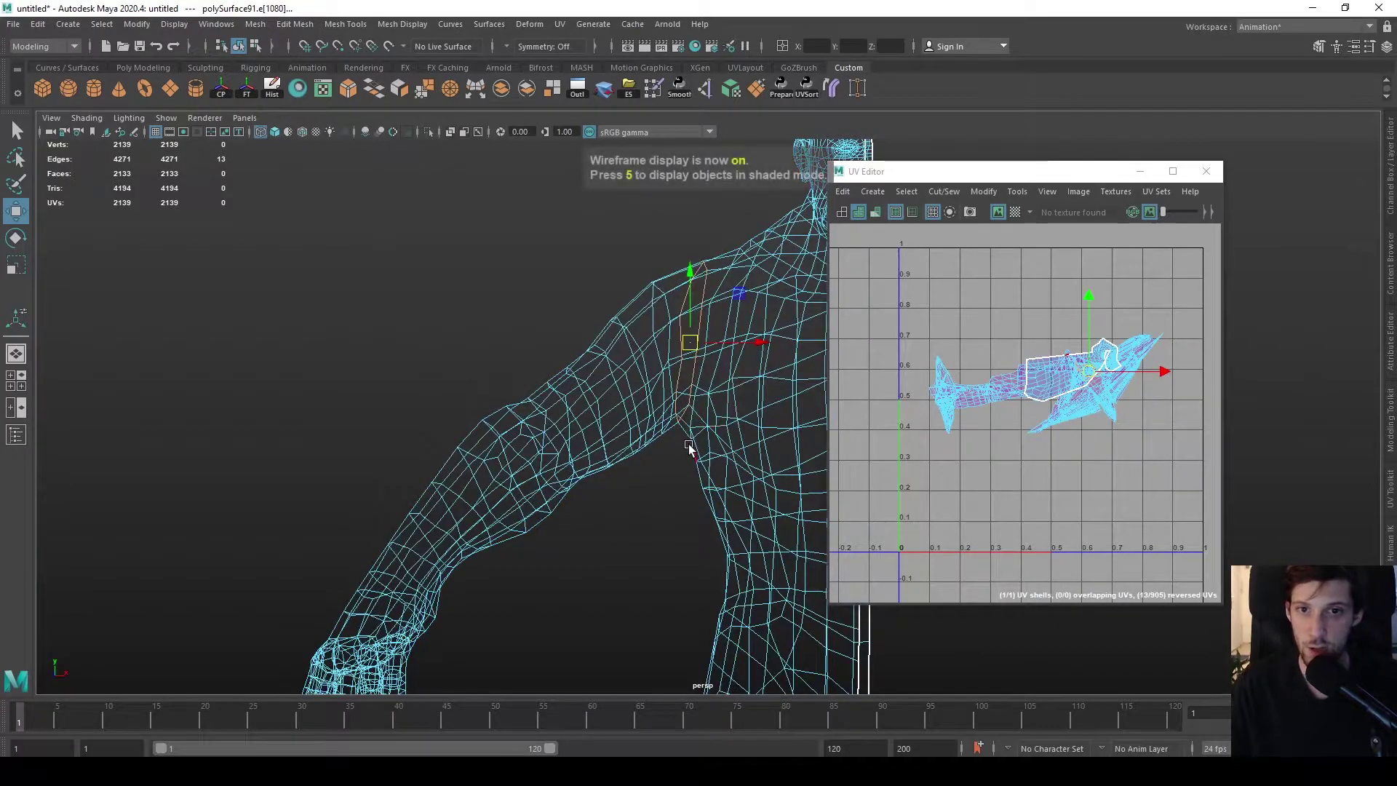
{"action": "key", "text": "5"}
{"action": "mouse_move", "coordinate": [977, 360]}
{"action": "middle_mouse_down", "text": "alt"}
{"action": "mouse_move", "coordinate": [962, 330]}
{"action": "mouse_move", "coordinate": [936, 325]}
{"action": "mouse_move", "coordinate": [984, 320]}
{"action": "mouse_move", "coordinate": [985, 306]}
{"action": "mouse_move", "coordinate": [987, 320]}
{"action": "mouse_move", "coordinate": [968, 319]}
{"action": "middle_mouse_up", "text": "alt"}
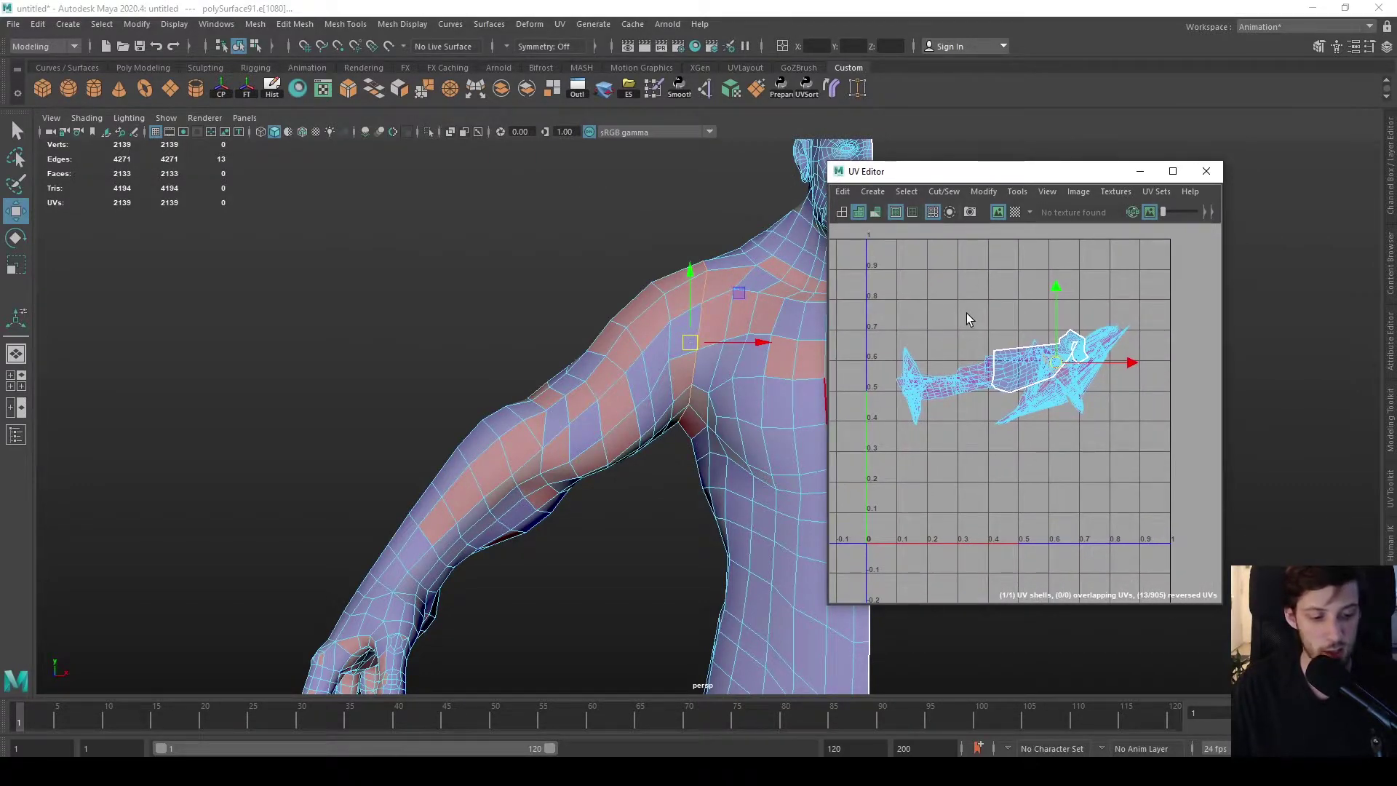
{"action": "key", "text": "ctrl+x"}
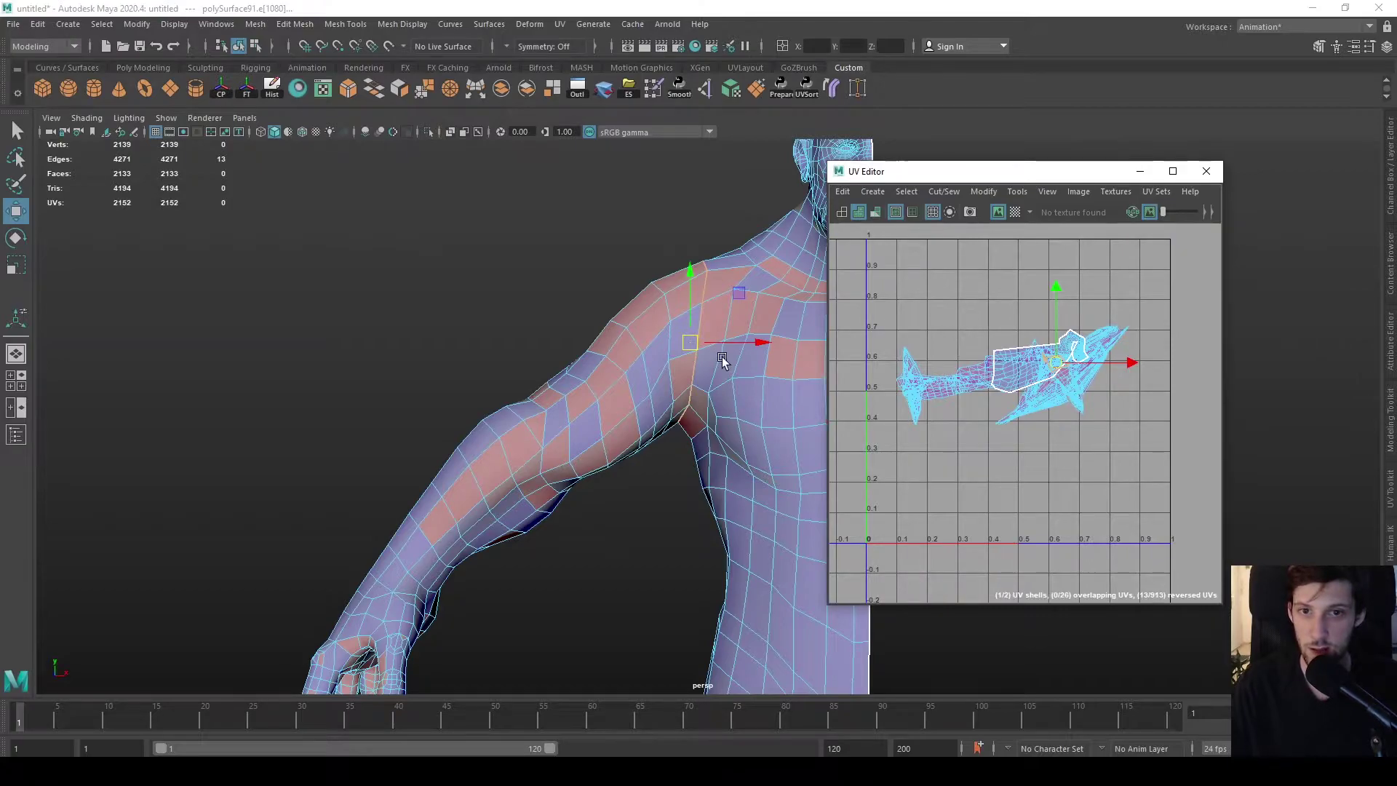
- Cut further shoulder edges into a seam, splitting the UV shell
{"action": "right_click_drag", "start_coordinate": [683, 374], "coordinate": [685, 375]}
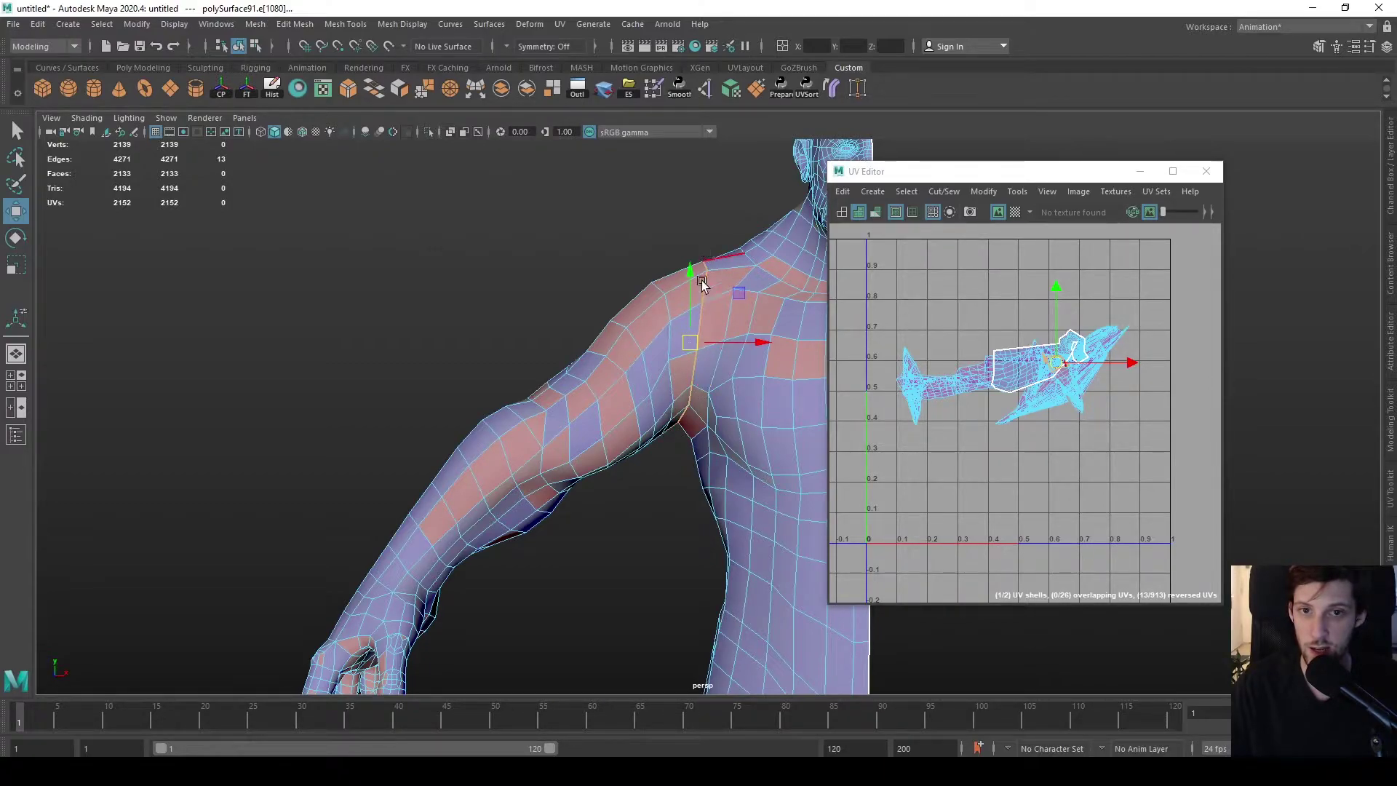
{"action": "right_click_drag", "start_coordinate": [546, 381], "coordinate": [549, 259]}
{"action": "left_click", "coordinate": [483, 245]}
{"action": "left_click", "coordinate": [629, 355]}
{"action": "left_click_drag", "start_coordinate": [688, 395], "coordinate": [637, 318], "text": "alt"}
{"action": "left_click_drag", "start_coordinate": [638, 436], "coordinate": [454, 445], "text": "alt"}
{"action": "right_click_drag", "start_coordinate": [452, 368], "coordinate": [452, 331]}
{"action": "key", "text": "ctrl+x"}
- Cut the remaining arm edges into a seam, then switch to UV shell selection
{"action": "key", "text": "q"}
{"action": "left_click_drag", "start_coordinate": [379, 489], "coordinate": [456, 531], "text": "alt"}
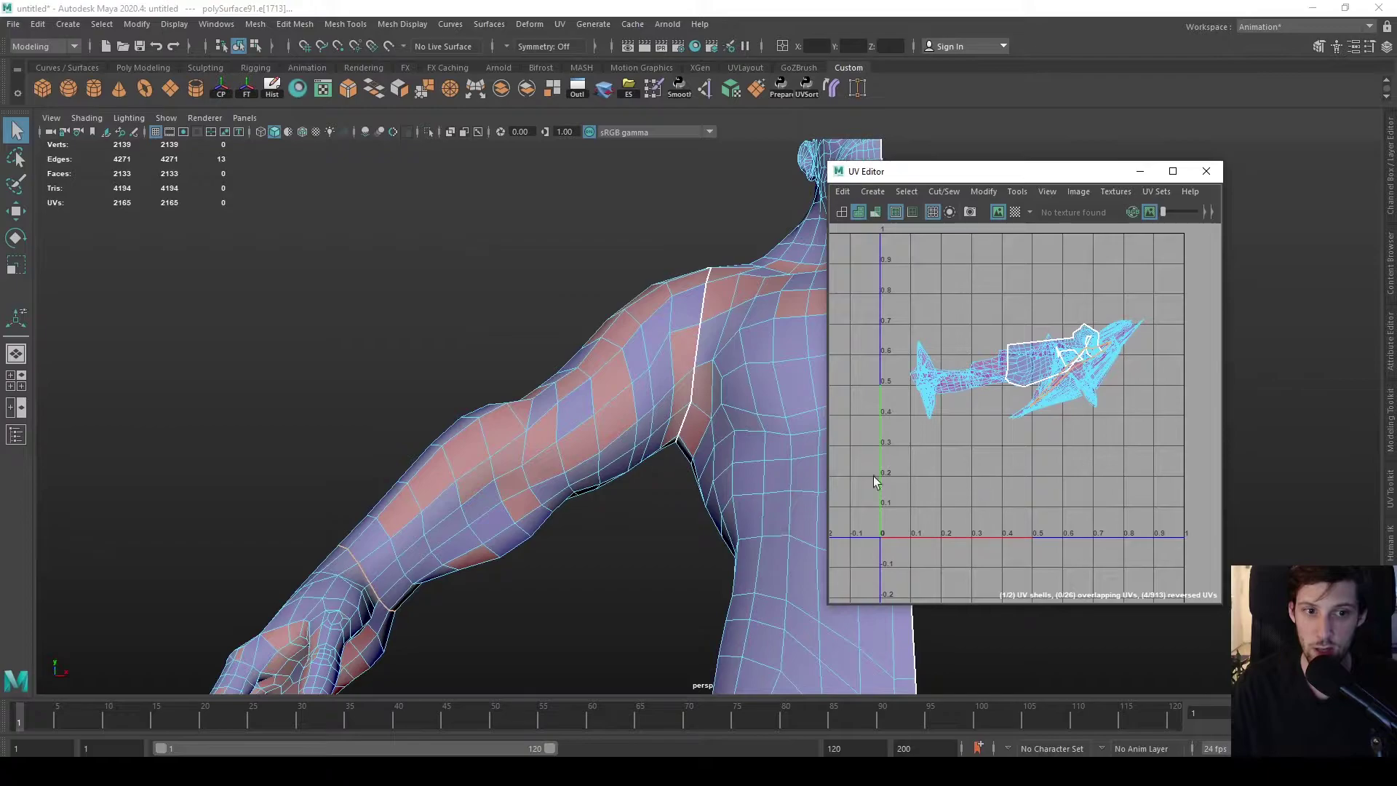
{"action": "right_click_drag", "start_coordinate": [513, 378], "coordinate": [526, 326]}
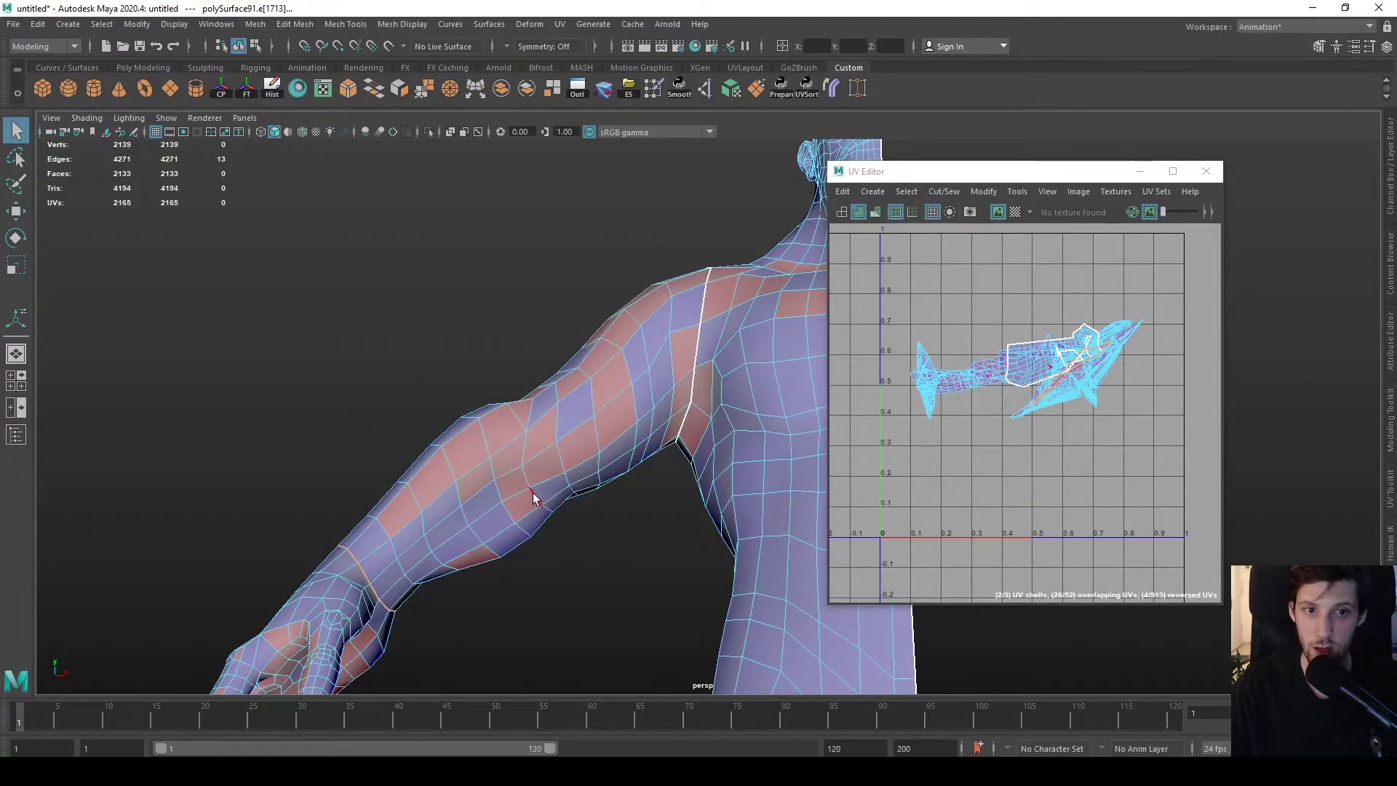
{"action": "left_click_drag", "start_coordinate": [533, 496], "coordinate": [586, 384], "text": "alt"}
{"action": "left_click_drag", "start_coordinate": [565, 326], "coordinate": [510, 437], "text": "alt"}
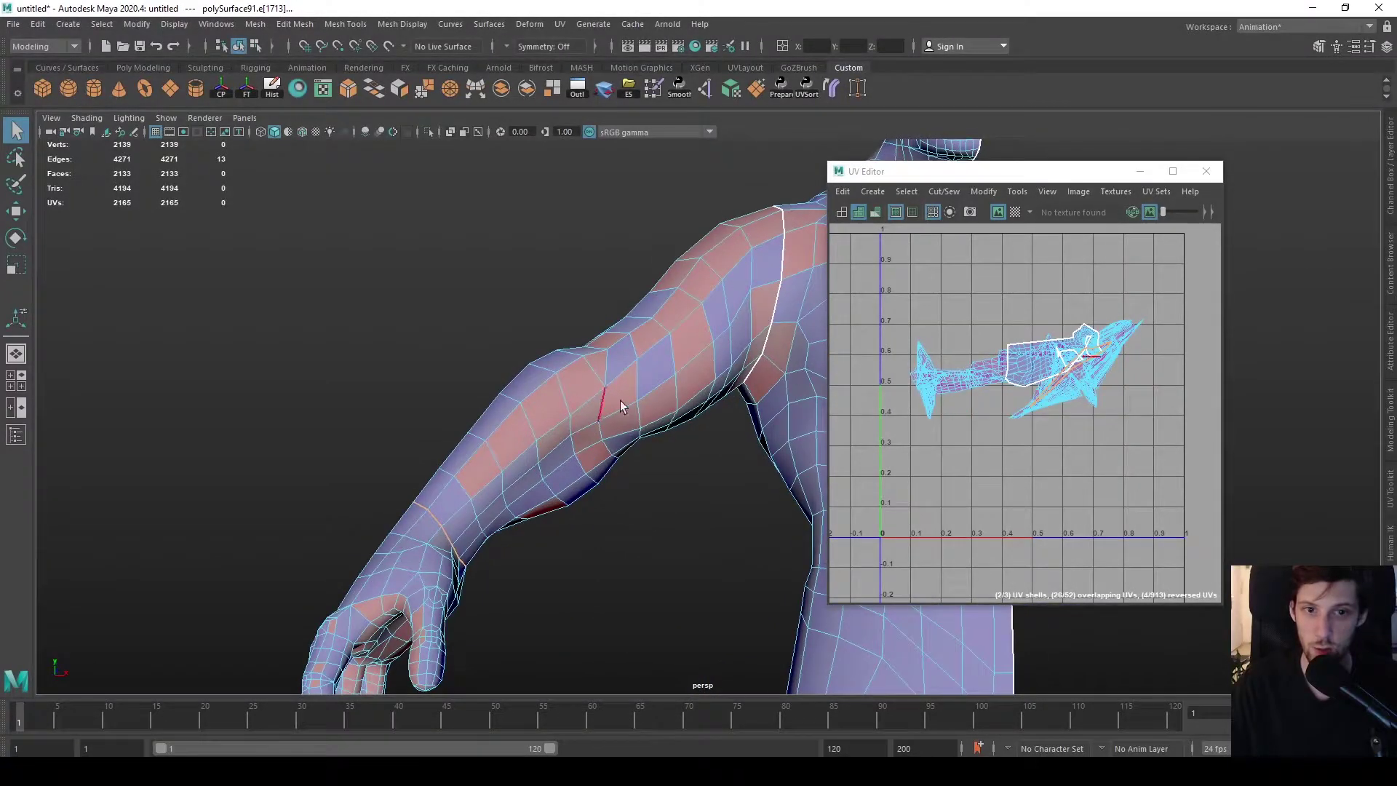
{"action": "right_click_drag", "start_coordinate": [620, 370], "coordinate": [739, 373]}
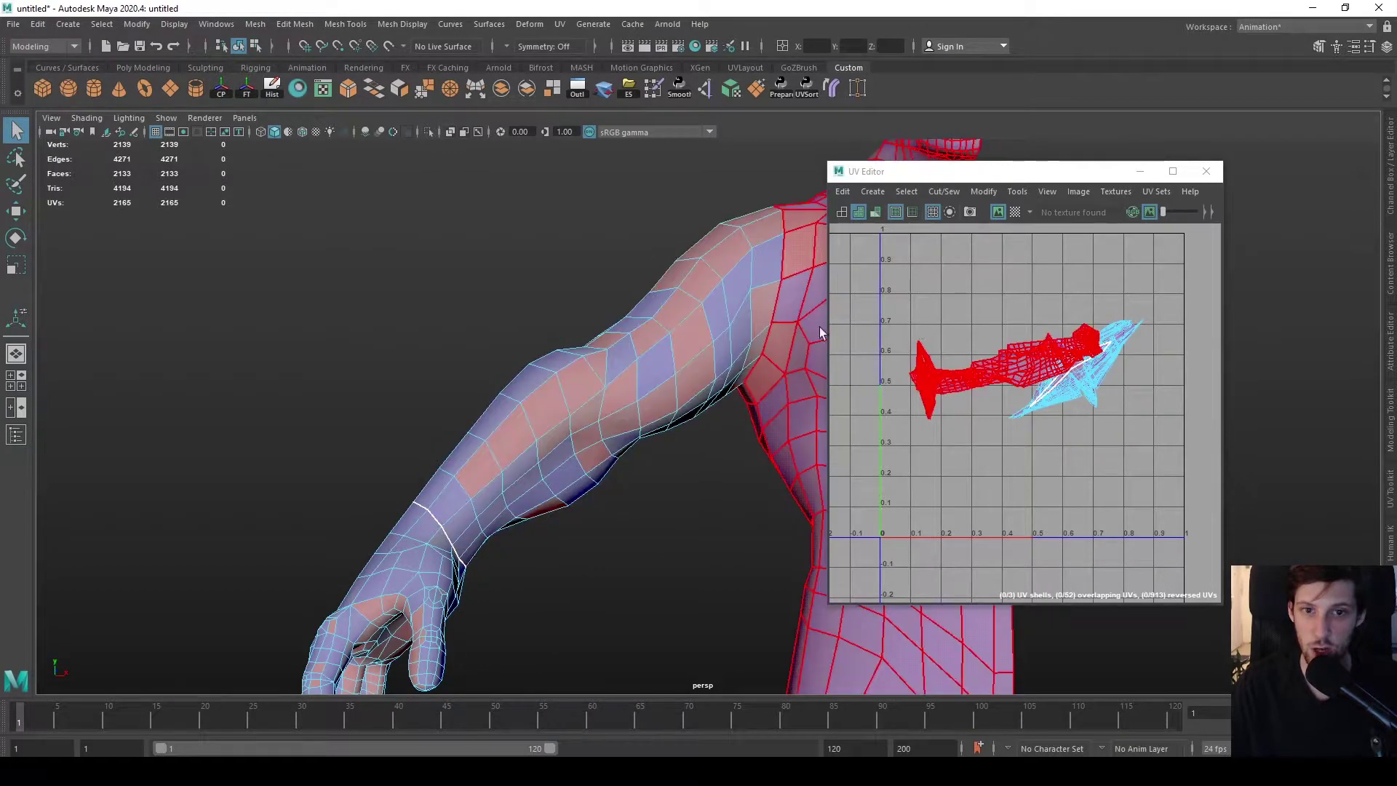
- Select the arm's UV shell and move it up-left, clear of the torso shell
{"action": "left_click", "coordinate": [517, 439]}
{"action": "key", "text": "w"}
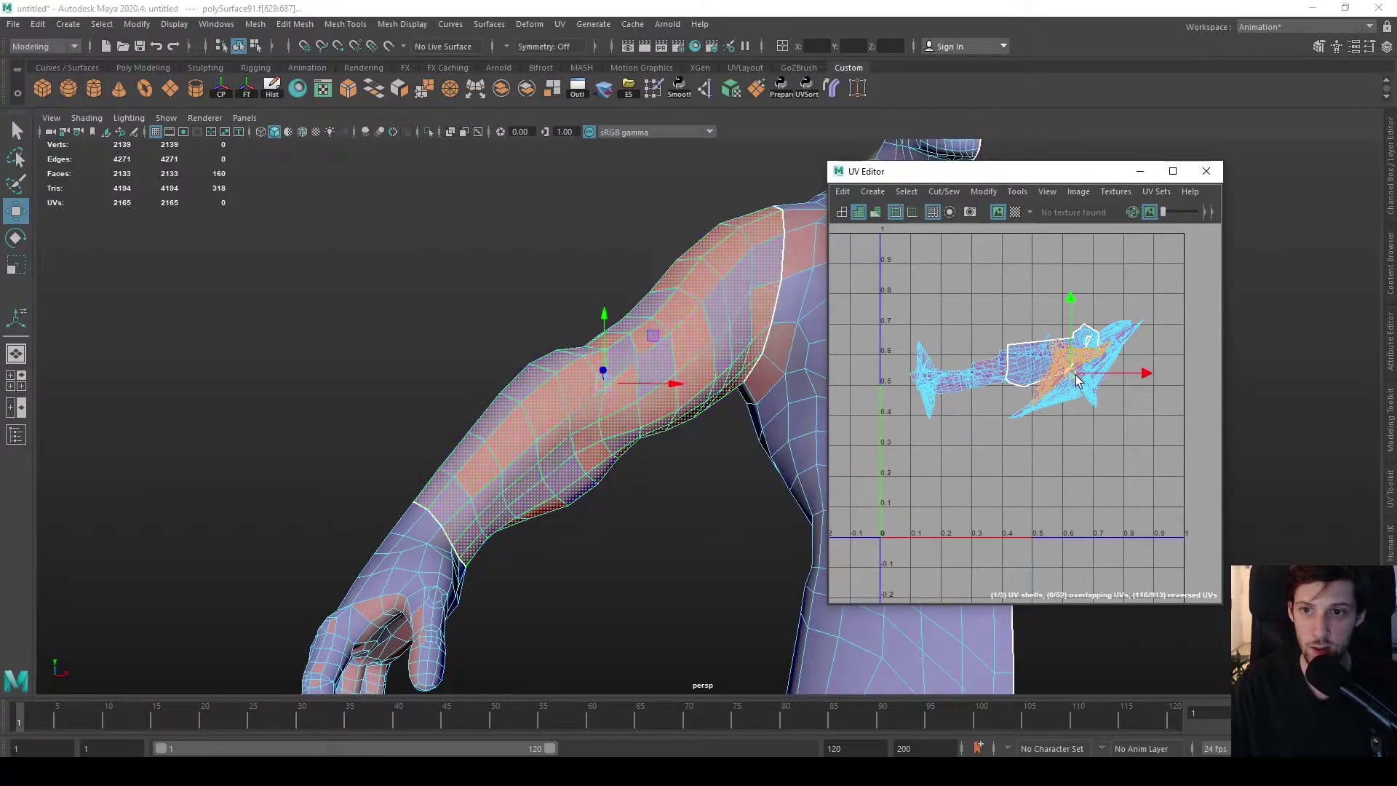
{"action": "left_click_drag", "start_coordinate": [1069, 370], "coordinate": [965, 292]}
{"action": "key", "text": "ctrl+z"}
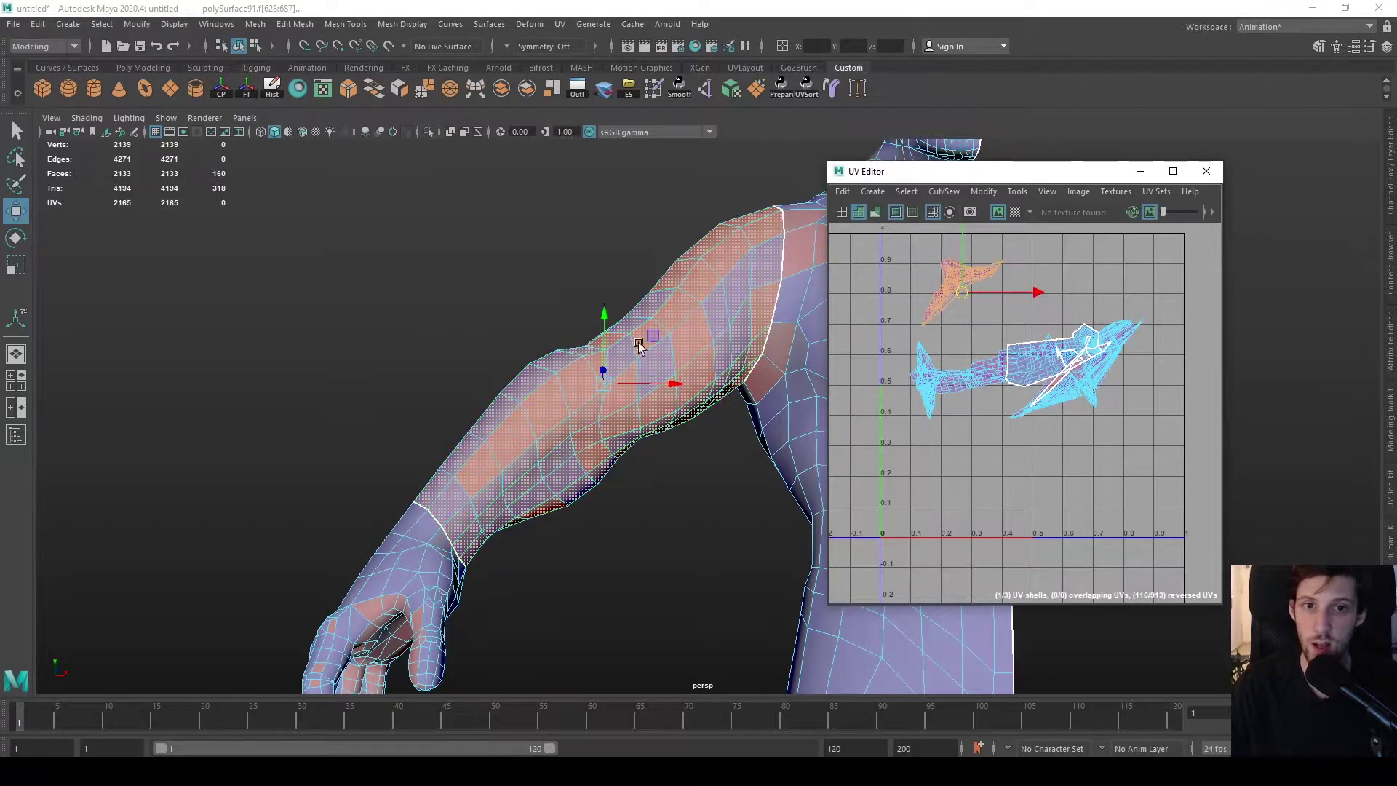
- Select the edge loop along the forearm and cut it into a lengthwise UV seam
{"action": "left_click_drag", "start_coordinate": [739, 342], "coordinate": [469, 408], "text": "alt"}
{"action": "right_click_drag", "start_coordinate": [469, 408], "coordinate": [469, 342]}
{"action": "double_click", "coordinate": [366, 379]}
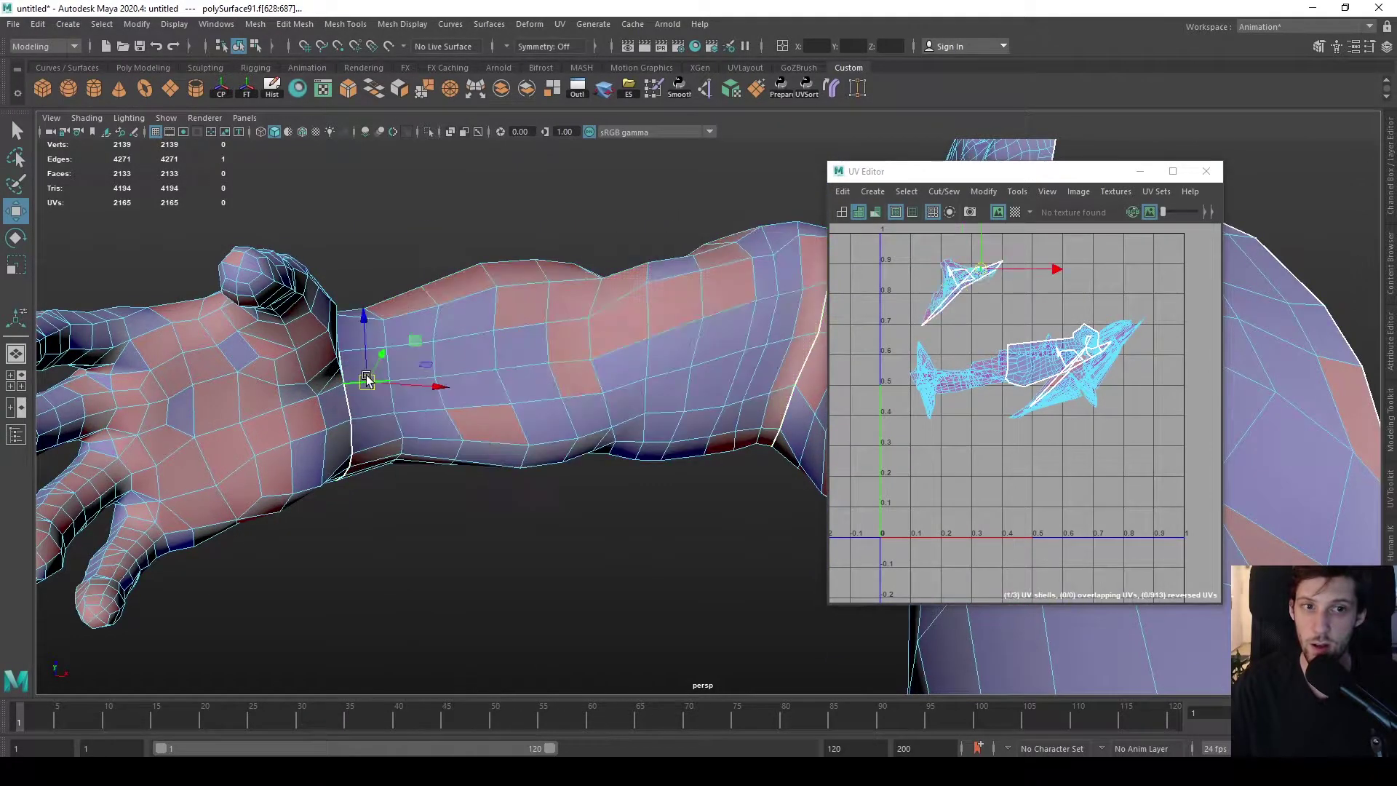
{"action": "left_click", "coordinate": [494, 351]}
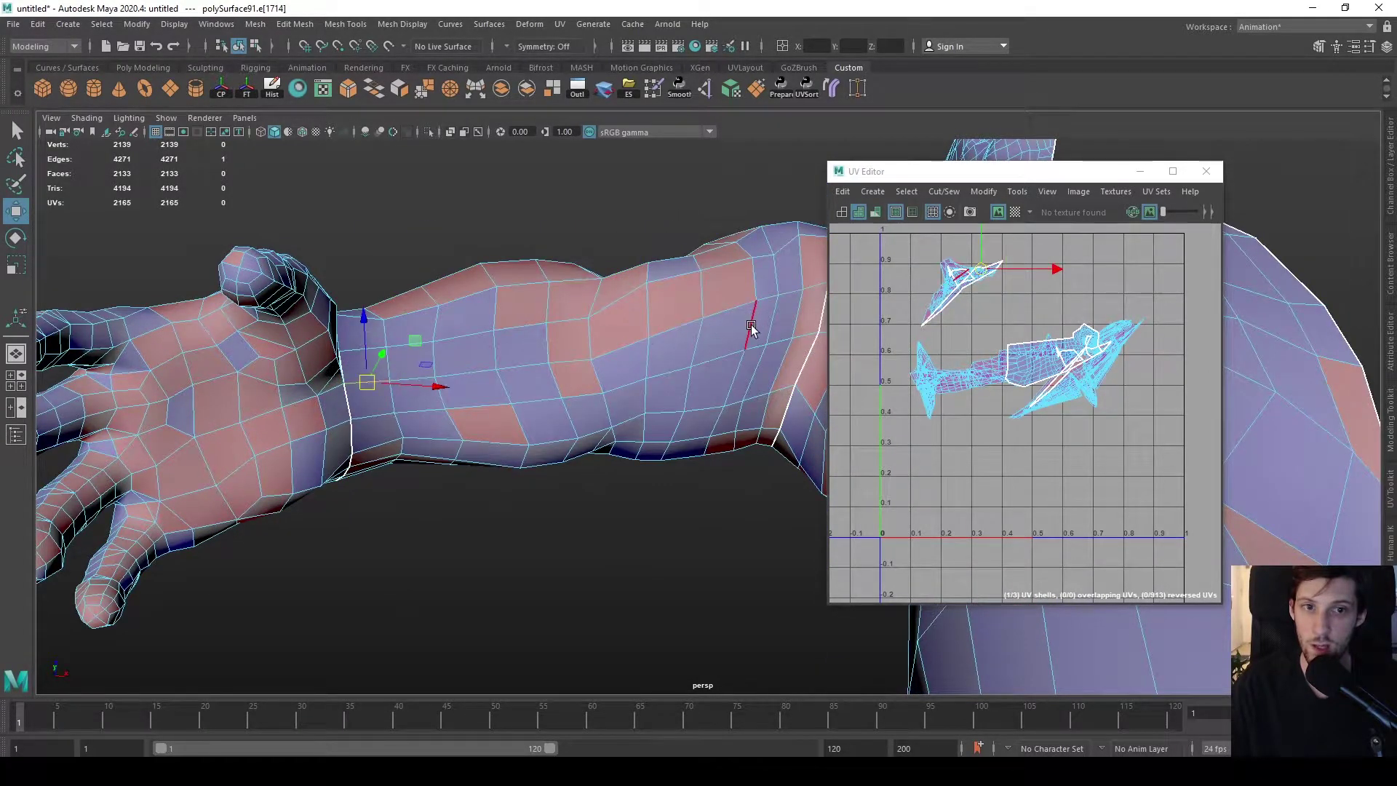
{"action": "double_click", "coordinate": [807, 331]}
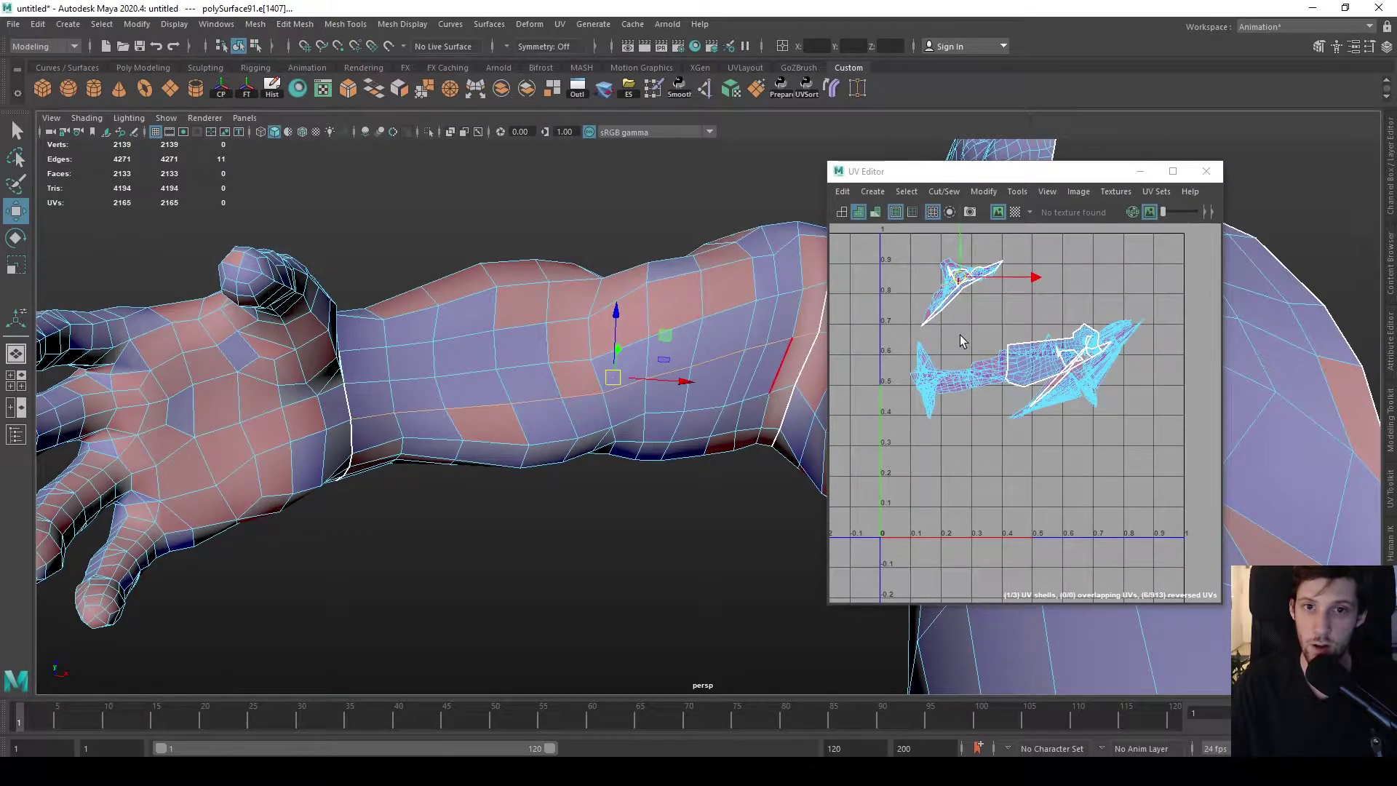
{"action": "right_click_drag", "start_coordinate": [671, 343], "coordinate": [743, 350]}
{"action": "left_click", "coordinate": [714, 296]}
- Select the forearm UV shell and move it toward the upper-left of the UV tile
{"action": "left_click_drag", "start_coordinate": [667, 285], "coordinate": [677, 339], "text": "alt"}
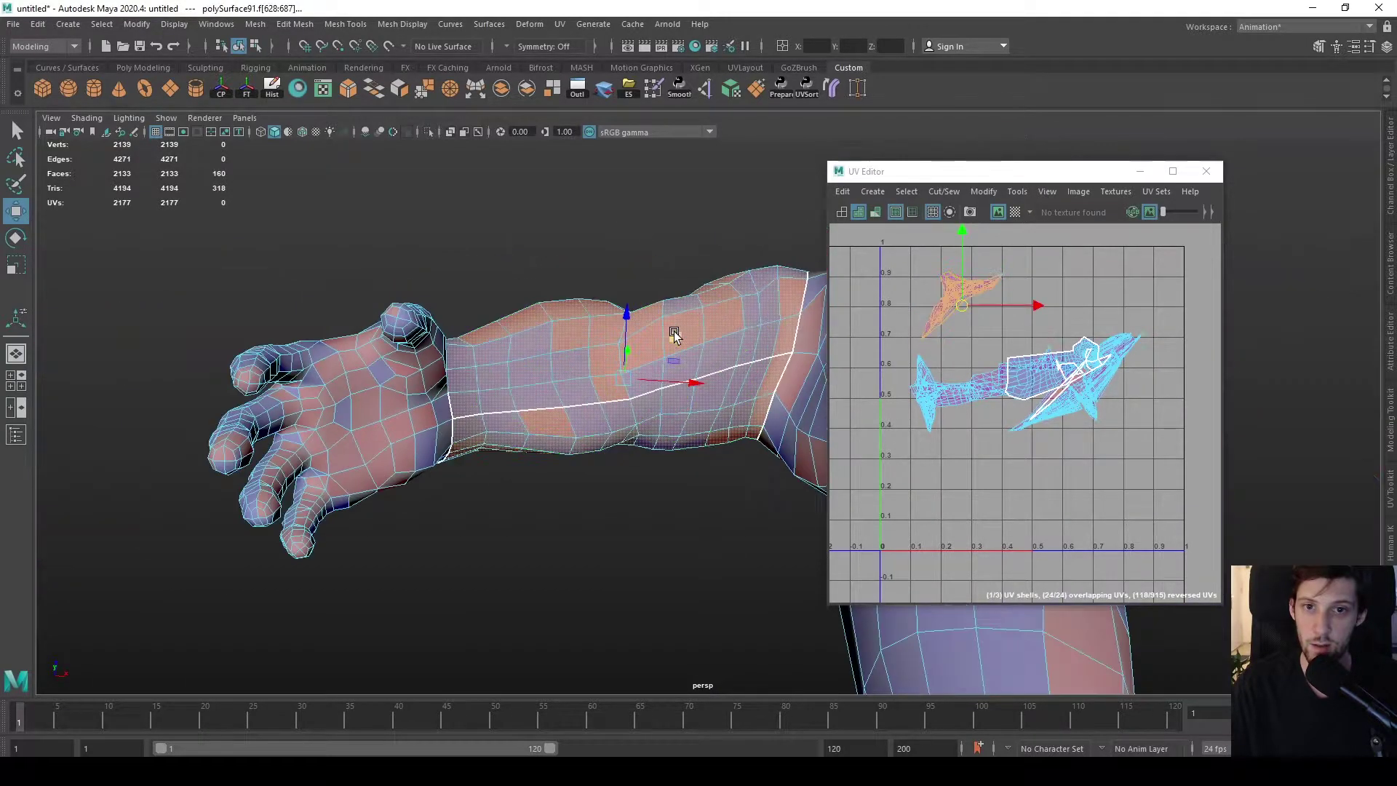
{"action": "left_click", "coordinate": [699, 328], "text": "ctrl"}
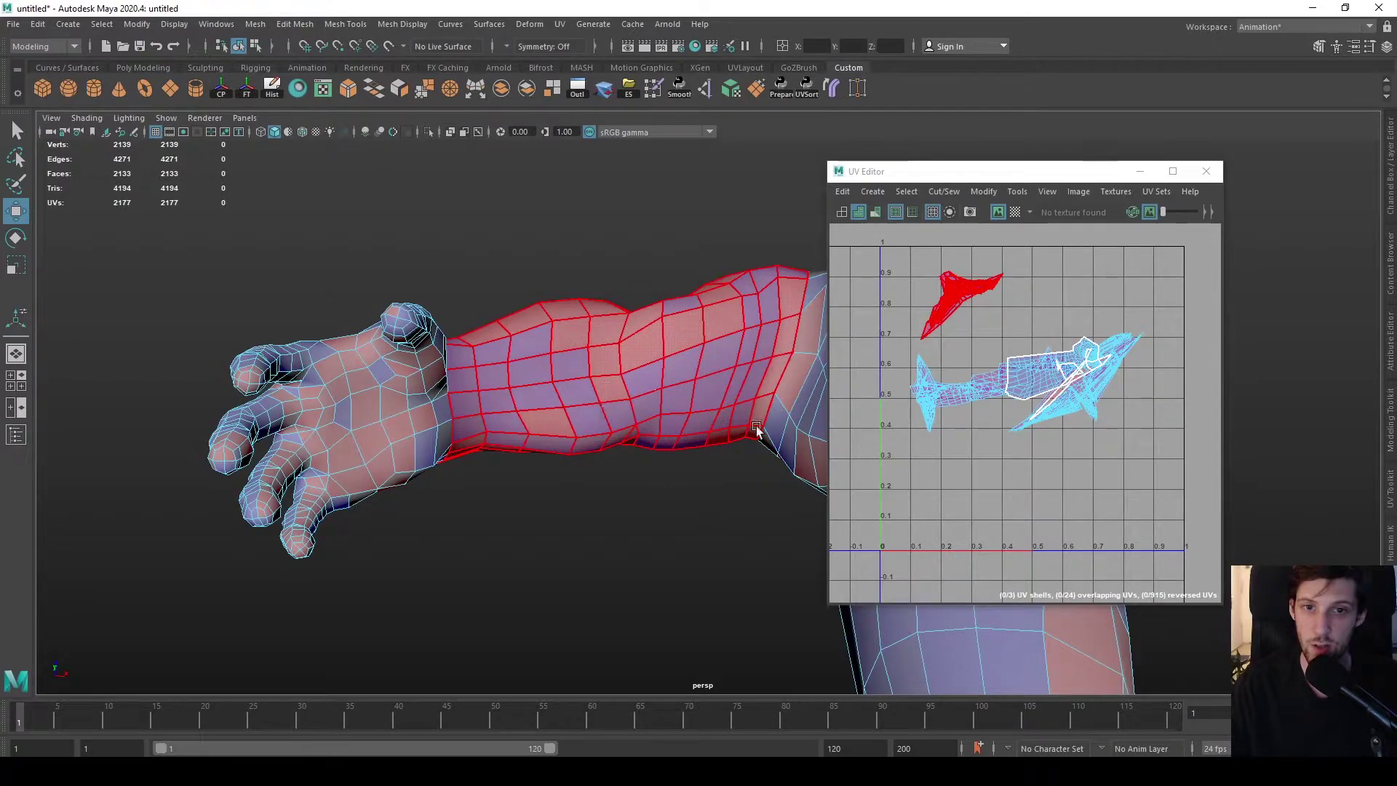
{"action": "left_click", "coordinate": [968, 295]}
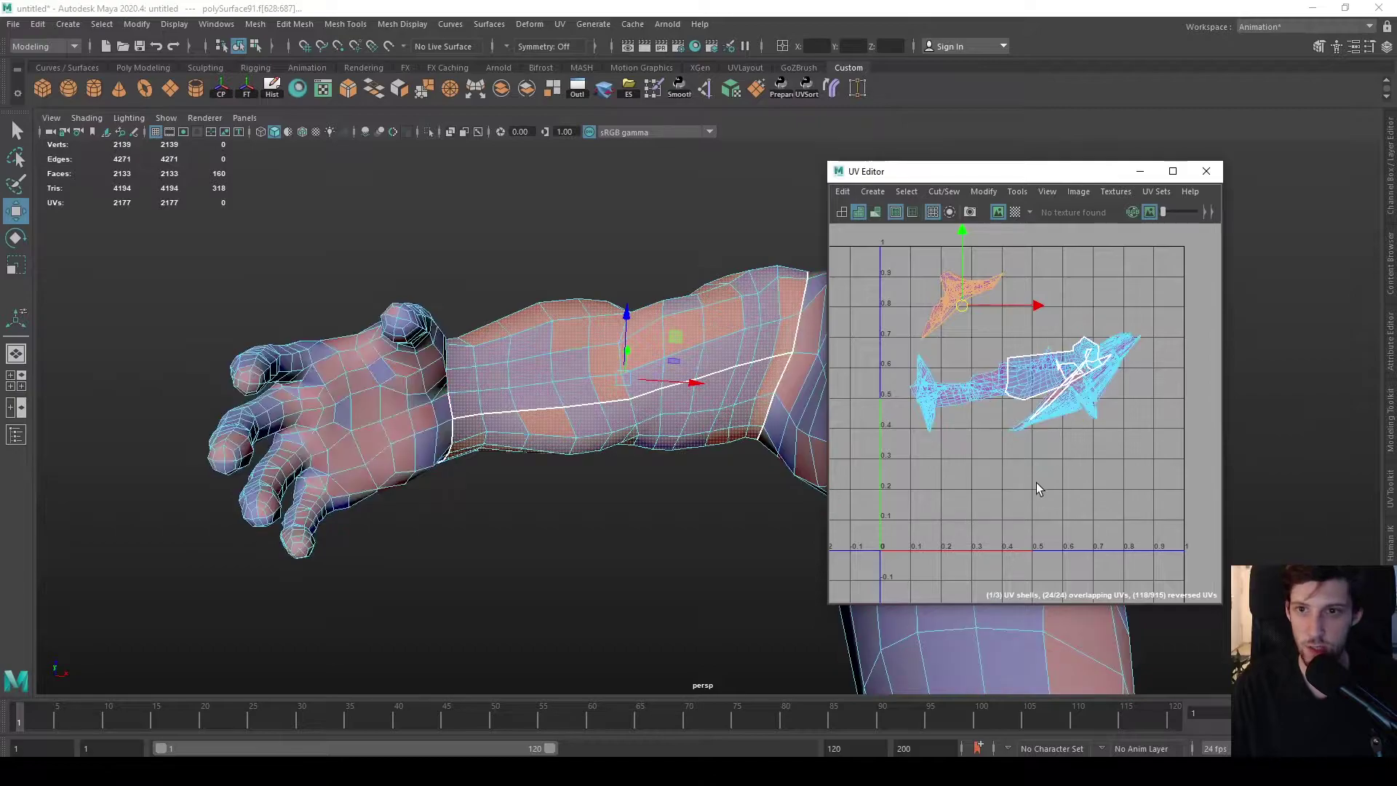
{"action": "scroll", "coordinate": [968, 299], "scroll_direction": "up", "scroll_amount": 3}
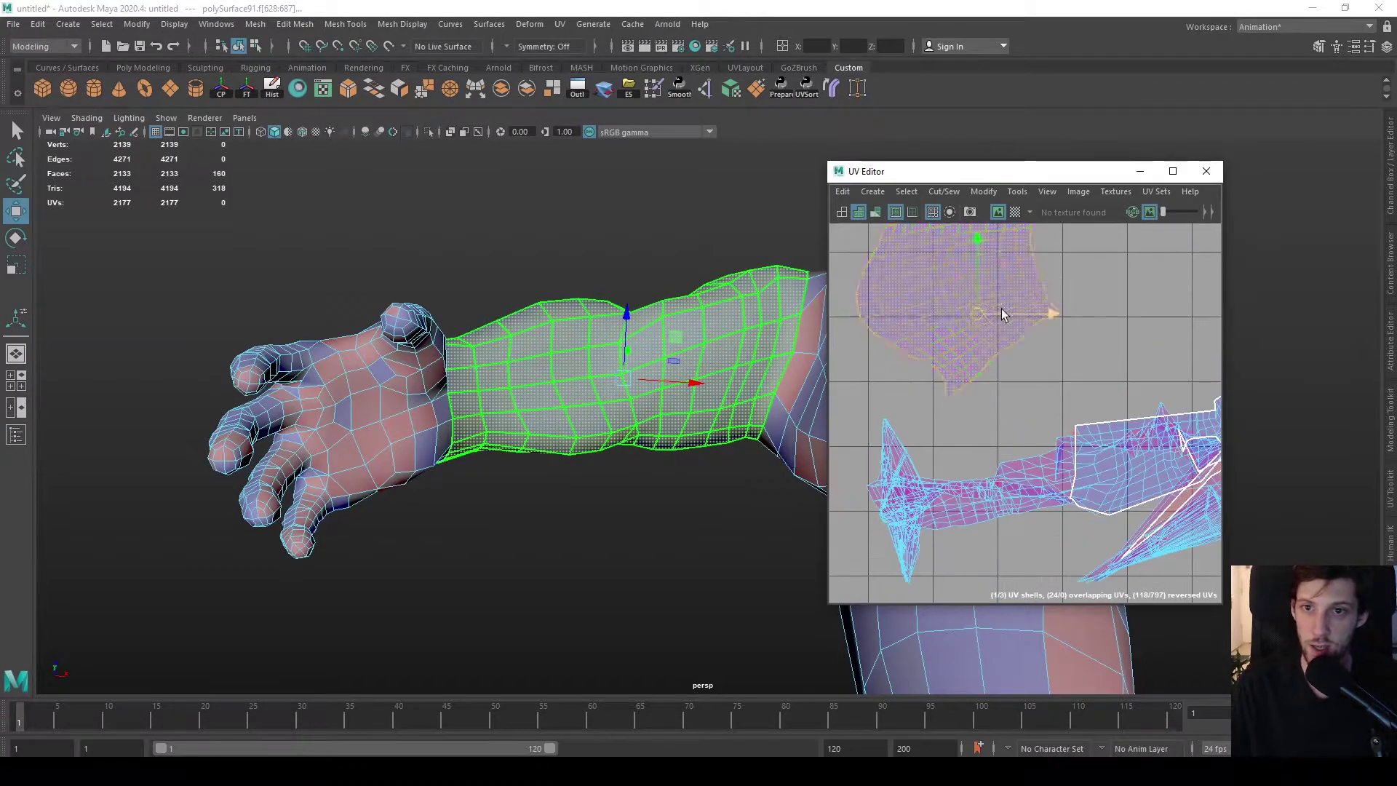
{"action": "scroll", "coordinate": [994, 303], "scroll_direction": "down", "scroll_amount": 1}
{"action": "key", "text": "e"}
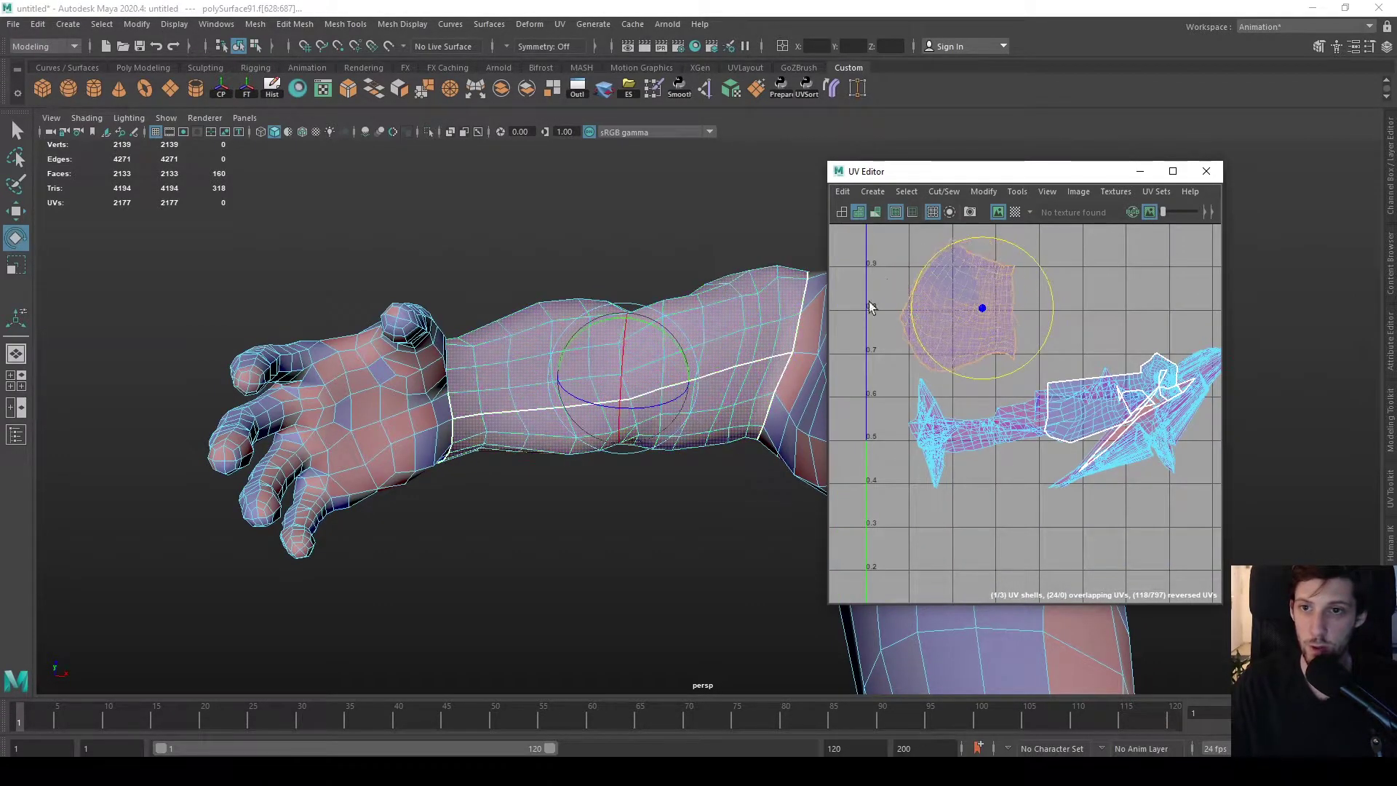
{"action": "key", "text": "w"}
{"action": "left_click_drag", "start_coordinate": [987, 305], "coordinate": [961, 281]}
{"action": "scroll", "coordinate": [1001, 320], "scroll_direction": "down", "scroll_amount": 2}
{"action": "middle_click_drag", "start_coordinate": [1001, 320], "coordinate": [993, 393], "text": "alt"}
{"action": "scroll", "coordinate": [994, 393], "scroll_direction": "up", "scroll_amount": 3}
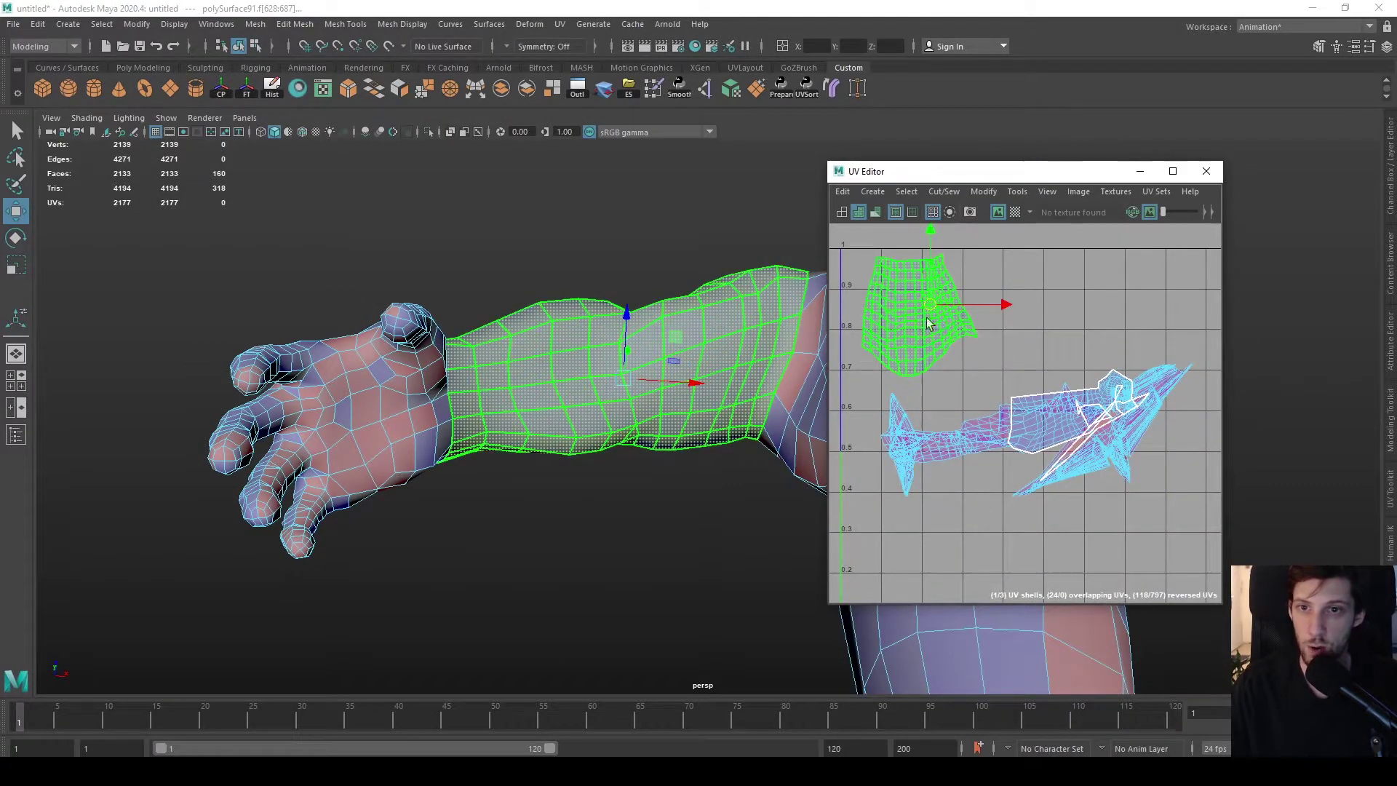
- Unfold the forearm shell flat without overlaps and centre it in the UV view
{"action": "key", "text": "F8"}
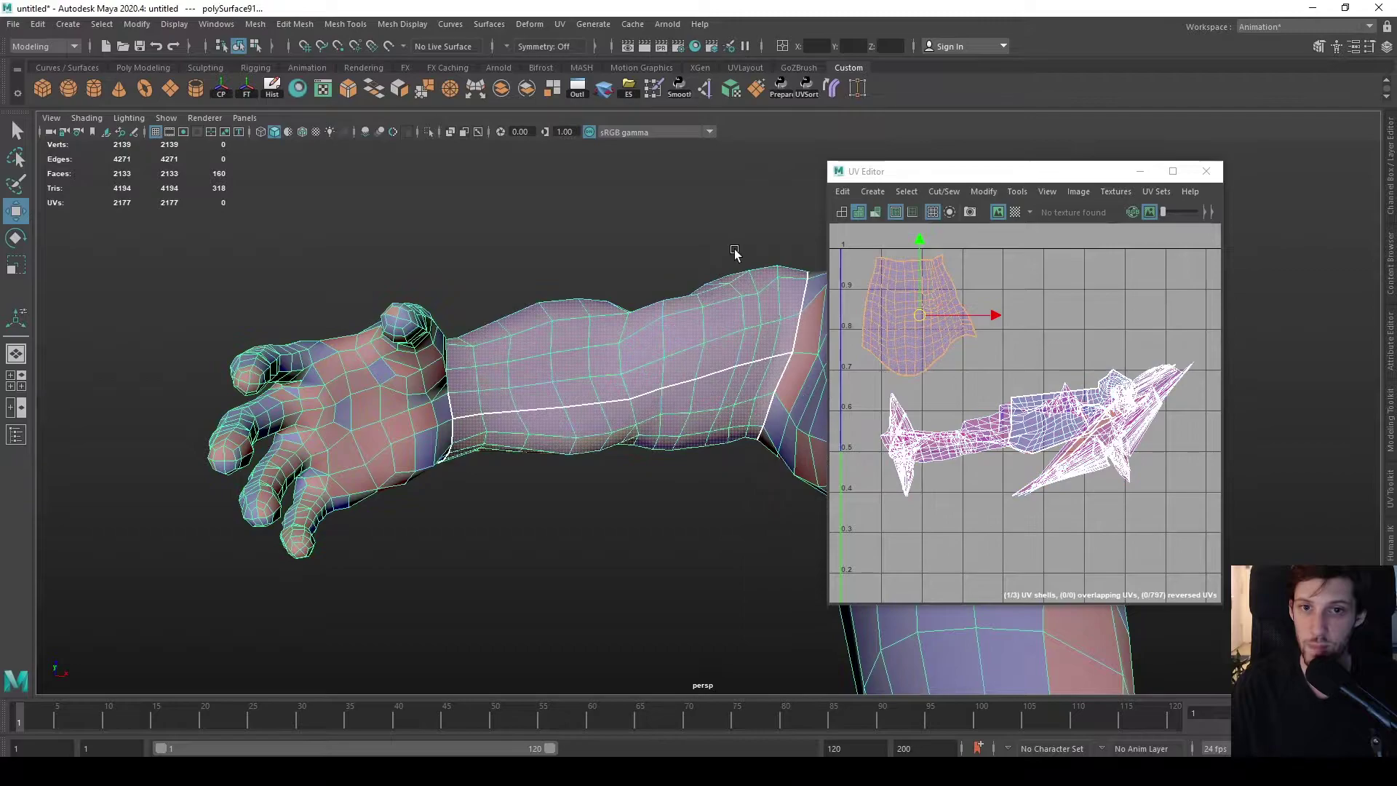
{"action": "left_click_drag", "start_coordinate": [735, 251], "coordinate": [719, 321], "text": "alt"}
{"action": "scroll", "coordinate": [878, 342], "scroll_direction": "up", "scroll_amount": 3}
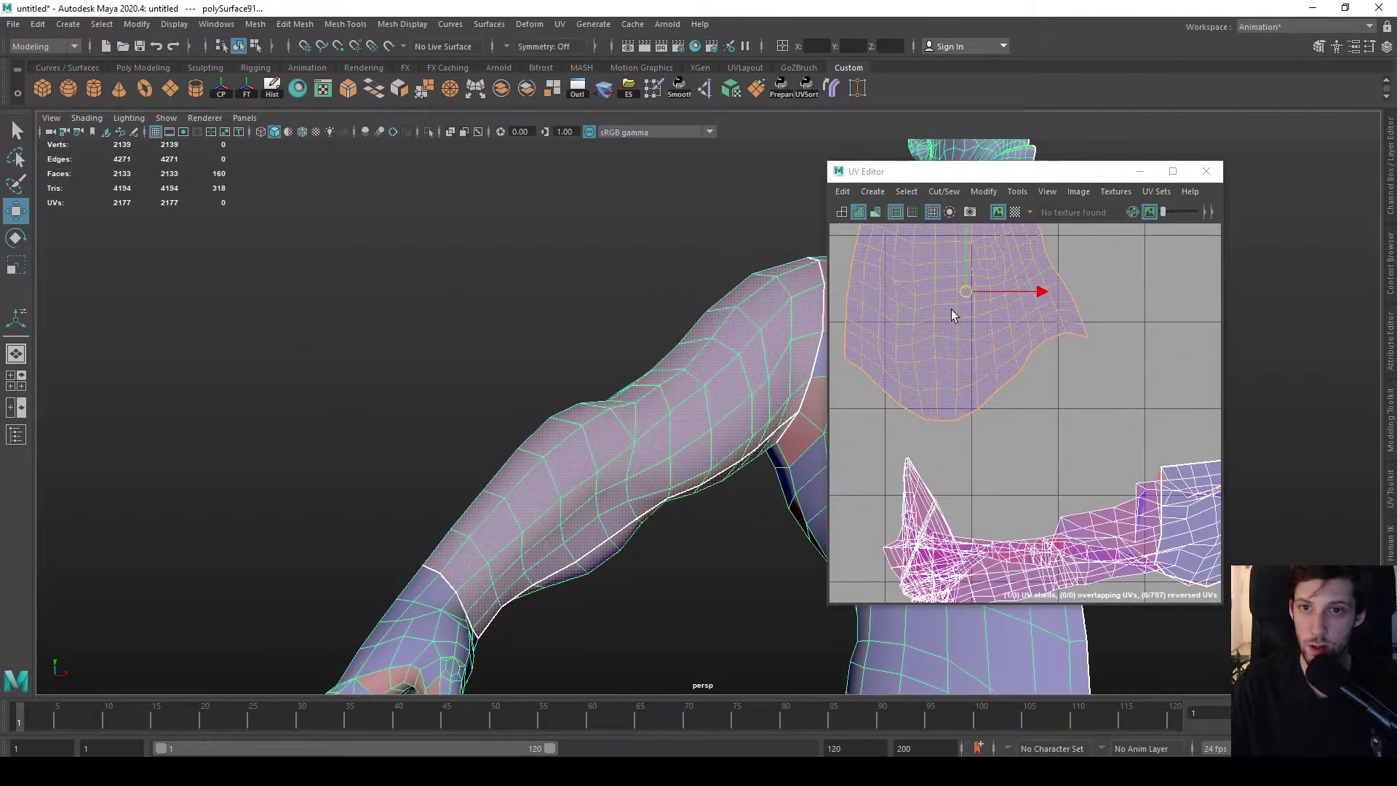
{"action": "middle_click_drag", "start_coordinate": [976, 328], "coordinate": [999, 414], "text": "alt"}
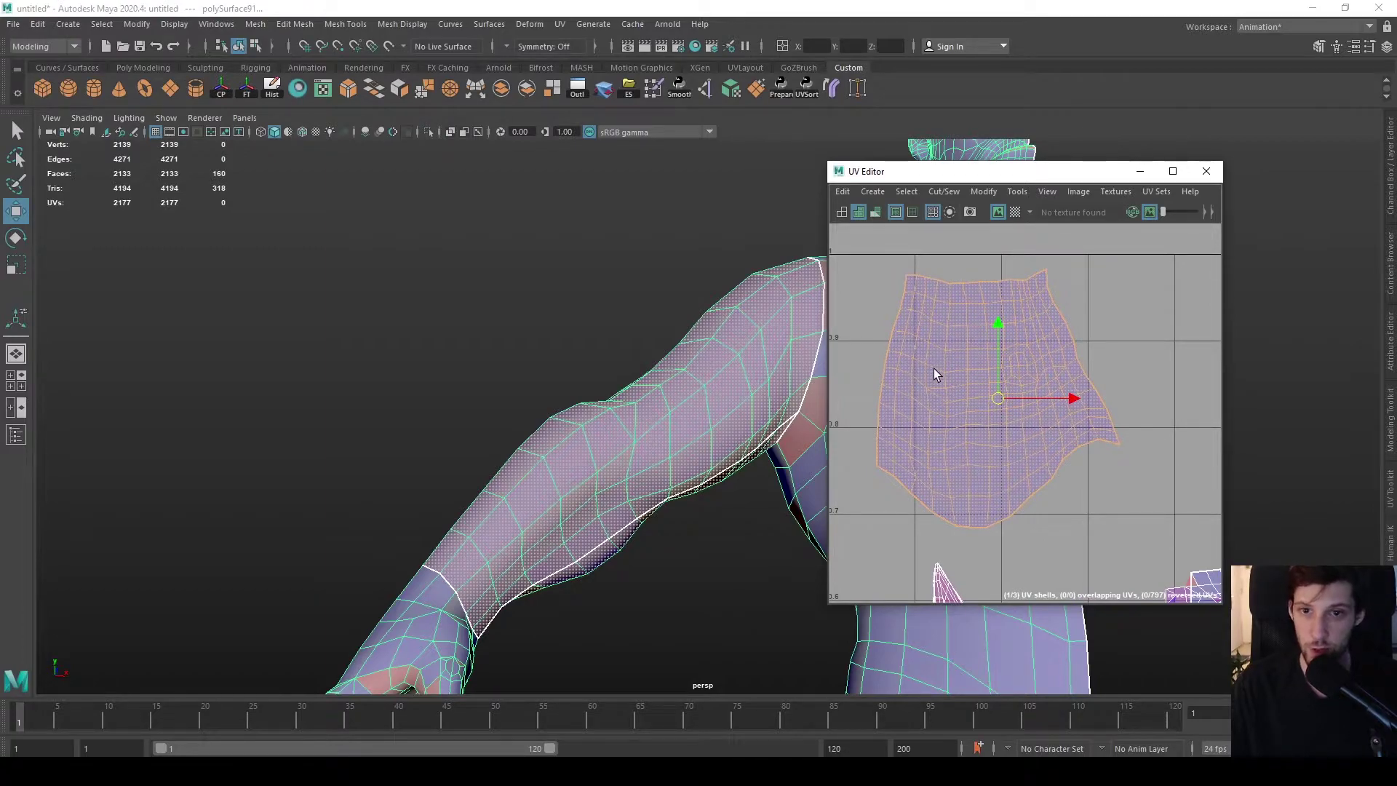
- Turn on the checker pattern and inspect its spread along the arm and torso
{"action": "left_click", "coordinate": [1015, 212]}
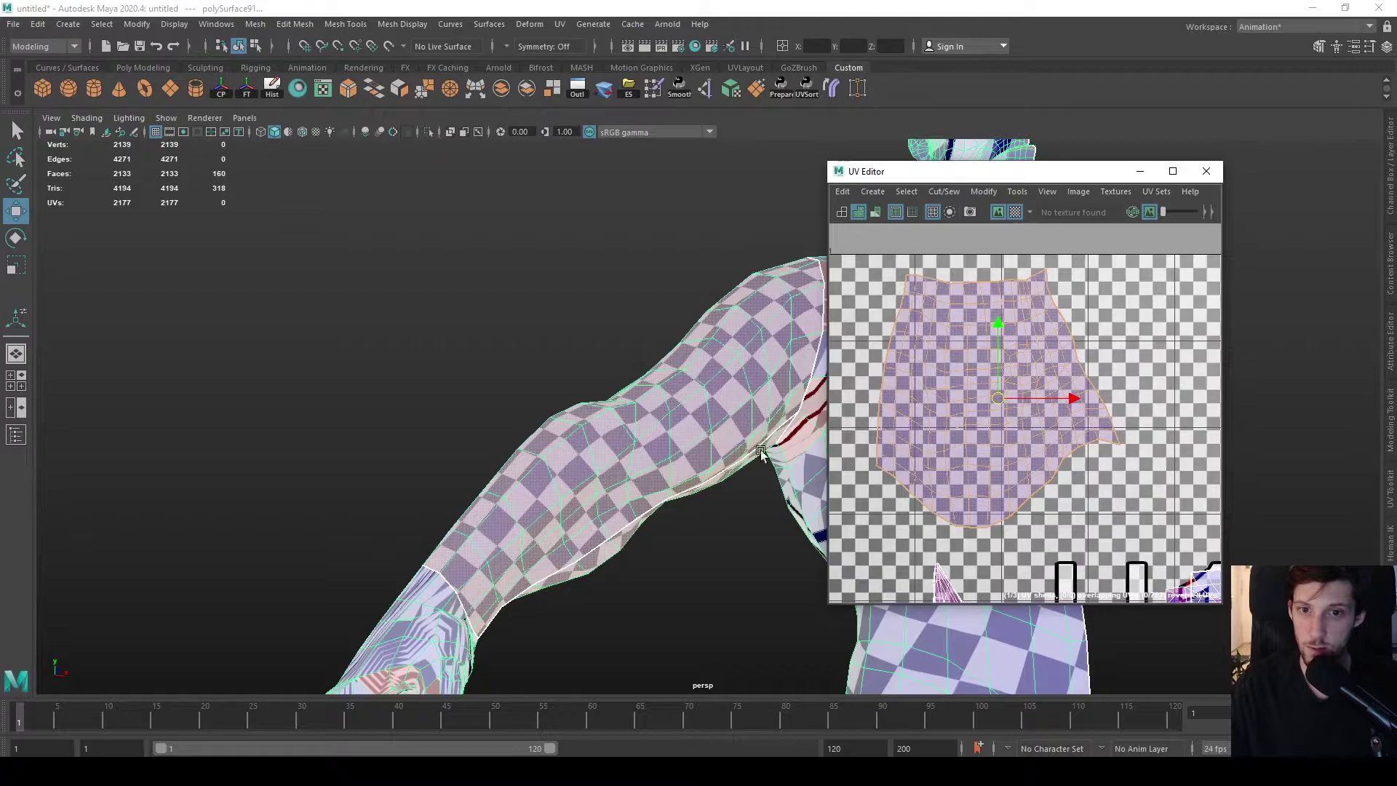
{"action": "right_click_drag", "start_coordinate": [789, 320], "coordinate": [588, 318], "text": "alt"}
{"action": "left_click_drag", "start_coordinate": [726, 324], "coordinate": [689, 357], "text": "alt"}
{"action": "scroll", "coordinate": [1050, 486], "scroll_direction": "down", "scroll_amount": 5}
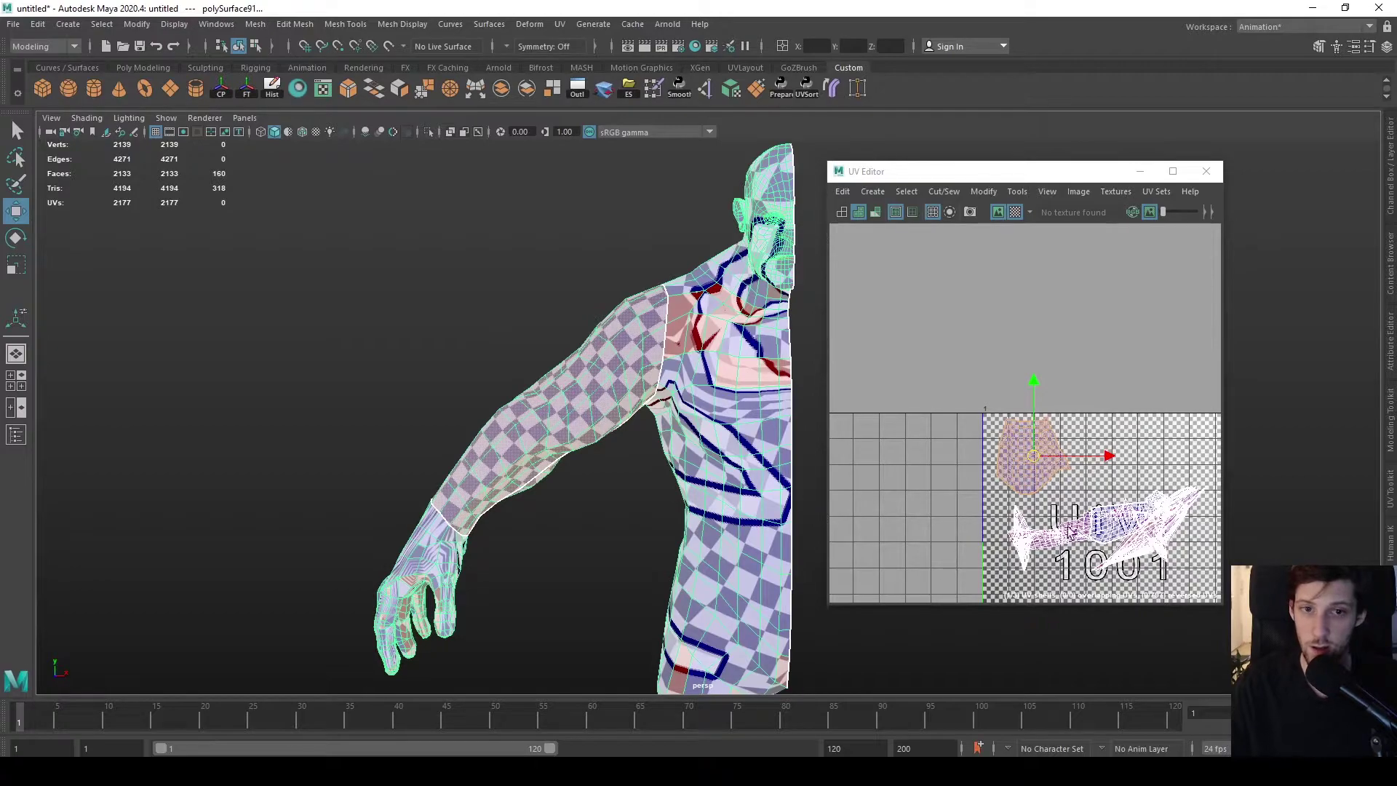
{"action": "left_click_drag", "start_coordinate": [679, 456], "coordinate": [649, 413], "text": "alt"}
{"action": "scroll", "coordinate": [667, 411], "scroll_direction": "up", "scroll_amount": 3}
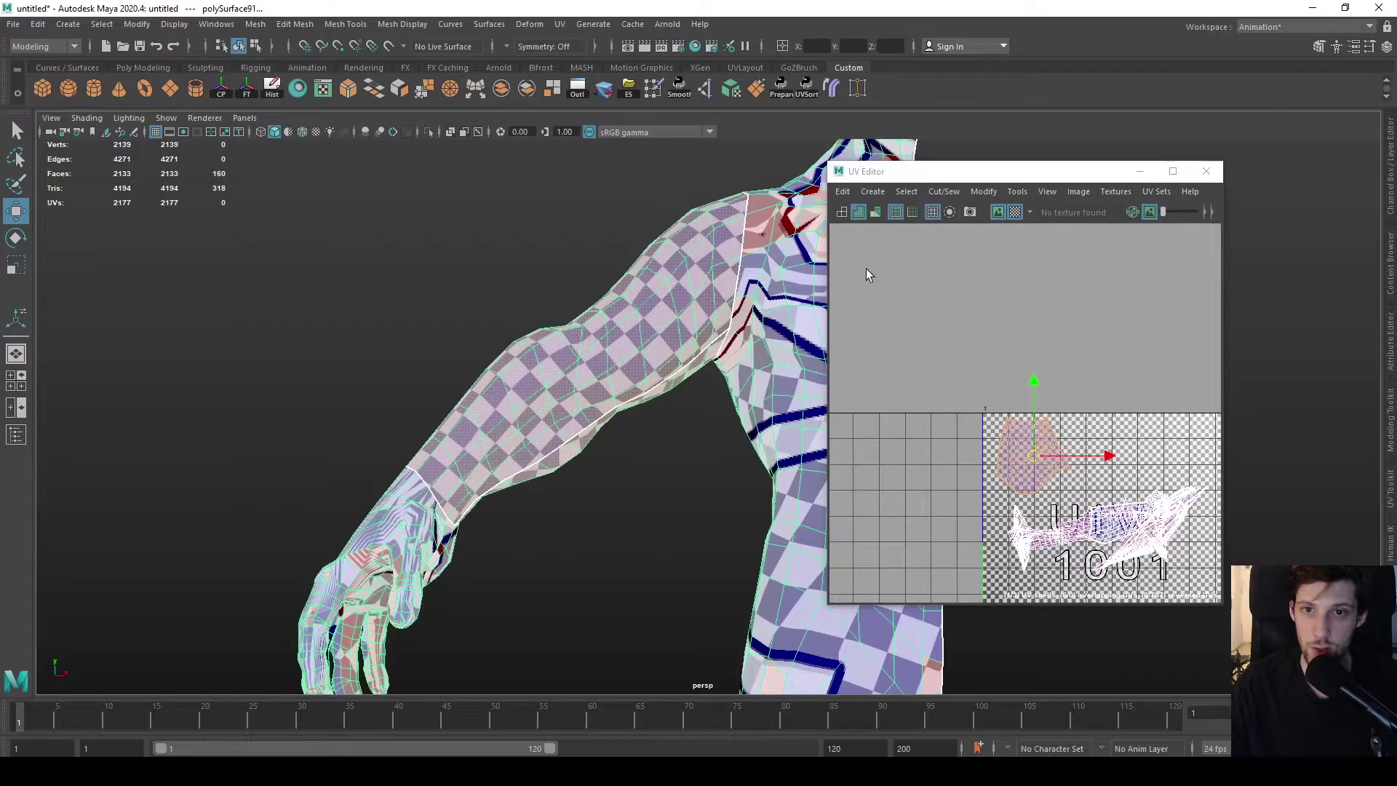
- Turn off the checker pattern and bring the shoulder, neck and head into view
{"action": "left_click", "coordinate": [1017, 211]}
{"action": "left_click_drag", "start_coordinate": [728, 364], "coordinate": [648, 406], "text": "alt"}
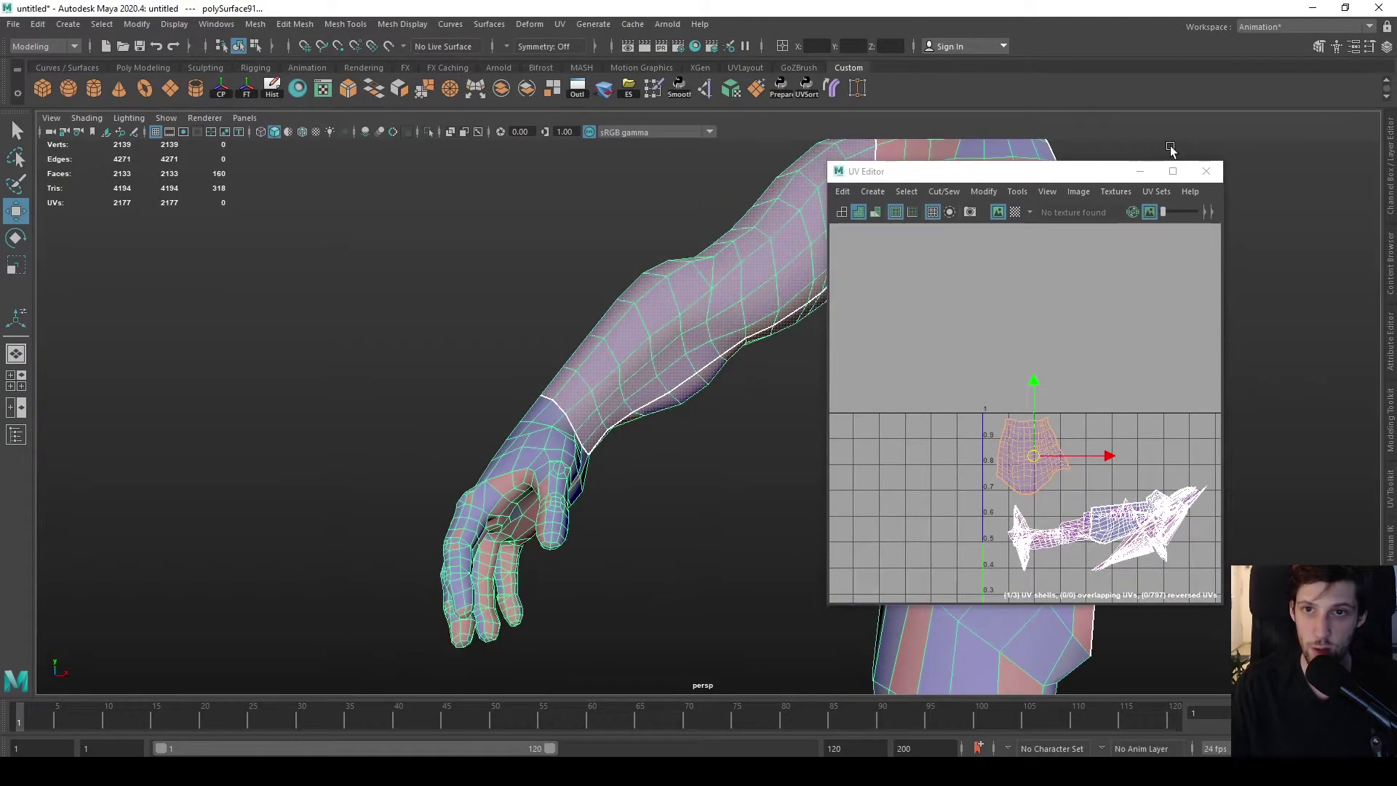
{"action": "scroll", "coordinate": [460, 412], "scroll_direction": "down", "scroll_amount": 5}
{"action": "middle_click_drag", "start_coordinate": [460, 412], "coordinate": [609, 323], "text": "alt"}
{"action": "right_click_drag", "start_coordinate": [610, 323], "coordinate": [653, 443]}
{"action": "scroll", "coordinate": [653, 443], "scroll_direction": "up", "scroll_amount": 5}
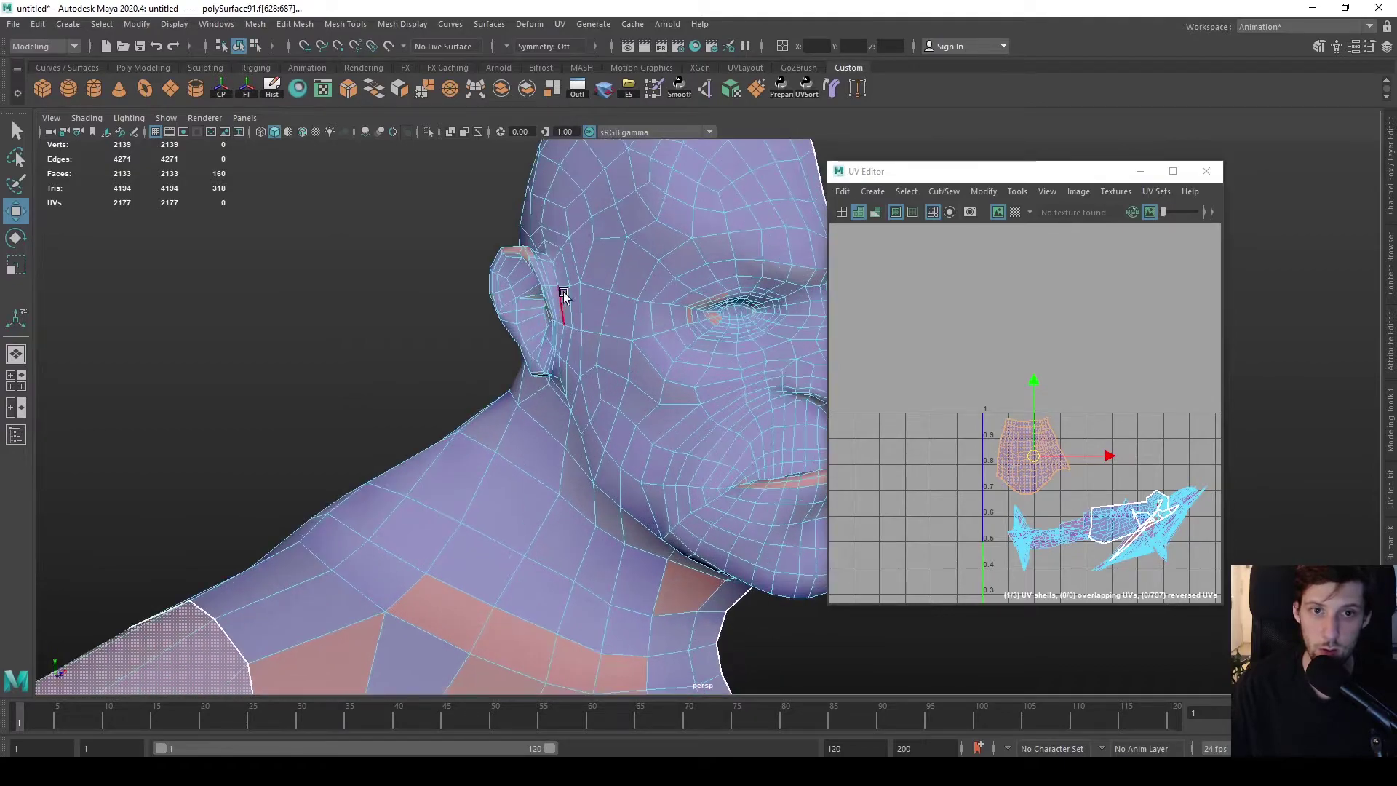
- Select the edge loop around the ear and cut it into a UV seam
{"action": "left_click", "coordinate": [564, 292]}
{"action": "key", "text": "q"}
{"action": "double_click", "coordinate": [570, 342]}
{"action": "key", "text": "f"}
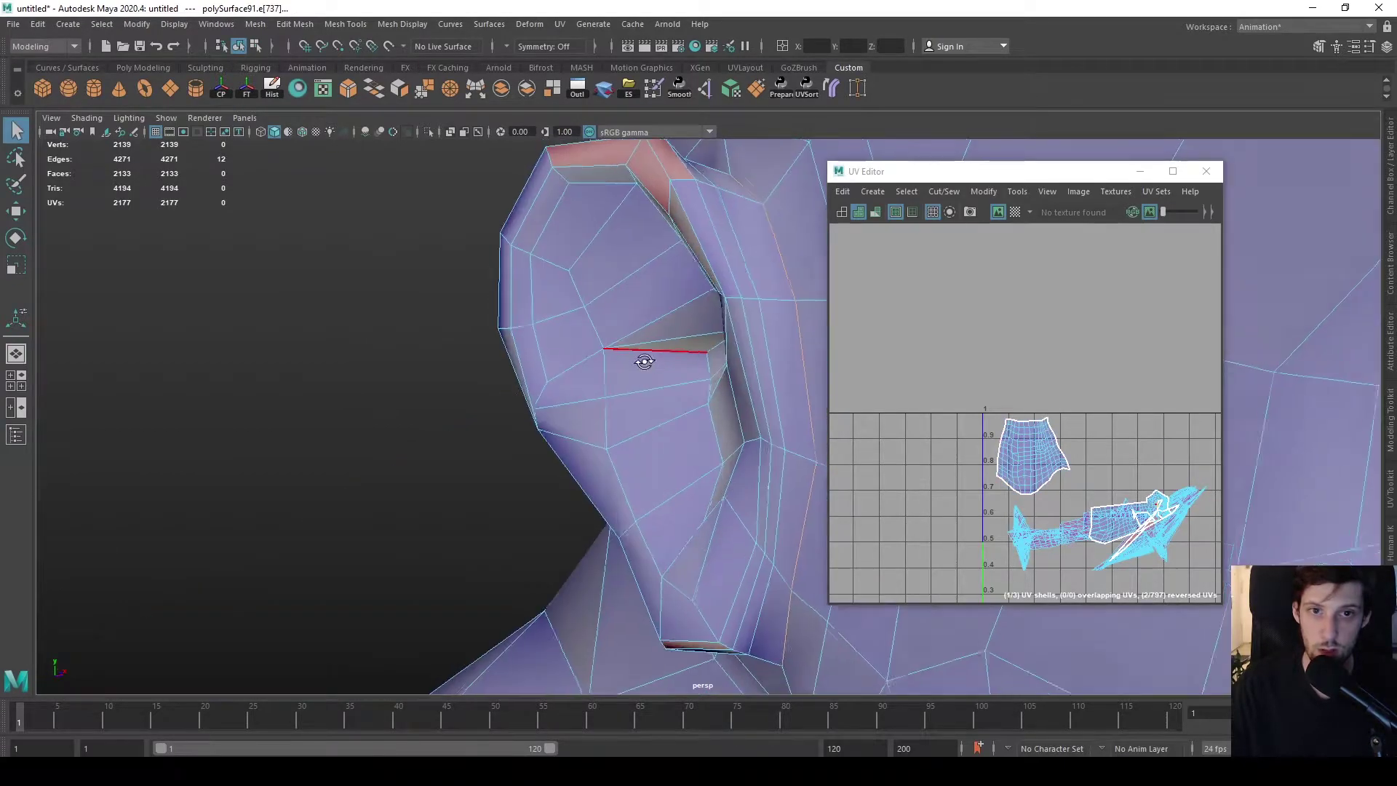
{"action": "left_click_drag", "start_coordinate": [649, 359], "coordinate": [727, 408], "text": "alt"}
{"action": "right_click_drag", "start_coordinate": [772, 342], "coordinate": [702, 362], "text": "shift"}
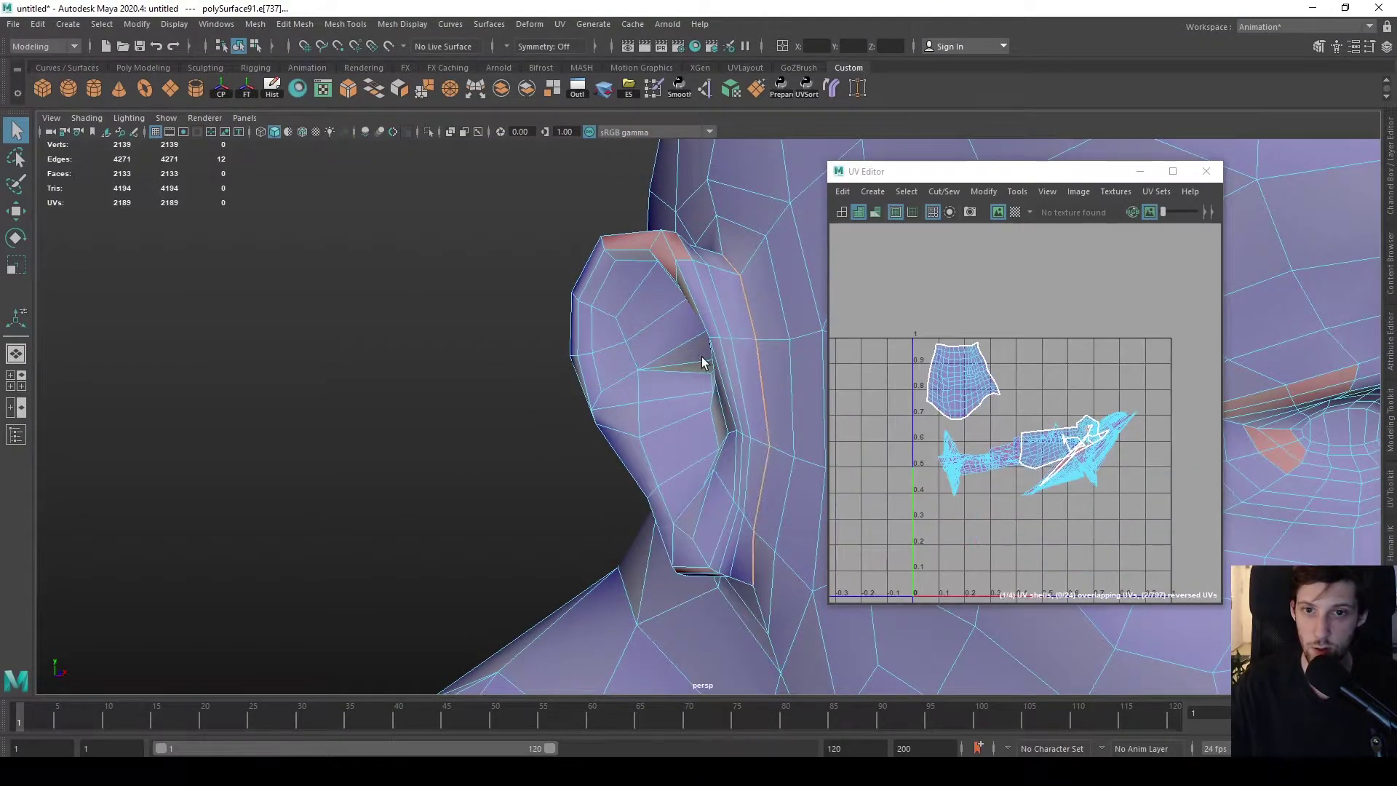
{"action": "left_click_drag", "start_coordinate": [757, 362], "coordinate": [748, 453], "text": "alt"}
{"action": "middle_click_drag", "start_coordinate": [1028, 357], "coordinate": [1026, 332], "text": "alt"}
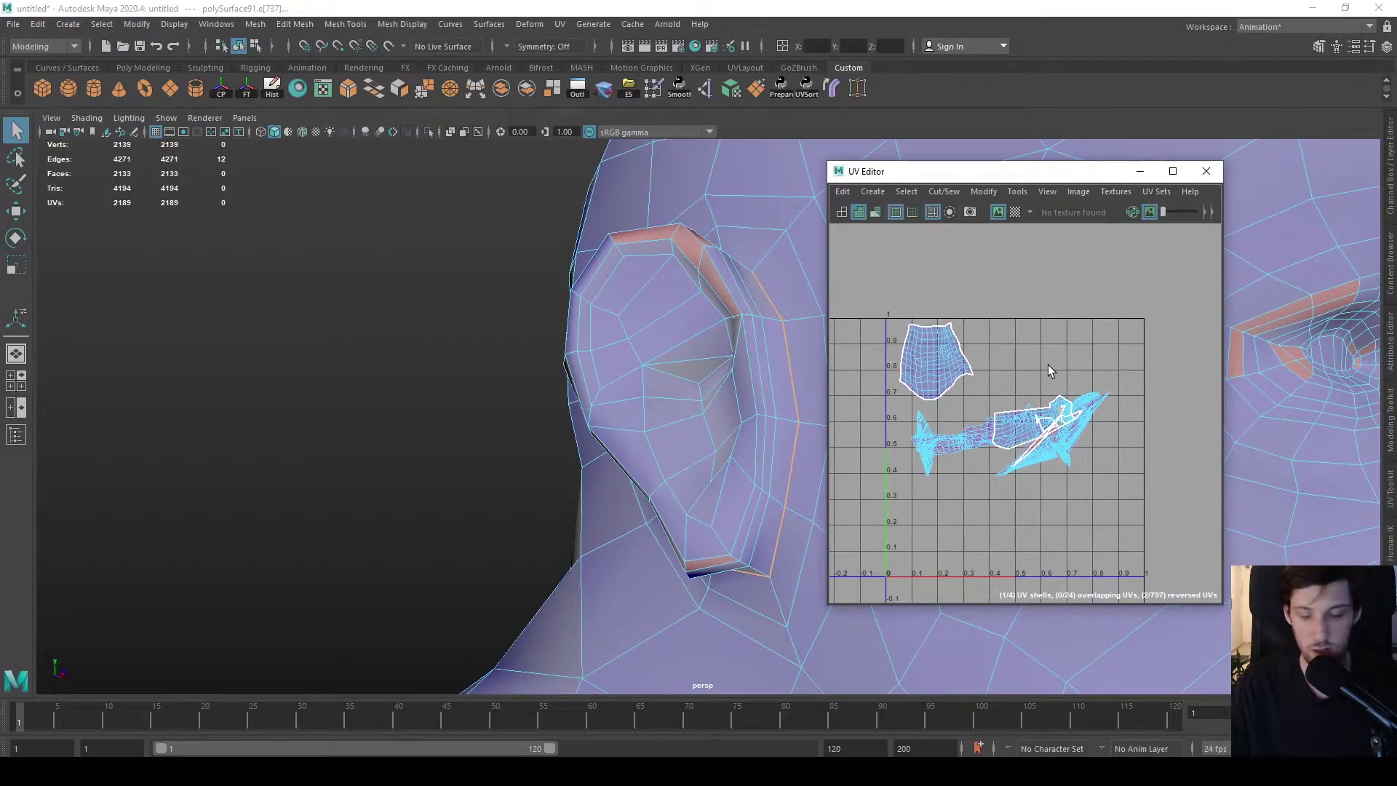
- Select the ear's UV shell and scale it down into a small island
{"action": "right_click_drag", "start_coordinate": [763, 369], "coordinate": [835, 397]}
{"action": "left_click", "coordinate": [761, 390]}
{"action": "key", "text": "w"}
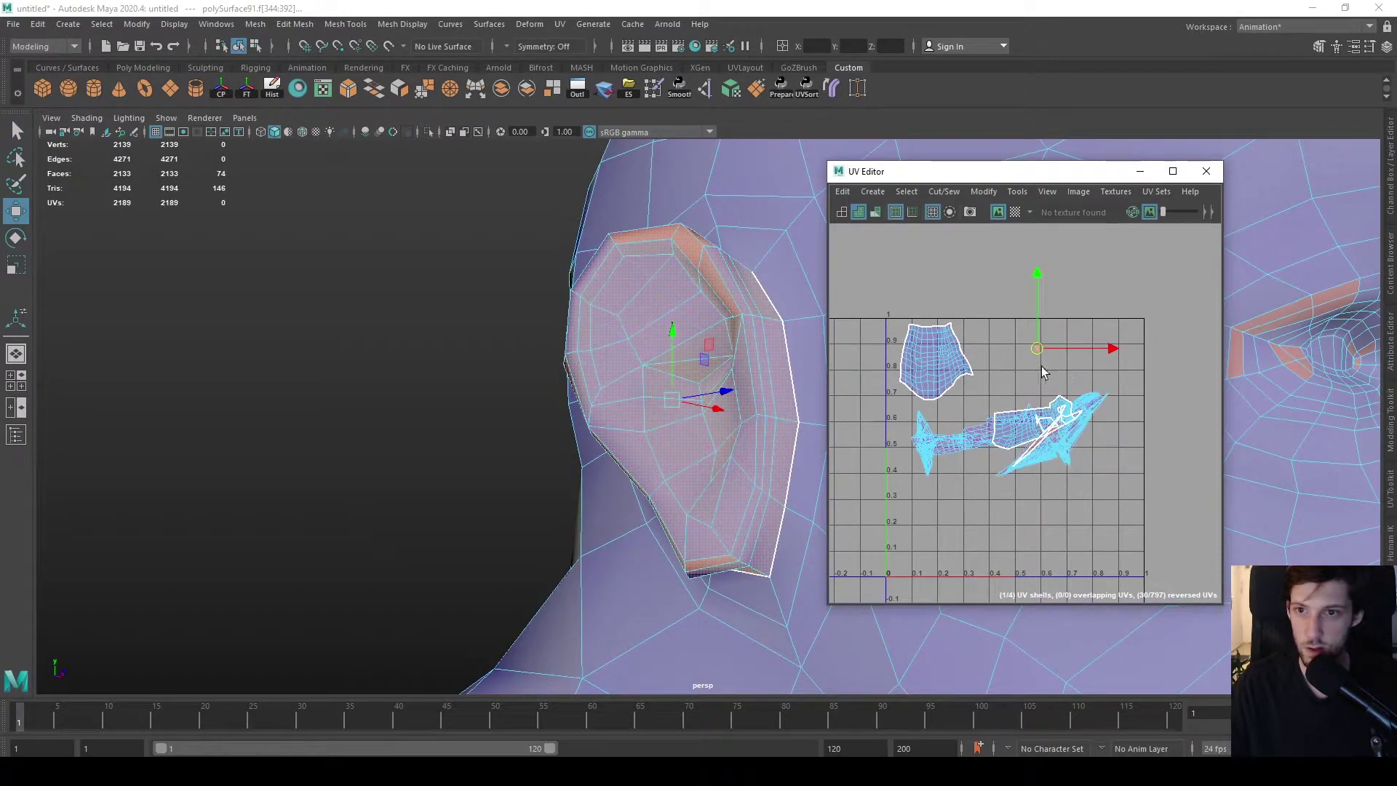
{"action": "scroll", "coordinate": [1059, 364], "scroll_direction": "up", "scroll_amount": 3}
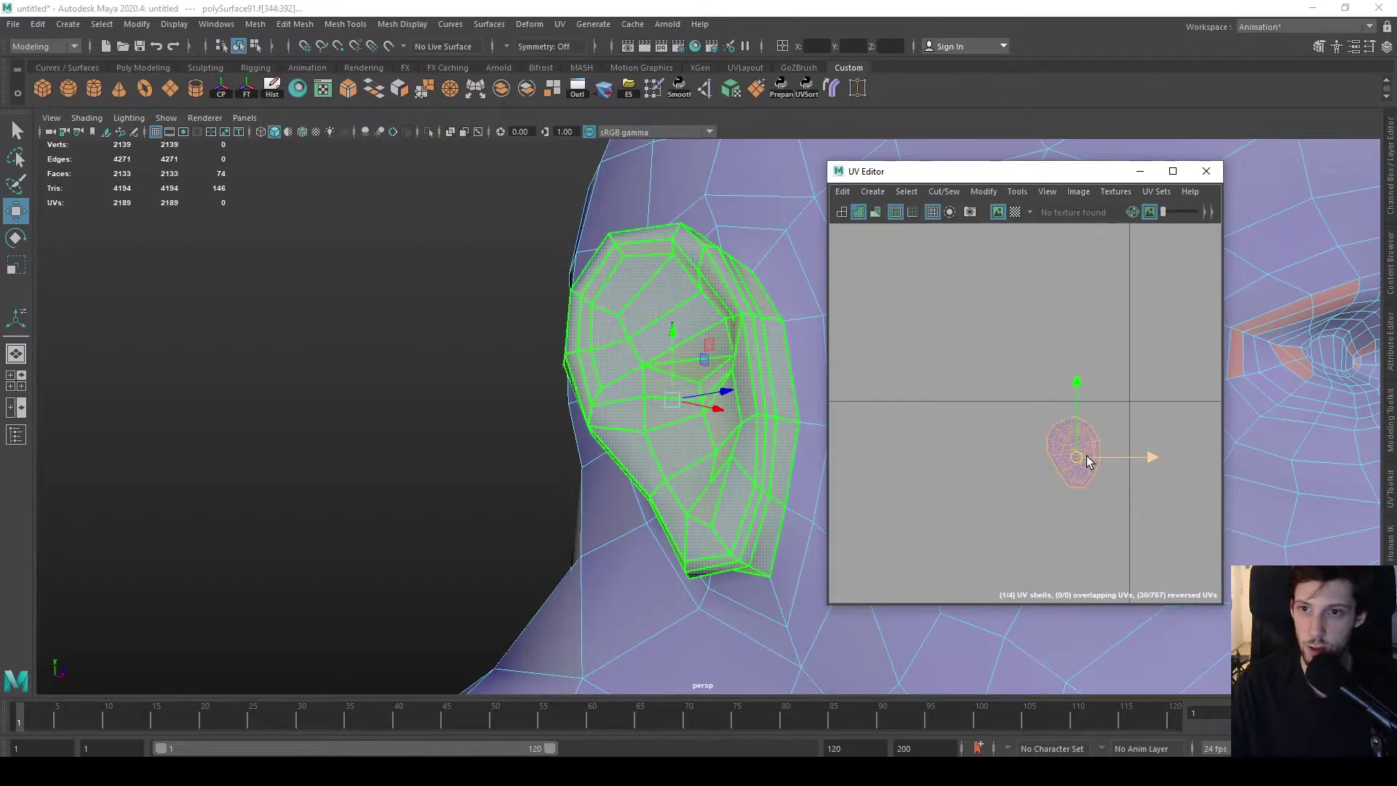
{"action": "key", "text": "r"}
{"action": "scroll", "coordinate": [1085, 437], "scroll_direction": "down", "scroll_amount": 2}
{"action": "scroll", "coordinate": [1092, 393], "scroll_direction": "up", "scroll_amount": 4}
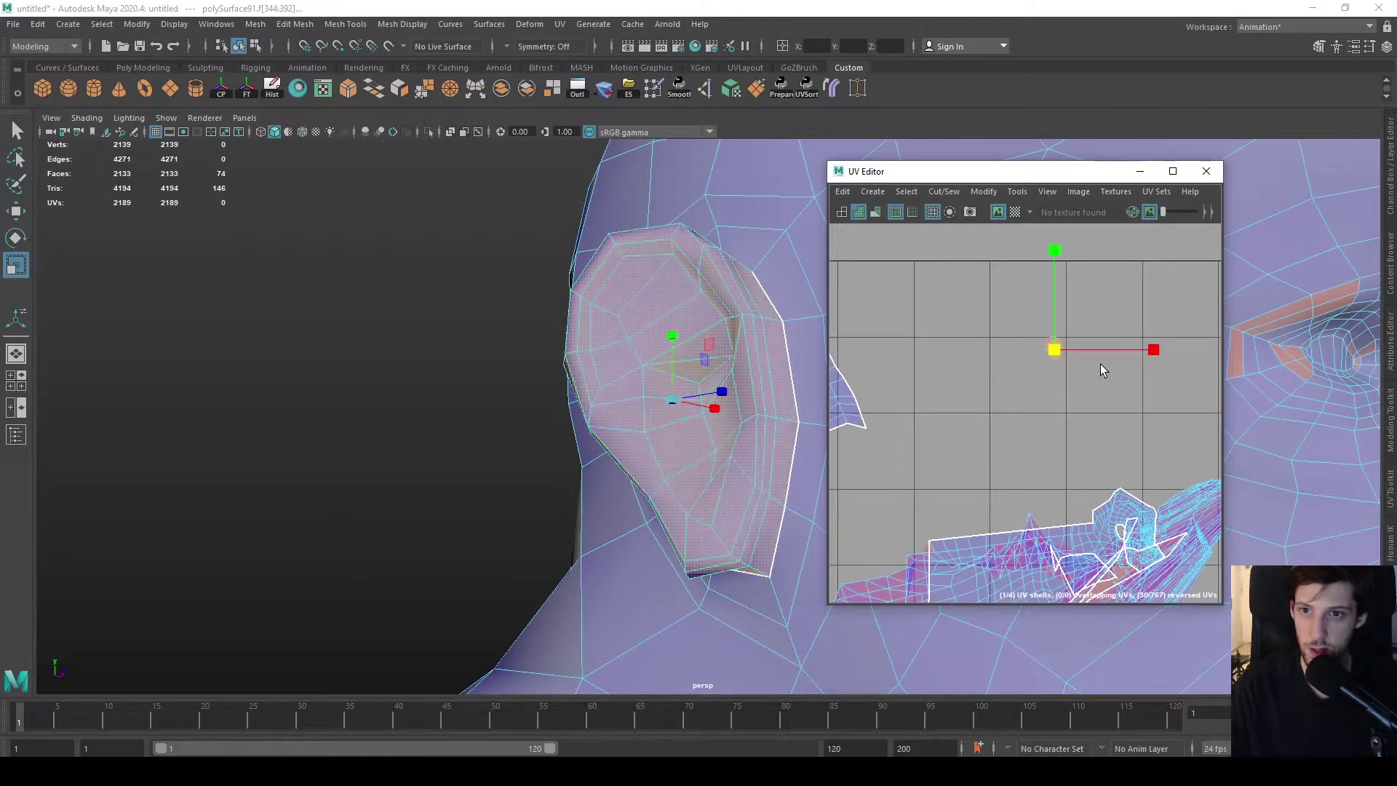
{"action": "scroll", "coordinate": [1075, 361], "scroll_direction": "down", "scroll_amount": 3}
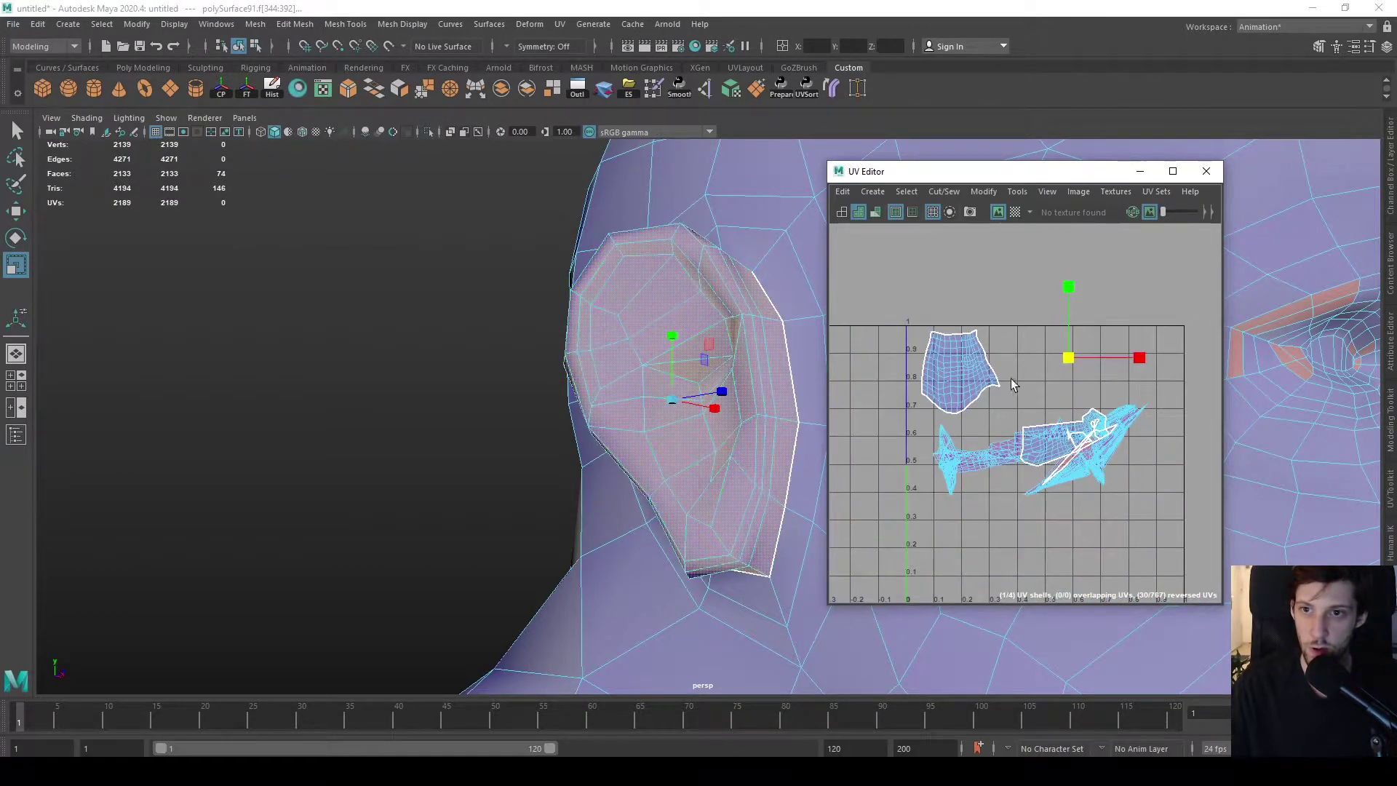
{"action": "scroll", "coordinate": [728, 393], "scroll_direction": "down", "scroll_amount": 4}
{"action": "left_click_drag", "start_coordinate": [586, 374], "coordinate": [644, 440], "text": "alt"}
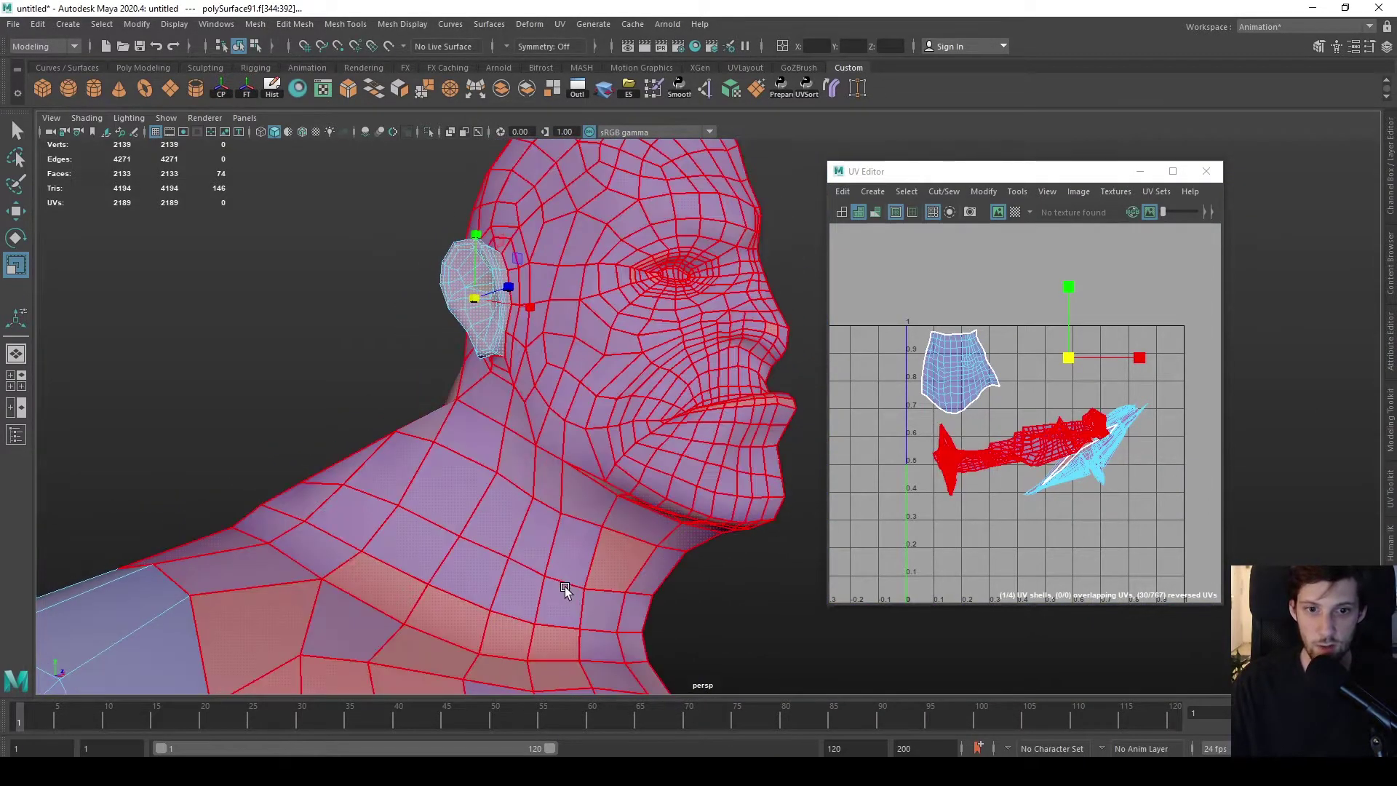
- Cut the UVs along the neck edge loops at the collar, front and back
{"action": "right_click_drag", "start_coordinate": [567, 364], "coordinate": [565, 329]}
{"action": "left_click", "coordinate": [639, 594]}
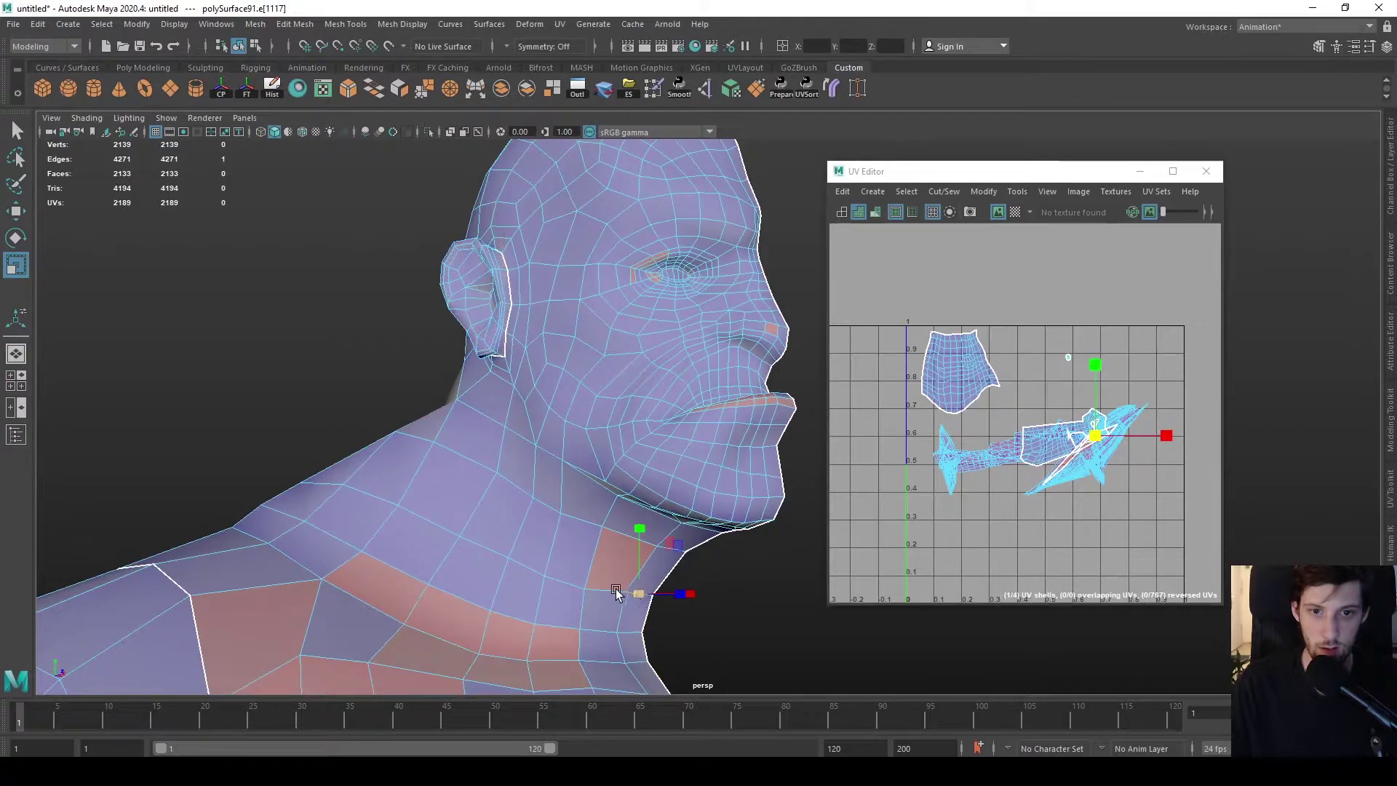
{"action": "double_click", "coordinate": [605, 590]}
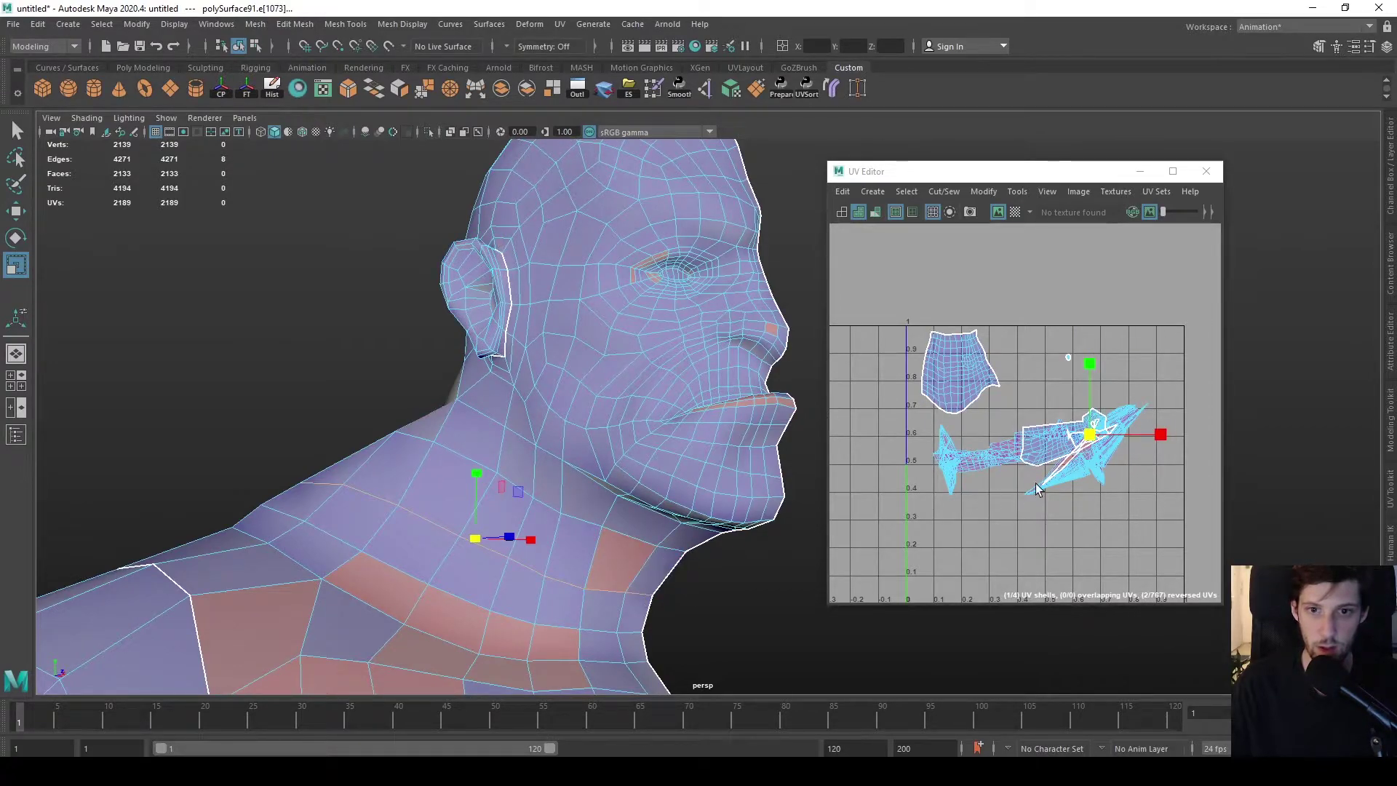
{"action": "middle_click_drag", "start_coordinate": [1036, 483], "coordinate": [1018, 478], "text": "alt"}
{"action": "right_click_drag", "start_coordinate": [644, 368], "coordinate": [723, 346]}
{"action": "double_click", "coordinate": [746, 393]}
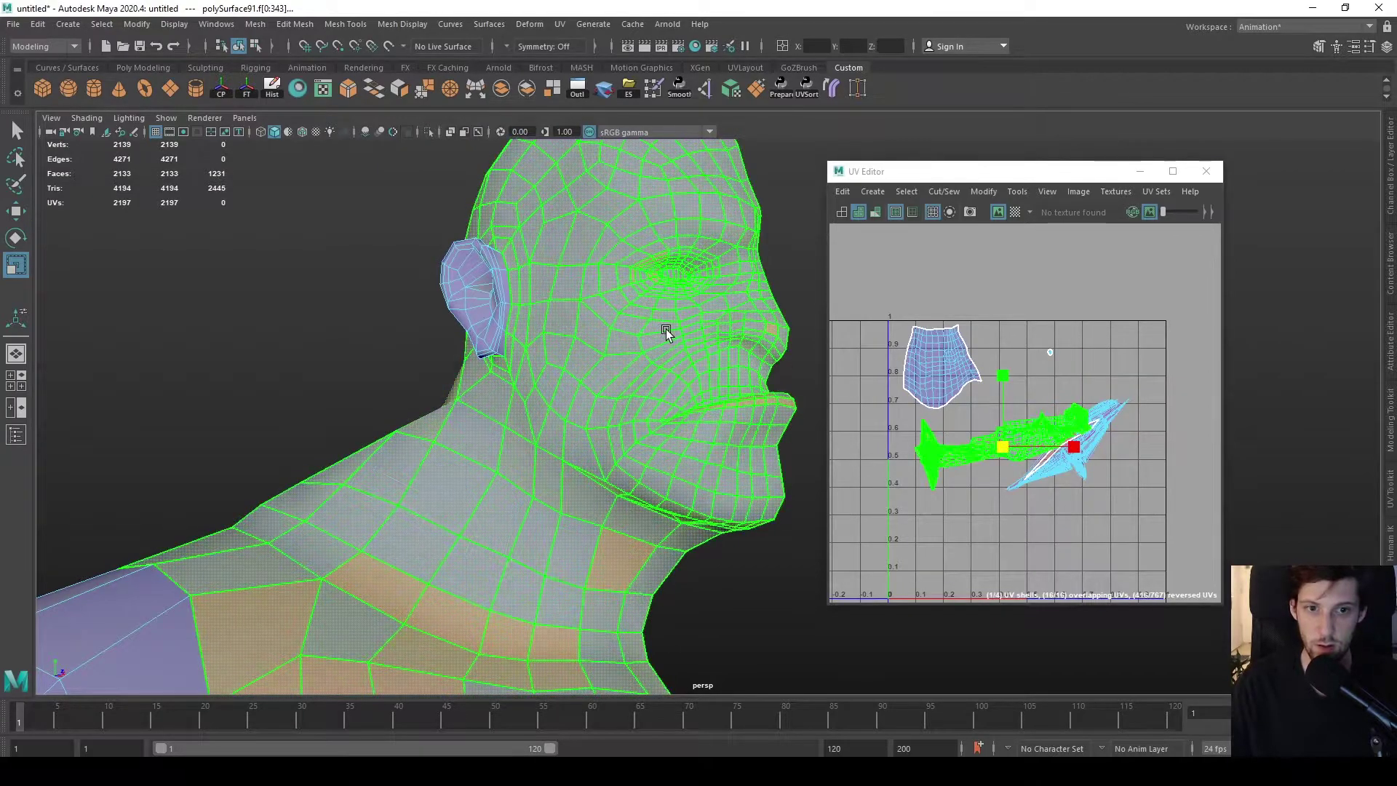
{"action": "left_click_drag", "start_coordinate": [411, 465], "coordinate": [500, 410], "text": "alt"}
{"action": "right_click_drag", "start_coordinate": [582, 368], "coordinate": [577, 321]}
{"action": "left_click", "coordinate": [484, 524]}
{"action": "double_click", "coordinate": [482, 527]}
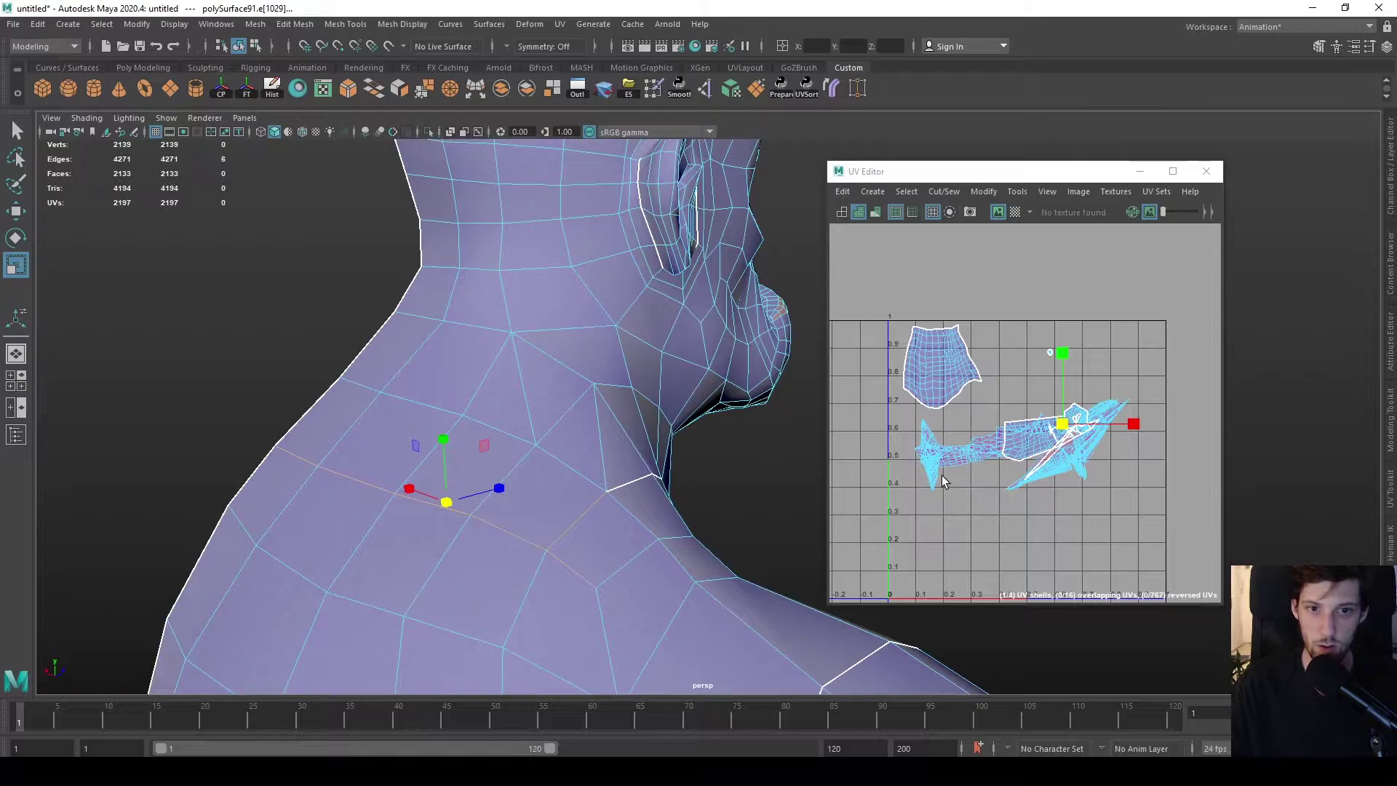
{"action": "key", "text": "ctrl+x"}
- Sew the stray neck edge back together
{"action": "right_click_drag", "start_coordinate": [609, 370], "coordinate": [641, 329]}
{"action": "left_click", "coordinate": [575, 567]}
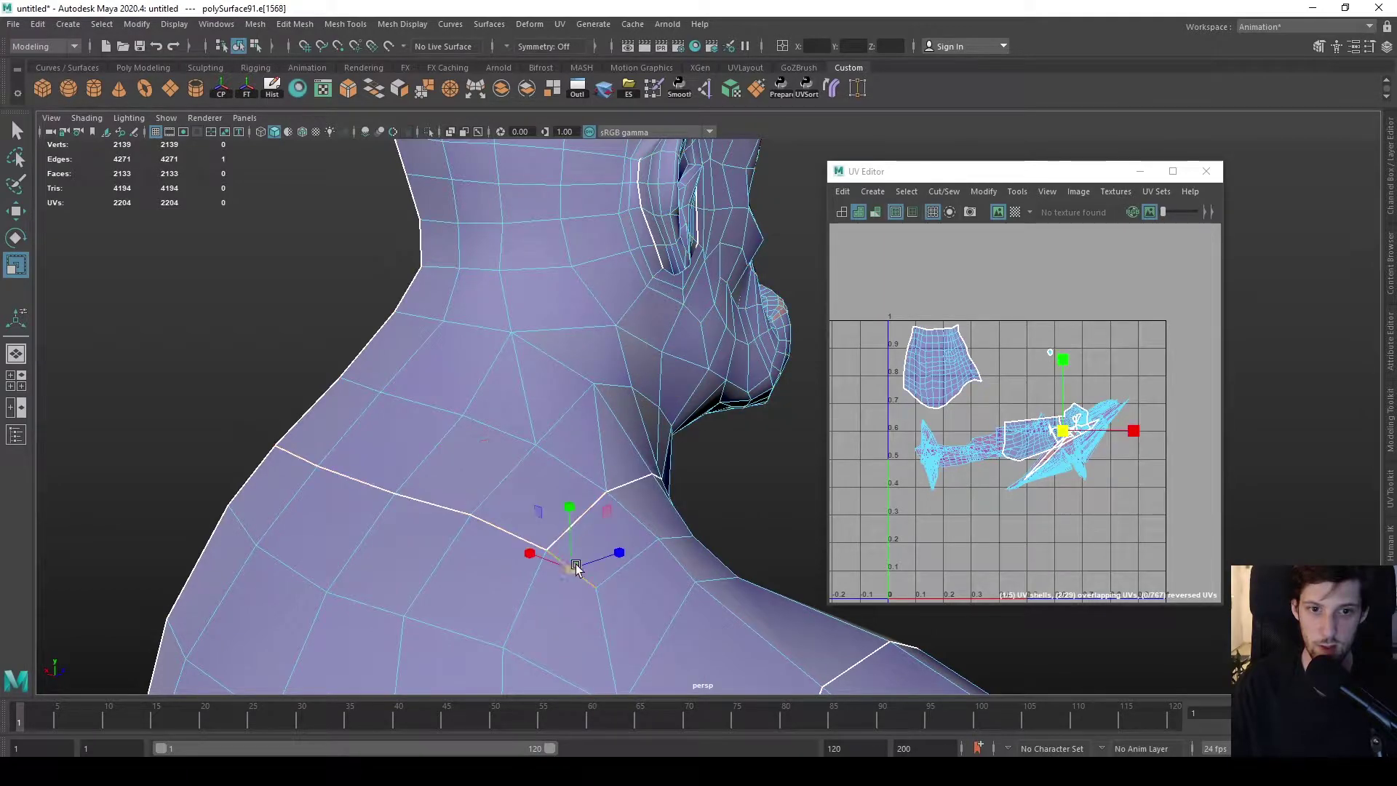
{"action": "left_click", "coordinate": [1005, 539]}
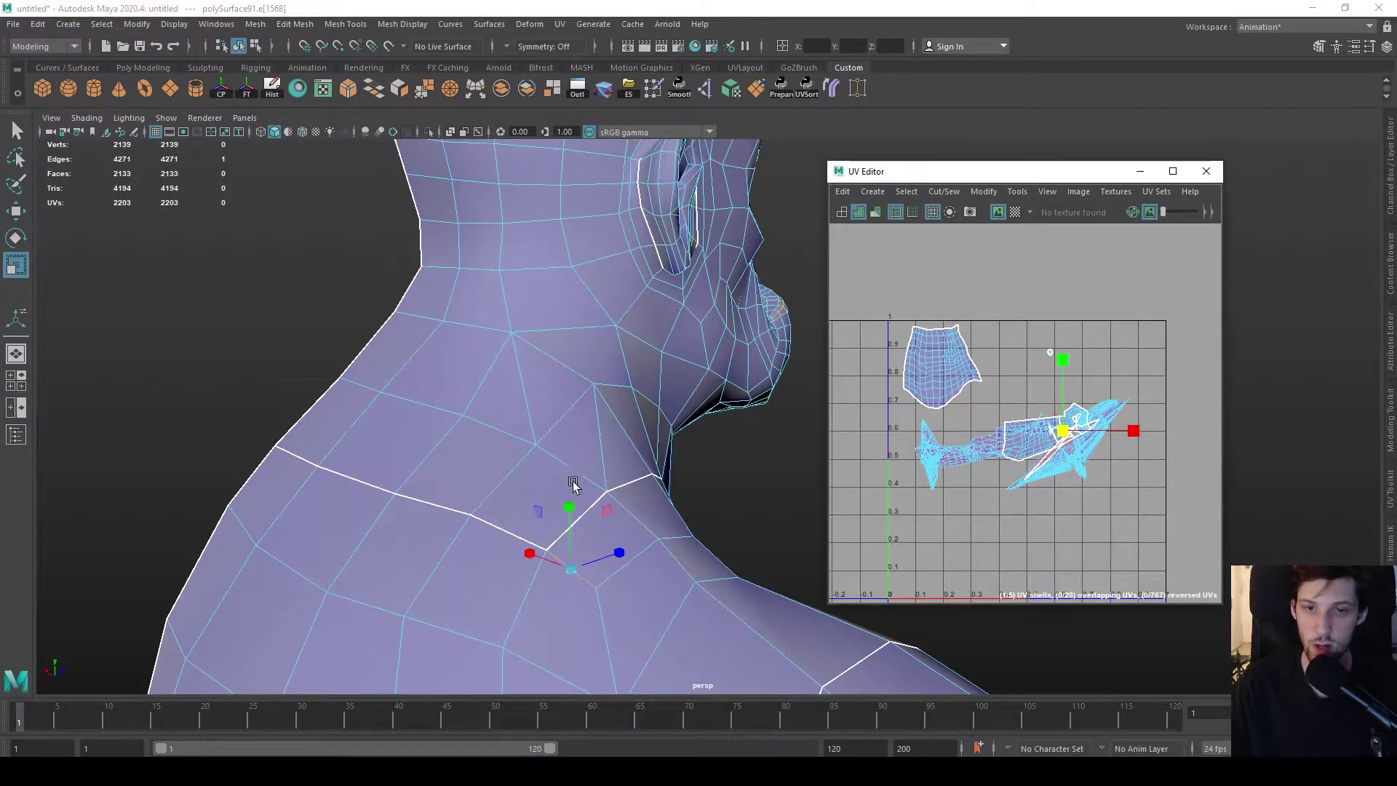
- Select the head and neck shell, move it upward, and highlight it in both views
{"action": "right_click_drag", "start_coordinate": [583, 421], "coordinate": [670, 393], "text": "ctrl"}
{"action": "middle_click_drag", "start_coordinate": [1089, 311], "coordinate": [1095, 328], "text": "alt"}
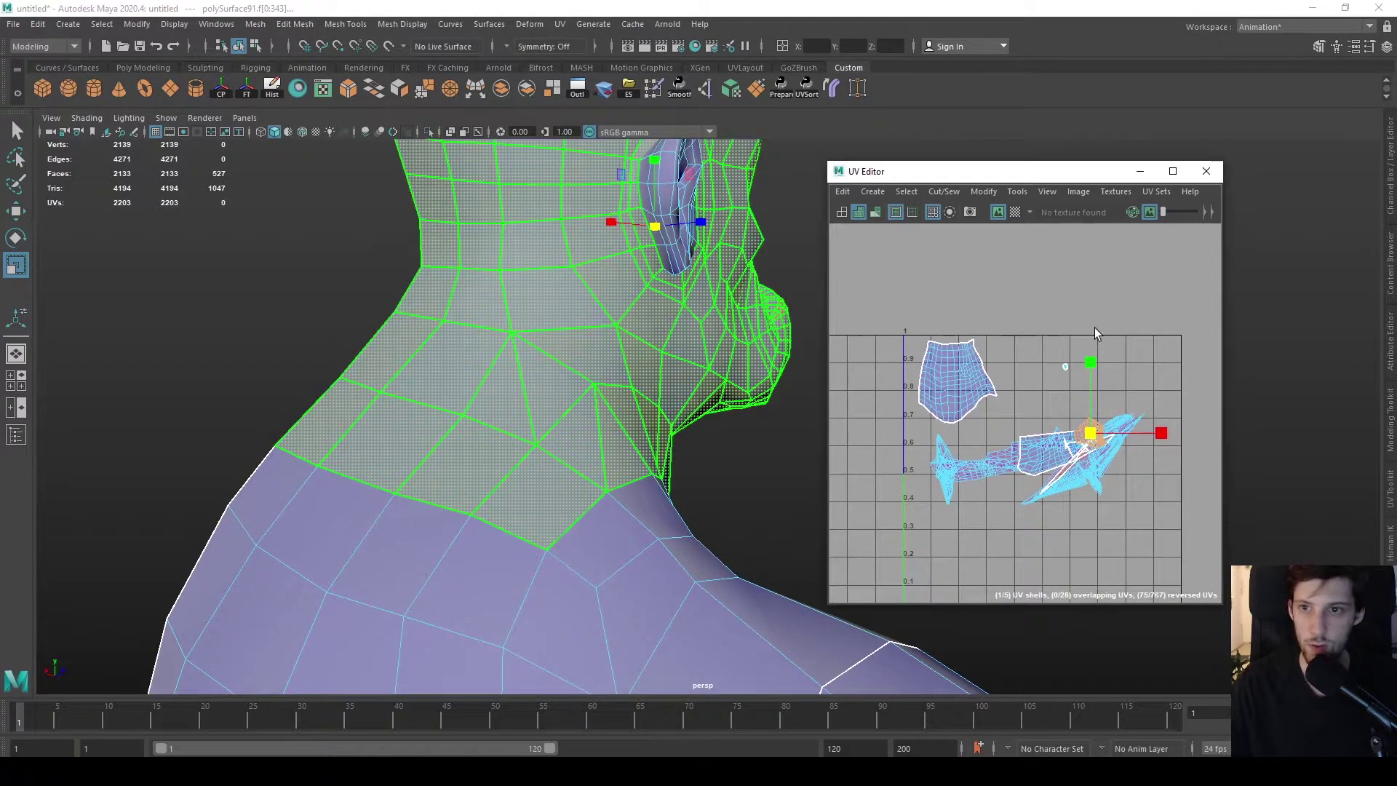
{"action": "key", "text": "w"}
{"action": "scroll", "coordinate": [1048, 356], "scroll_direction": "up", "scroll_amount": 5}
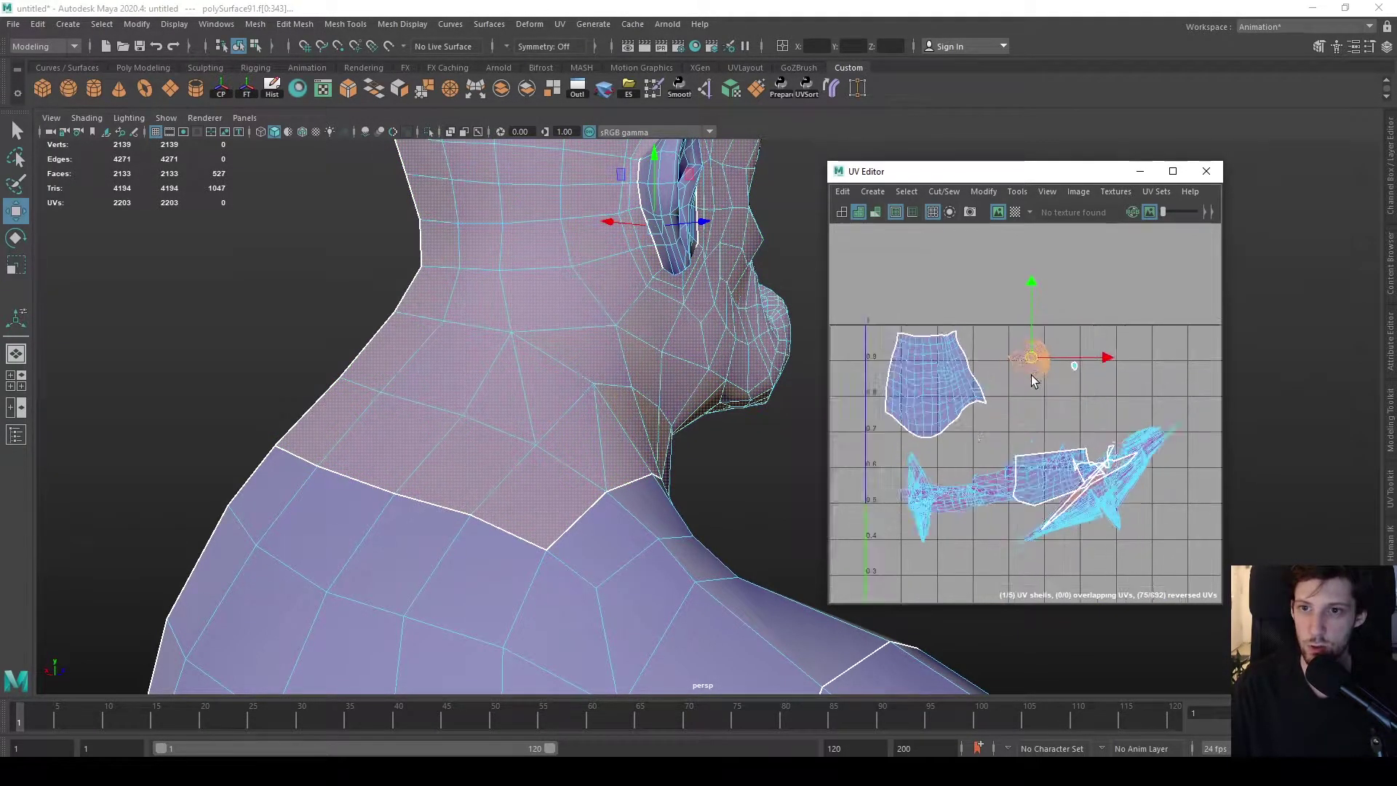
{"action": "scroll", "coordinate": [1071, 357], "scroll_direction": "down", "scroll_amount": 5}
{"action": "key", "text": "ctrl+F12"}
{"action": "scroll", "coordinate": [1107, 484], "scroll_direction": "up", "scroll_amount": 4}
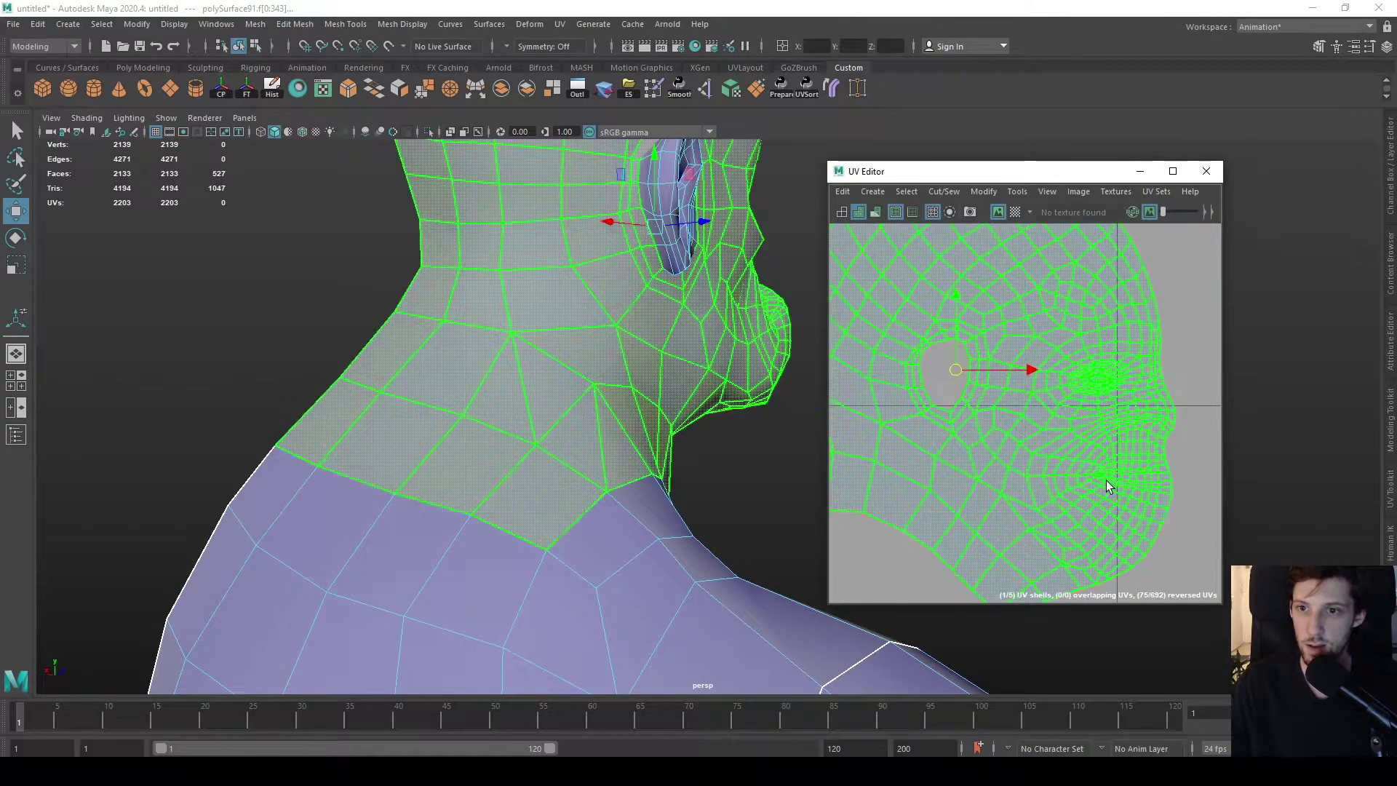
{"action": "scroll", "coordinate": [1029, 412], "scroll_direction": "down", "scroll_amount": 5}
{"action": "key", "text": "ctrl+F12"}
{"action": "middle_click_drag", "start_coordinate": [1028, 393], "coordinate": [1029, 322], "text": "alt"}
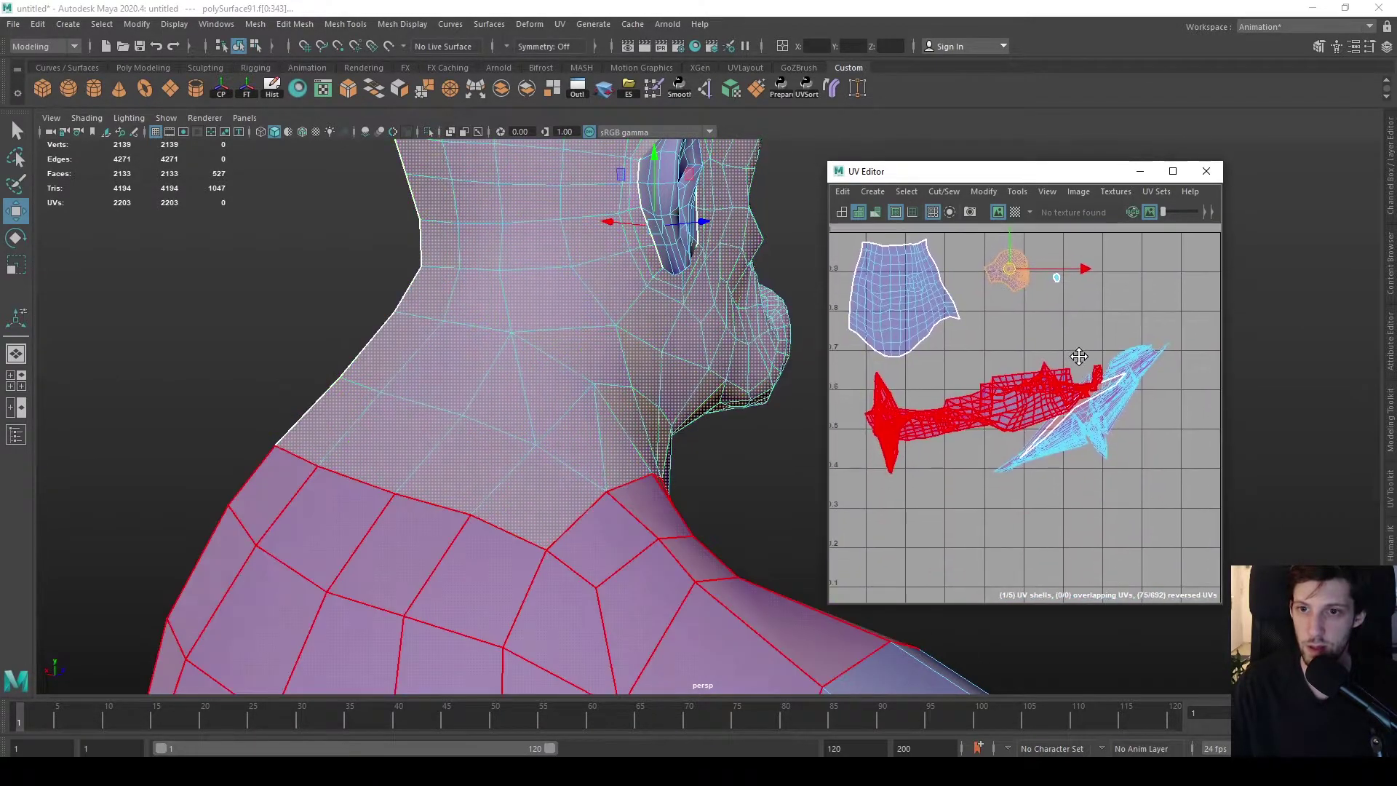
{"action": "key", "text": "ctrl+F12"}
{"action": "left_click_drag", "start_coordinate": [640, 393], "coordinate": [580, 400], "text": "alt"}
- Turn off the shell highlight and select an edge on the thigh
{"action": "key", "text": "ctrl+F12"}
{"action": "scroll", "coordinate": [630, 312], "scroll_direction": "up", "scroll_amount": 3}
{"action": "right_click_drag", "start_coordinate": [624, 370], "coordinate": [623, 330]}
{"action": "left_click", "coordinate": [575, 440]}
{"action": "scroll", "coordinate": [537, 468], "scroll_direction": "down", "scroll_amount": 3}
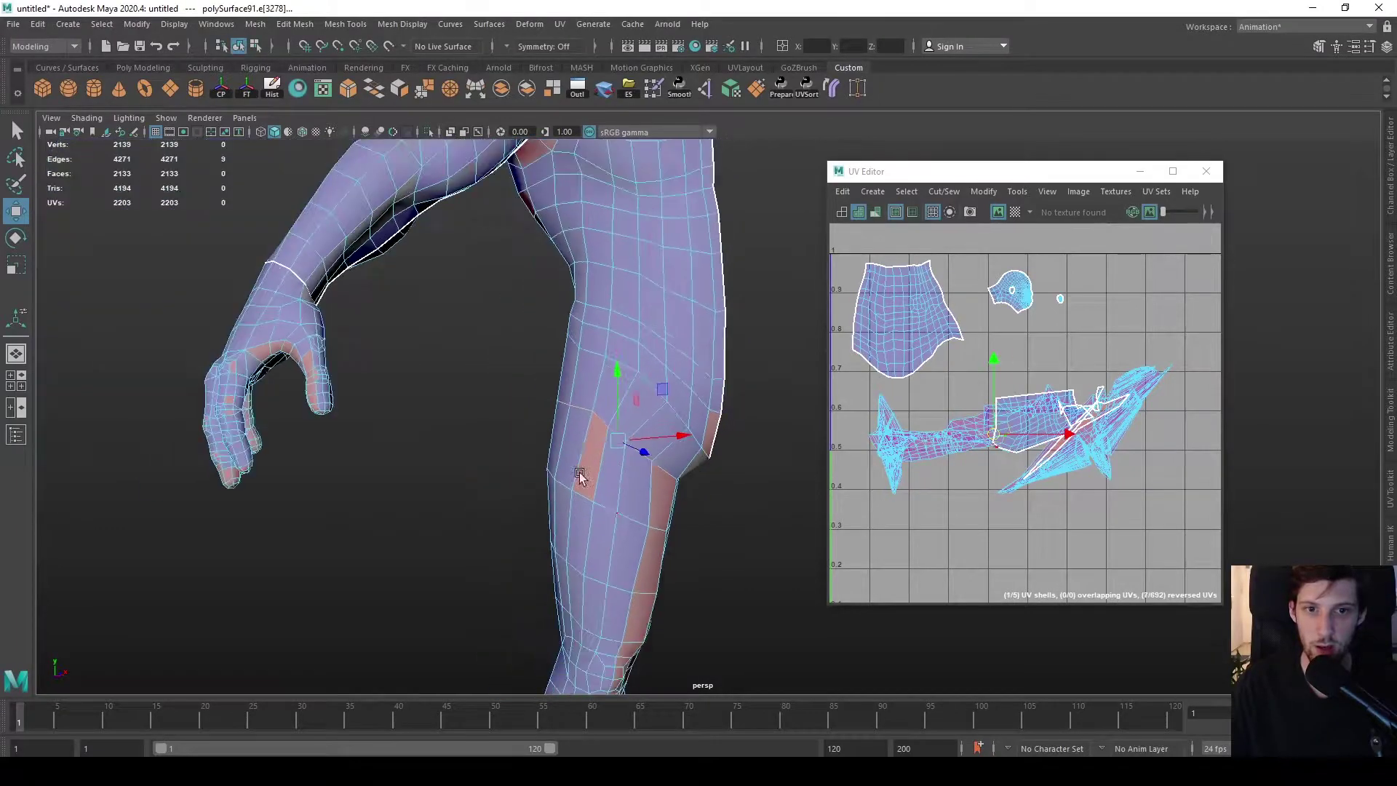
{"action": "scroll", "coordinate": [654, 458], "scroll_direction": "up", "scroll_amount": 4}
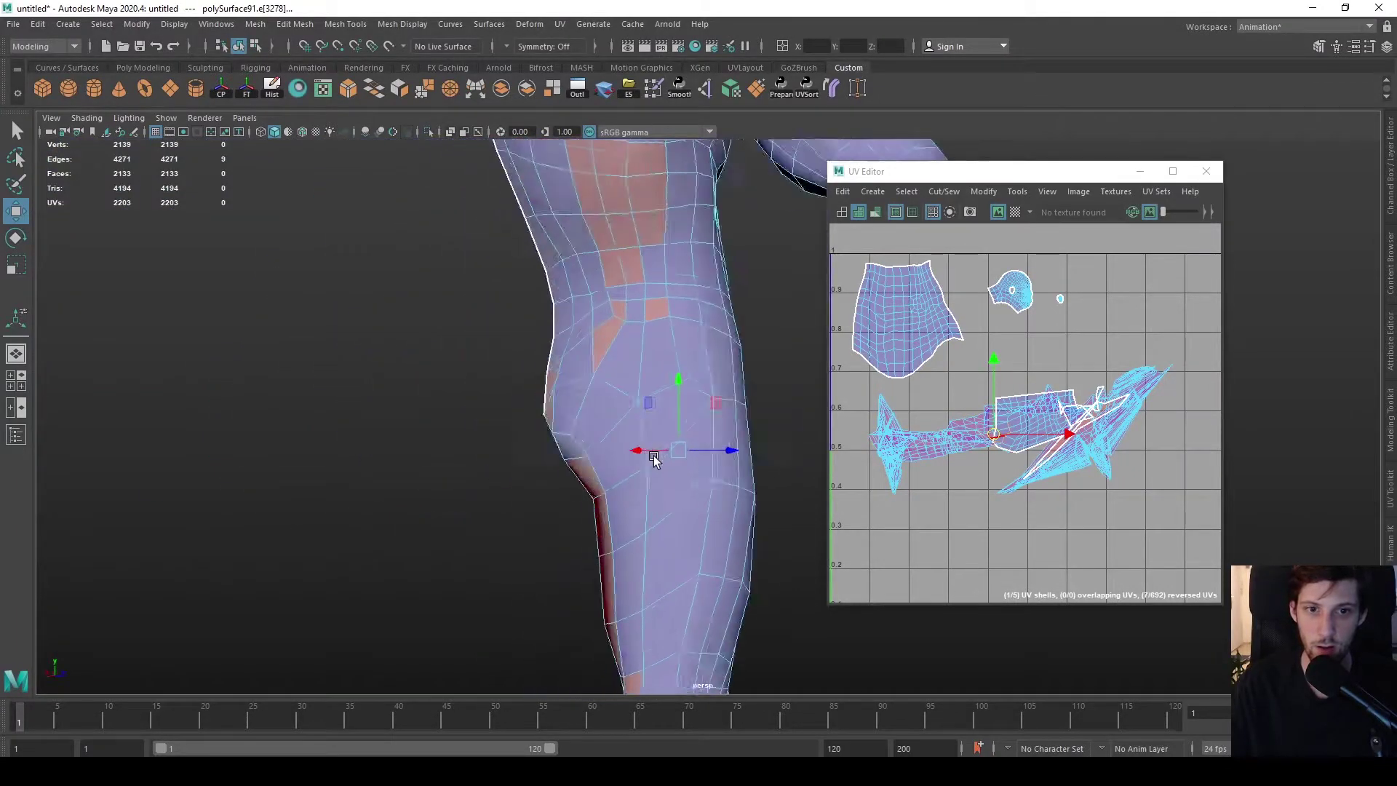
{"action": "left_click_drag", "start_coordinate": [653, 457], "coordinate": [706, 413], "text": "alt"}
{"action": "key", "text": "q"}
- Add the ankle edge loop to the selection and cut the ankle seam
{"action": "middle_click_drag", "start_coordinate": [1011, 538], "coordinate": [991, 525], "text": "alt"}
{"action": "left_click_drag", "start_coordinate": [753, 500], "coordinate": [543, 415], "text": "alt"}
{"action": "right_click_drag", "start_coordinate": [543, 415], "coordinate": [596, 422], "text": "alt"}
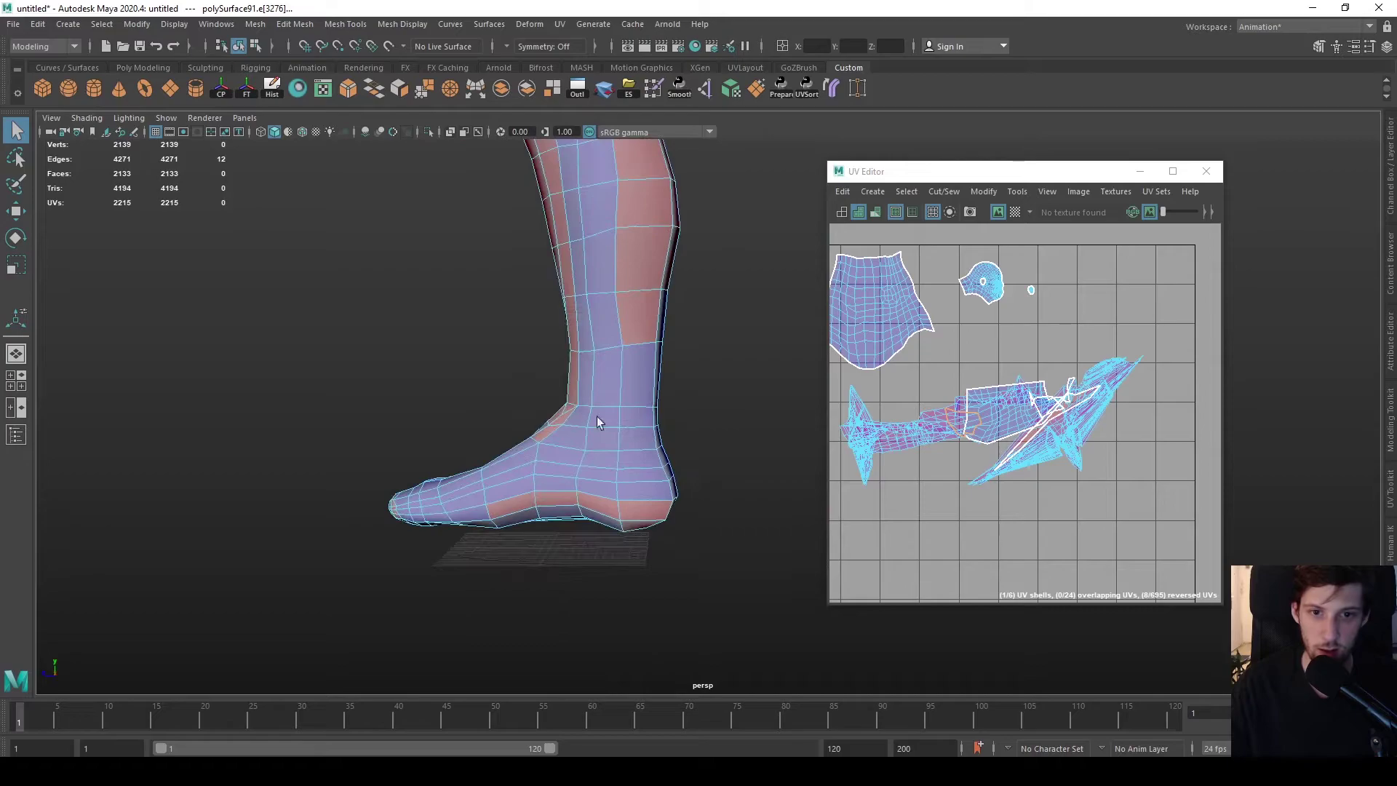
{"action": "double_click", "coordinate": [646, 408]}
{"action": "scroll", "coordinate": [617, 439], "scroll_direction": "up", "scroll_amount": 5}
{"action": "scroll", "coordinate": [661, 443], "scroll_direction": "down", "scroll_amount": 3}
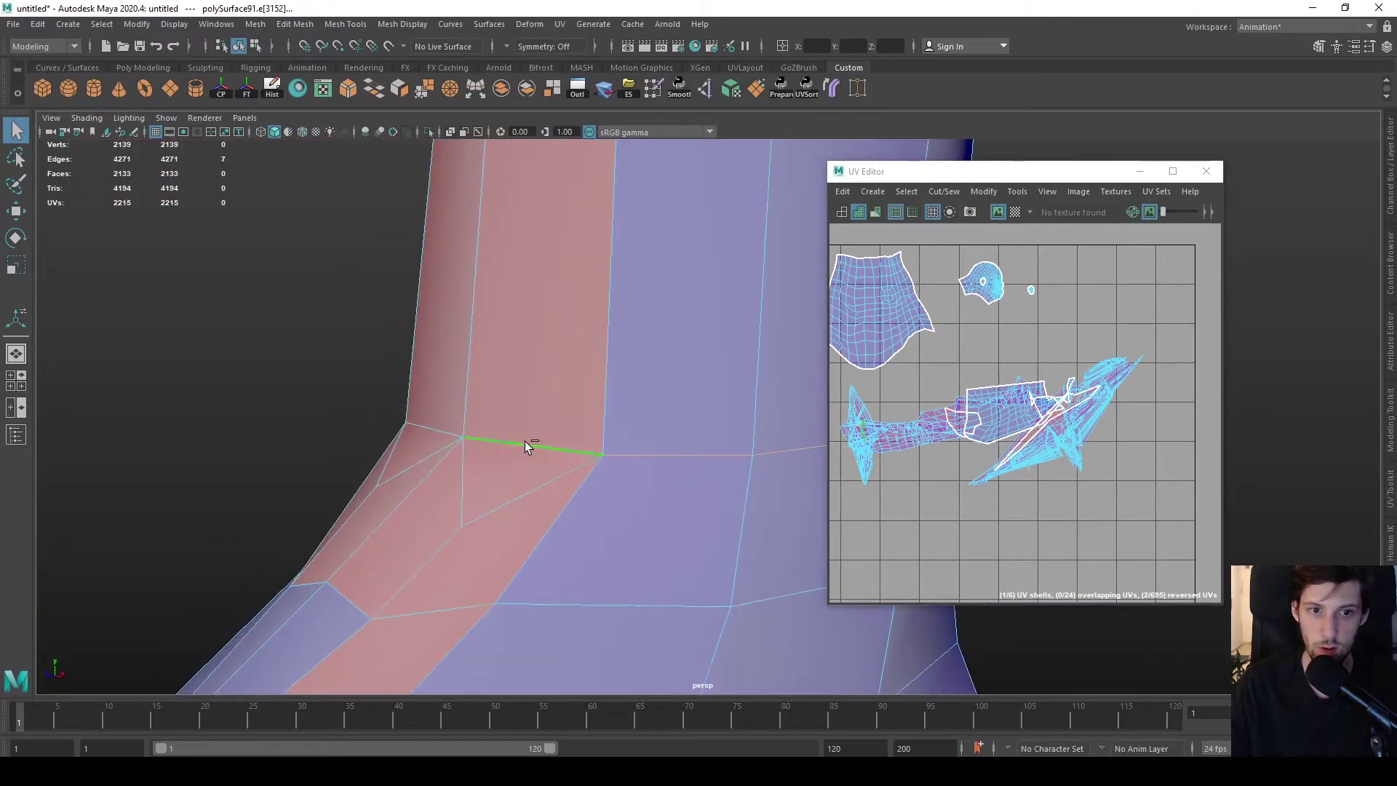
{"action": "scroll", "coordinate": [466, 435], "scroll_direction": "down", "scroll_amount": 4}
{"action": "scroll", "coordinate": [727, 466], "scroll_direction": "up", "scroll_amount": 4}
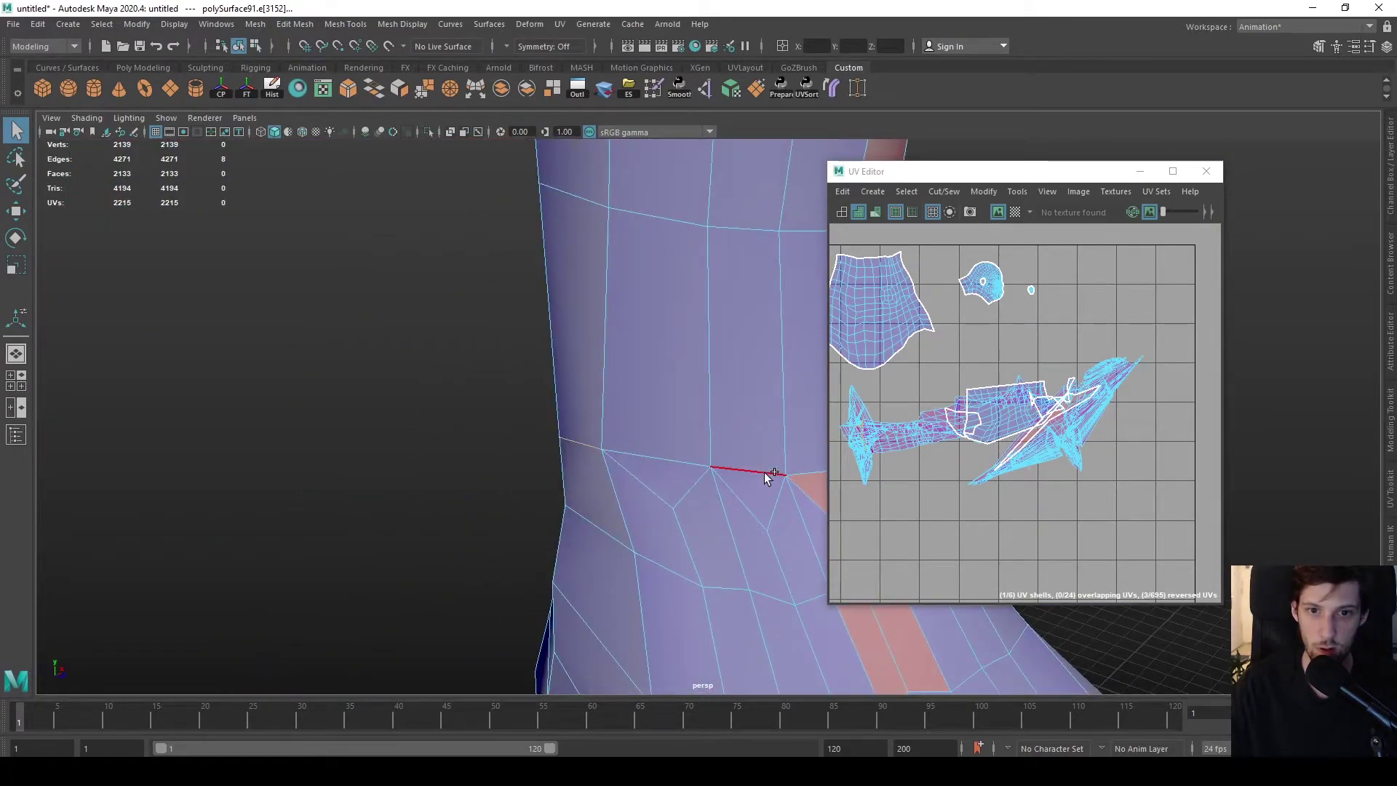
{"action": "scroll", "coordinate": [676, 467], "scroll_direction": "down", "scroll_amount": 4}
{"action": "scroll", "coordinate": [624, 430], "scroll_direction": "up", "scroll_amount": 3}
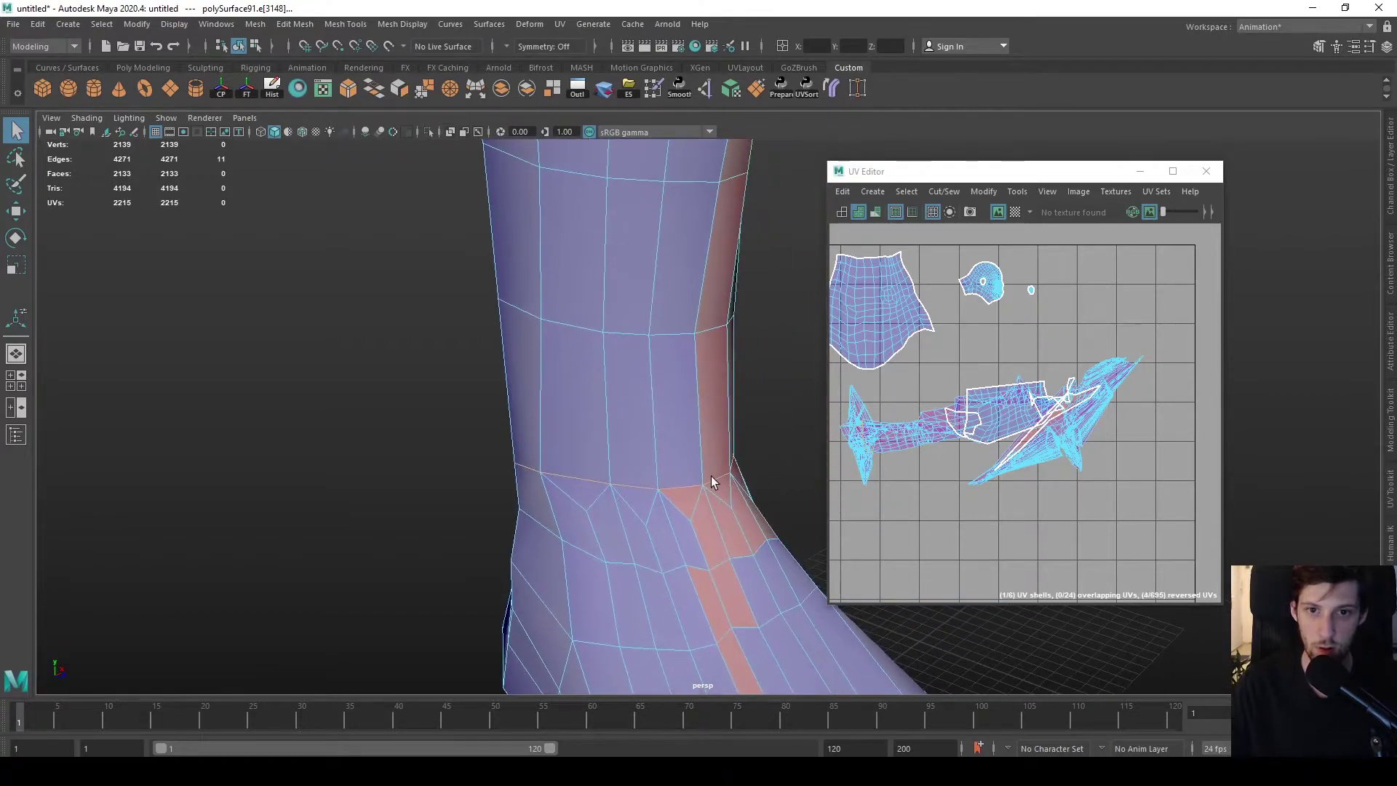
{"action": "left_click", "coordinate": [694, 486], "text": "shift"}
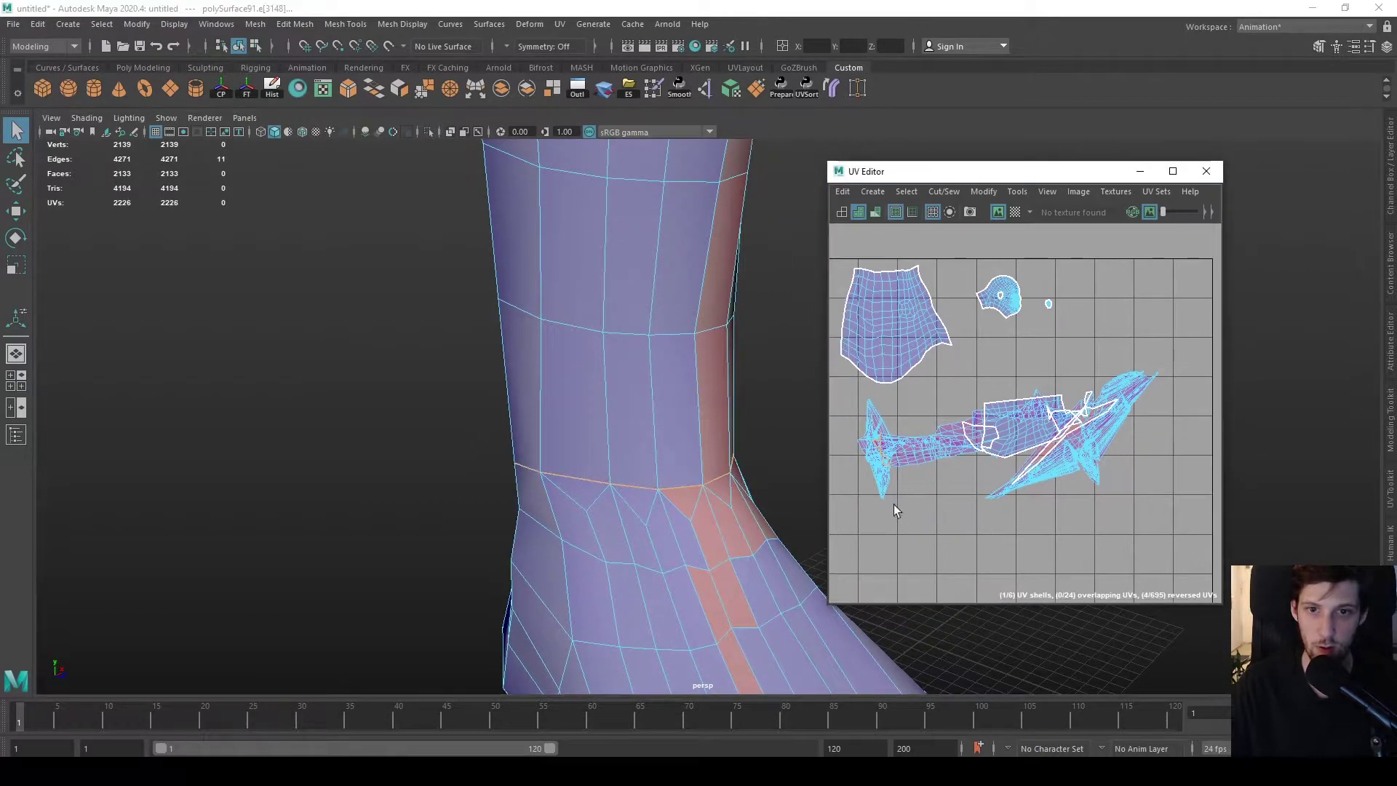
- Select vertical edges down the shin and cut a UV seam along them
{"action": "right_click_drag", "start_coordinate": [629, 370], "coordinate": [629, 411]}
{"action": "double_click", "coordinate": [699, 406]}
{"action": "left_click_drag", "start_coordinate": [699, 405], "coordinate": [697, 364], "text": "alt"}
{"action": "scroll", "coordinate": [697, 364], "scroll_direction": "down", "scroll_amount": 3}
{"action": "left_click", "coordinate": [772, 422]}
{"action": "scroll", "coordinate": [671, 508], "scroll_direction": "up", "scroll_amount": 4}
{"action": "left_click_drag", "start_coordinate": [671, 508], "coordinate": [680, 436], "text": "alt"}
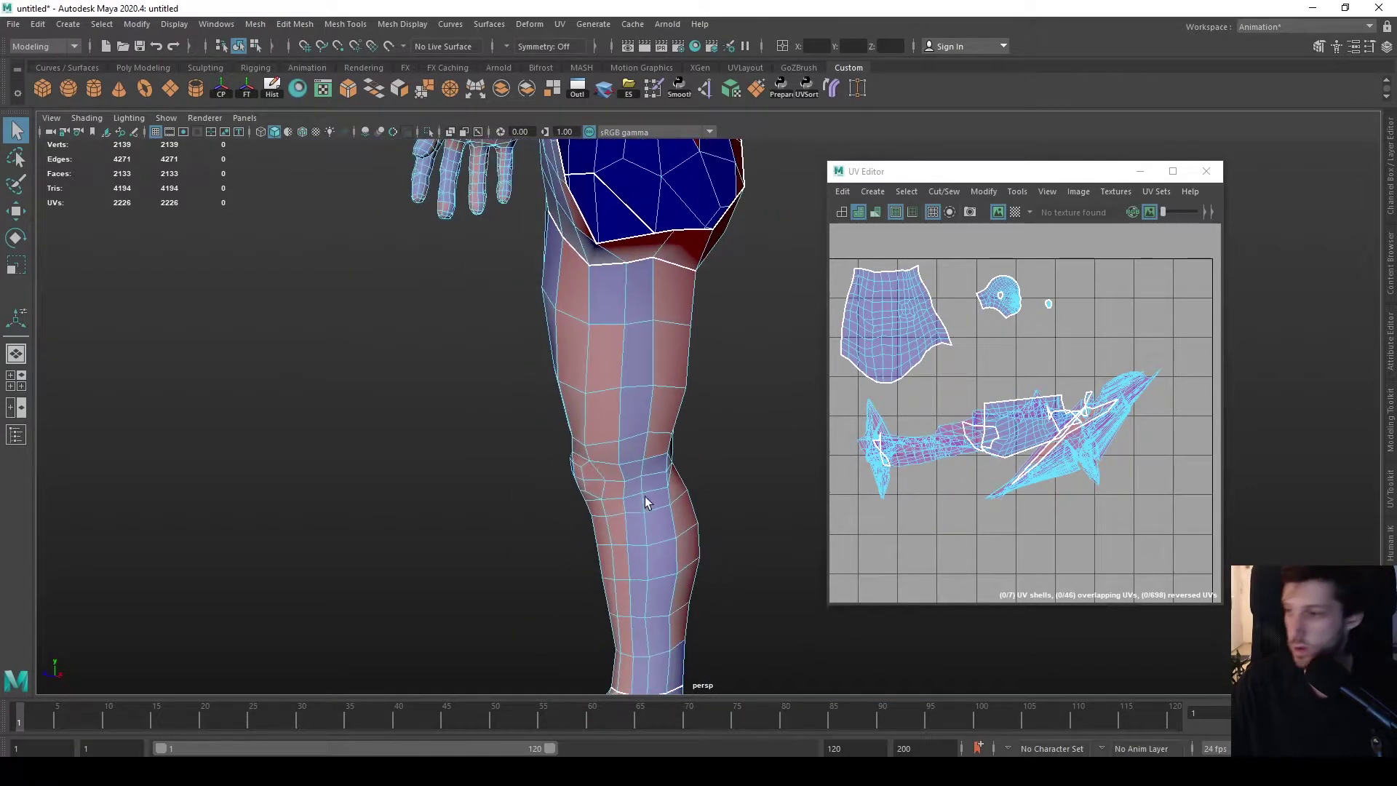
{"action": "right_click_drag", "start_coordinate": [680, 437], "coordinate": [665, 312]}
{"action": "left_click", "coordinate": [666, 312]}
{"action": "left_click", "coordinate": [661, 420]}
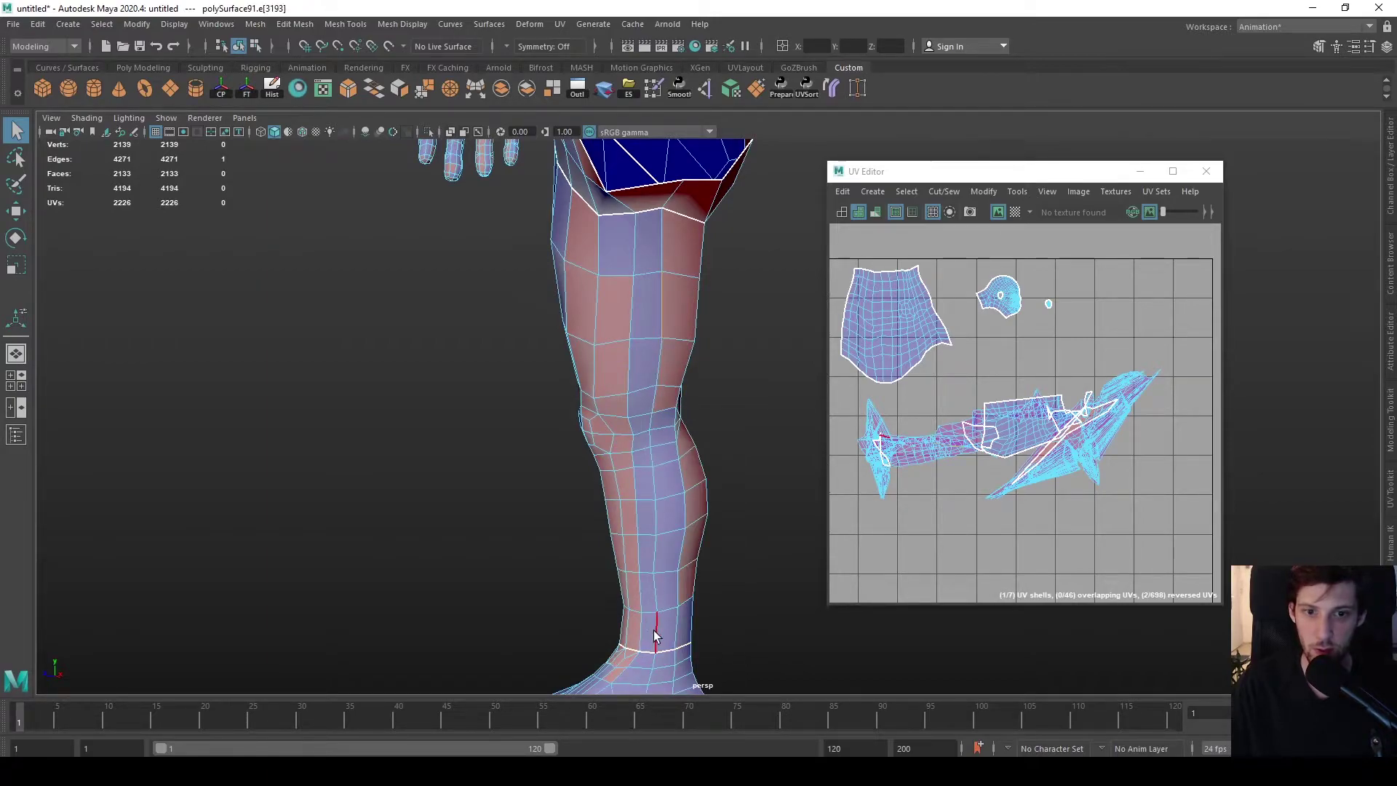
{"action": "key", "text": "ctrl+x"}
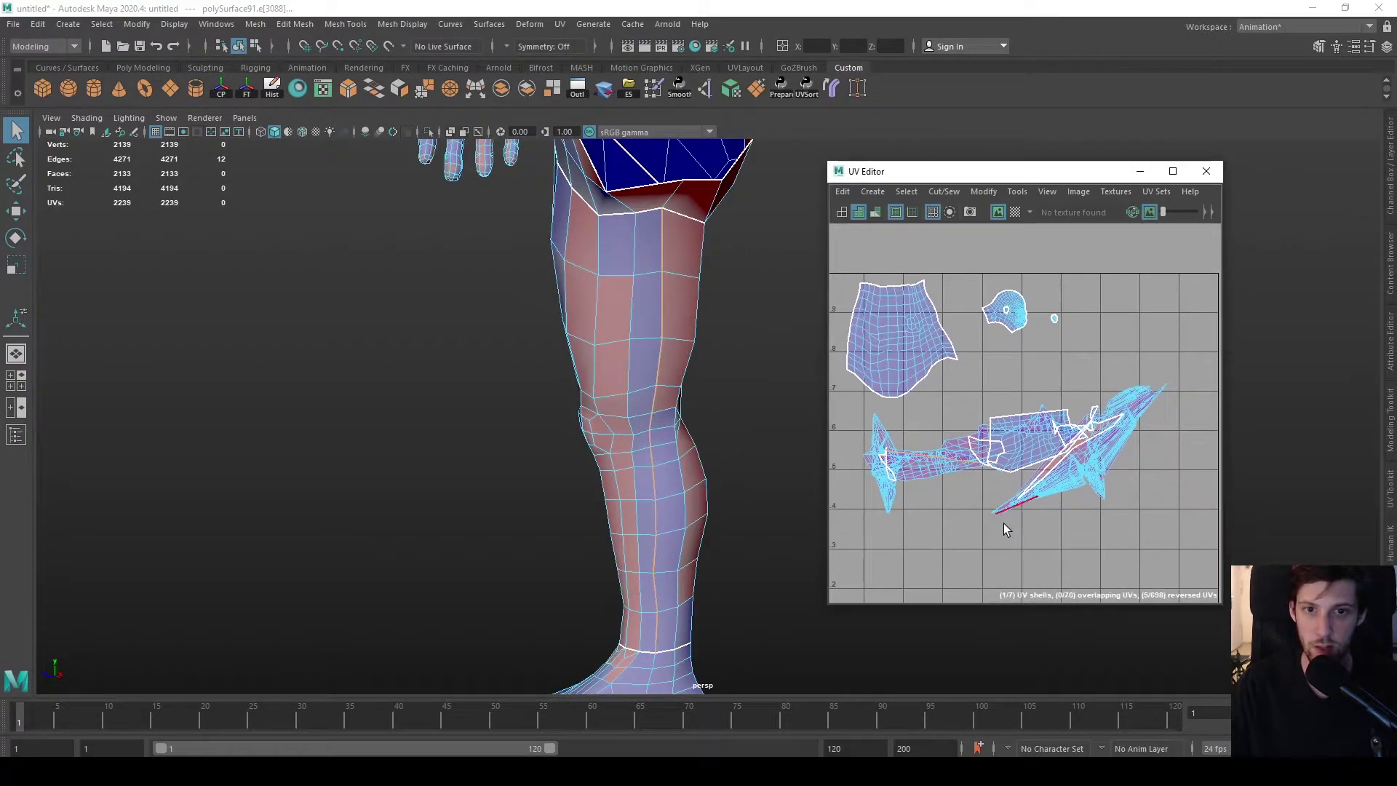
- Convert the lower leg's faces to UVs and move the shell to the upper right
{"action": "right_click_drag", "start_coordinate": [639, 371], "coordinate": [698, 394]}
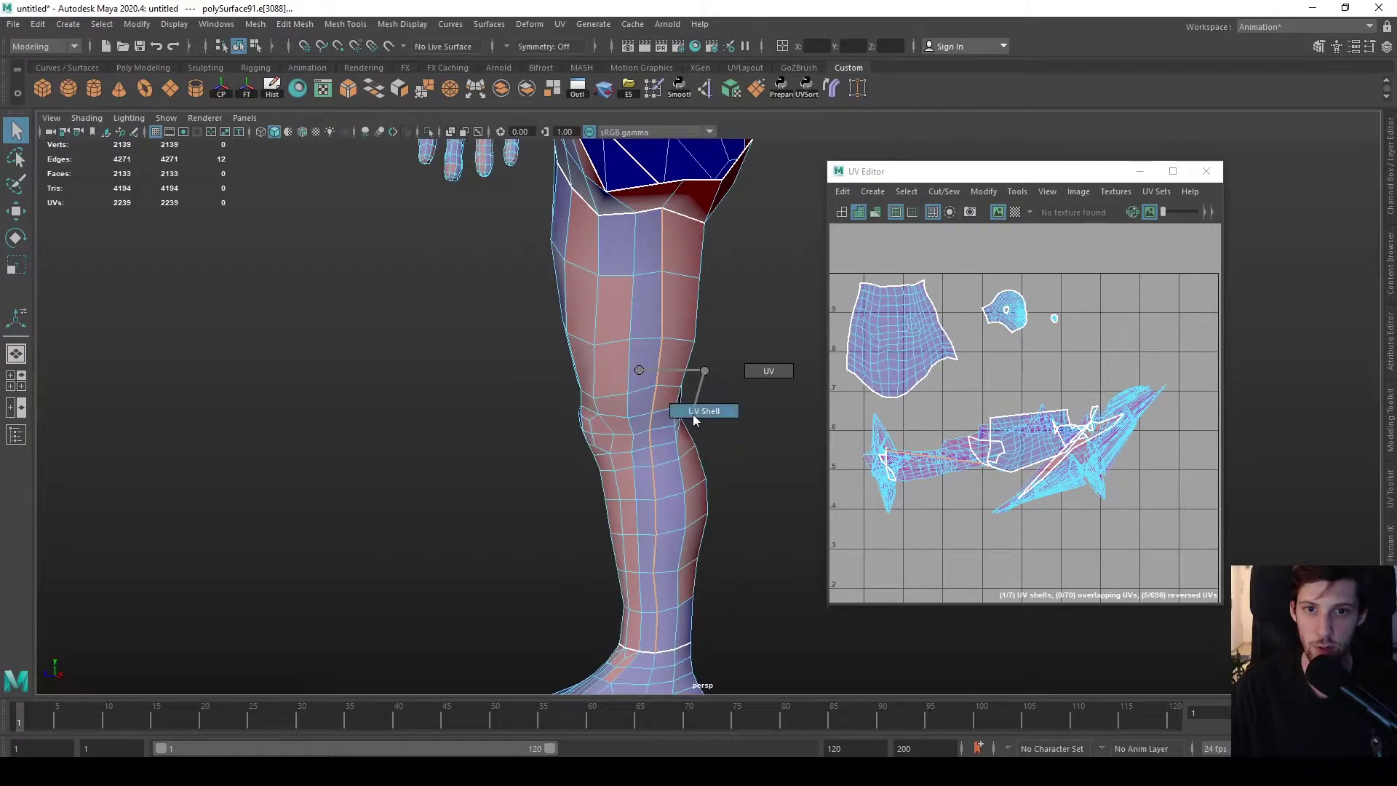
{"action": "double_click", "coordinate": [653, 353]}
{"action": "right_click_drag", "start_coordinate": [959, 413], "coordinate": [947, 468], "text": "ctrl"}
{"action": "key", "text": "w"}
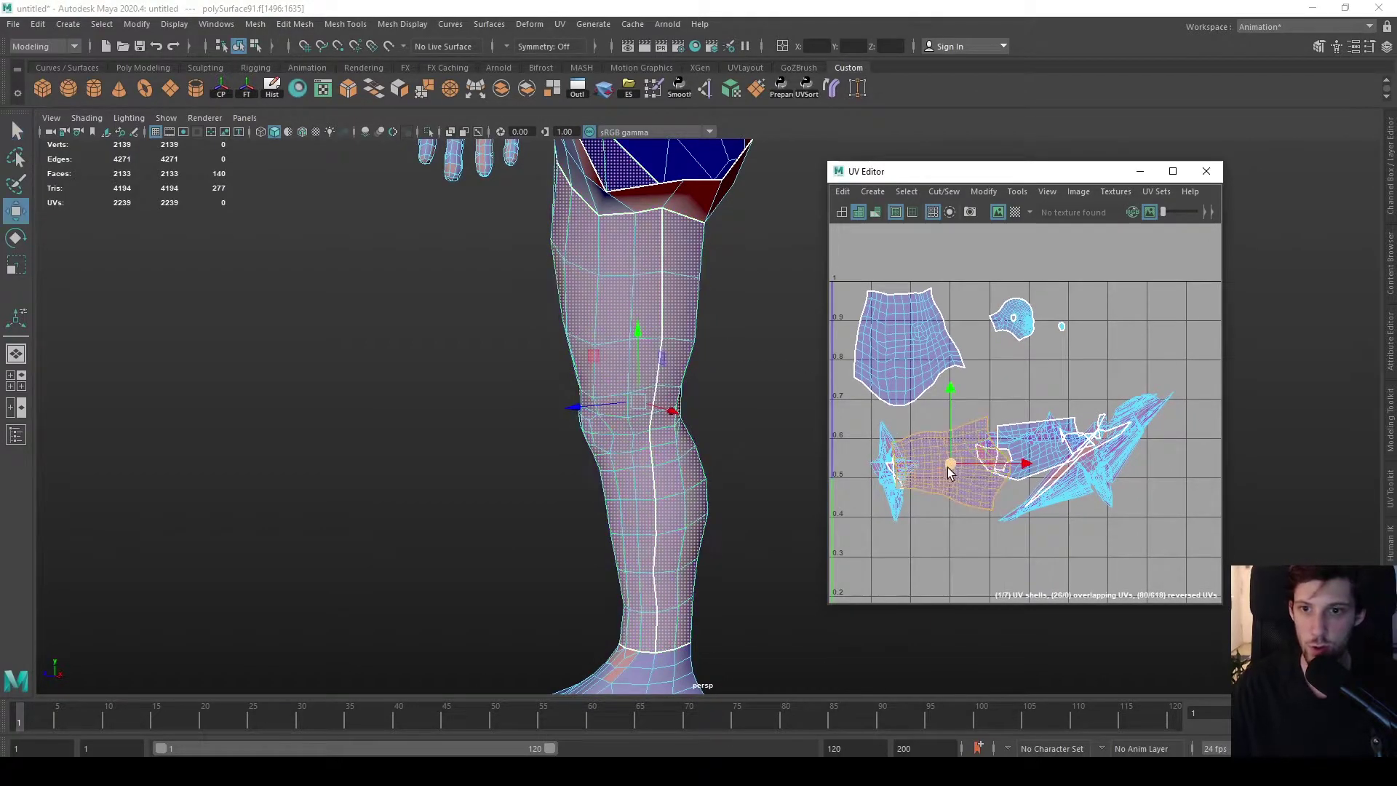
{"action": "left_click_drag", "start_coordinate": [947, 469], "coordinate": [1132, 334]}
{"action": "scroll", "coordinate": [696, 553], "scroll_direction": "down", "scroll_amount": 3}
- Select the foot's faces and orbit around it to check the separate shell
{"action": "double_click", "coordinate": [687, 454]}
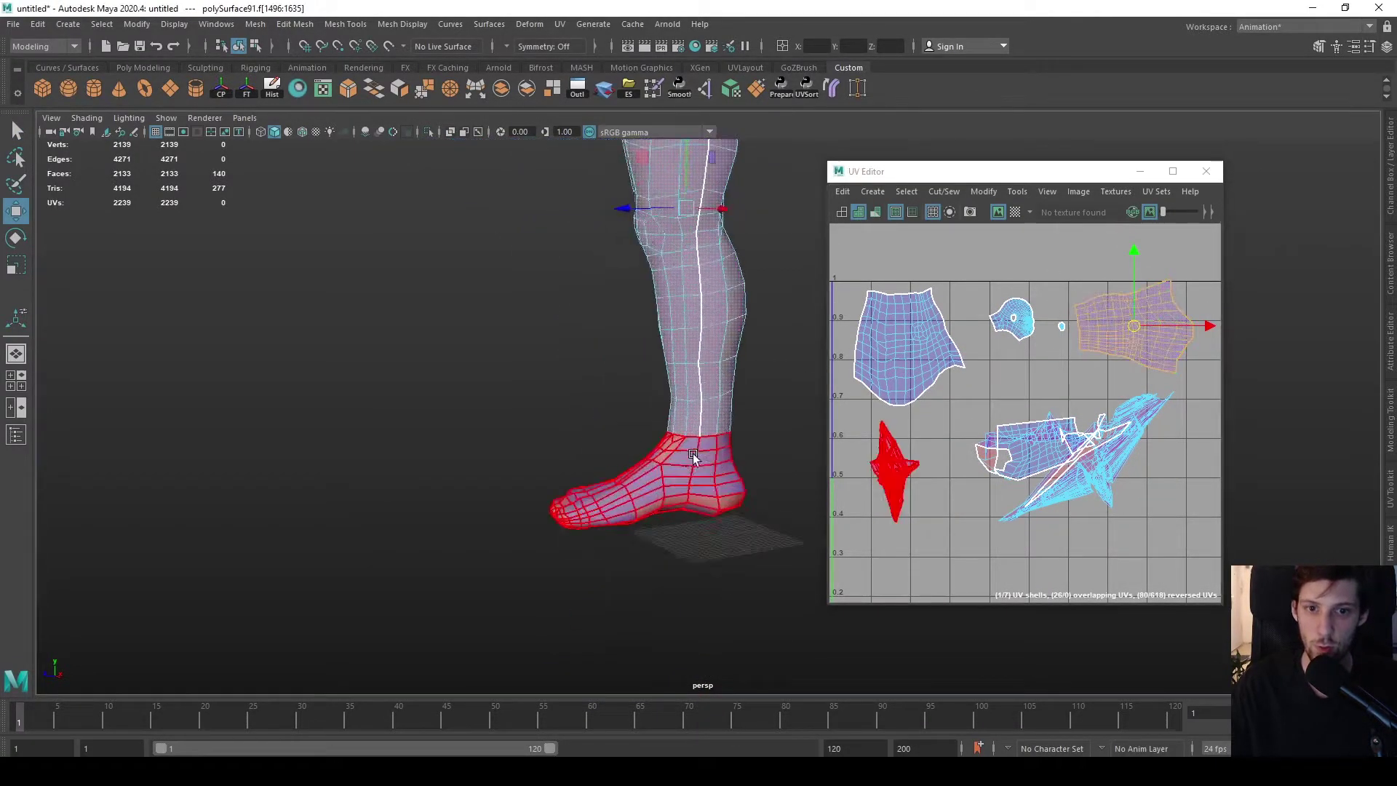
{"action": "left_click_drag", "start_coordinate": [687, 454], "coordinate": [683, 416], "text": "alt"}
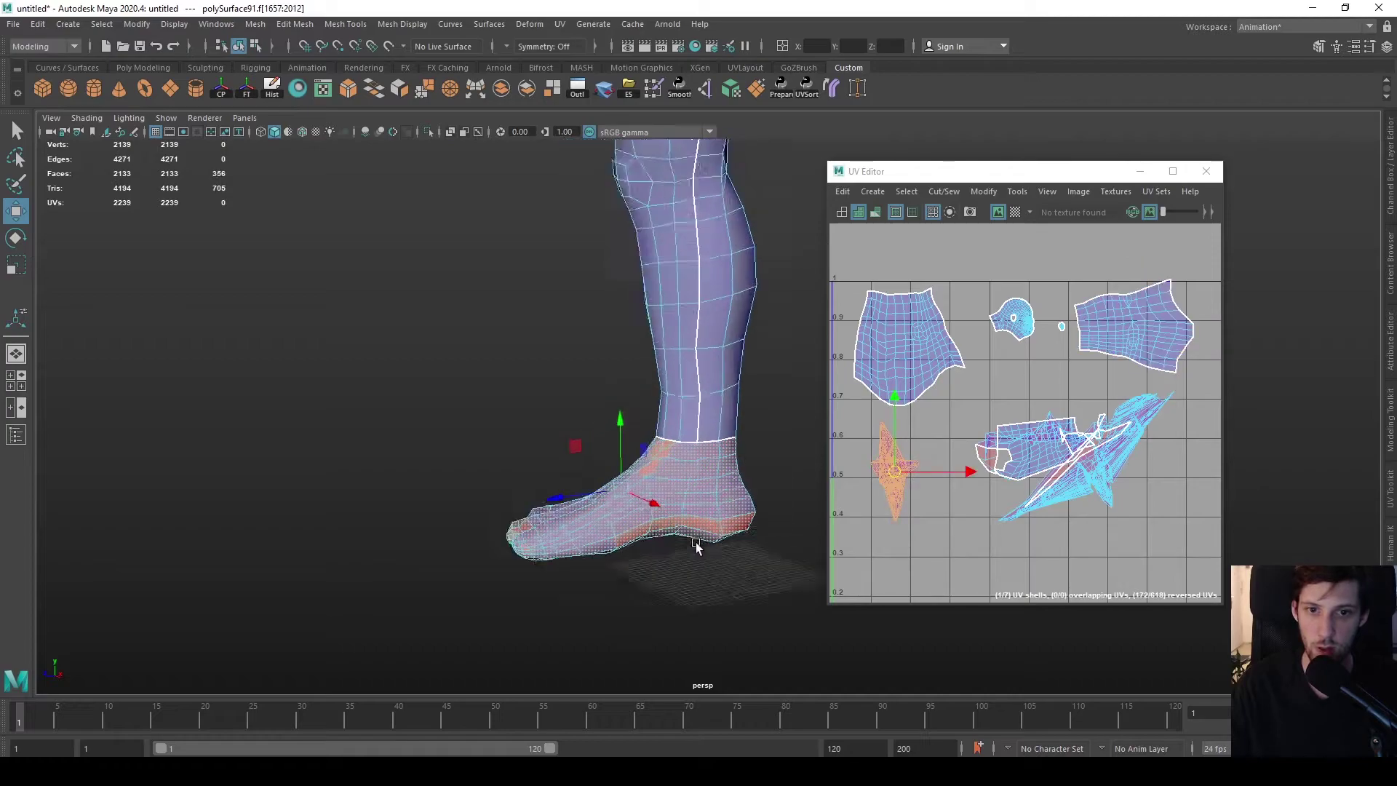
{"action": "right_click_drag", "start_coordinate": [680, 364], "coordinate": [690, 320]}
{"action": "left_click_drag", "start_coordinate": [639, 421], "coordinate": [558, 442], "text": "alt"}
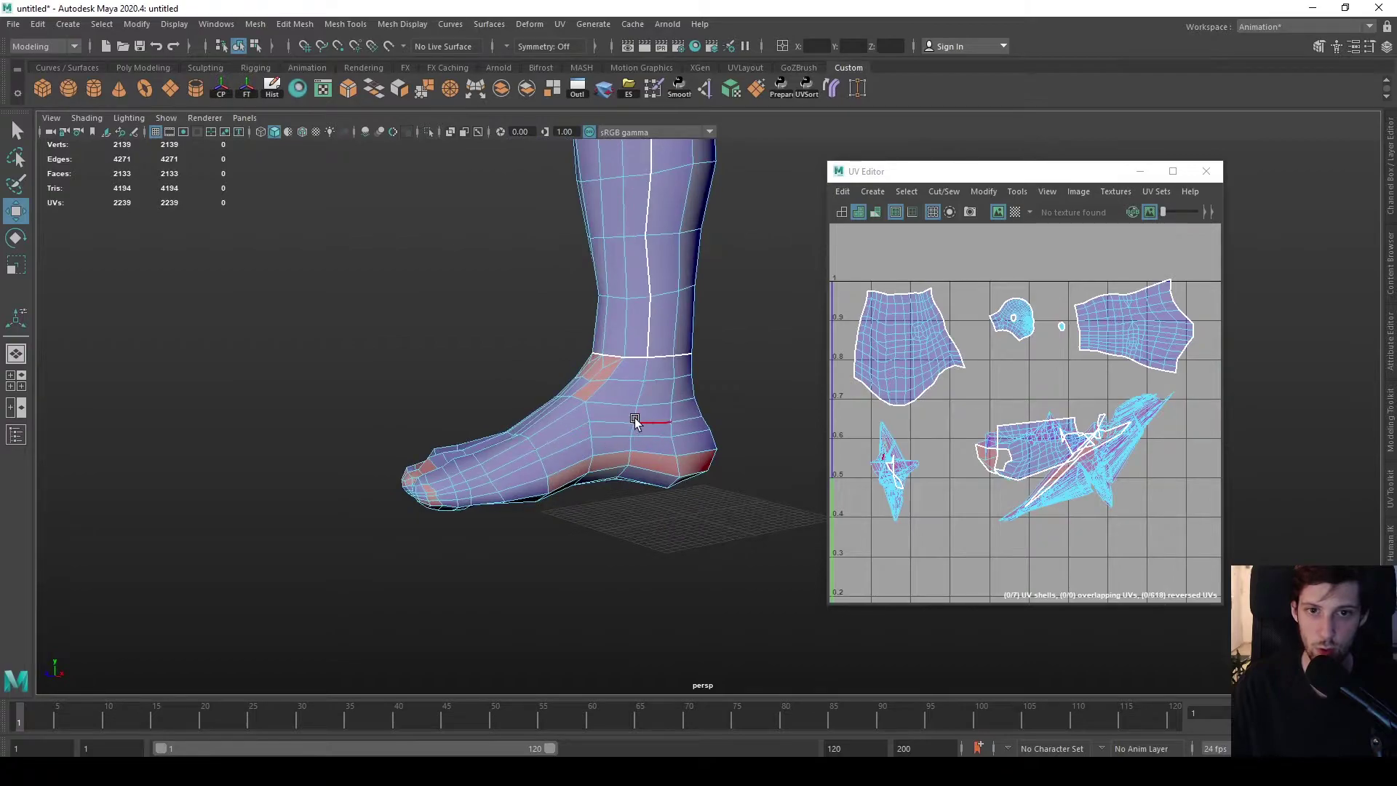
- Start the seam by selecting edges on the foot, checking them in wireframe
{"action": "left_click", "coordinate": [645, 395]}
{"action": "mouse_move", "coordinate": [644, 396]}
{"action": "left_mouse_down", "text": "alt"}
{"action": "mouse_move", "coordinate": [597, 451]}
{"action": "mouse_move", "coordinate": [633, 406]}
{"action": "left_mouse_up", "text": "alt"}
{"action": "key", "text": "q"}
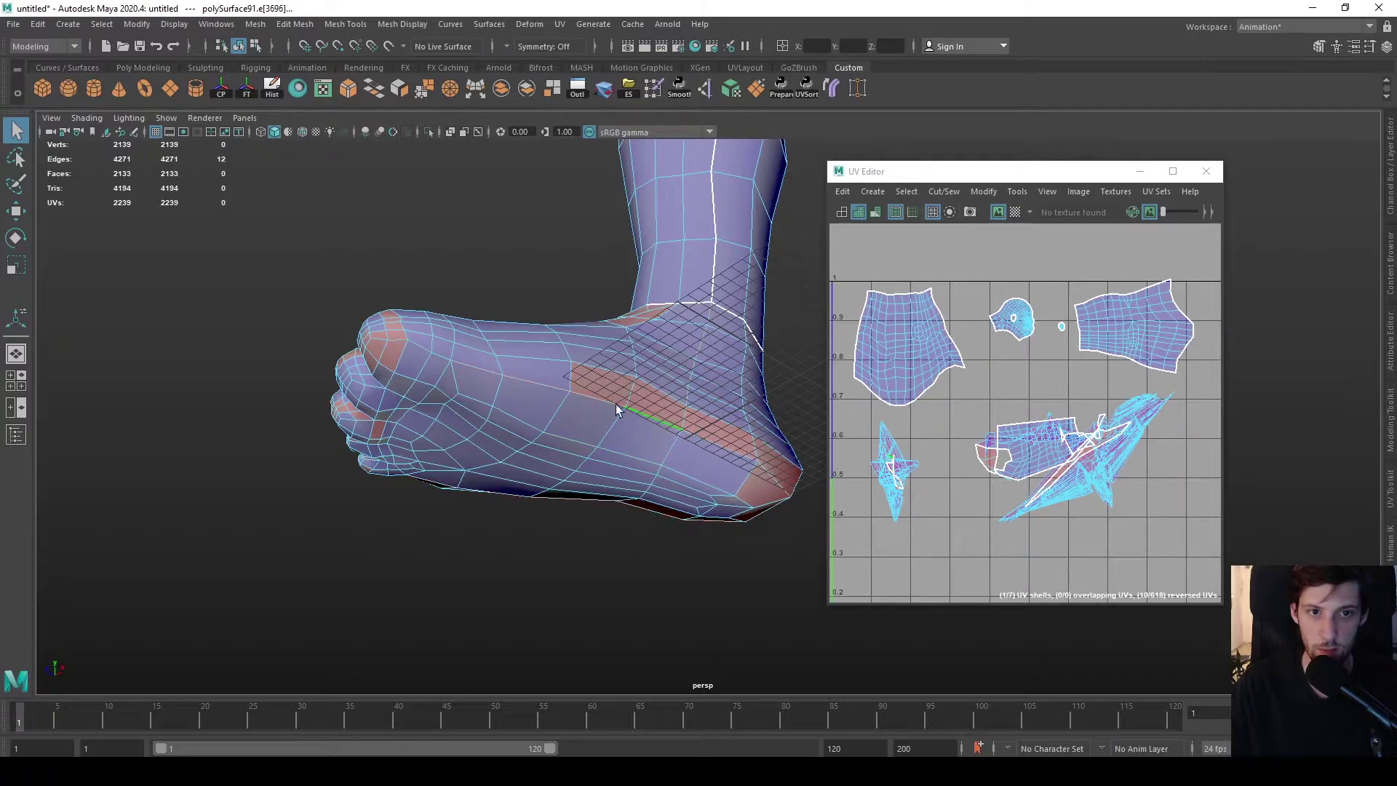
{"action": "scroll", "coordinate": [508, 390], "scroll_direction": "up", "scroll_amount": 5}
{"action": "key", "text": "4"}
{"action": "key", "text": "r"}
{"action": "scroll", "coordinate": [568, 422], "scroll_direction": "down", "scroll_amount": 5}
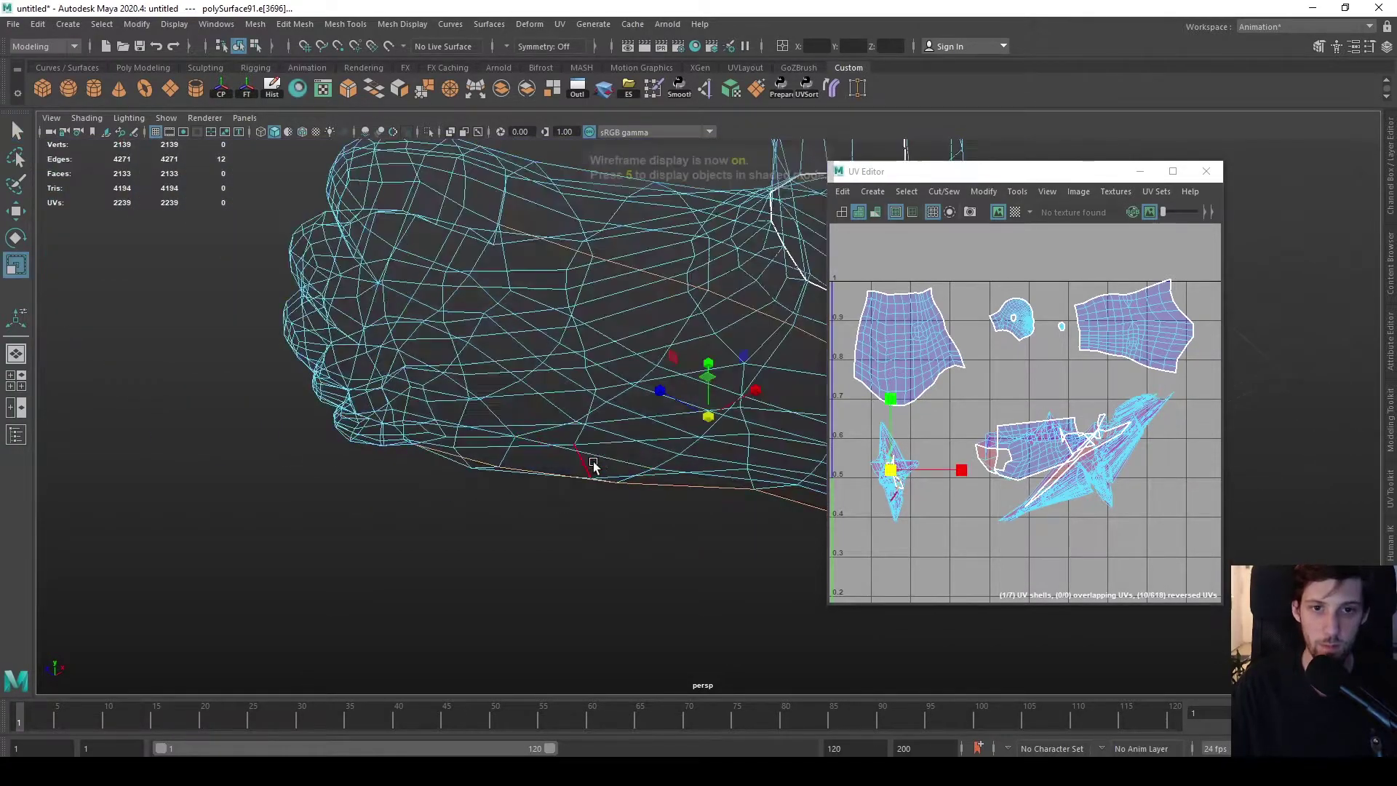
{"action": "key", "text": "5"}
{"action": "scroll", "coordinate": [602, 365], "scroll_direction": "up", "scroll_amount": 3}
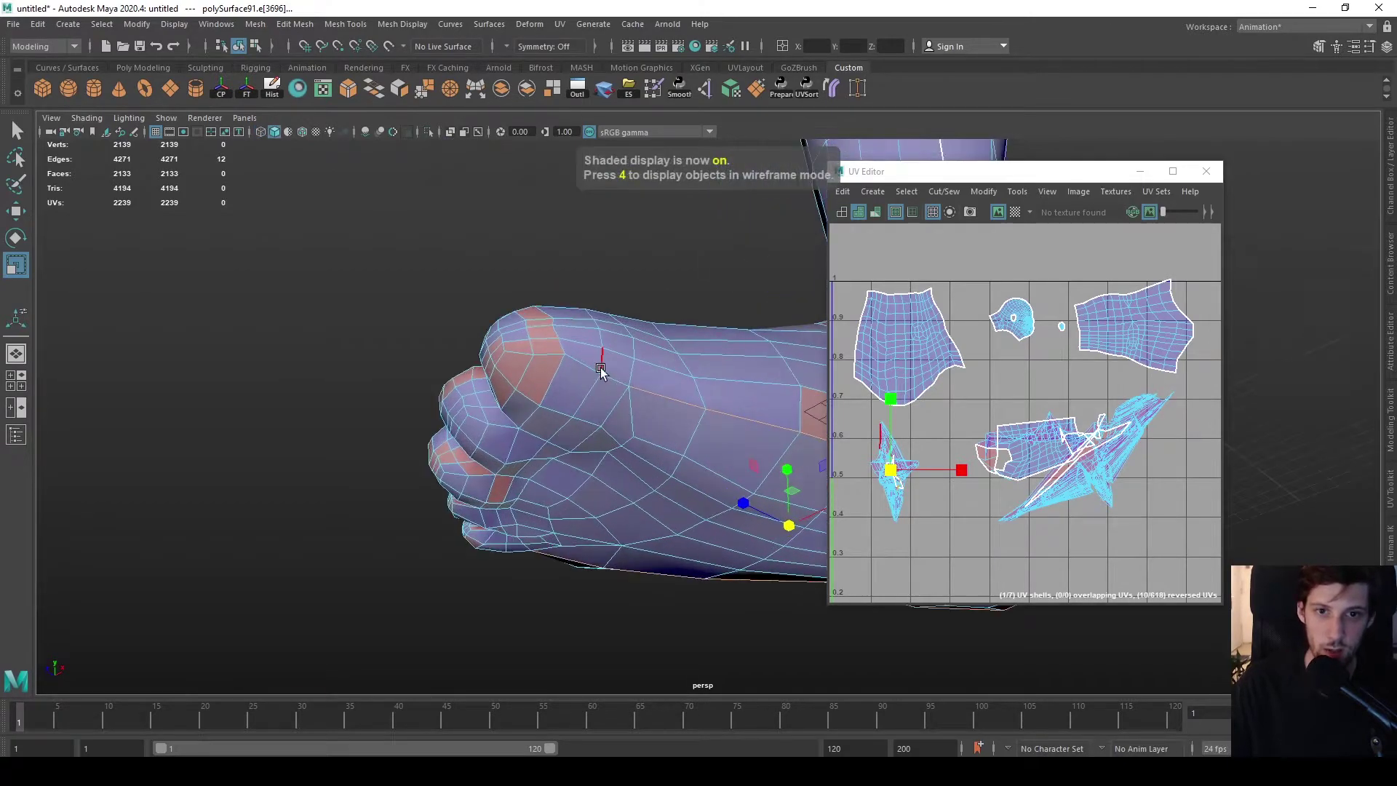
{"action": "left_click", "coordinate": [524, 352], "text": "shift"}
{"action": "left_click_drag", "start_coordinate": [524, 352], "coordinate": [728, 339], "text": "alt"}
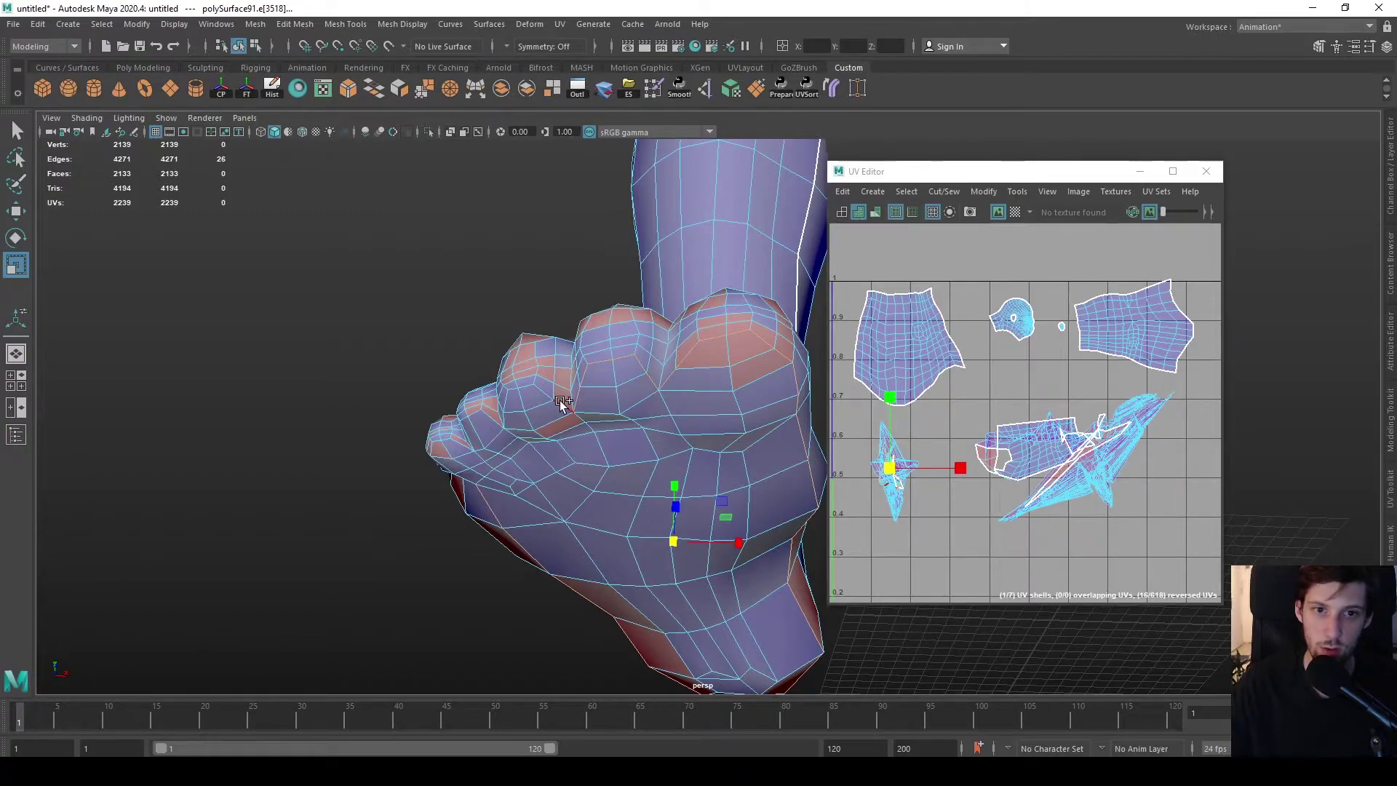
- Add the knuckle edges and the edges between the fingers to the fist seam
{"action": "left_click", "coordinate": [512, 391], "text": "shift"}
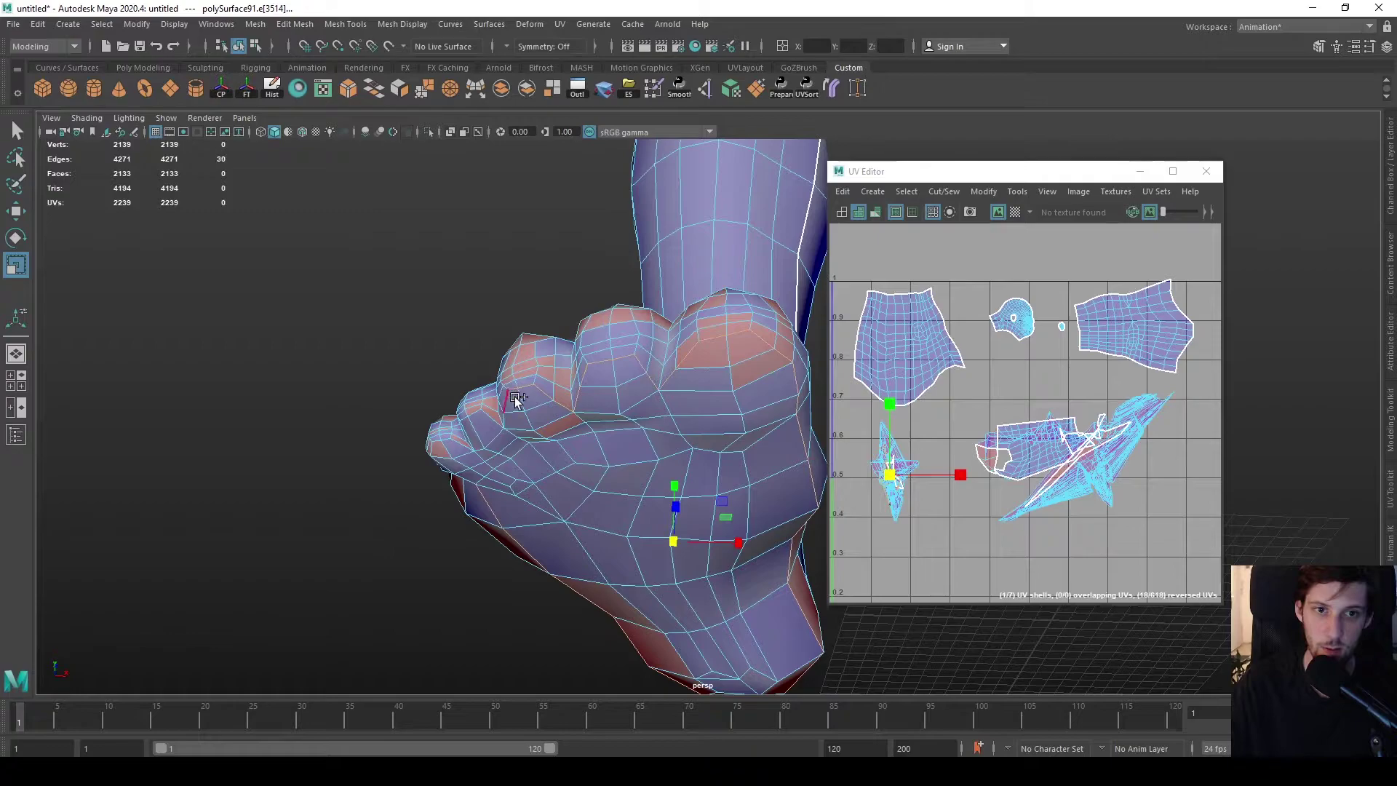
{"action": "left_click_drag", "start_coordinate": [518, 405], "coordinate": [723, 468], "text": "alt"}
{"action": "left_click", "coordinate": [660, 478], "text": "shift"}
{"action": "left_click", "coordinate": [578, 465], "text": "shift"}
{"action": "left_click", "coordinate": [499, 472], "text": "shift"}
{"action": "left_click", "coordinate": [472, 520], "text": "shift"}
{"action": "left_click_drag", "start_coordinate": [518, 529], "coordinate": [611, 502], "text": "alt"}
- Select the palm UV shell and move it up and right, out of the overlap
{"action": "right_click", "coordinate": [647, 353]}
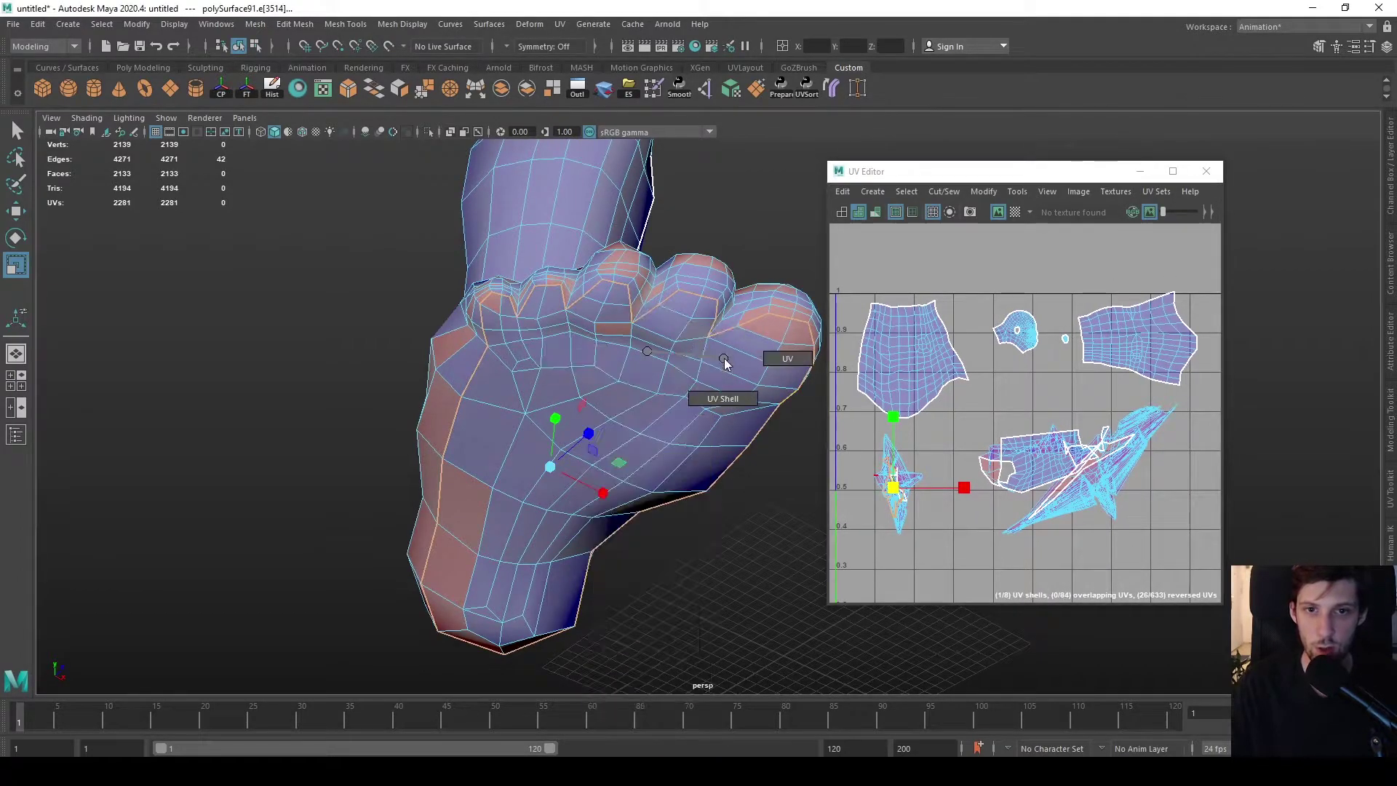
{"action": "right_click_drag", "start_coordinate": [724, 364], "coordinate": [692, 393]}
{"action": "left_click", "coordinate": [687, 387]}
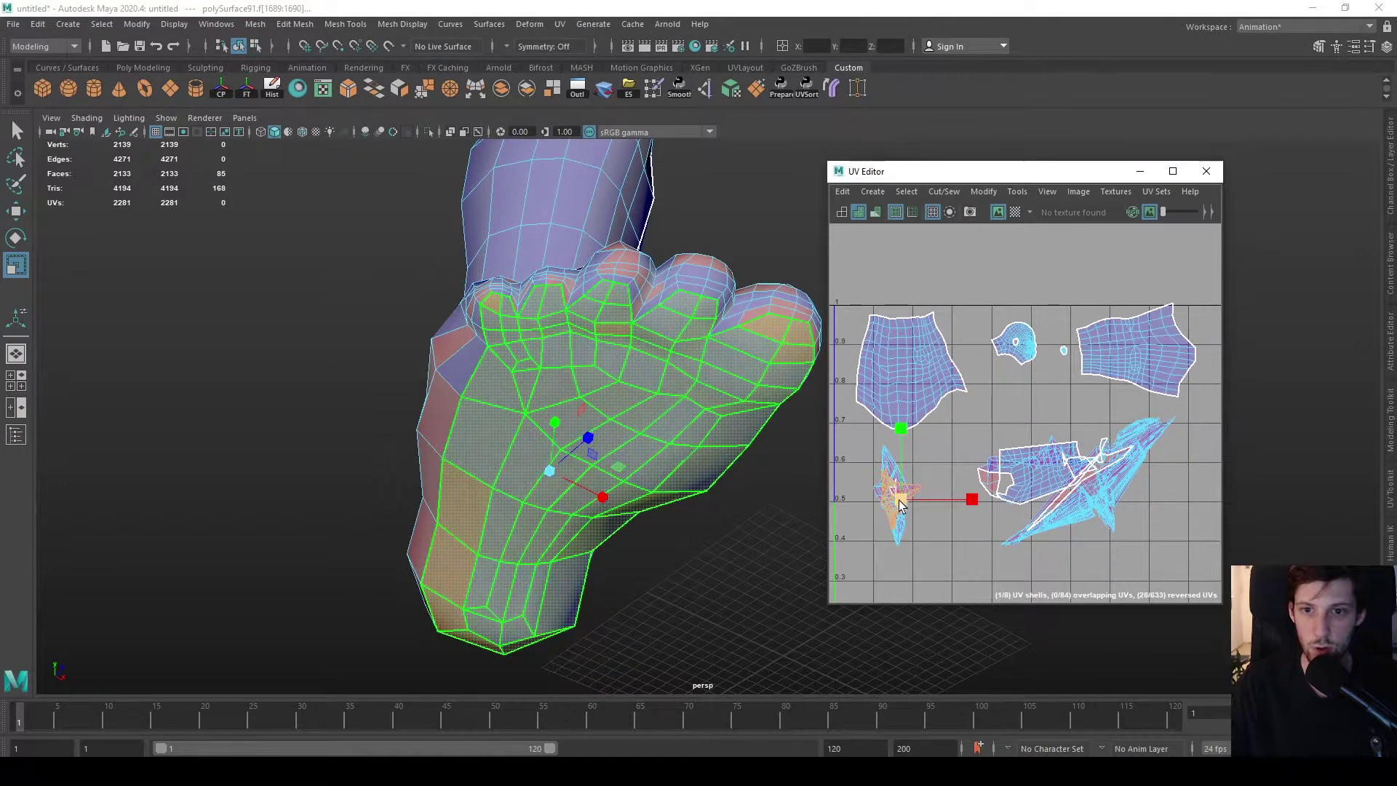
{"action": "key", "text": "w"}
{"action": "left_click_drag", "start_coordinate": [901, 499], "coordinate": [996, 416]}
{"action": "left_click_drag", "start_coordinate": [728, 437], "coordinate": [601, 420], "text": "alt"}
{"action": "scroll", "coordinate": [602, 470], "scroll_direction": "up", "scroll_amount": 5}
- Cut the foot UVs along the ankle and heel edges
{"action": "right_click", "coordinate": [609, 374]}
{"action": "left_click", "coordinate": [609, 327]}
{"action": "left_click", "coordinate": [632, 421]}
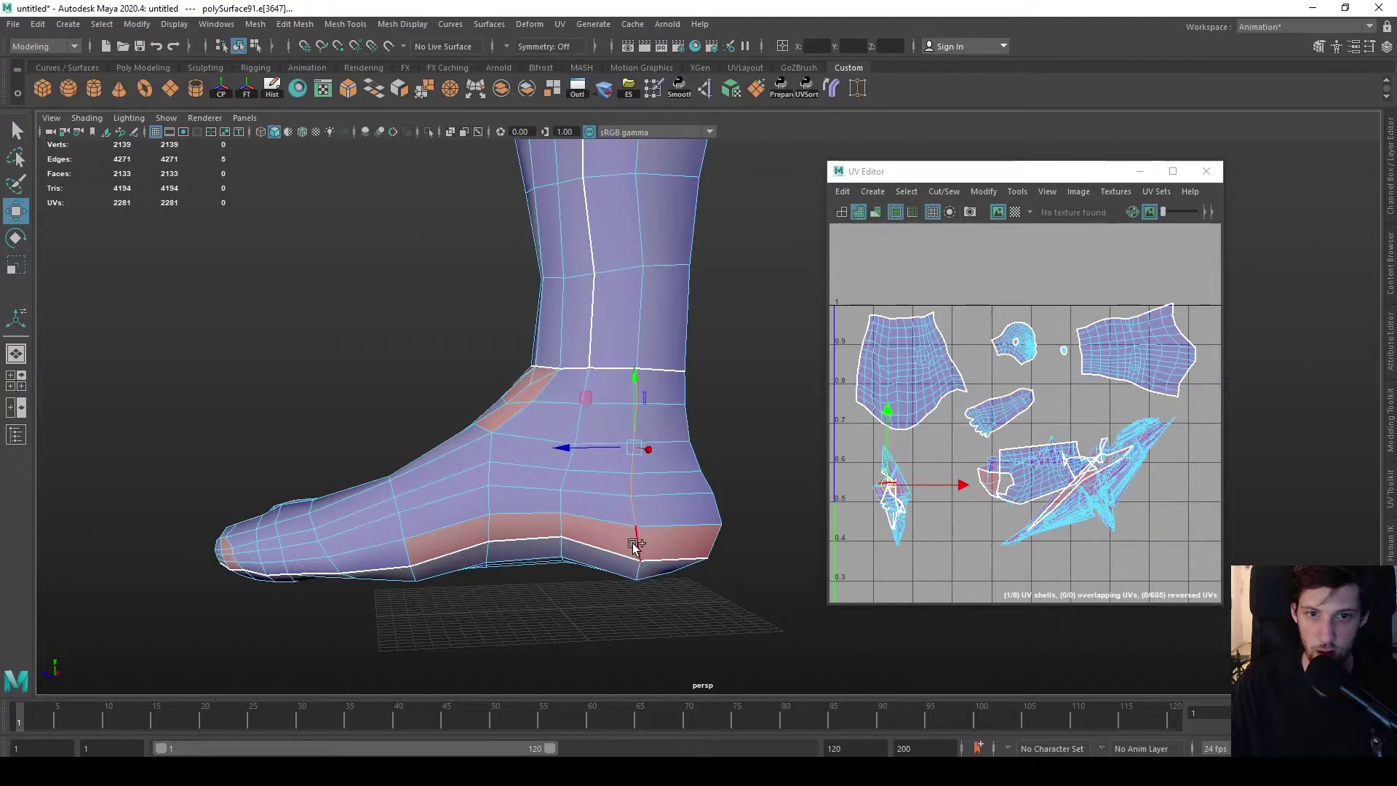
{"action": "left_click", "coordinate": [633, 539], "text": "shift"}
{"action": "right_click_drag", "start_coordinate": [627, 456], "coordinate": [713, 374], "text": "shift"}
- Unfold the collapsed foot shell flat and move the sole shell beside it
{"action": "left_click", "coordinate": [658, 412]}
{"action": "middle_click_drag", "start_coordinate": [957, 517], "coordinate": [981, 518], "text": "alt"}
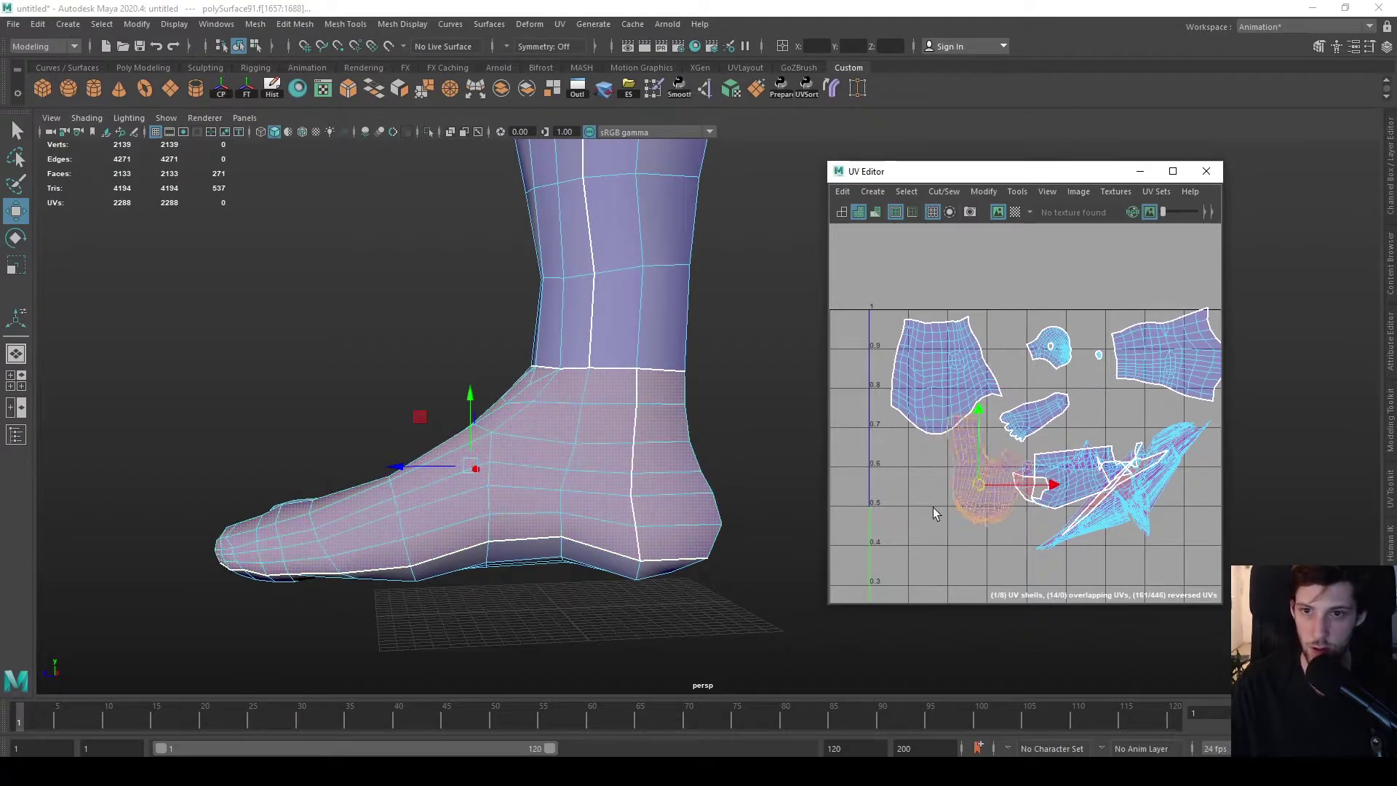
{"action": "right_click_drag", "start_coordinate": [931, 508], "coordinate": [907, 516], "text": "shift"}
{"action": "left_click", "coordinate": [1033, 416]}
{"action": "left_click_drag", "start_coordinate": [1033, 430], "coordinate": [971, 454]}
- Select the ankle shell, then the torso side UV shell, inspecting the torso from several angles
{"action": "left_click_drag", "start_coordinate": [640, 277], "coordinate": [609, 265], "text": "alt"}
{"action": "left_click", "coordinate": [689, 268]}
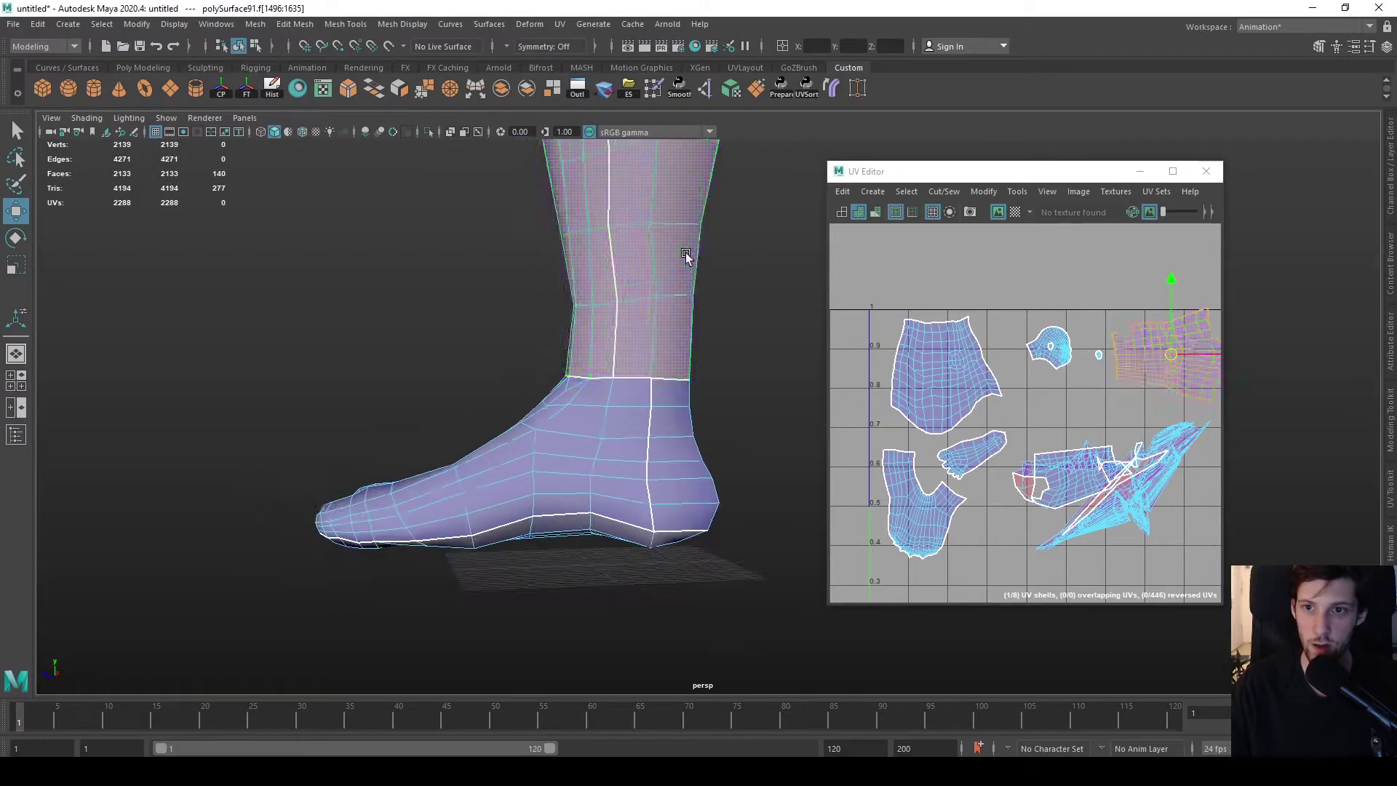
{"action": "left_click_drag", "start_coordinate": [692, 268], "coordinate": [745, 336], "text": "alt"}
{"action": "middle_click_drag", "start_coordinate": [745, 336], "coordinate": [677, 446], "text": "alt"}
{"action": "left_click_drag", "start_coordinate": [677, 447], "coordinate": [661, 468], "text": "alt"}
{"action": "scroll", "coordinate": [580, 456], "scroll_direction": "up", "scroll_amount": 4}
{"action": "left_click", "coordinate": [736, 401]}
{"action": "left_click_drag", "start_coordinate": [736, 402], "coordinate": [635, 481], "text": "alt"}
{"action": "middle_click_drag", "start_coordinate": [1015, 540], "coordinate": [1008, 518], "text": "alt"}
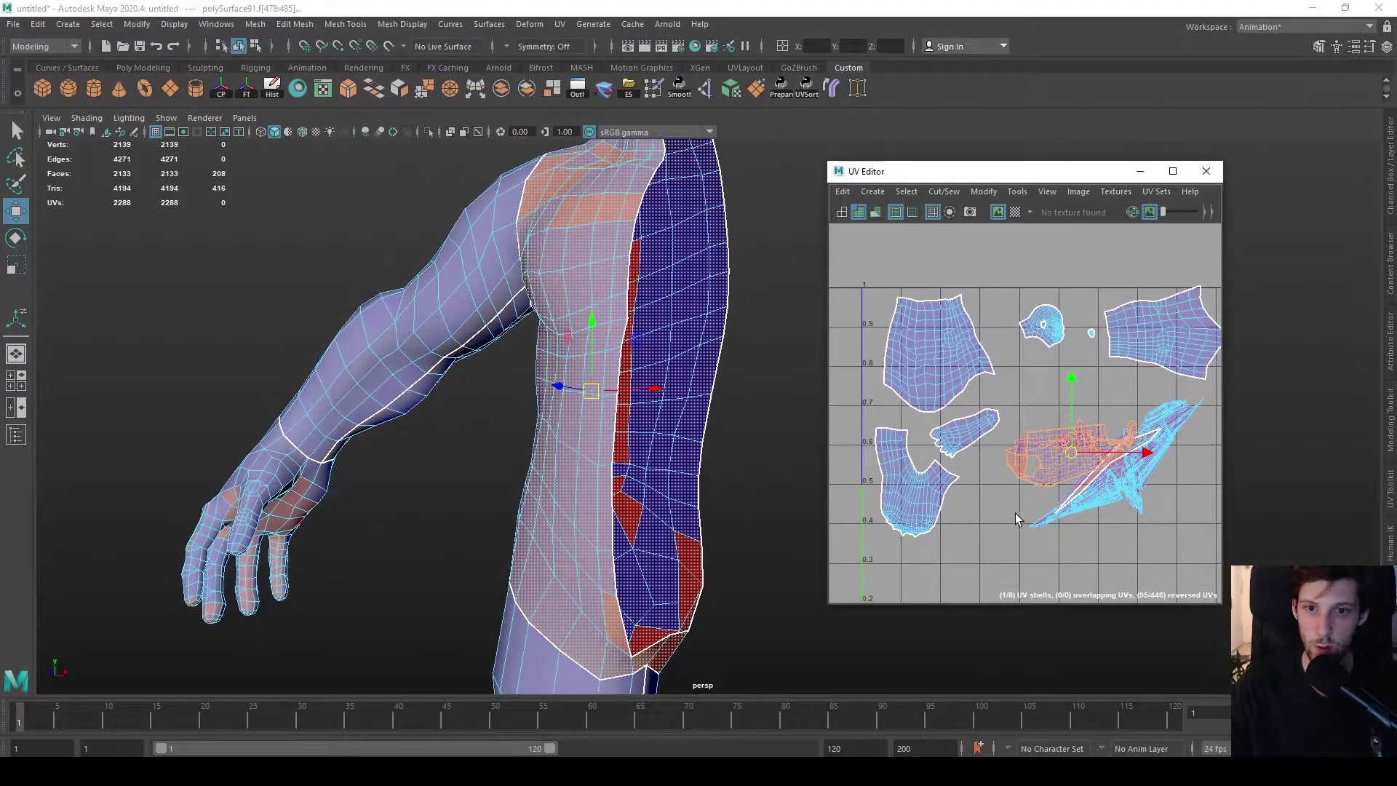
{"action": "scroll", "coordinate": [632, 562], "scroll_direction": "down", "scroll_amount": 3}
{"action": "left_click_drag", "start_coordinate": [674, 568], "coordinate": [758, 580], "text": "alt"}
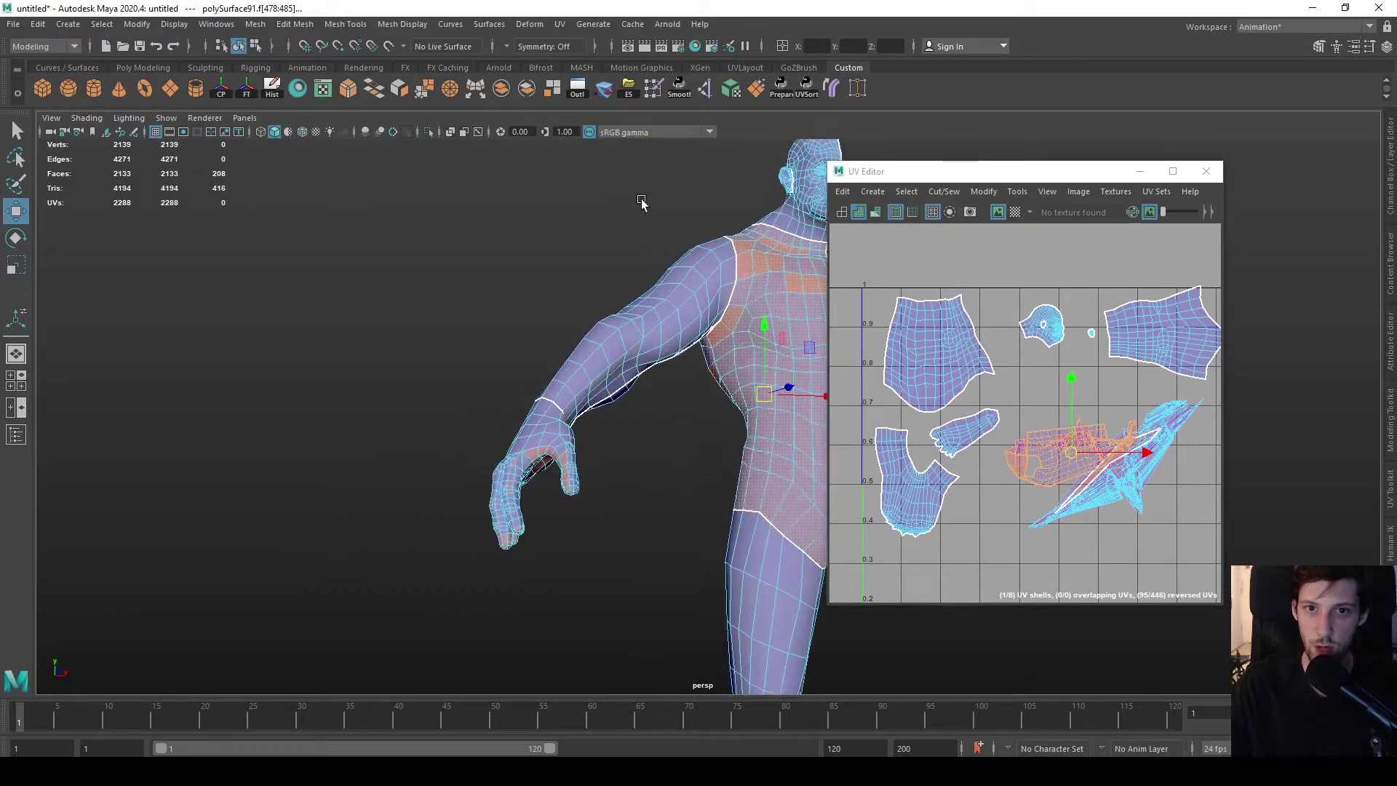
{"action": "scroll", "coordinate": [607, 359], "scroll_direction": "up", "scroll_amount": 3}
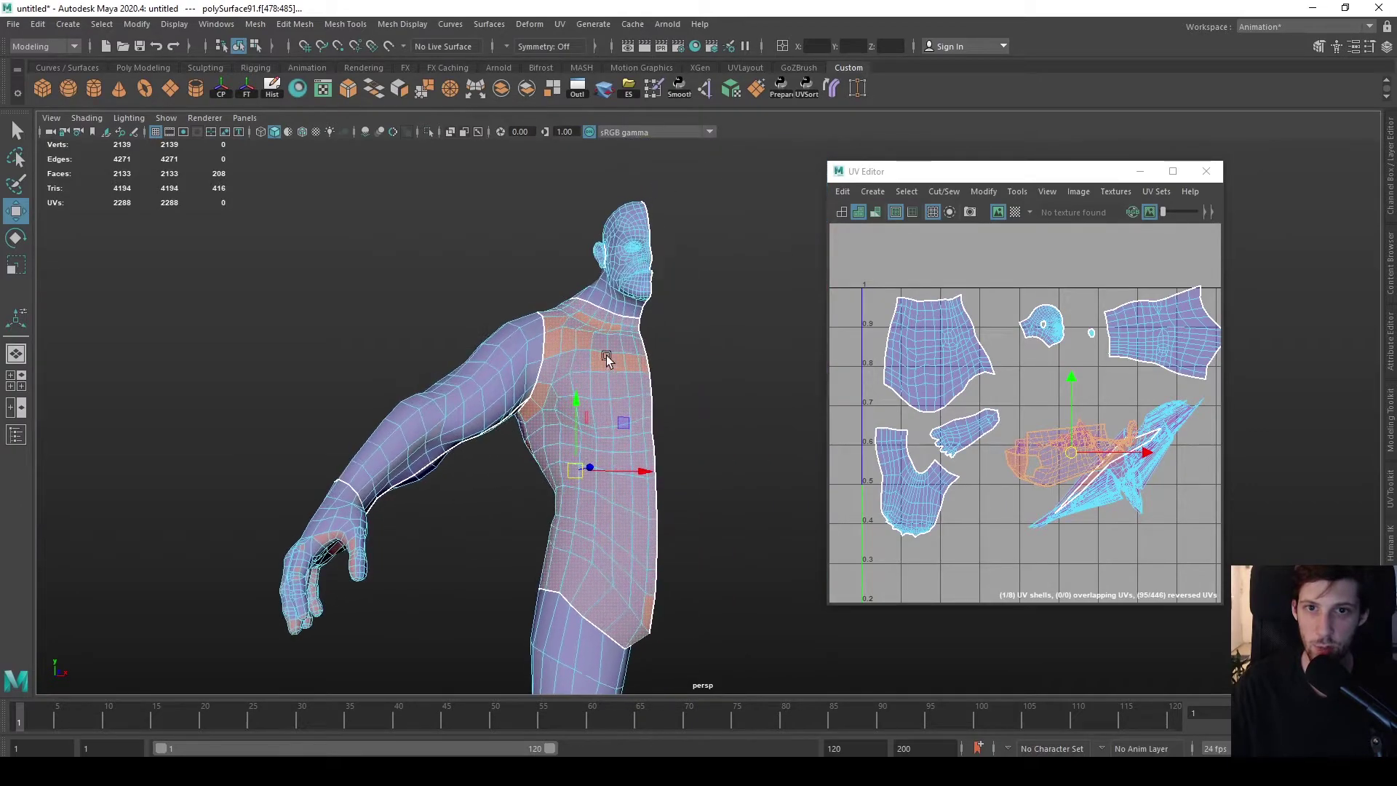
{"action": "left_click_drag", "start_coordinate": [607, 359], "coordinate": [693, 389], "text": "alt"}
{"action": "middle_click_drag", "start_coordinate": [1019, 518], "coordinate": [1020, 496], "text": "alt"}
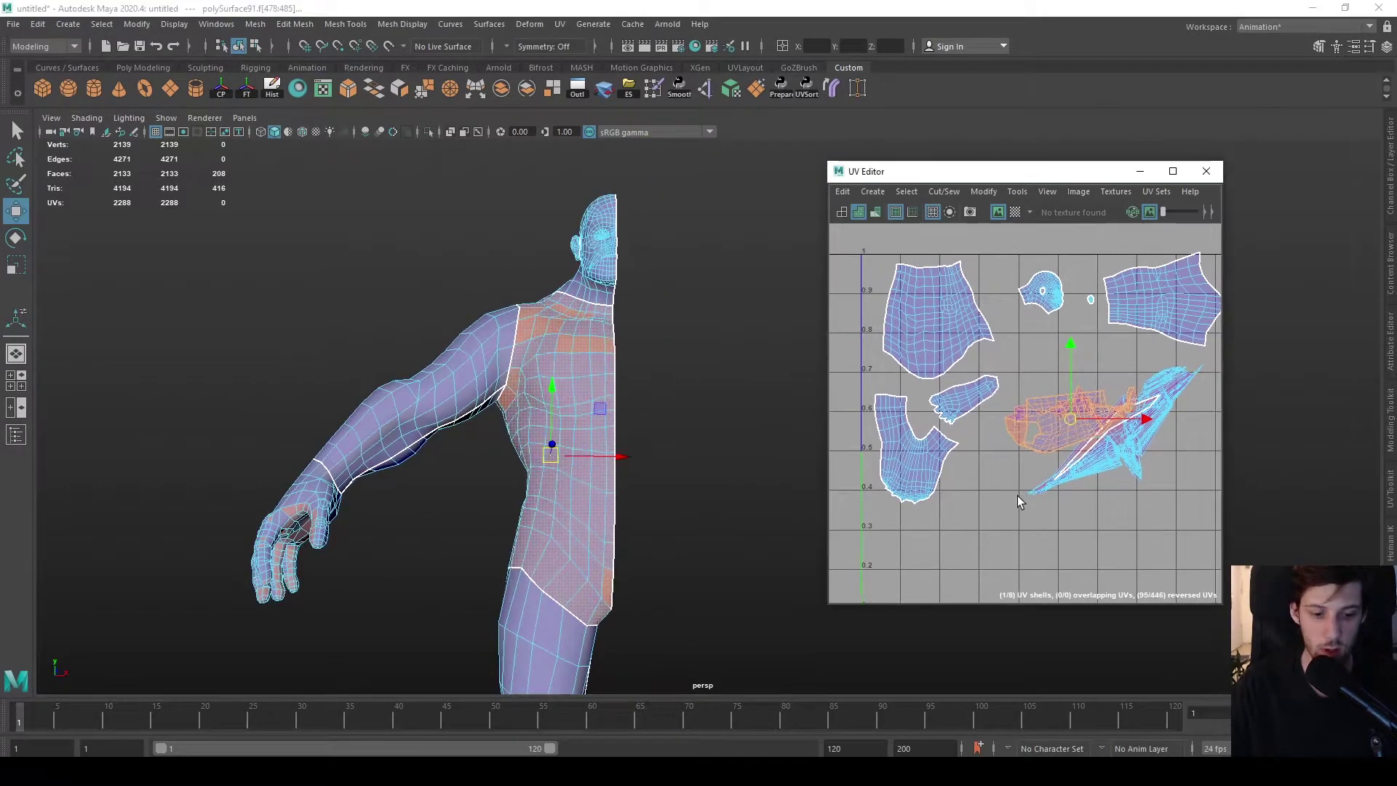
- Shift the torso UV shell up and to the left
{"action": "left_click_drag", "start_coordinate": [1070, 420], "coordinate": [1051, 393]}
{"action": "scroll", "coordinate": [570, 468], "scroll_direction": "up", "scroll_amount": 3}
{"action": "scroll", "coordinate": [434, 461], "scroll_direction": "up", "scroll_amount": 3}
{"action": "left_click_drag", "start_coordinate": [434, 462], "coordinate": [505, 391], "text": "alt"}
- Select the first hand seam edges, continuing along the thumb crease
{"action": "right_click_drag", "start_coordinate": [512, 350], "coordinate": [516, 287]}
{"action": "left_click_drag", "start_coordinate": [612, 334], "coordinate": [650, 446], "text": "alt"}
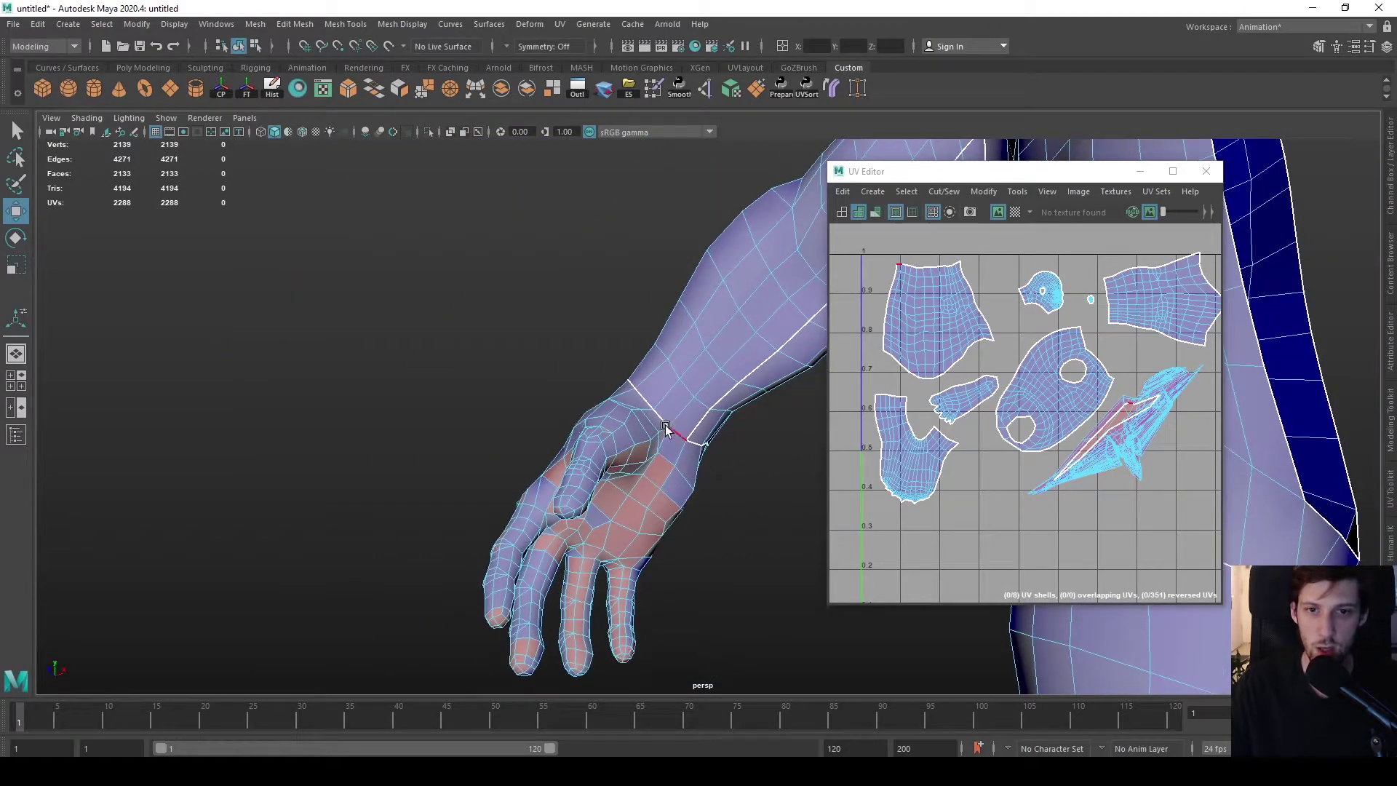
{"action": "scroll", "coordinate": [657, 431], "scroll_direction": "up", "scroll_amount": 3}
{"action": "scroll", "coordinate": [753, 357], "scroll_direction": "down", "scroll_amount": 3}
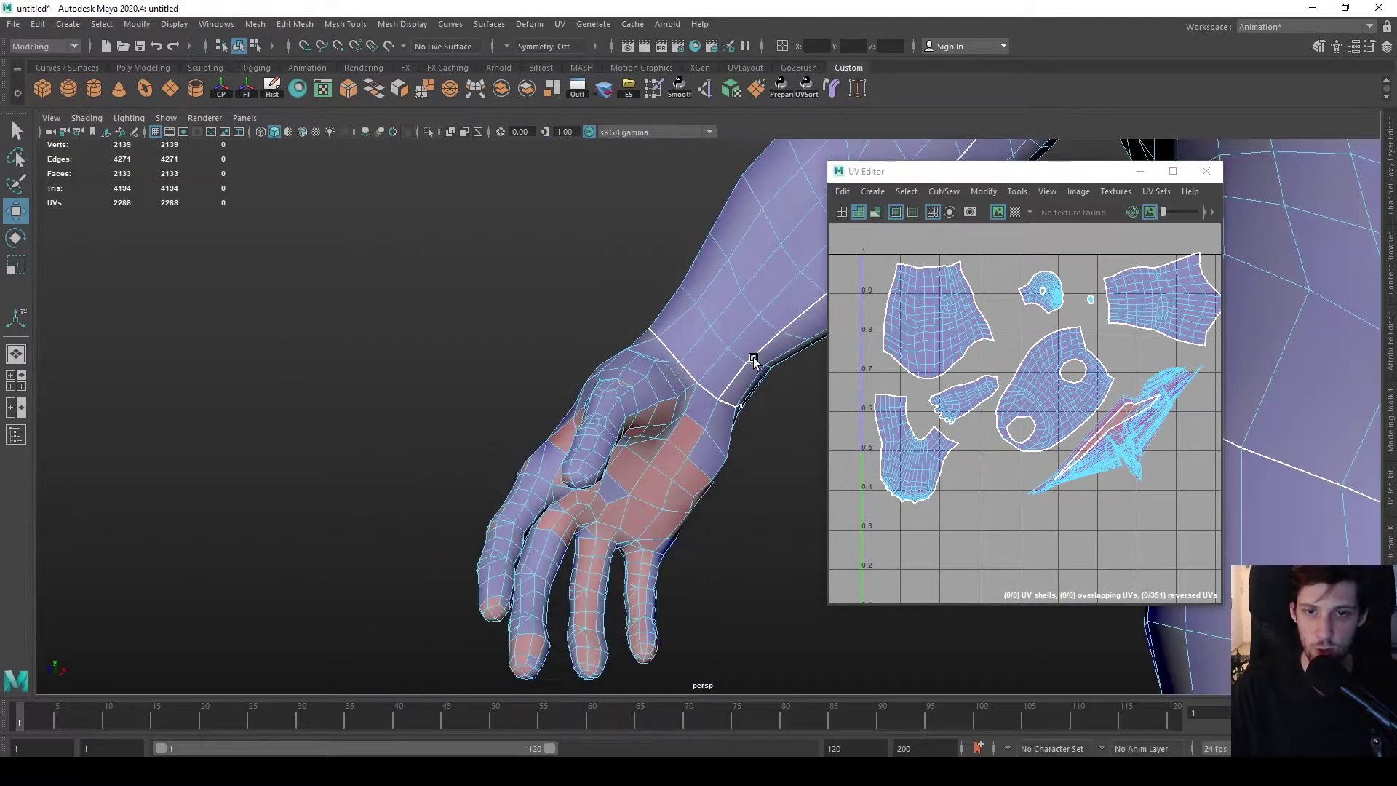
{"action": "scroll", "coordinate": [704, 386], "scroll_direction": "up", "scroll_amount": 3}
{"action": "left_click", "coordinate": [656, 372]}
{"action": "left_click", "coordinate": [632, 389], "text": "shift"}
{"action": "left_click", "coordinate": [601, 401], "text": "shift"}
{"action": "left_click_drag", "start_coordinate": [609, 405], "coordinate": [679, 358], "text": "alt"}
{"action": "key", "text": "q"}
{"action": "left_click", "coordinate": [577, 406], "text": "shift"}
{"action": "left_click", "coordinate": [554, 414], "text": "shift"}
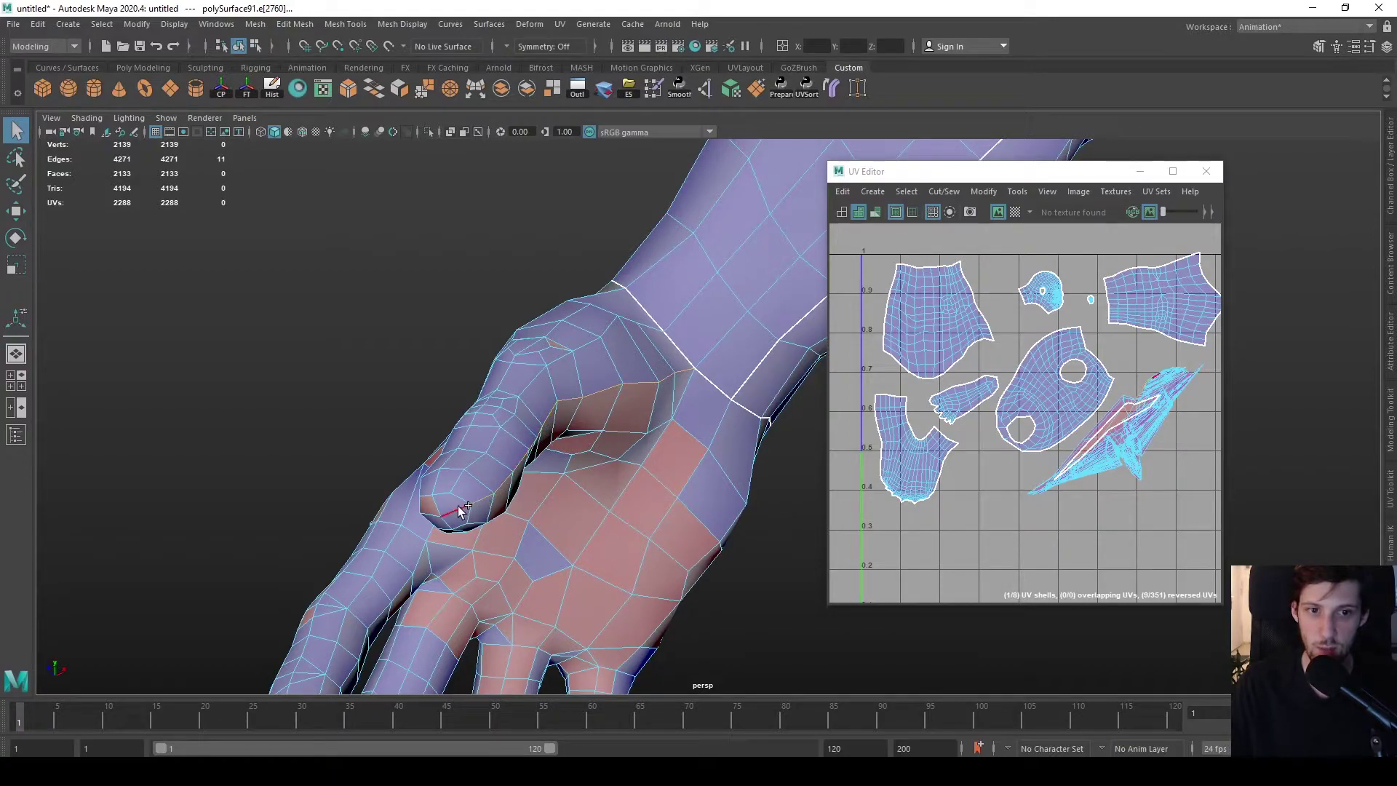
- Add finger and fingertip edges to the hand seam, removing one stray edge
{"action": "left_click_drag", "start_coordinate": [463, 525], "coordinate": [509, 466], "text": "alt"}
{"action": "middle_click_drag", "start_coordinate": [509, 466], "coordinate": [581, 442], "text": "alt"}
{"action": "left_click_drag", "start_coordinate": [582, 441], "coordinate": [696, 409], "text": "alt"}
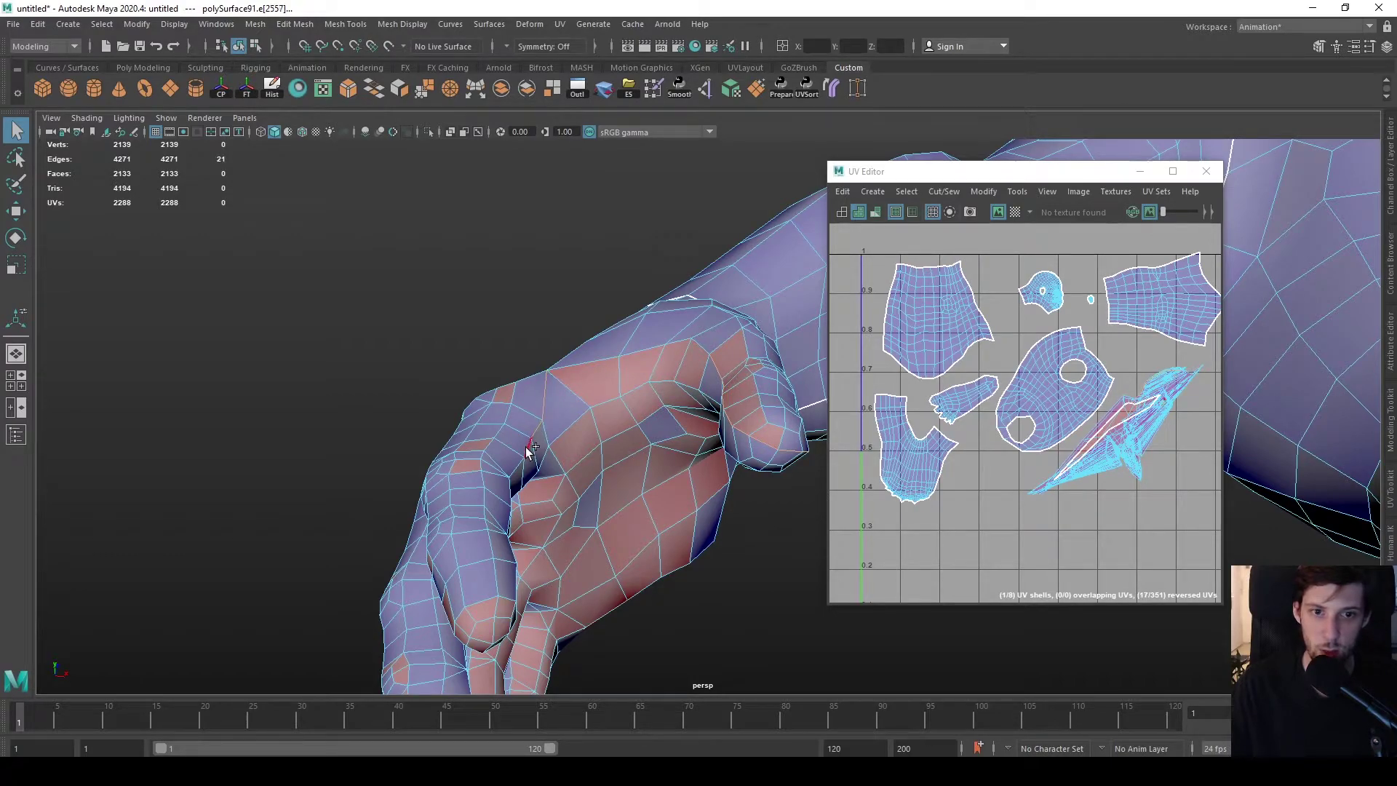
{"action": "left_click_drag", "start_coordinate": [539, 510], "coordinate": [477, 464], "text": "alt"}
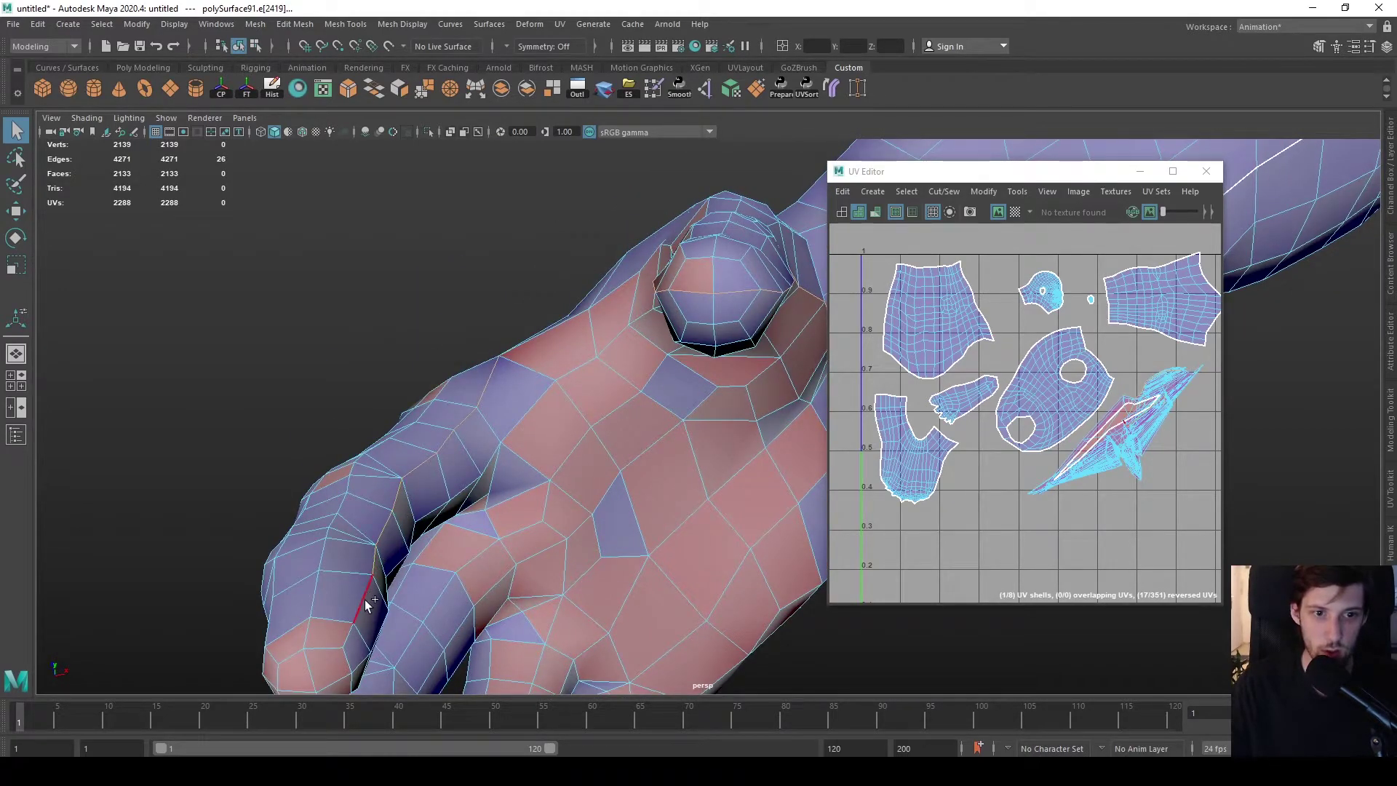
{"action": "left_click", "coordinate": [351, 683], "text": "shift"}
{"action": "left_click_drag", "start_coordinate": [352, 683], "coordinate": [556, 510], "text": "alt"}
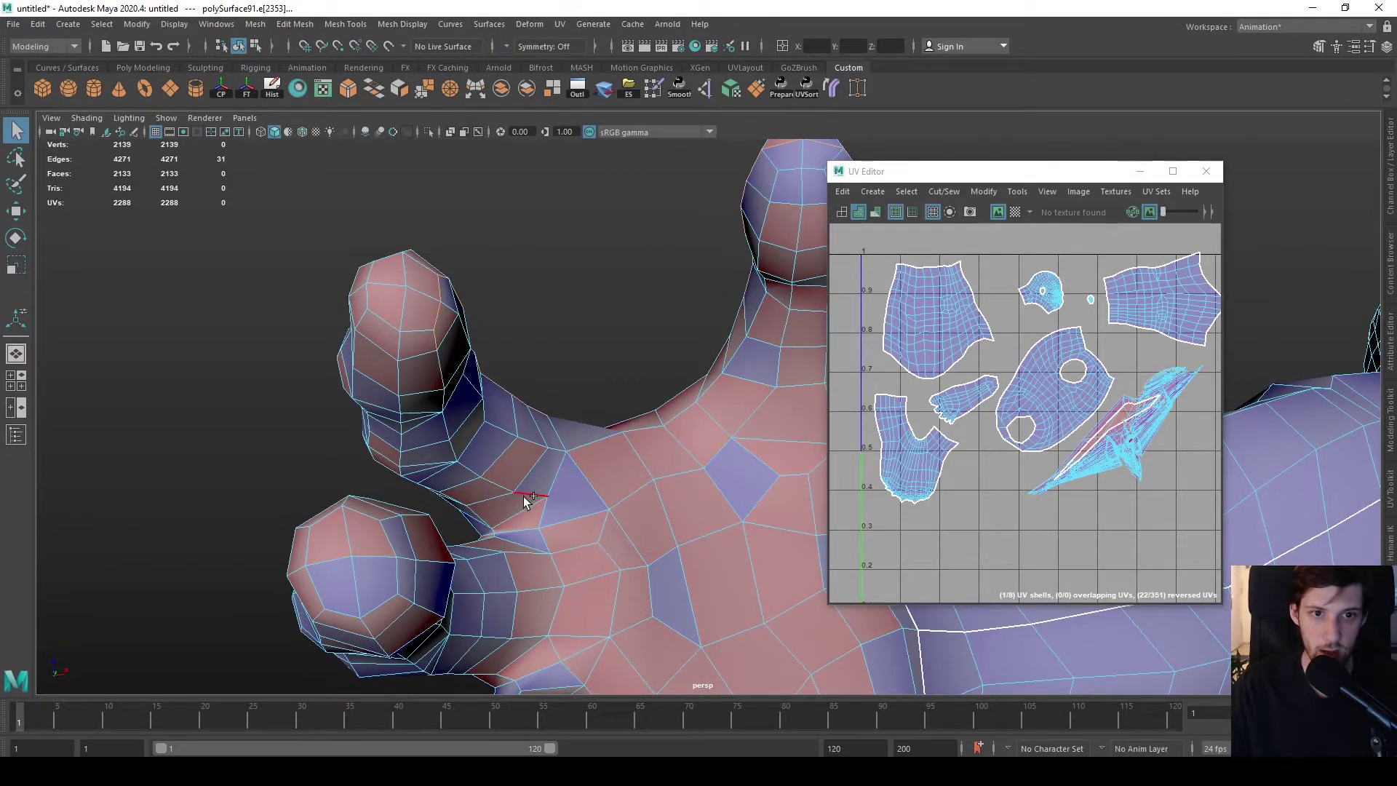
{"action": "left_click", "coordinate": [540, 513], "text": "shift"}
{"action": "left_click_drag", "start_coordinate": [540, 514], "coordinate": [597, 439], "text": "alt"}
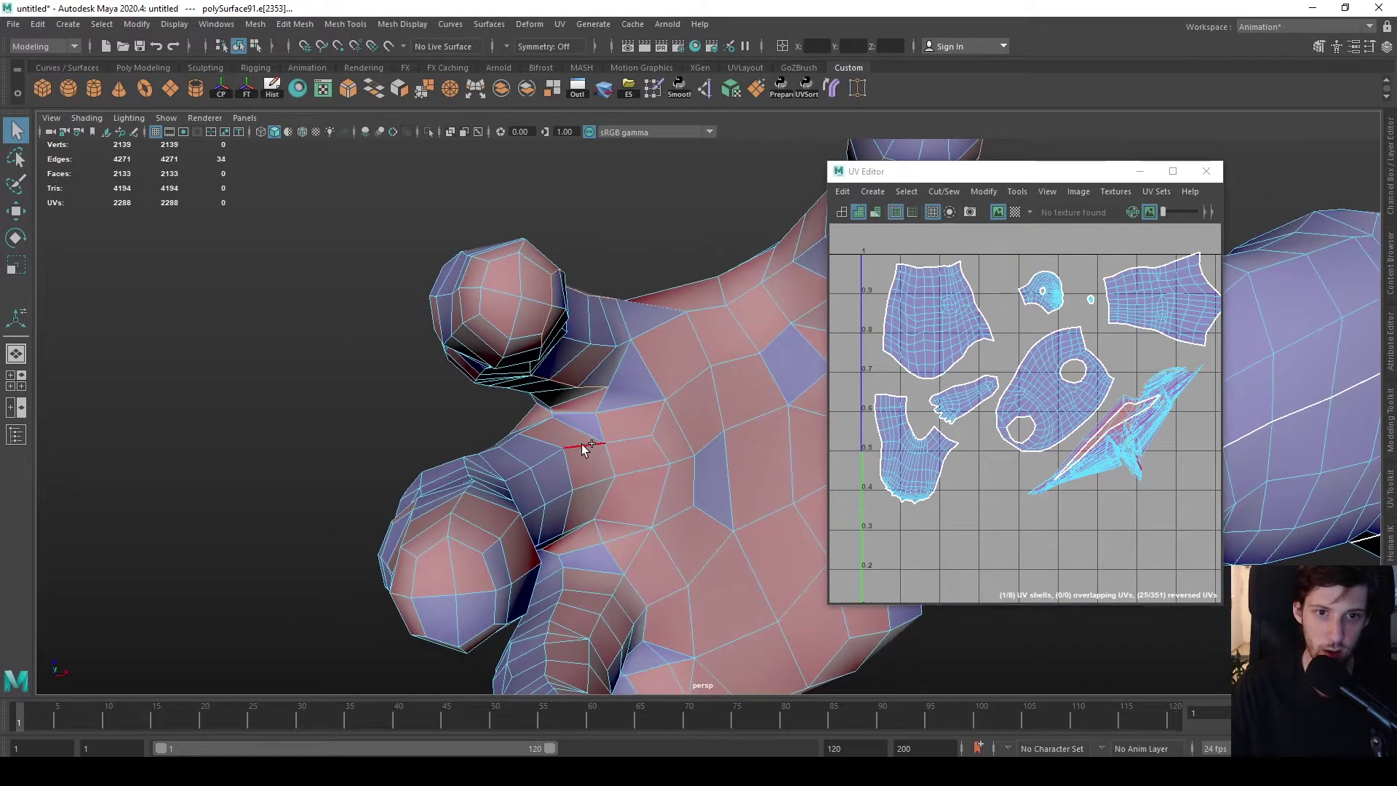
{"action": "left_click", "coordinate": [544, 460], "text": "shift"}
{"action": "left_click_drag", "start_coordinate": [544, 461], "coordinate": [625, 466], "text": "alt"}
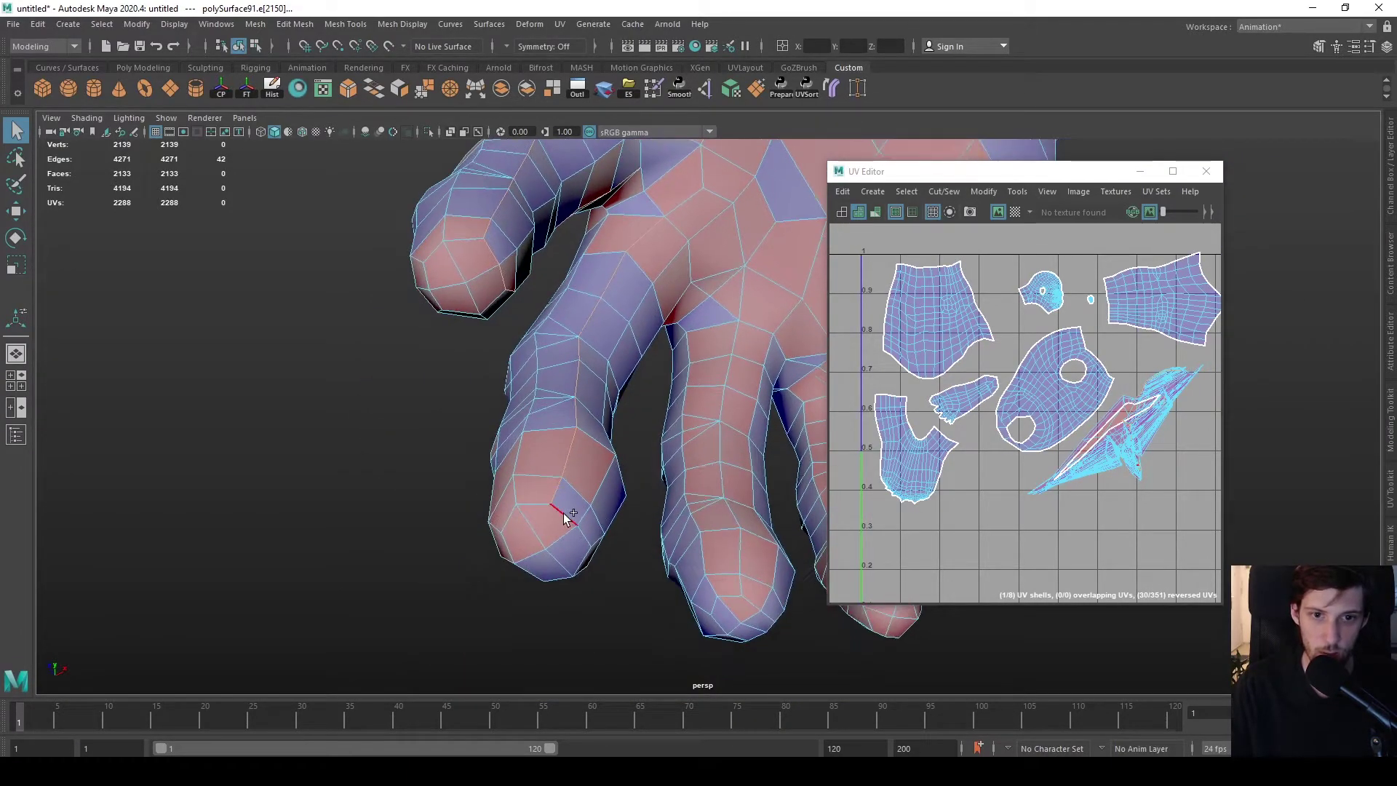
{"action": "left_click", "coordinate": [590, 535], "text": "shift"}
{"action": "left_click_drag", "start_coordinate": [591, 534], "coordinate": [533, 637], "text": "alt"}
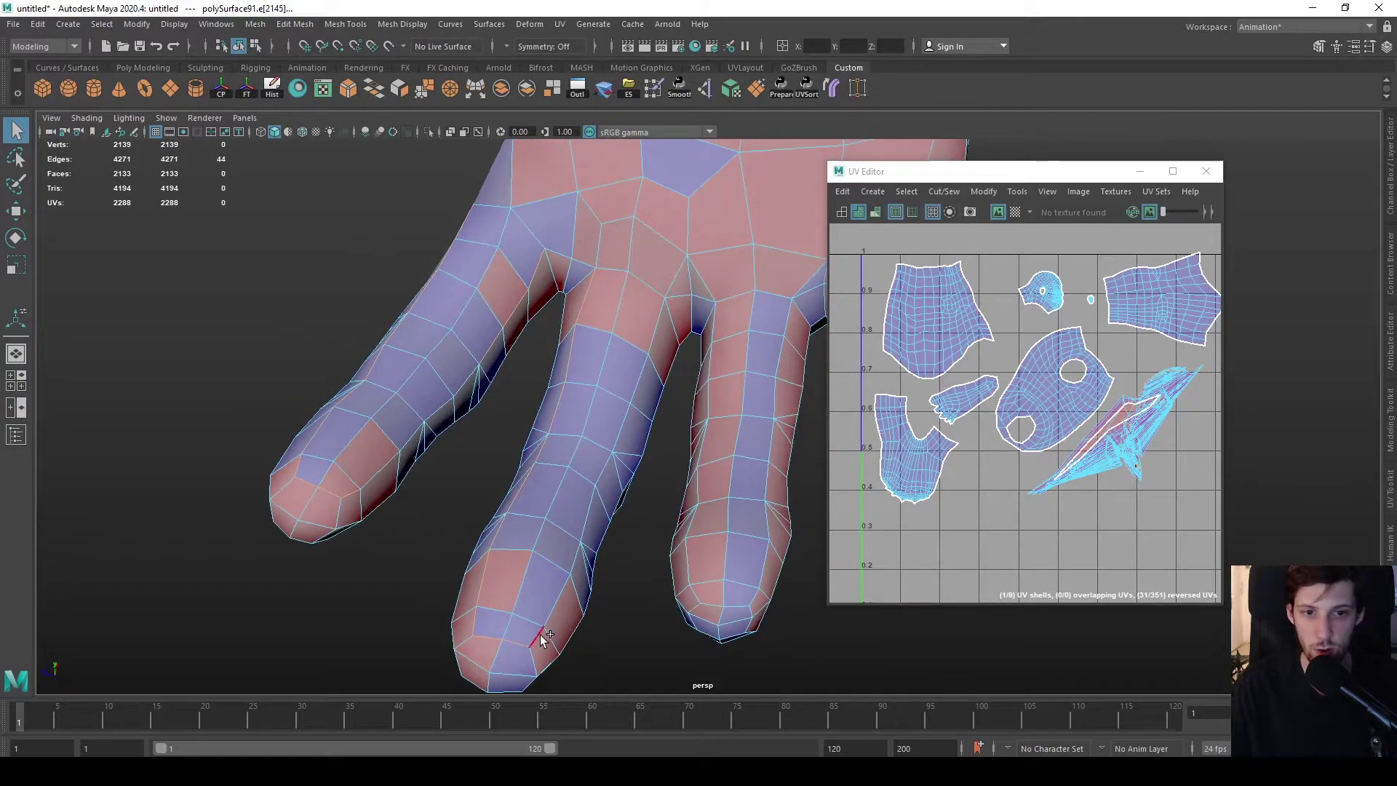
- Add more finger side, finger crease and fingertip edges to the hand seam
{"action": "left_click", "coordinate": [559, 593], "text": "shift"}
{"action": "left_click", "coordinate": [613, 514], "text": "shift"}
{"action": "left_click", "coordinate": [684, 272], "text": "shift"}
{"action": "left_click", "coordinate": [715, 321], "text": "shift"}
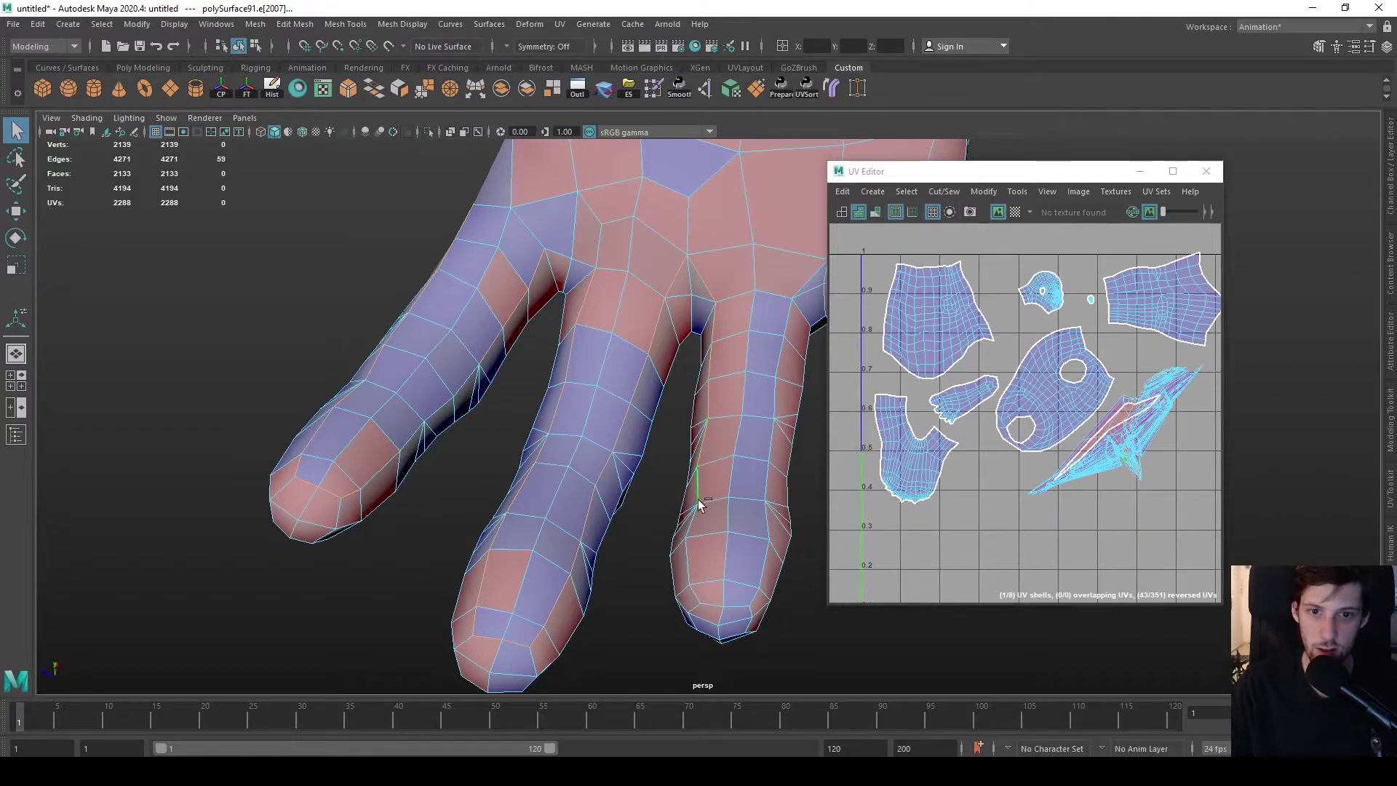
{"action": "left_click", "coordinate": [709, 604], "text": "shift"}
{"action": "left_click", "coordinate": [735, 597], "text": "shift"}
{"action": "left_click", "coordinate": [754, 595], "text": "shift"}
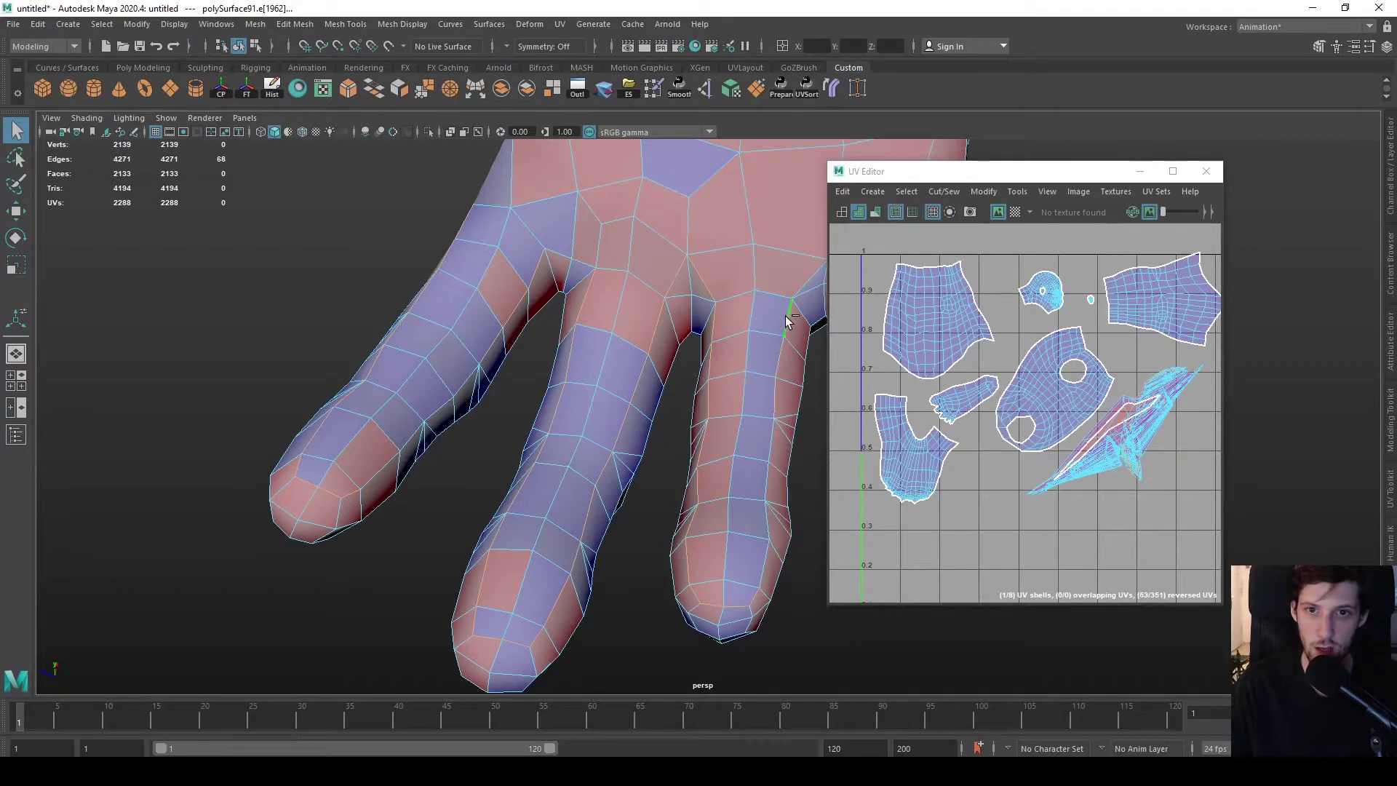
{"action": "left_click_drag", "start_coordinate": [788, 321], "coordinate": [644, 469], "text": "alt"}
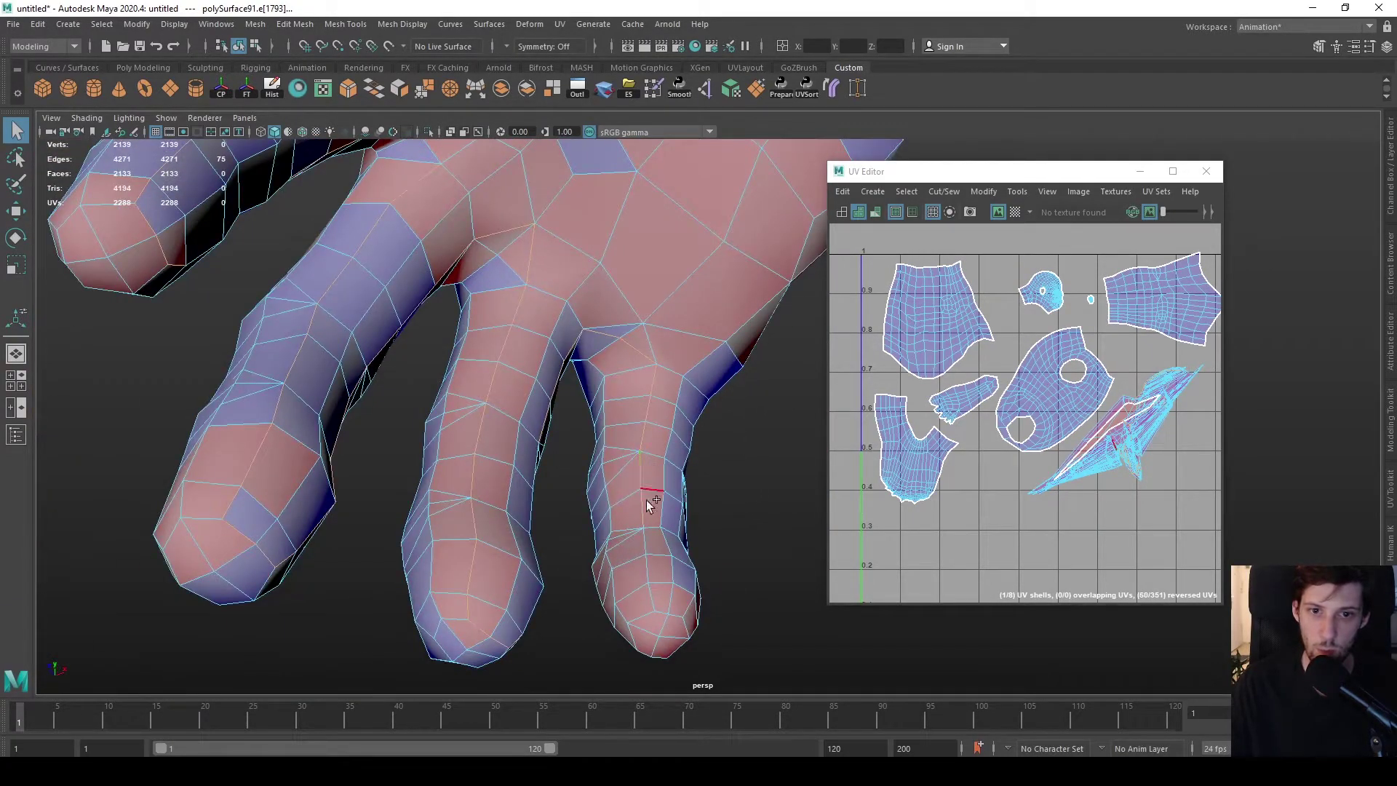
{"action": "left_click", "coordinate": [646, 547], "text": "shift"}
{"action": "left_click", "coordinate": [657, 594], "text": "shift"}
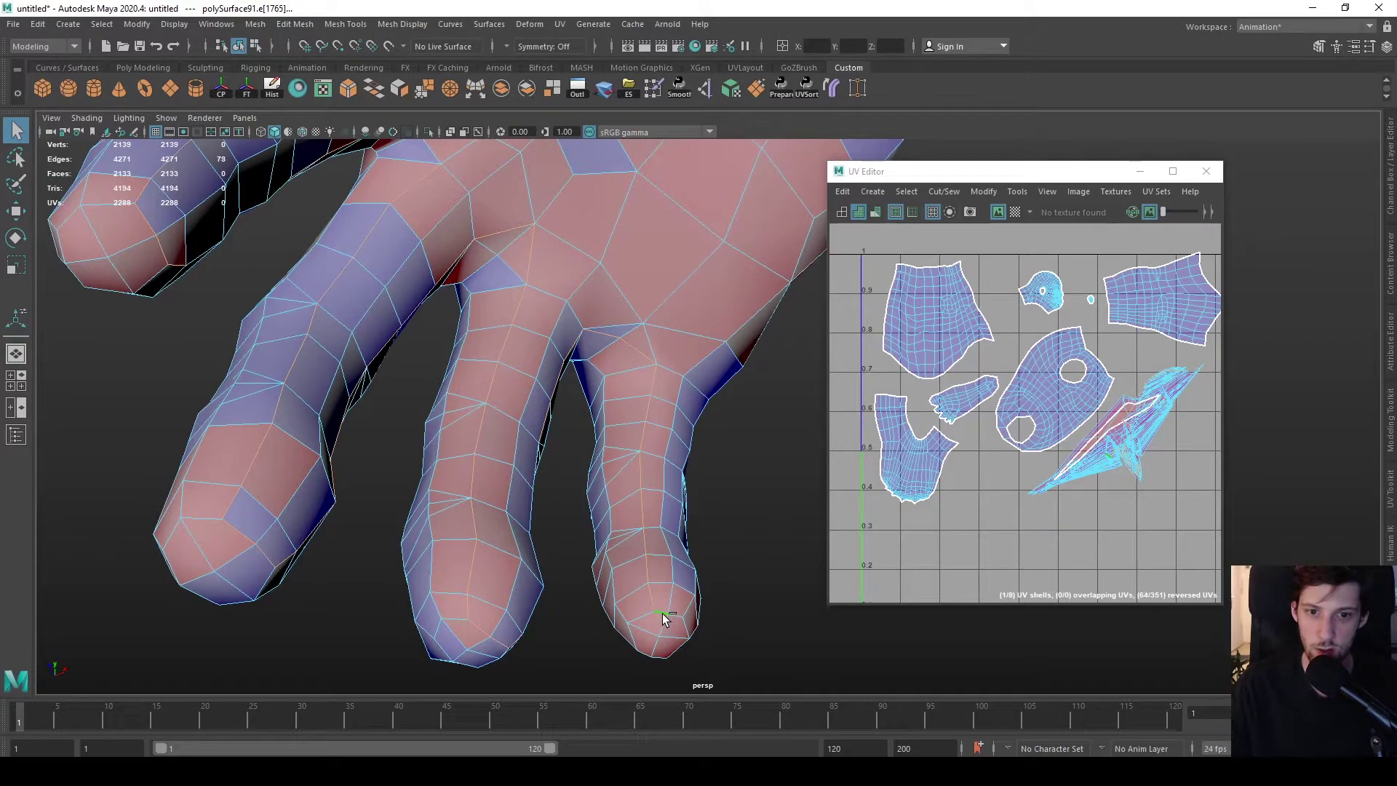
{"action": "left_click", "coordinate": [691, 608], "text": "shift"}
{"action": "left_click_drag", "start_coordinate": [691, 609], "coordinate": [665, 571], "text": "alt"}
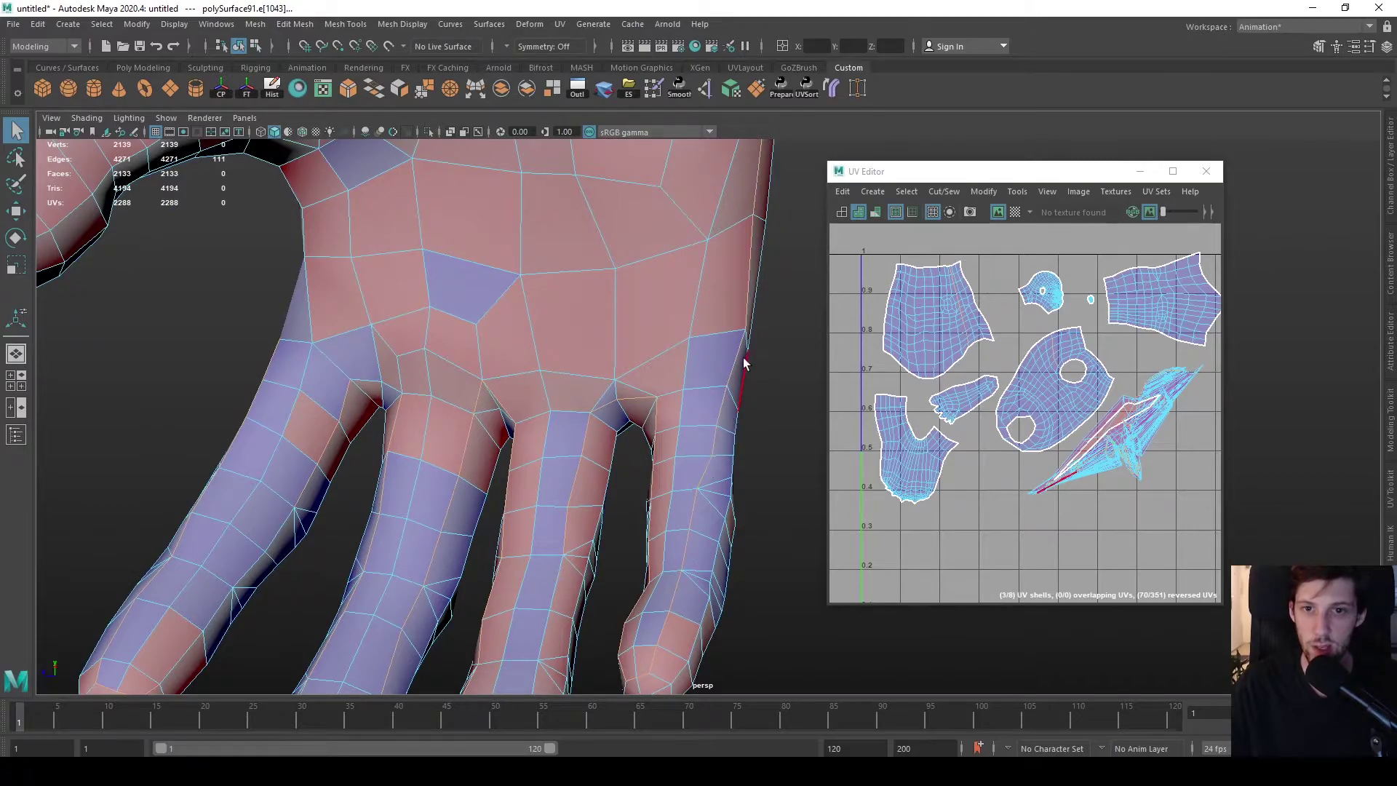
- Drop two wrist edges from the seam, then cut and unfold the hand UVs into their own shell
{"action": "key", "text": "a"}
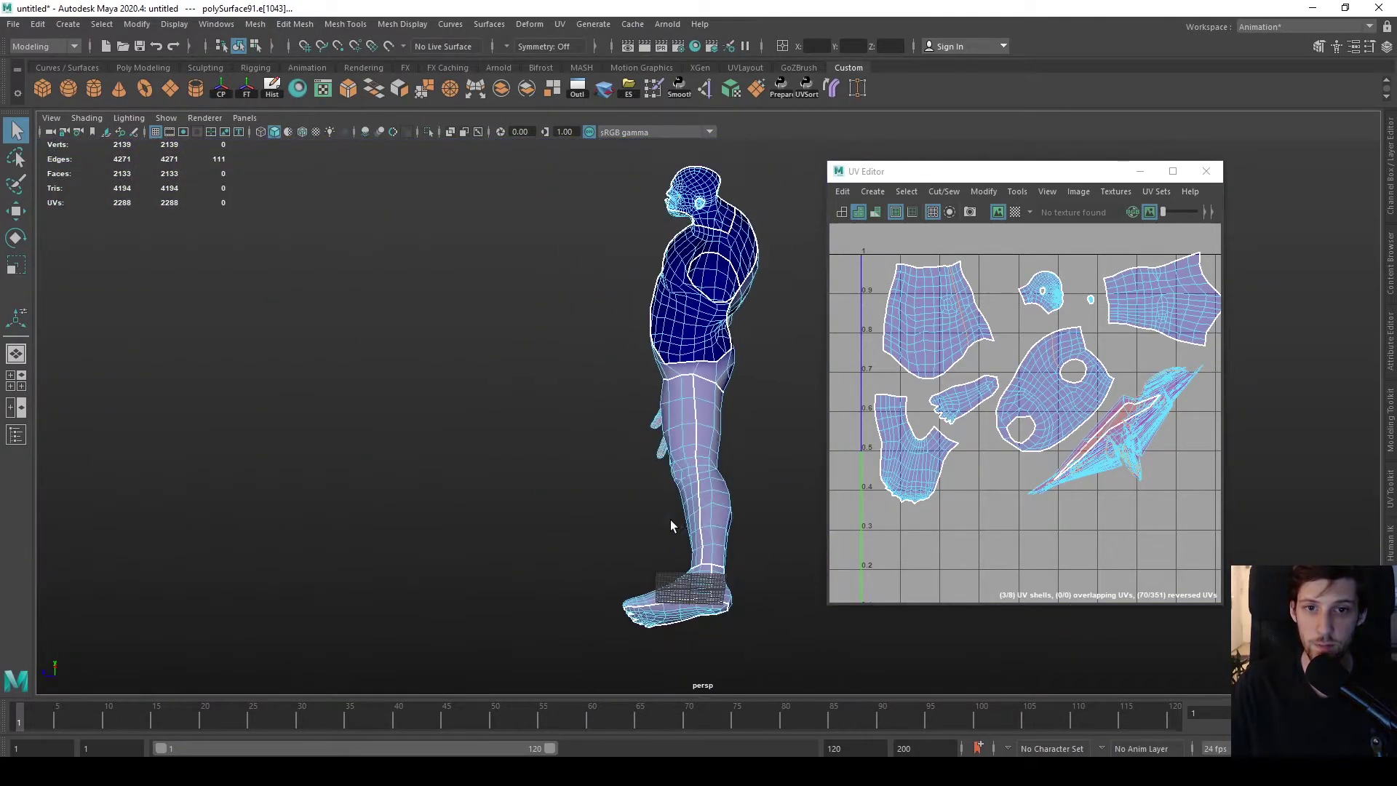
{"action": "key", "text": "f"}
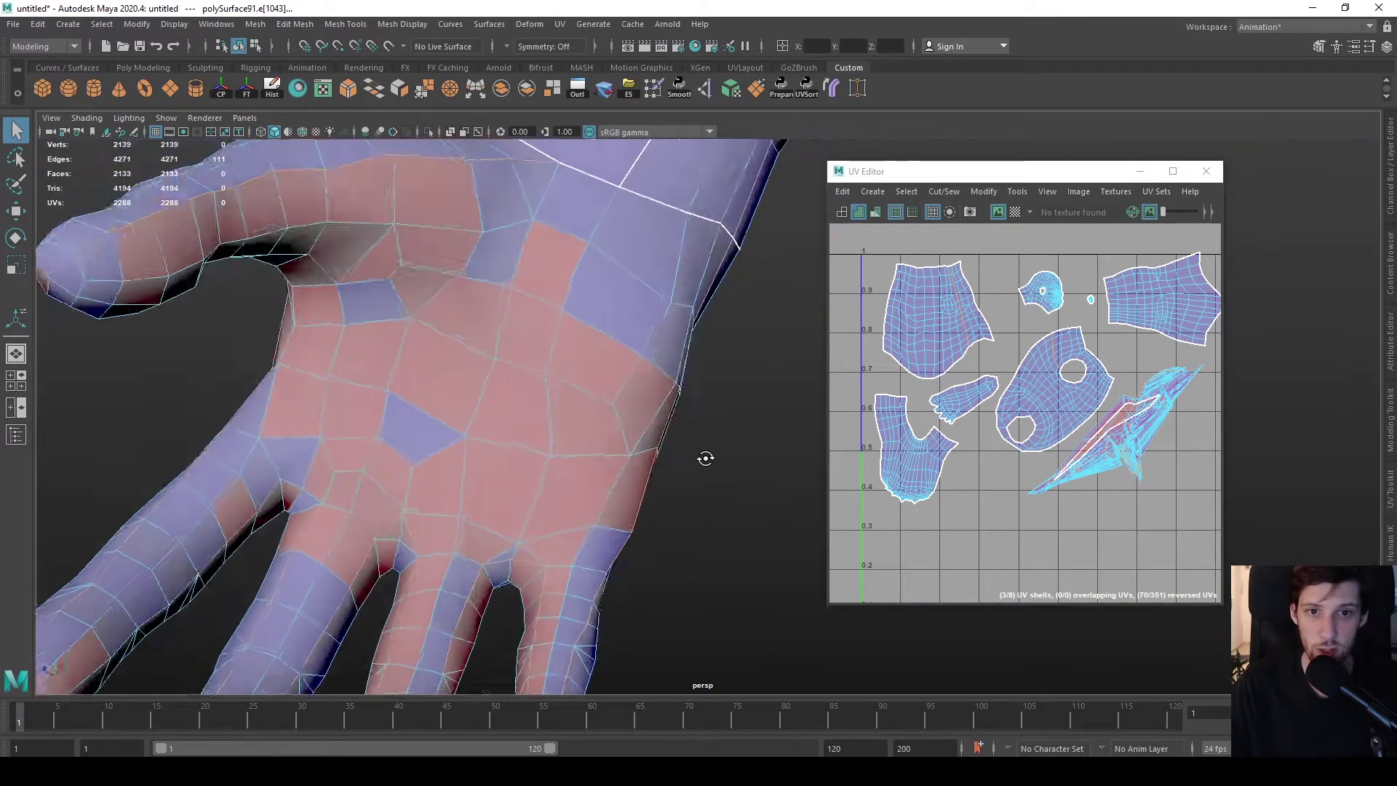
{"action": "left_click_drag", "start_coordinate": [703, 458], "coordinate": [594, 460], "text": "alt"}
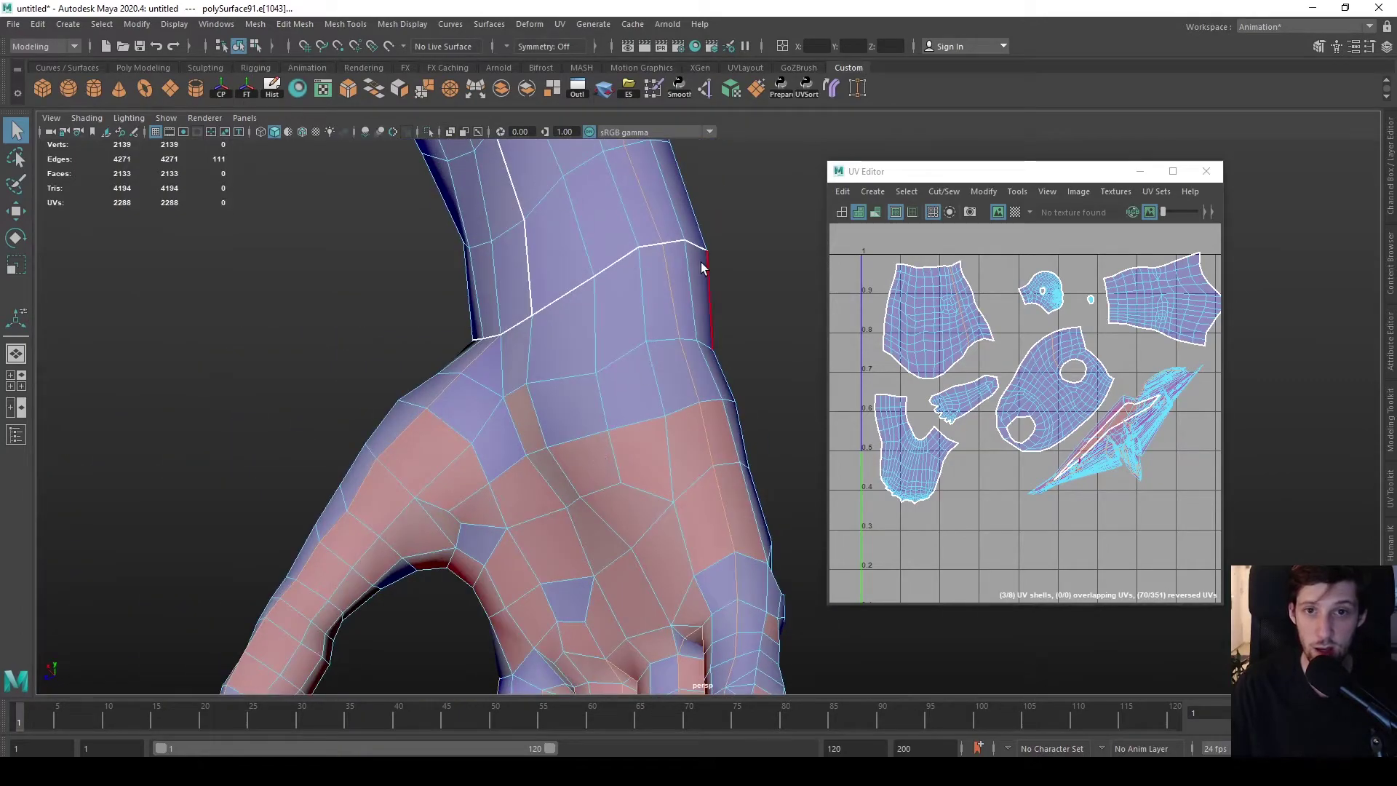
{"action": "left_click", "coordinate": [675, 314], "text": "ctrl"}
{"action": "left_click", "coordinate": [687, 356], "text": "ctrl"}
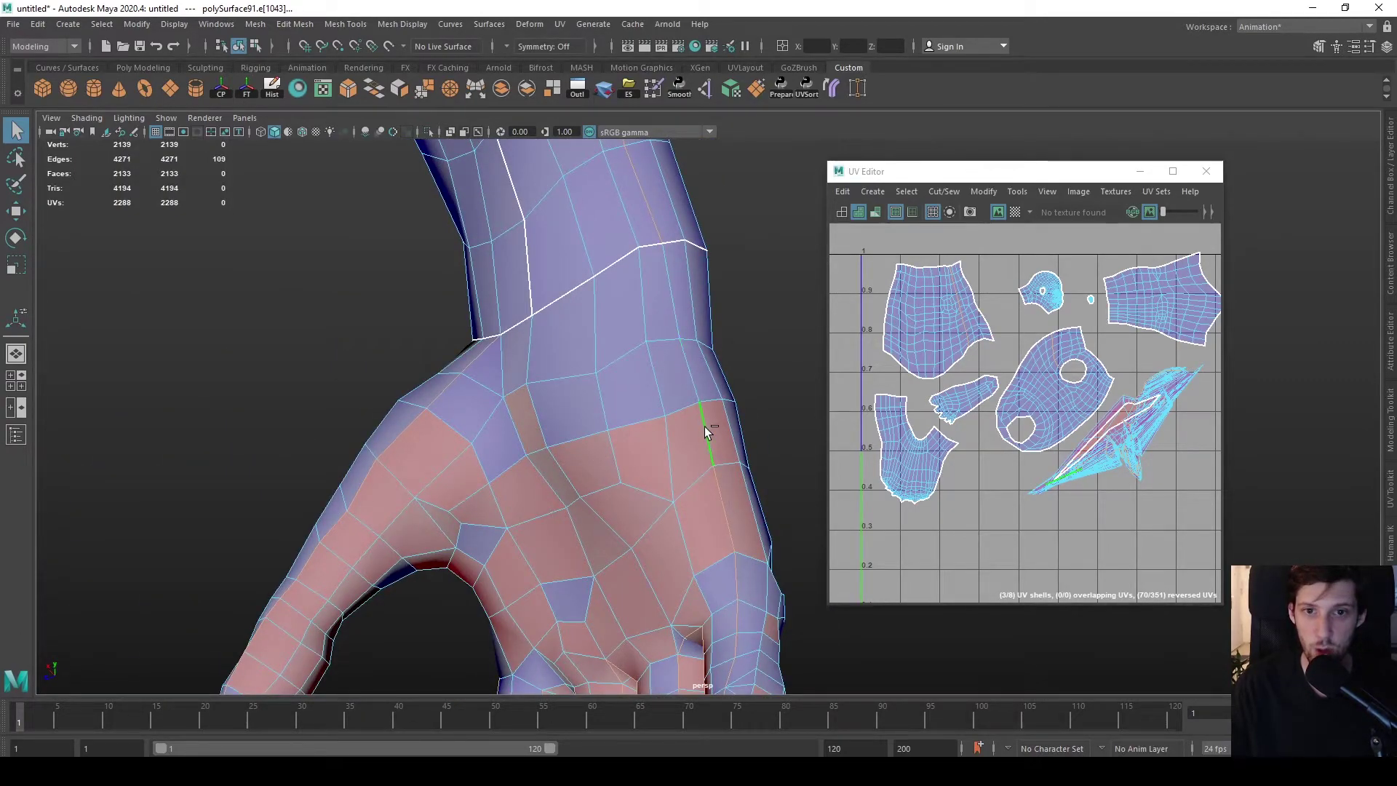
{"action": "middle_click_drag", "start_coordinate": [1002, 523], "coordinate": [973, 452], "text": "alt"}
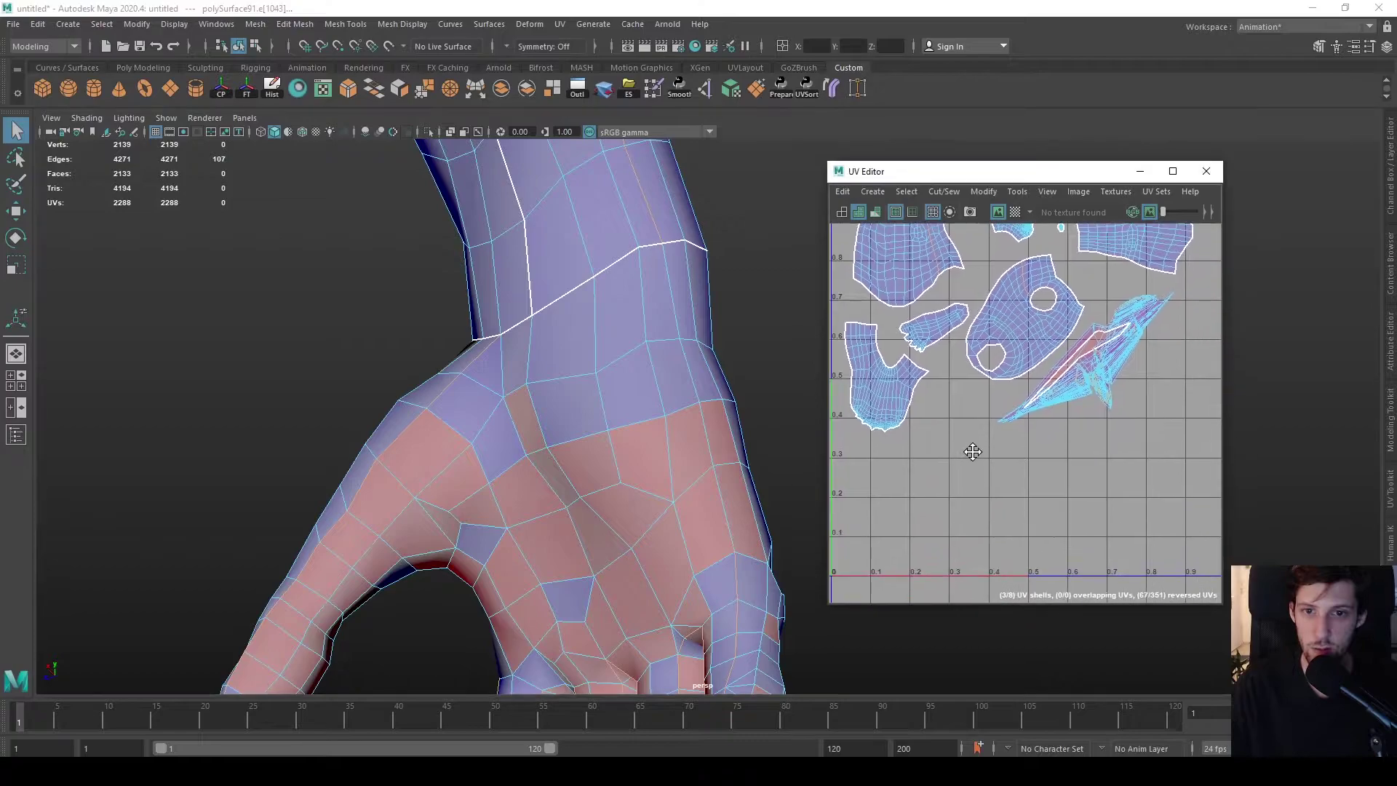
{"action": "right_click_drag", "start_coordinate": [690, 393], "coordinate": [749, 416], "text": "ctrl"}
{"action": "right_click_drag", "start_coordinate": [1085, 472], "coordinate": [1082, 468], "text": "shift"}
- Select the whole hand UV shell and shift it down and right
{"action": "scroll", "coordinate": [1086, 446], "scroll_direction": "down", "scroll_amount": 3}
{"action": "scroll", "coordinate": [1087, 446], "scroll_direction": "down", "scroll_amount": 1}
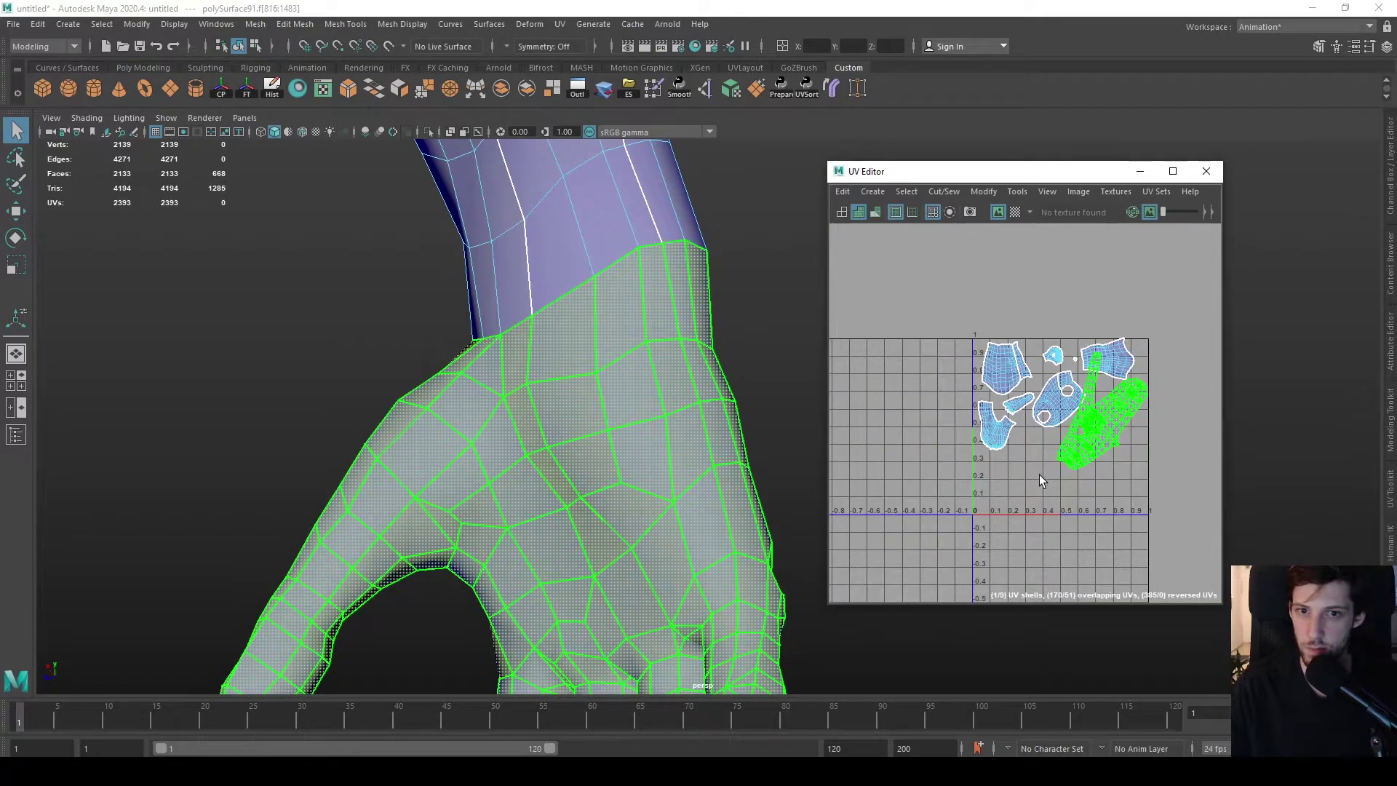
{"action": "scroll", "coordinate": [572, 432], "scroll_direction": "down", "scroll_amount": 3}
{"action": "middle_click_drag", "start_coordinate": [578, 408], "coordinate": [597, 348], "text": "alt"}
{"action": "left_click_drag", "start_coordinate": [597, 349], "coordinate": [736, 296], "text": "alt"}
{"action": "right_click_drag", "start_coordinate": [736, 296], "coordinate": [736, 274]}
{"action": "left_click", "coordinate": [684, 312]}
{"action": "middle_click_drag", "start_coordinate": [1005, 424], "coordinate": [990, 458], "text": "alt"}
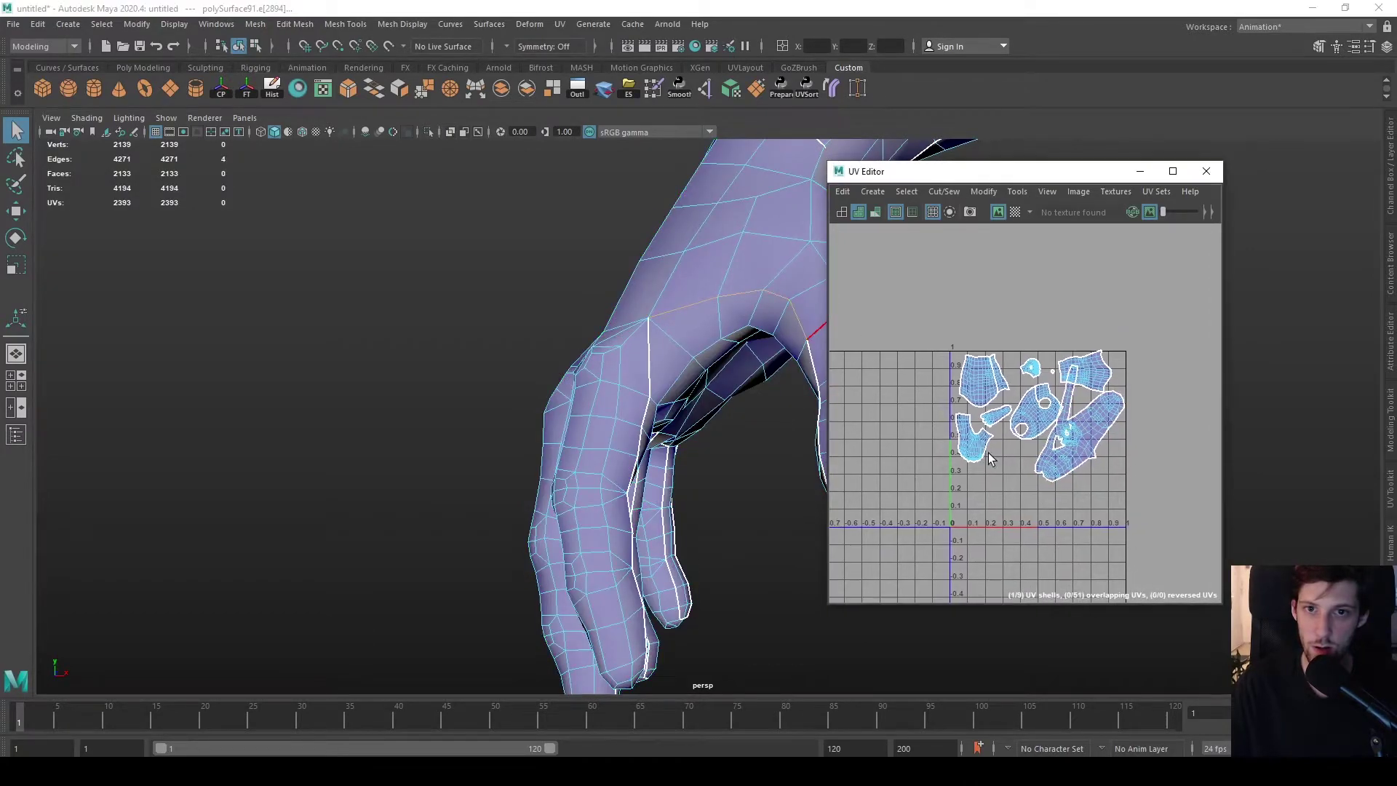
{"action": "right_click_drag", "start_coordinate": [1075, 407], "coordinate": [1041, 377]}
{"action": "scroll", "coordinate": [1094, 481], "scroll_direction": "up", "scroll_amount": 5}
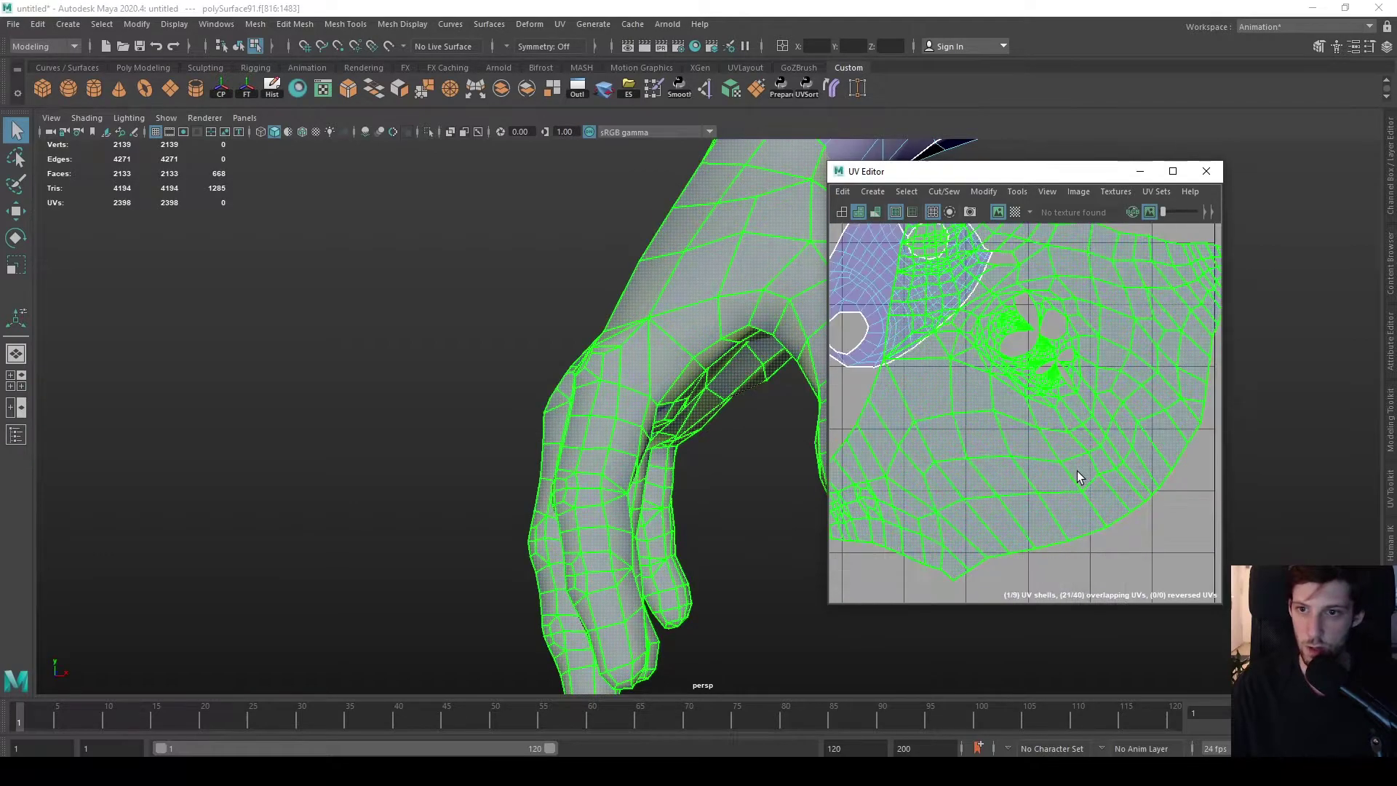
{"action": "key", "text": "w"}
{"action": "left_click_drag", "start_coordinate": [1092, 383], "coordinate": [1113, 484]}
{"action": "left_click_drag", "start_coordinate": [691, 466], "coordinate": [524, 363], "text": "alt"}
- Cut along two more hand edges, reselect the hand shell and frame the 0–1 space
{"action": "left_click", "coordinate": [466, 320]}
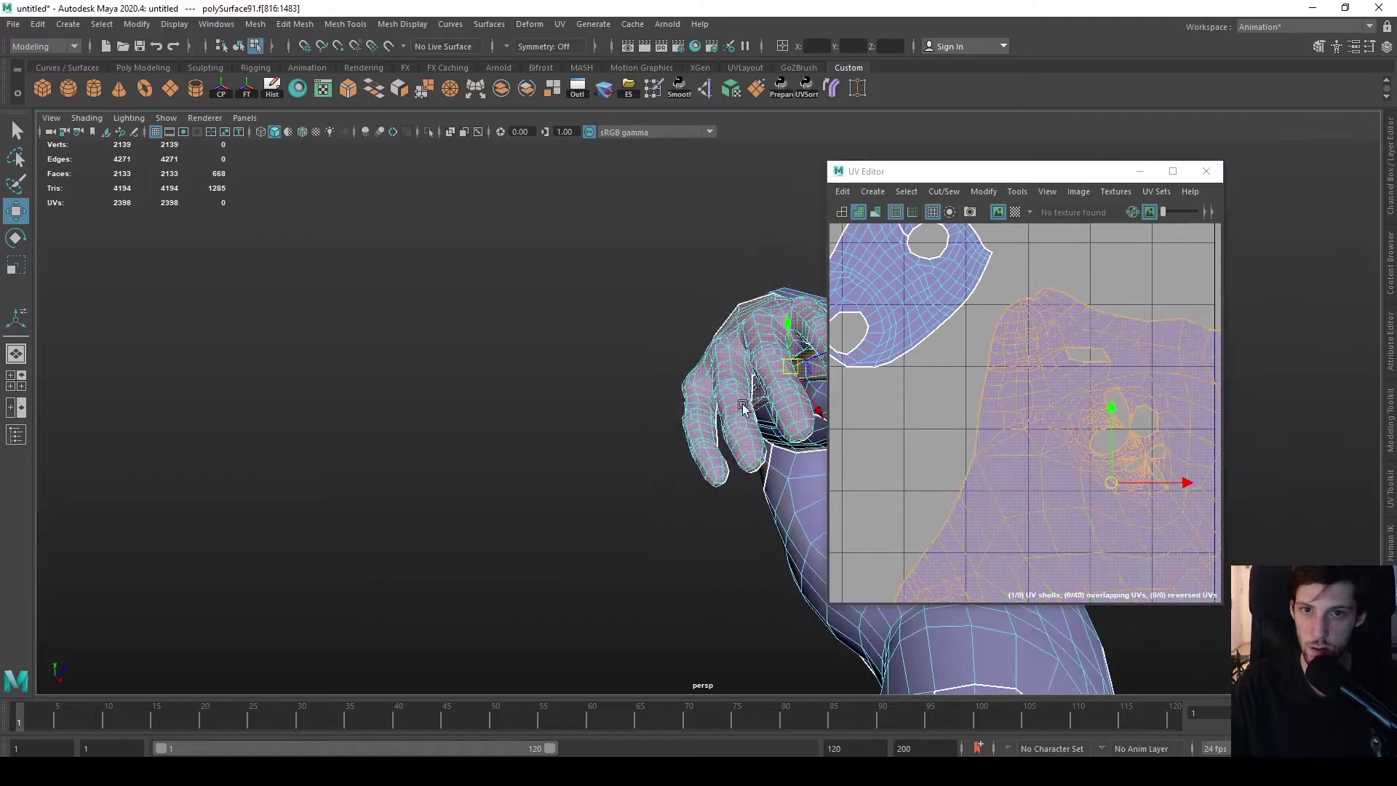
{"action": "left_click_drag", "start_coordinate": [407, 277], "coordinate": [592, 408], "text": "alt"}
{"action": "right_click_drag", "start_coordinate": [593, 408], "coordinate": [600, 434]}
{"action": "left_click", "coordinate": [573, 464]}
{"action": "left_click", "coordinate": [591, 477], "text": "shift"}
{"action": "middle_click_drag", "start_coordinate": [1078, 396], "coordinate": [1071, 371], "text": "alt"}
{"action": "right_click_drag", "start_coordinate": [1071, 371], "coordinate": [1024, 373]}
{"action": "key", "text": "a"}
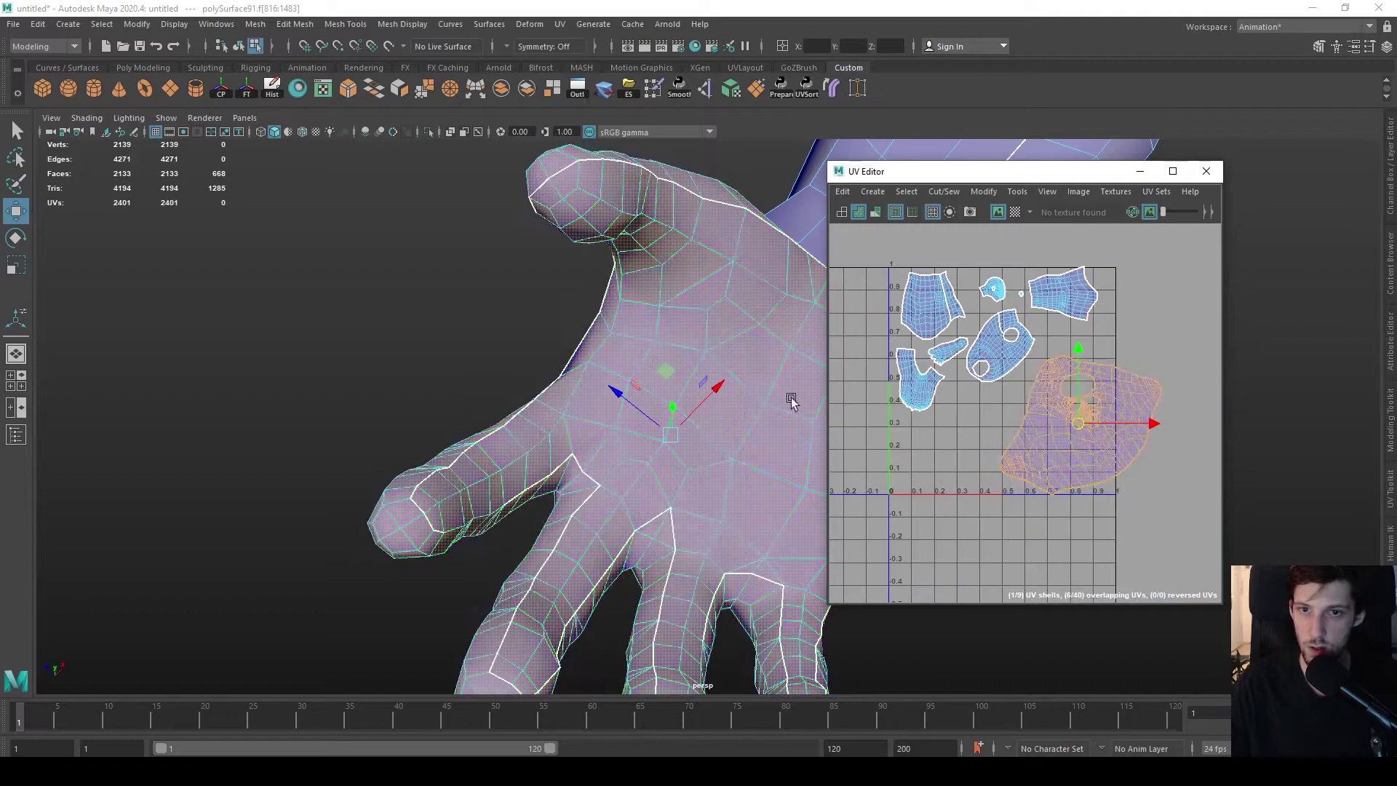
{"action": "left_click_drag", "start_coordinate": [565, 280], "coordinate": [535, 531], "text": "alt"}
{"action": "key", "text": "F8"}
{"action": "right_click_drag", "start_coordinate": [535, 532], "coordinate": [526, 566]}
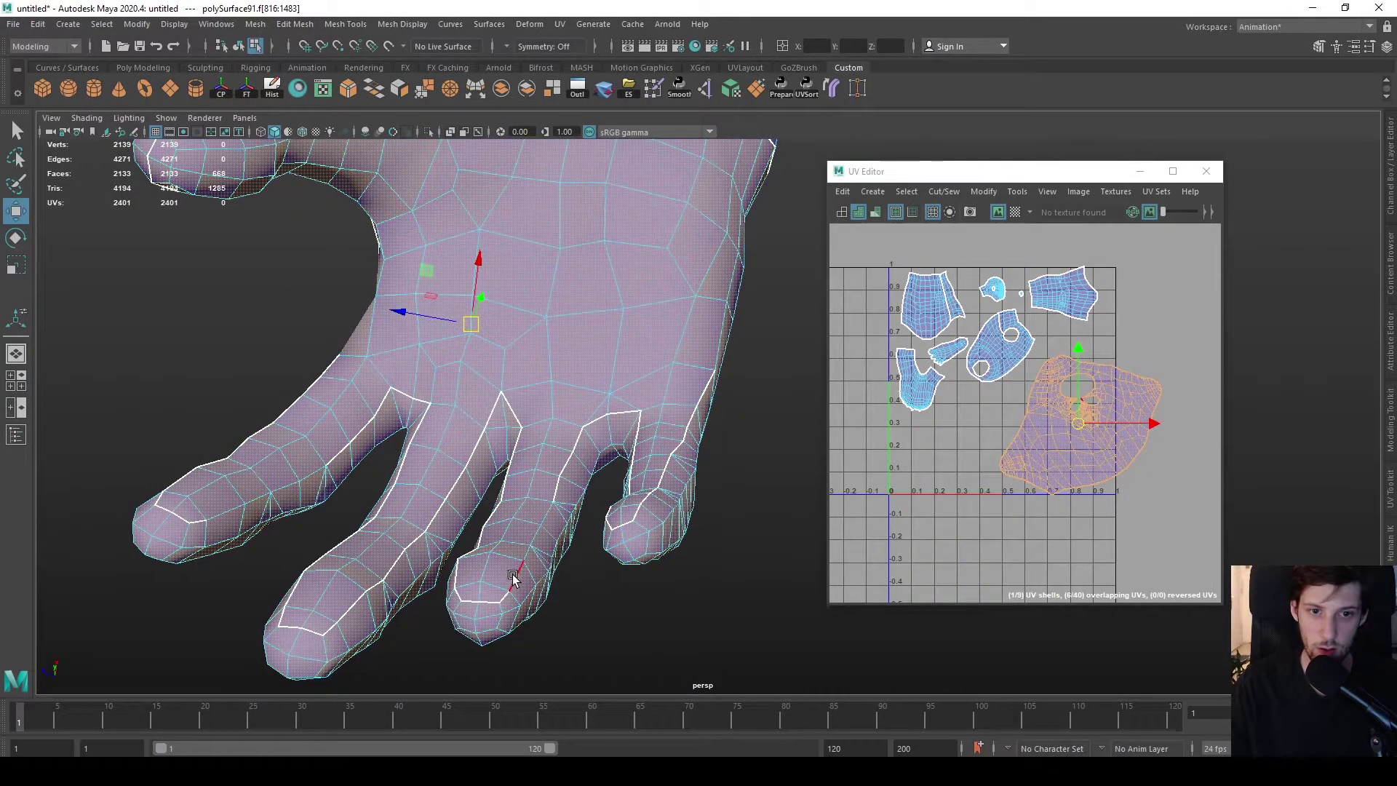
- Cut along a finger edge, then select the hand's whole UV shell
{"action": "left_click", "coordinate": [512, 577]}
{"action": "middle_click_drag", "start_coordinate": [1083, 421], "coordinate": [1127, 428], "text": "alt"}
{"action": "right_click", "coordinate": [1127, 428]}
{"action": "left_click", "coordinate": [1063, 404]}
{"action": "left_click", "coordinate": [1090, 438]}
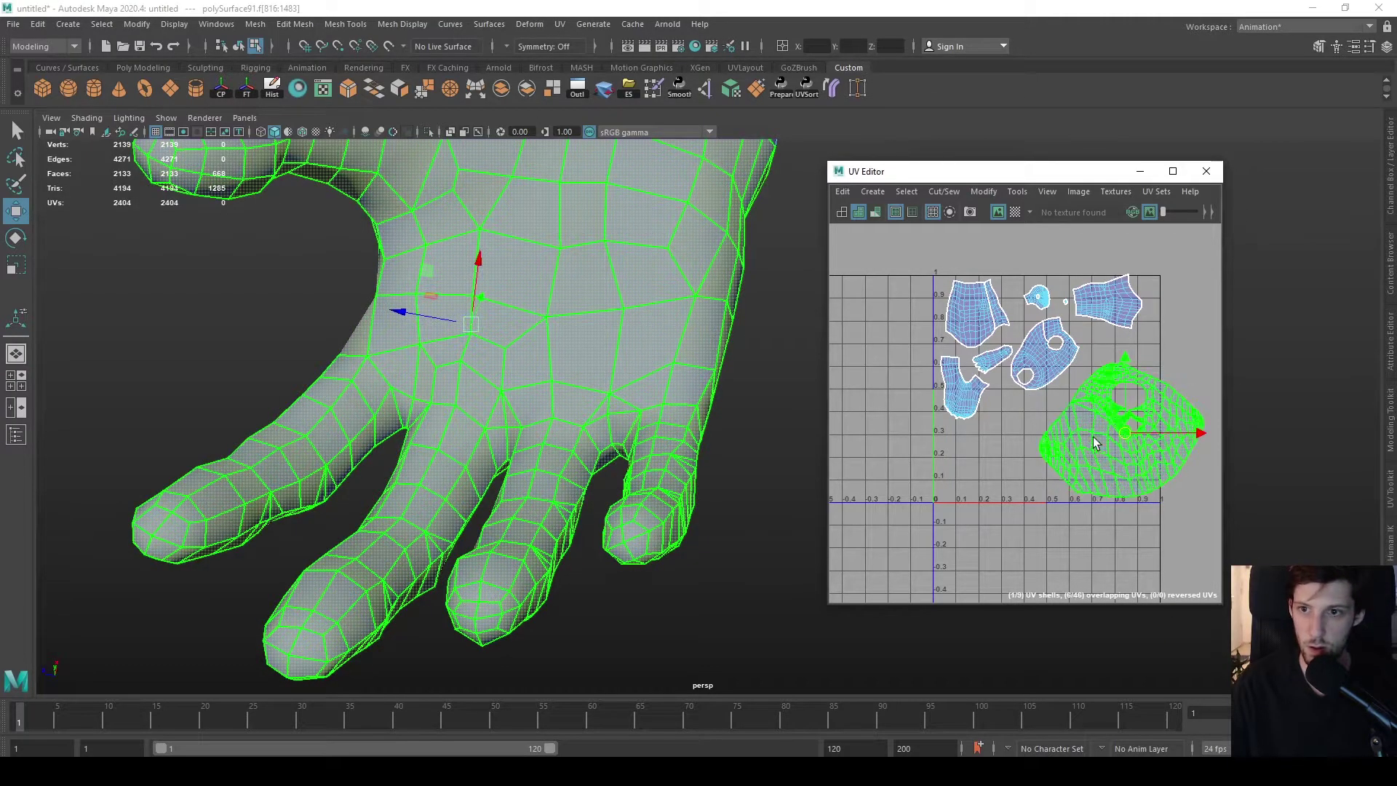
- Cut the hand UVs along an edge near the thumb and reselect the hand shell
{"action": "left_click_drag", "start_coordinate": [589, 496], "coordinate": [238, 487], "text": "alt"}
{"action": "right_click_drag", "start_coordinate": [227, 369], "coordinate": [228, 329]}
{"action": "left_click", "coordinate": [254, 504]}
{"action": "middle_click_drag", "start_coordinate": [957, 514], "coordinate": [923, 501], "text": "alt"}
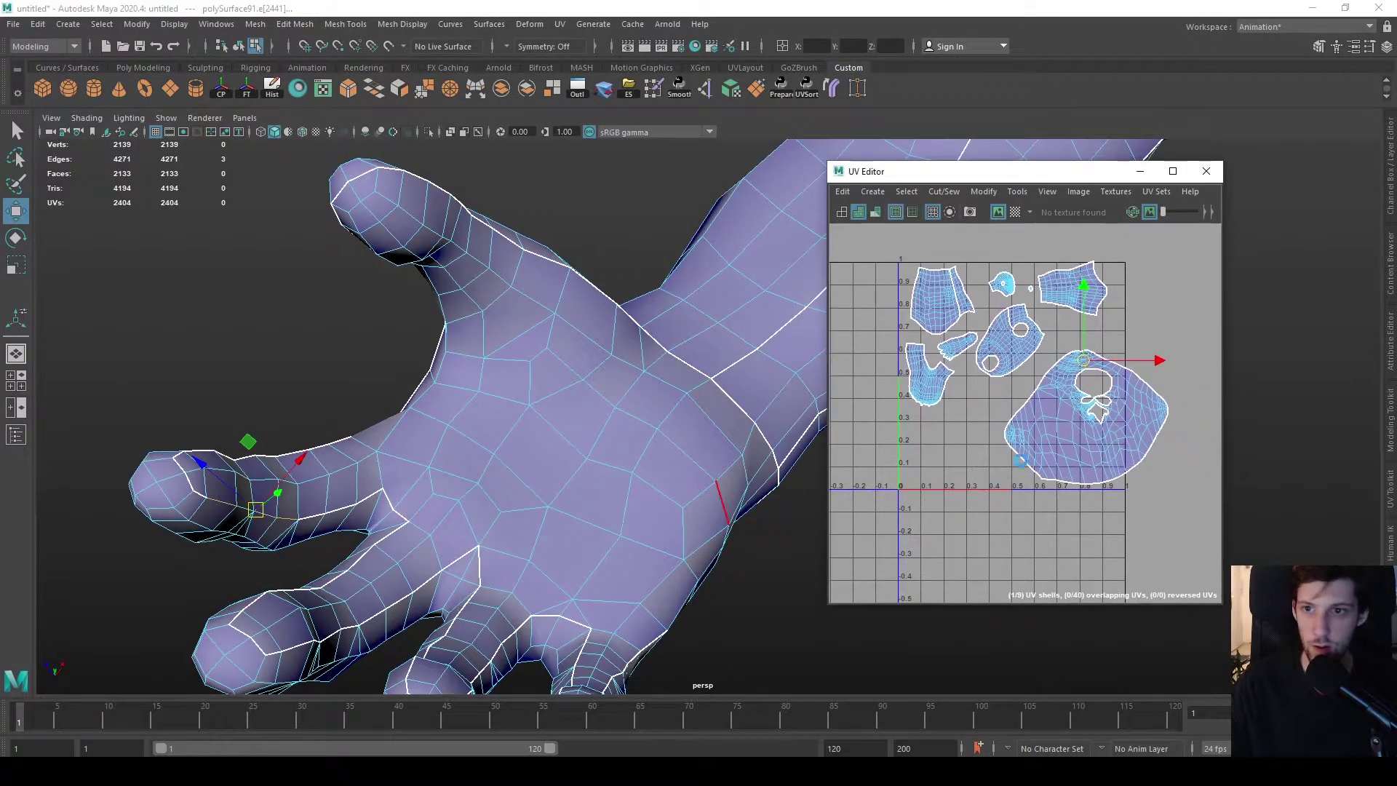
{"action": "right_click_drag", "start_coordinate": [1034, 462], "coordinate": [983, 411]}
{"action": "left_click", "coordinate": [1070, 424]}
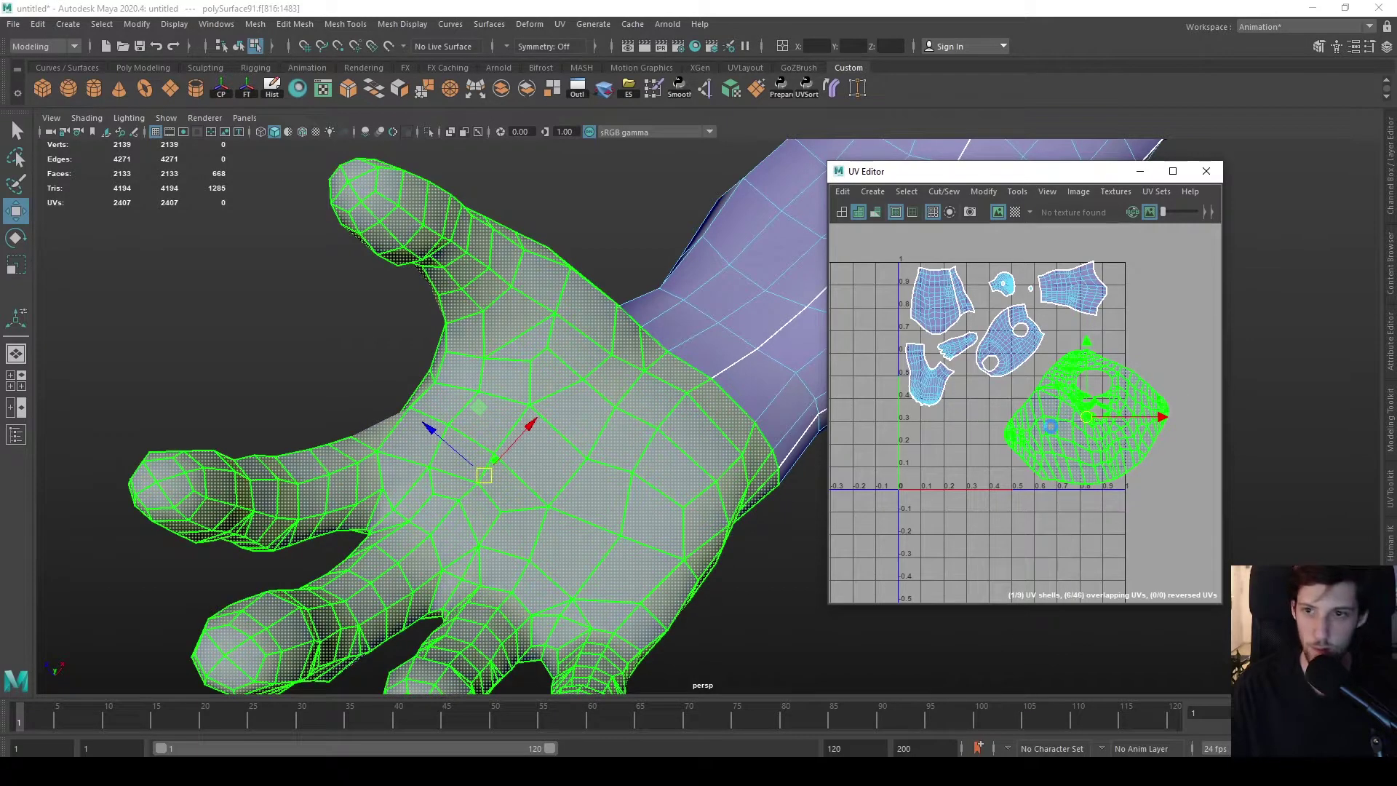
- Select an edge on the thumb and frame it to inspect the cut
{"action": "scroll", "coordinate": [1055, 422], "scroll_direction": "up", "scroll_amount": 6}
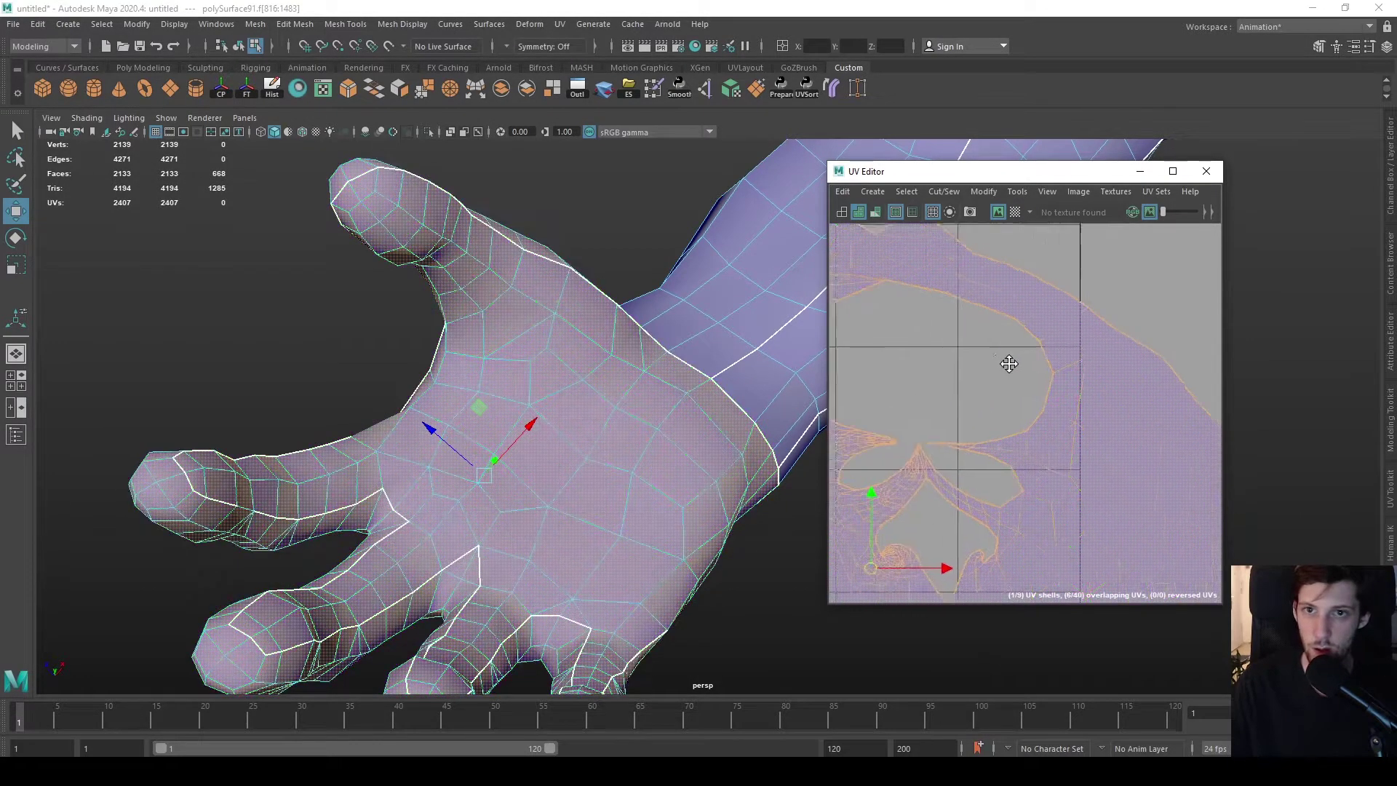
{"action": "right_click_drag", "start_coordinate": [1061, 378], "coordinate": [1032, 309]}
{"action": "left_click", "coordinate": [1023, 340]}
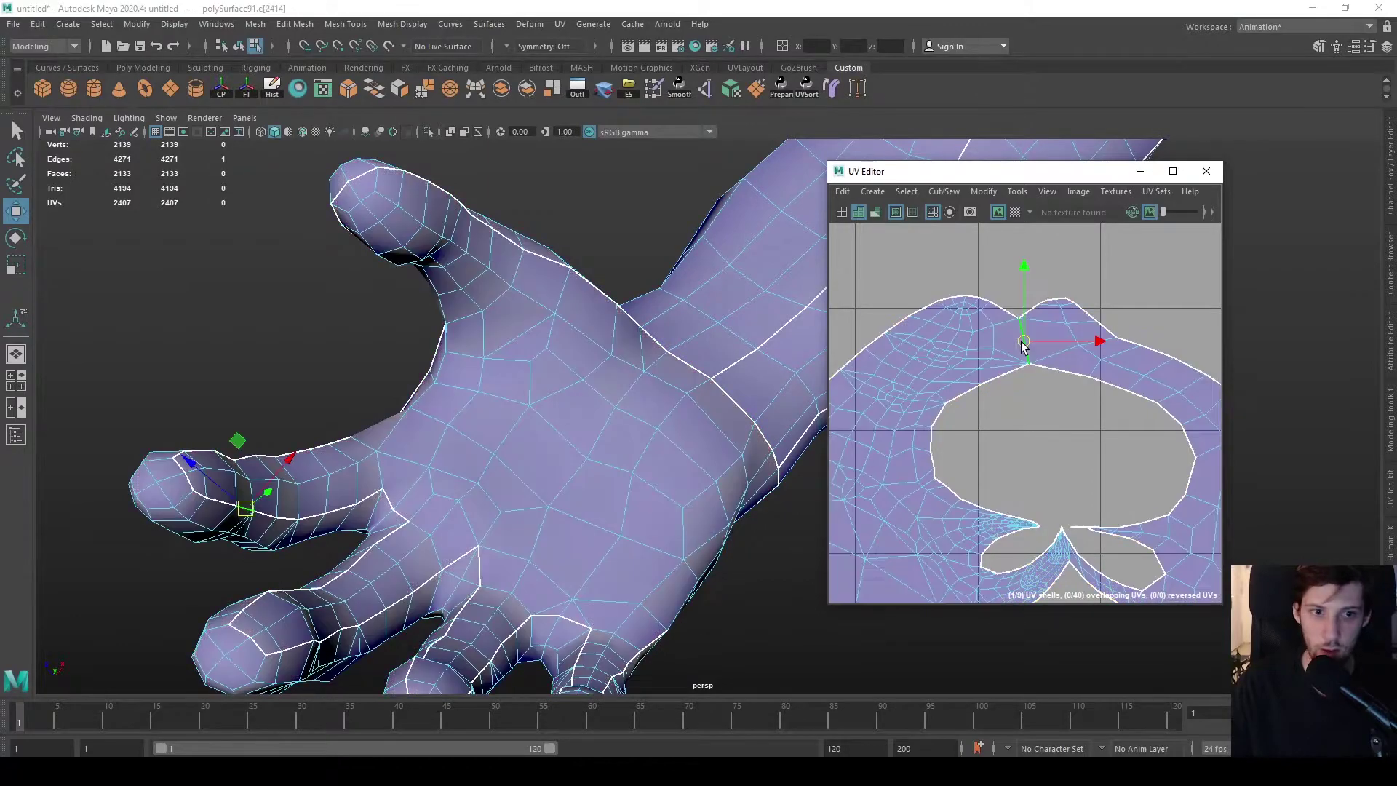
{"action": "key", "text": "f"}
{"action": "scroll", "coordinate": [555, 430], "scroll_direction": "down", "scroll_amount": 5}
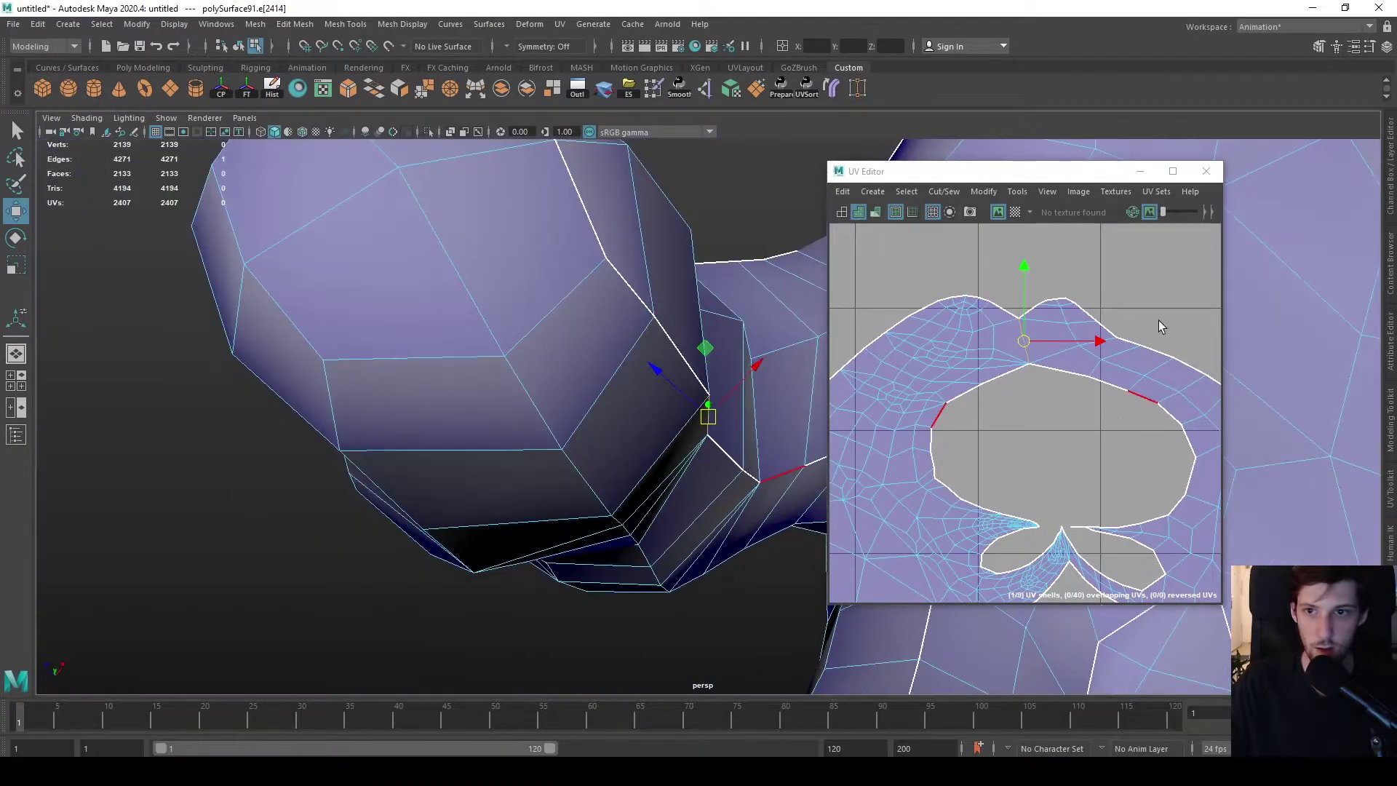
{"action": "mouse_move", "coordinate": [753, 539]}
{"action": "left_mouse_down", "text": "alt"}
{"action": "mouse_move", "coordinate": [679, 537]}
{"action": "mouse_move", "coordinate": [754, 539]}
{"action": "left_mouse_up", "text": "alt"}
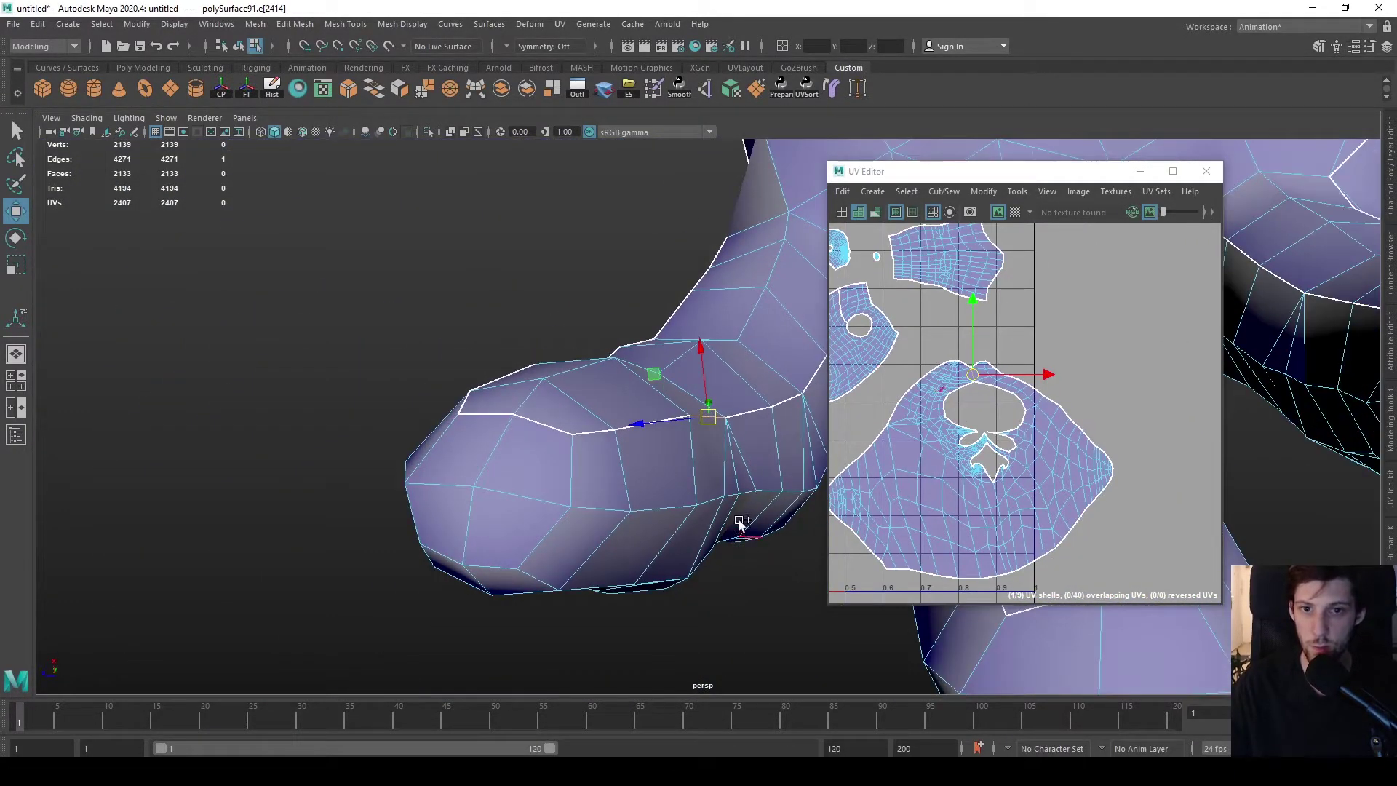
- Cut the last thumb edge, then select and unfold the hand's UV shell flat
{"action": "right_click_drag", "start_coordinate": [984, 490], "coordinate": [950, 472]}
{"action": "left_click", "coordinate": [995, 502]}
{"action": "key", "text": "ctrl+u"}
{"action": "scroll", "coordinate": [977, 460], "scroll_direction": "down", "scroll_amount": 3}
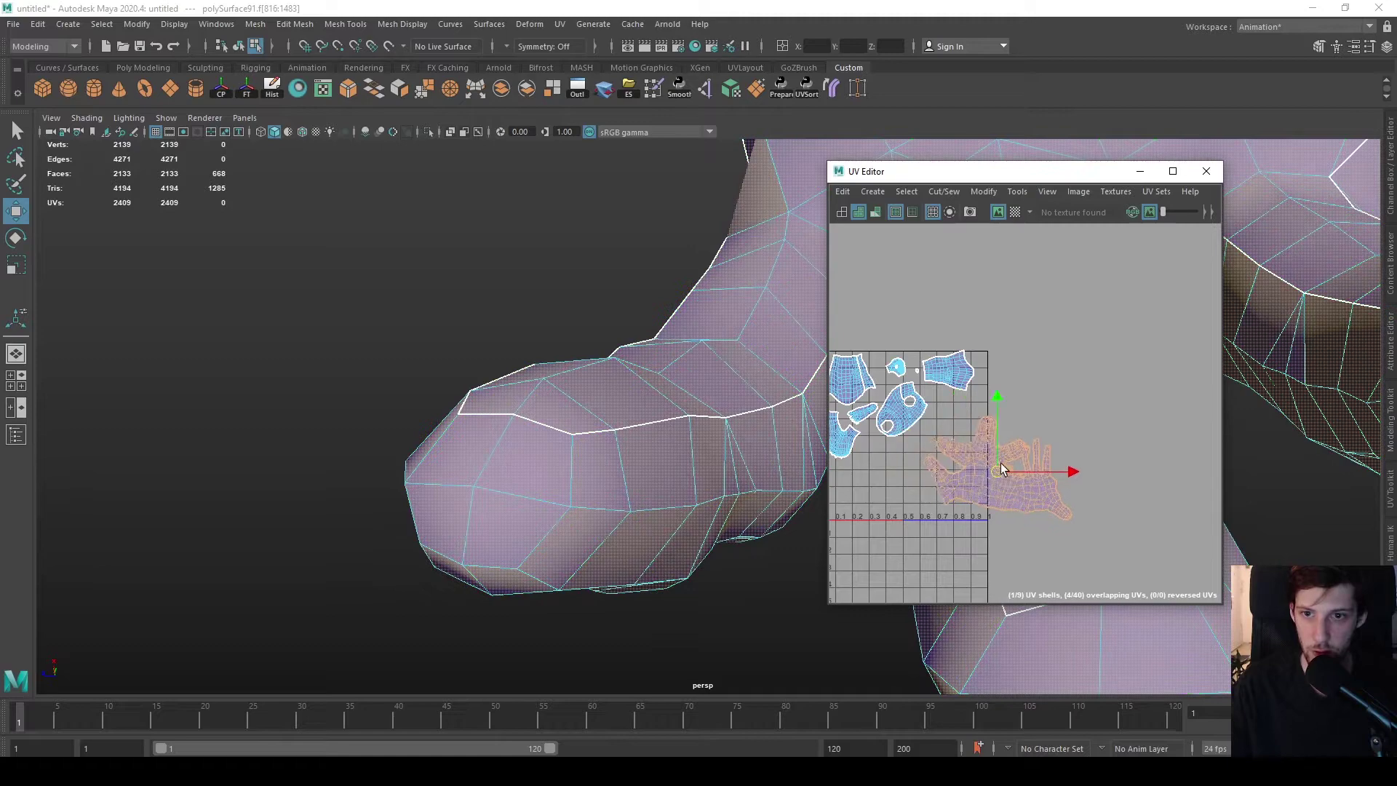
{"action": "scroll", "coordinate": [927, 395], "scroll_direction": "up", "scroll_amount": 5}
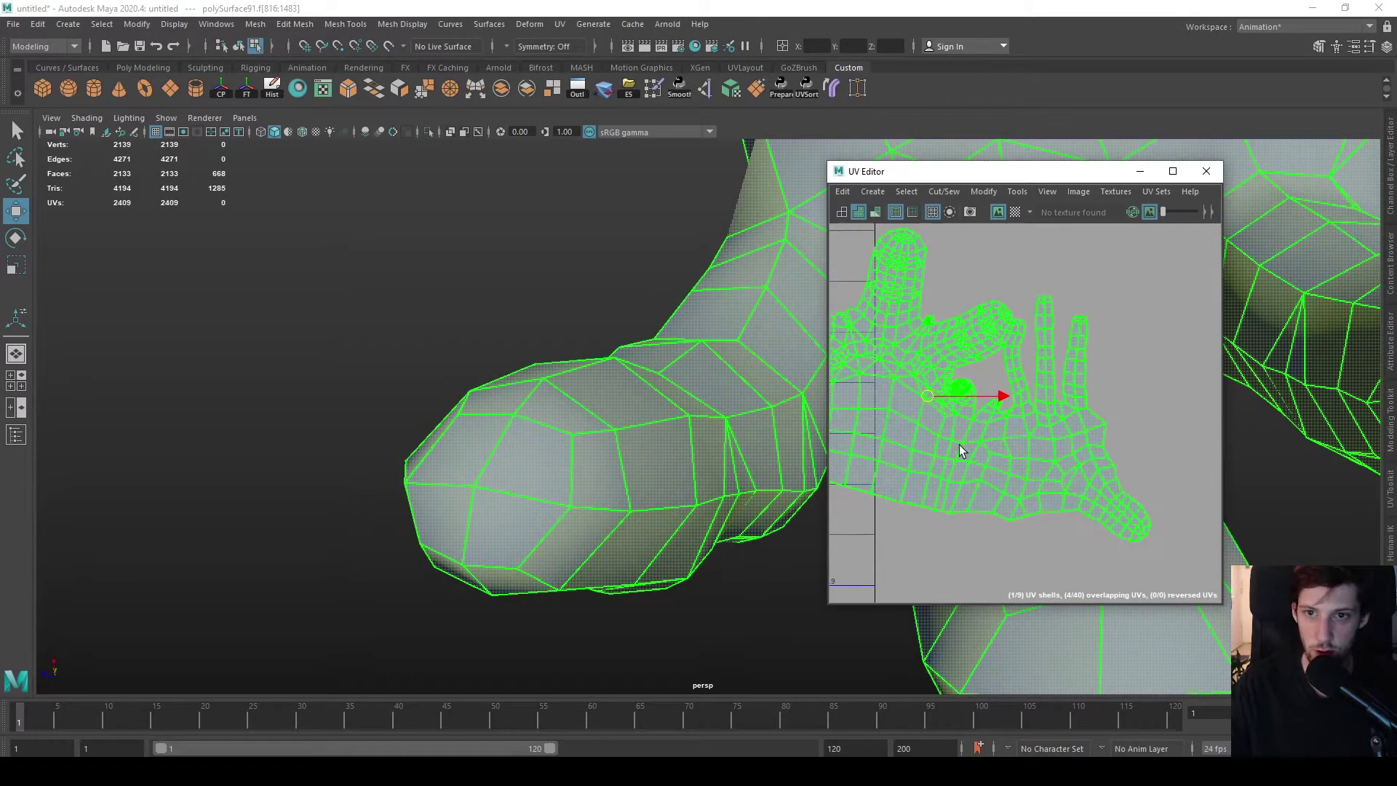
{"action": "middle_click_drag", "start_coordinate": [958, 453], "coordinate": [1035, 461], "text": "alt"}
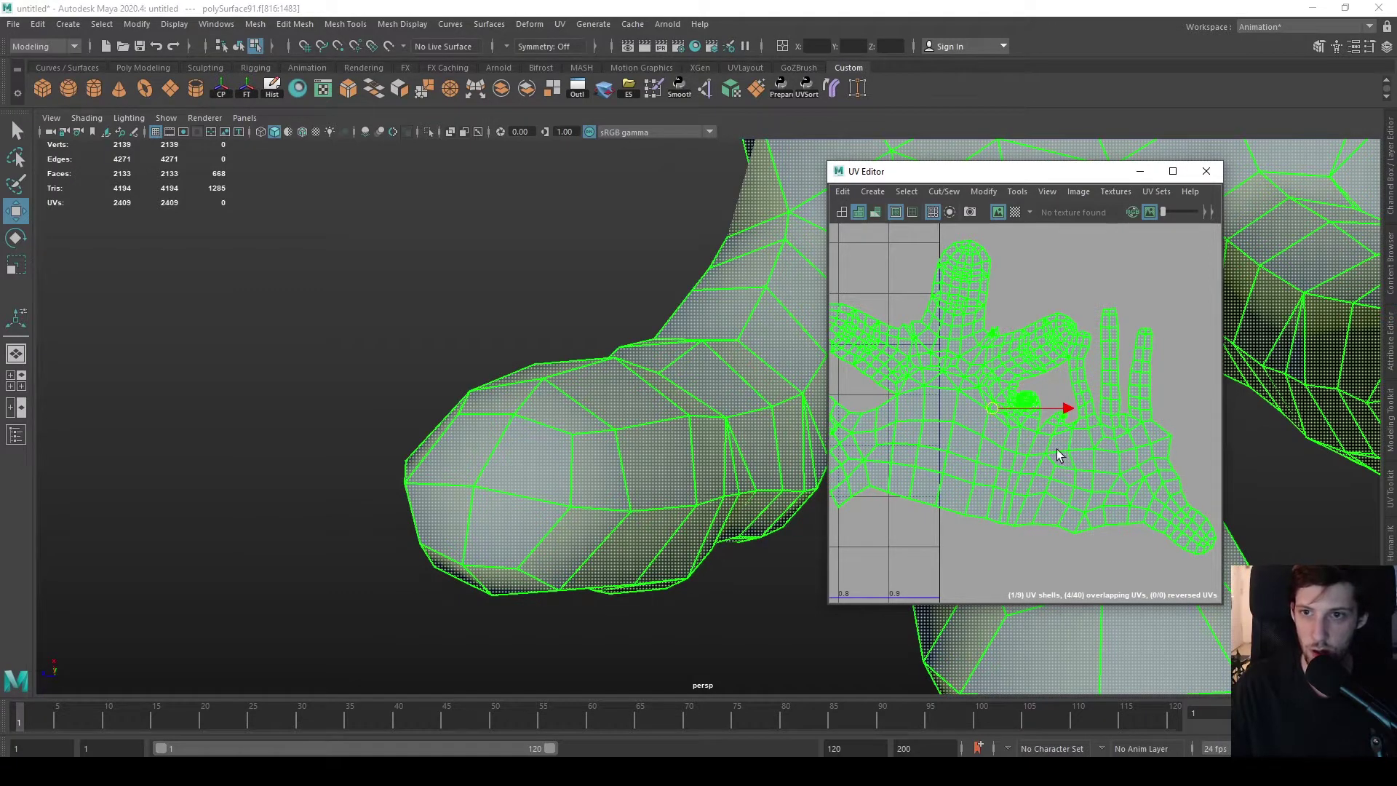
{"action": "scroll", "coordinate": [1057, 453], "scroll_direction": "down", "scroll_amount": 3}
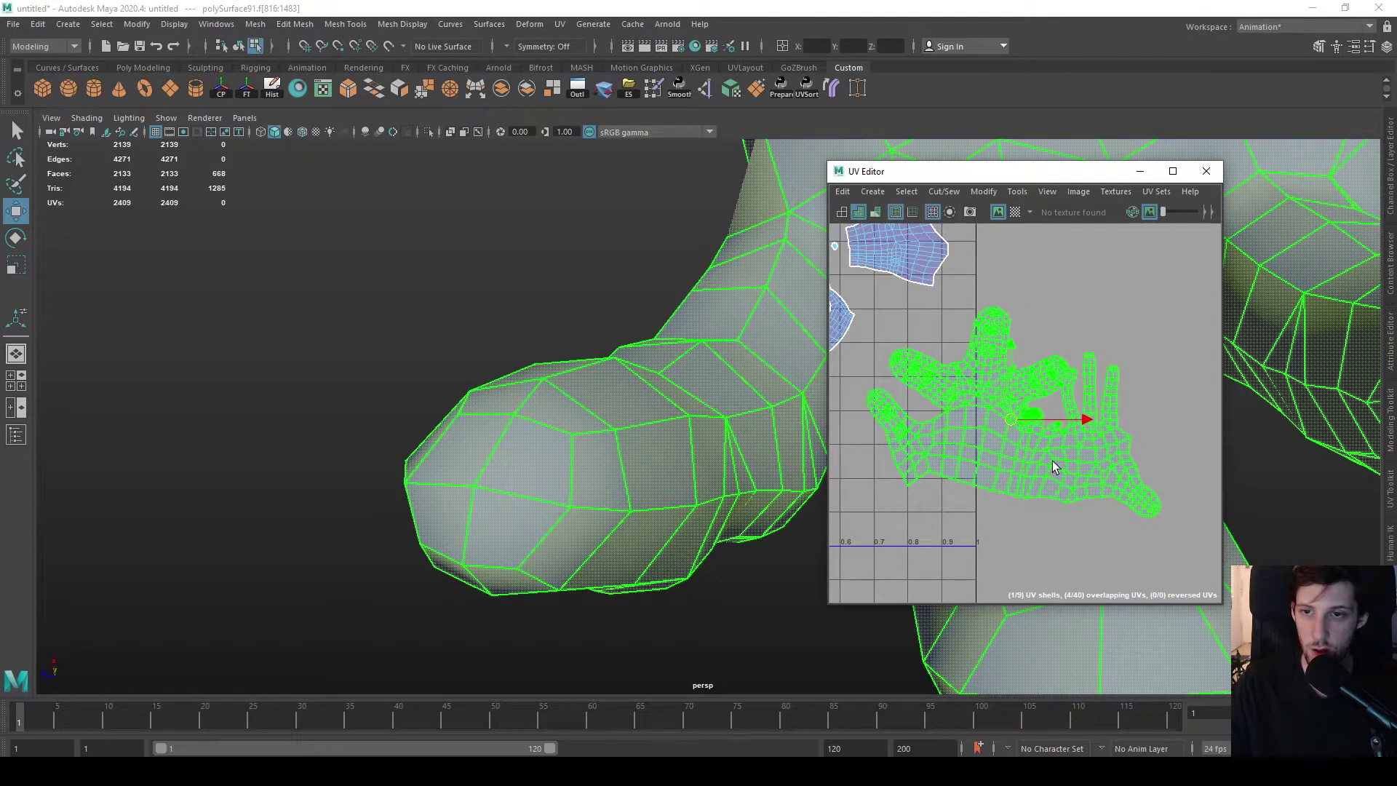
{"action": "scroll", "coordinate": [1063, 434], "scroll_direction": "up", "scroll_amount": 5}
- Pick another finger edge inside the hand shell, then reselect the whole hand shell's faces
{"action": "key", "text": "F10"}
{"action": "left_click", "coordinate": [1081, 446]}
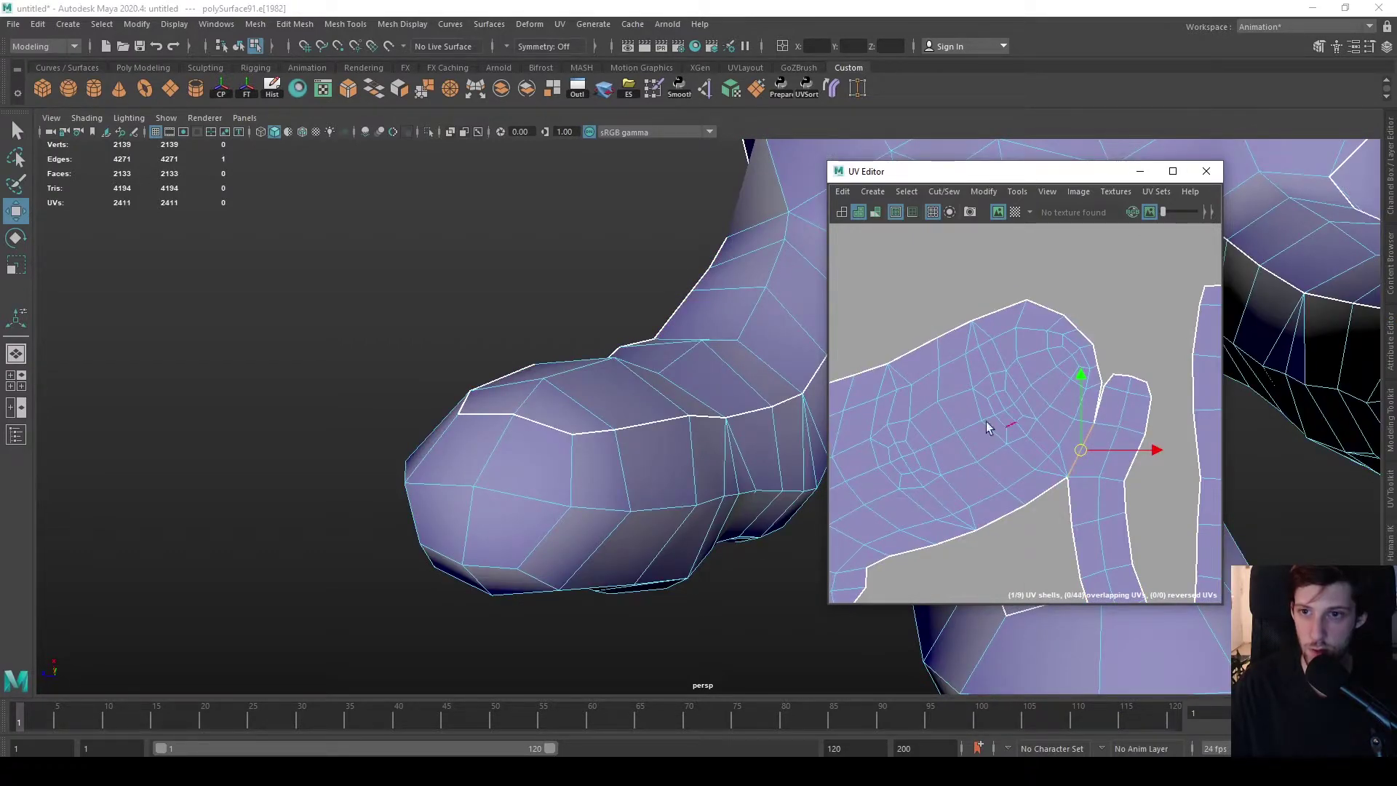
{"action": "key", "text": "F11"}
{"action": "double_click", "coordinate": [961, 406]}
{"action": "scroll", "coordinate": [975, 400], "scroll_direction": "down", "scroll_amount": 6}
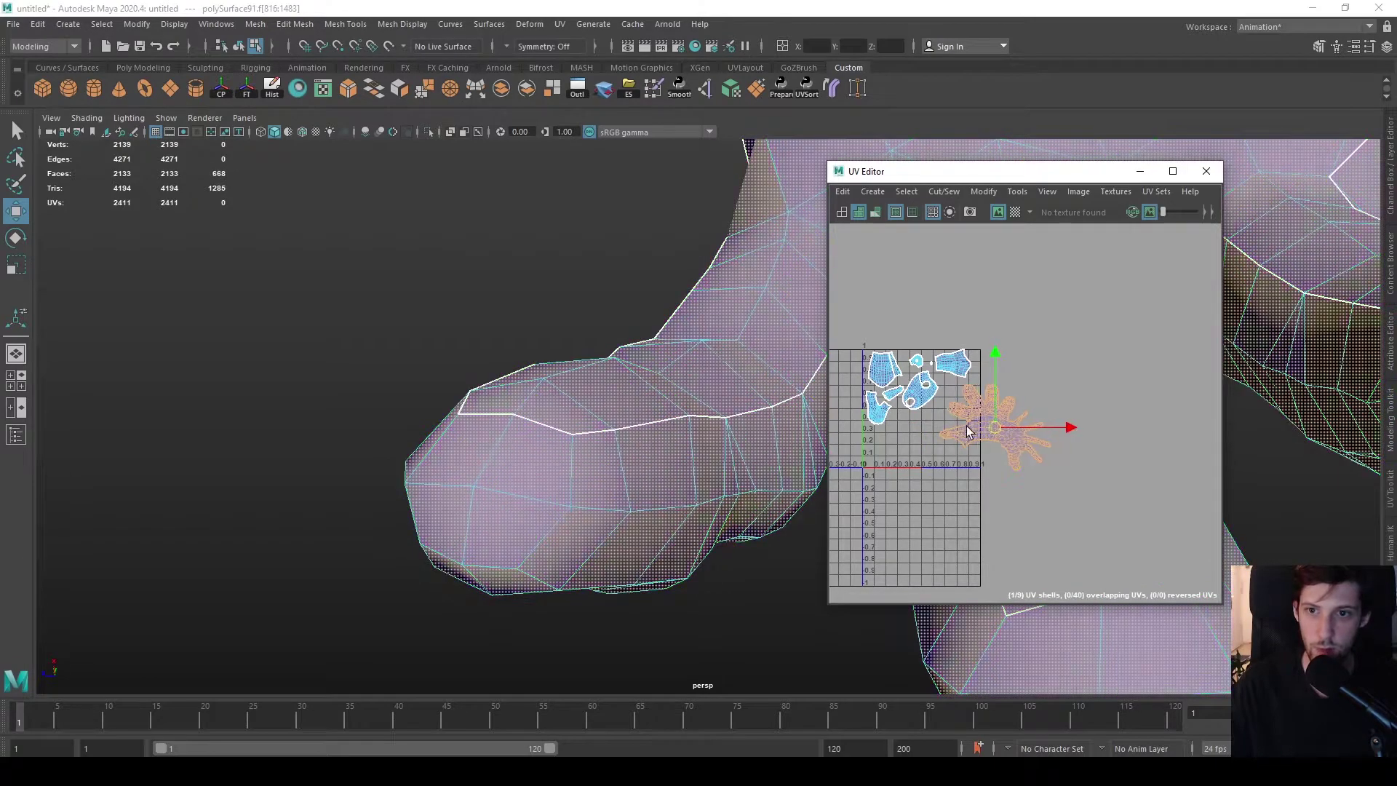
- Move the hand shell left toward the 0–1 square and select all the body's faces
{"action": "middle_click_drag", "start_coordinate": [1057, 464], "coordinate": [1029, 477]}
{"action": "scroll", "coordinate": [1029, 477], "scroll_direction": "down", "scroll_amount": 3}
{"action": "scroll", "coordinate": [683, 293], "scroll_direction": "down", "scroll_amount": 5}
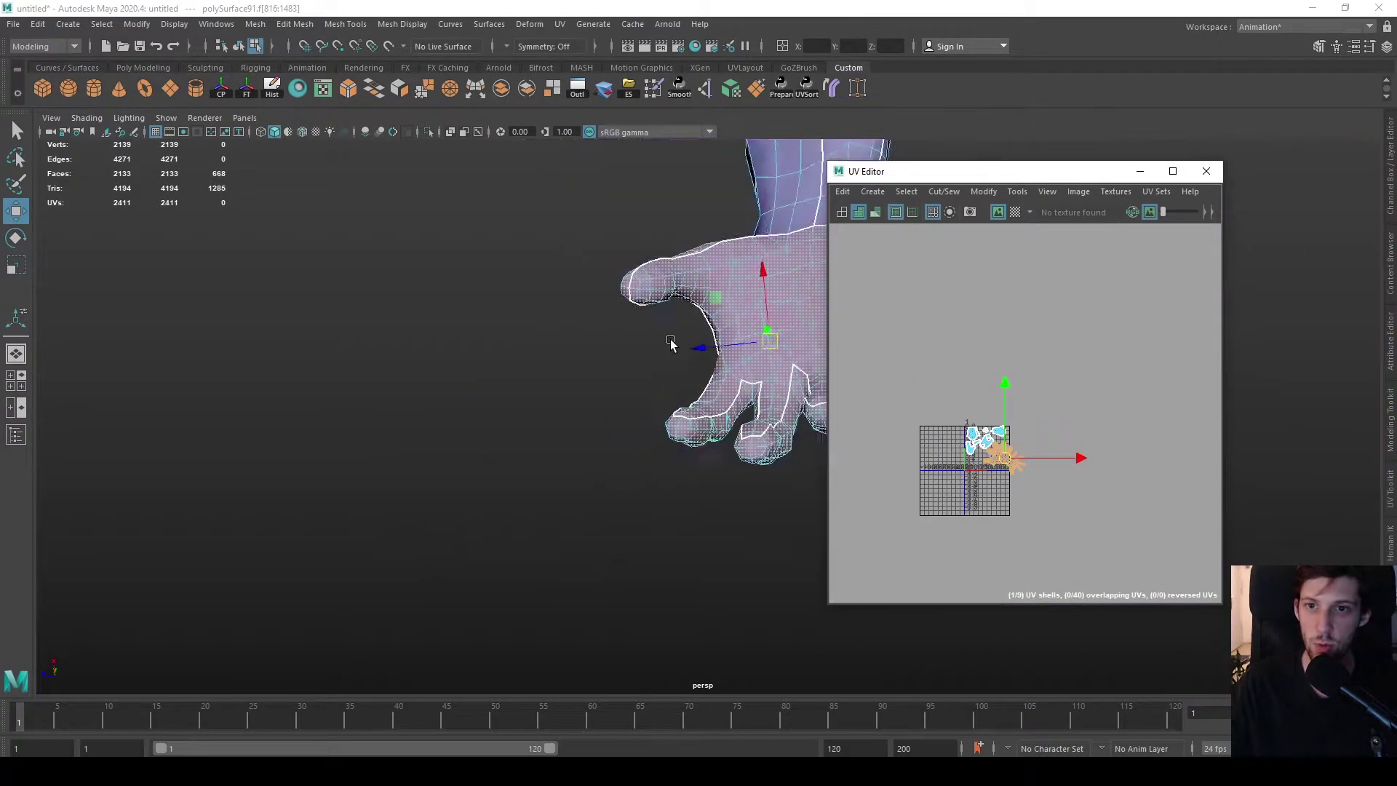
{"action": "left_click_drag", "start_coordinate": [687, 349], "coordinate": [525, 372], "text": "alt"}
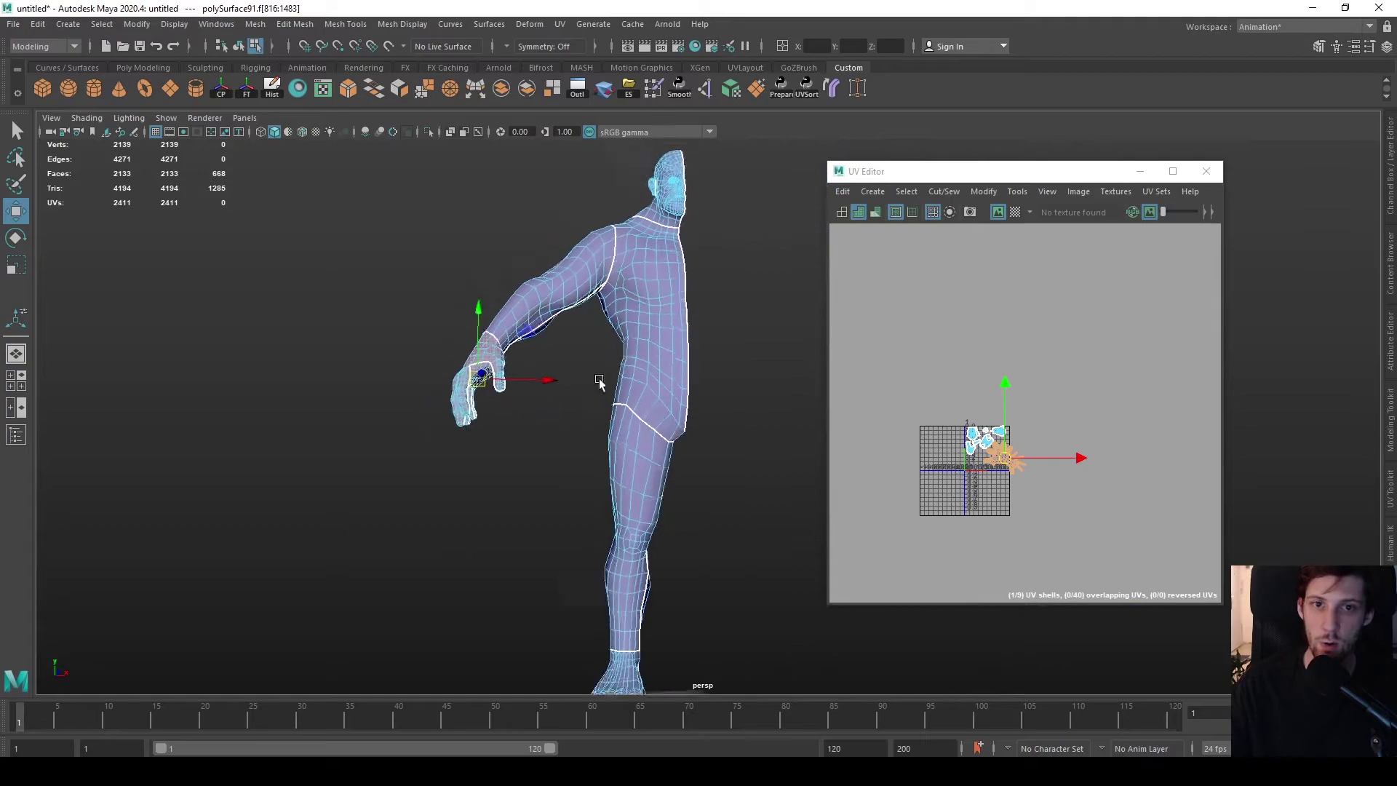
{"action": "right_click_drag", "start_coordinate": [664, 381], "coordinate": [683, 307]}
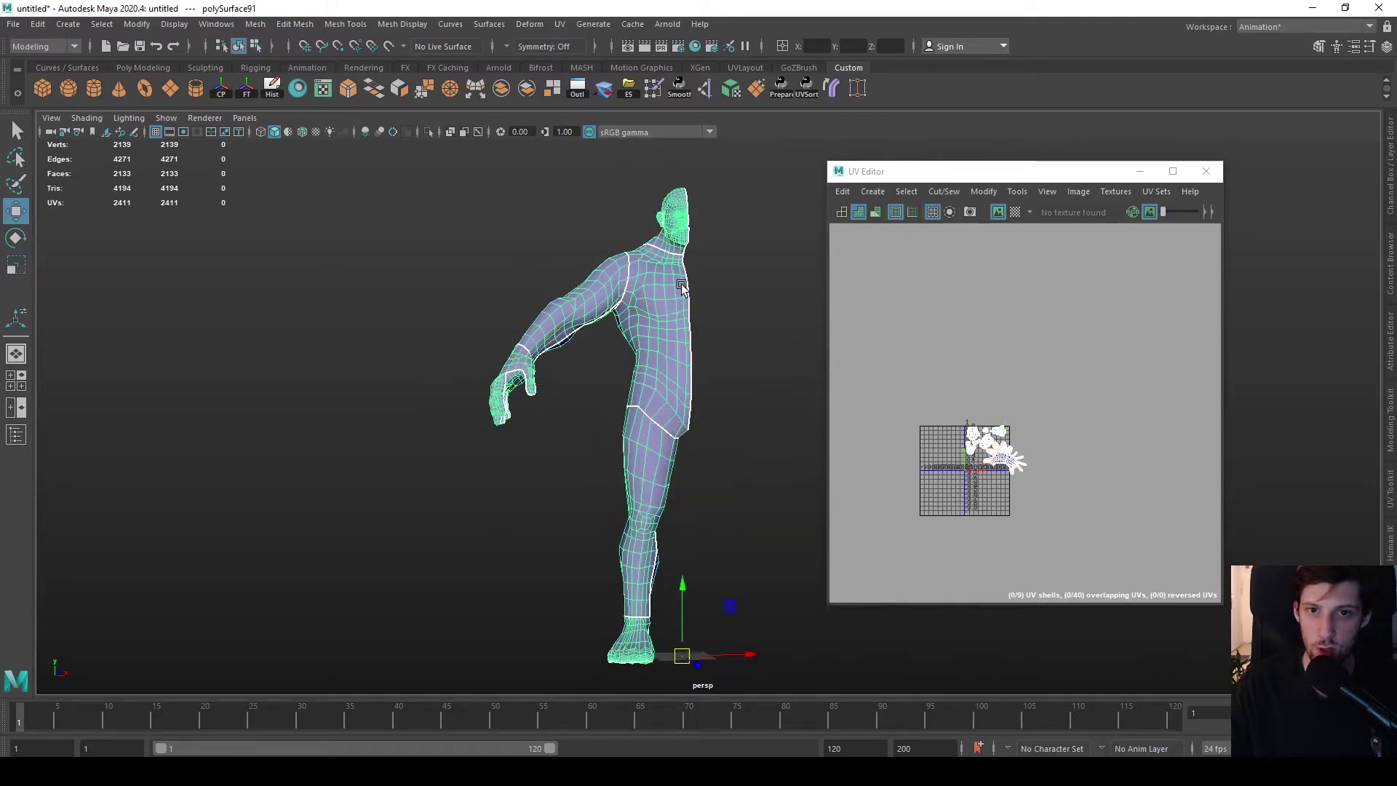
{"action": "key", "text": "f"}
{"action": "right_click", "coordinate": [1079, 391]}
{"action": "right_click_drag", "start_coordinate": [1080, 393], "coordinate": [1078, 431]}
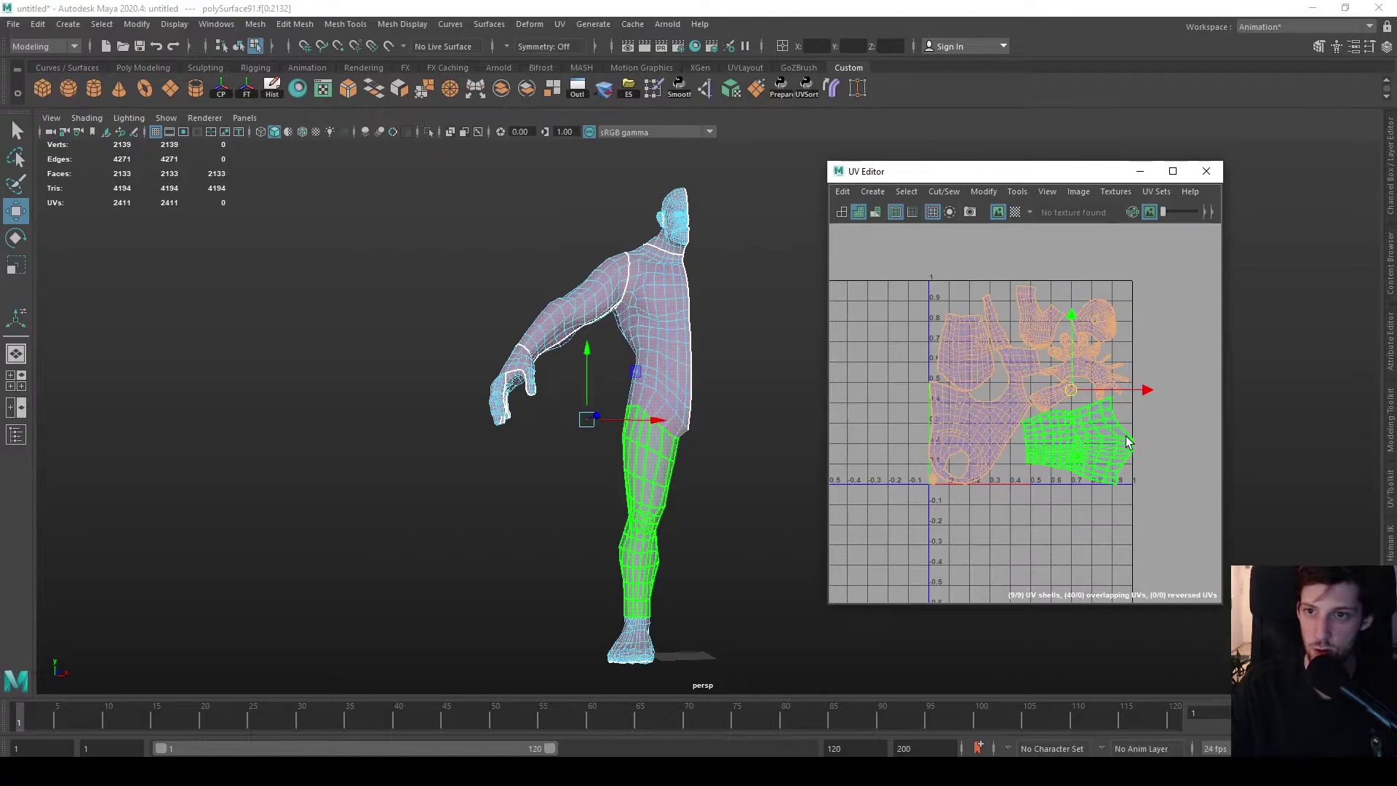
- Raise the arm shell and move the small shell at the origin to about u=0.4
{"action": "scroll", "coordinate": [1014, 493], "scroll_direction": "up", "scroll_amount": 5}
{"action": "scroll", "coordinate": [1014, 487], "scroll_direction": "down", "scroll_amount": 6}
{"action": "middle_click_drag", "start_coordinate": [1014, 483], "coordinate": [998, 524], "text": "alt"}
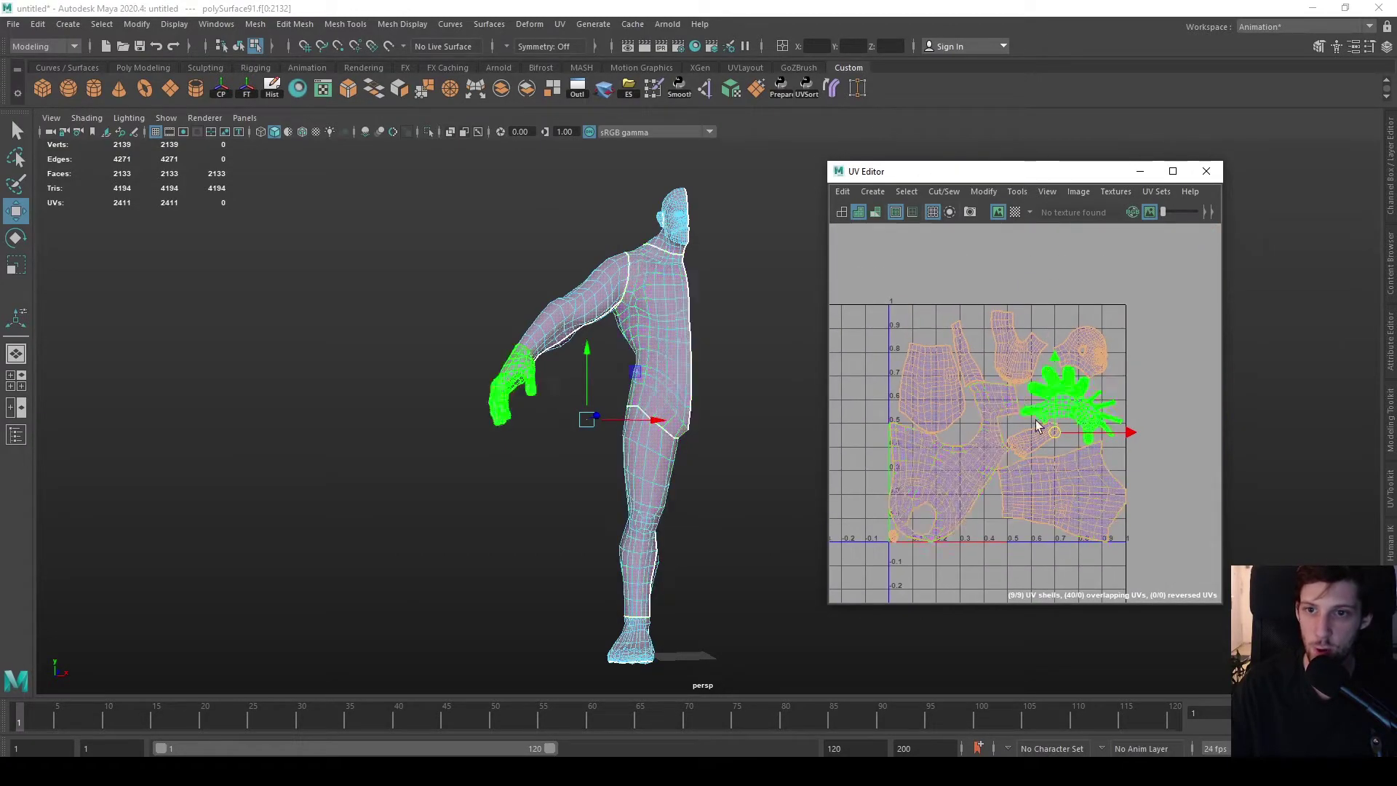
{"action": "left_click", "coordinate": [1150, 470]}
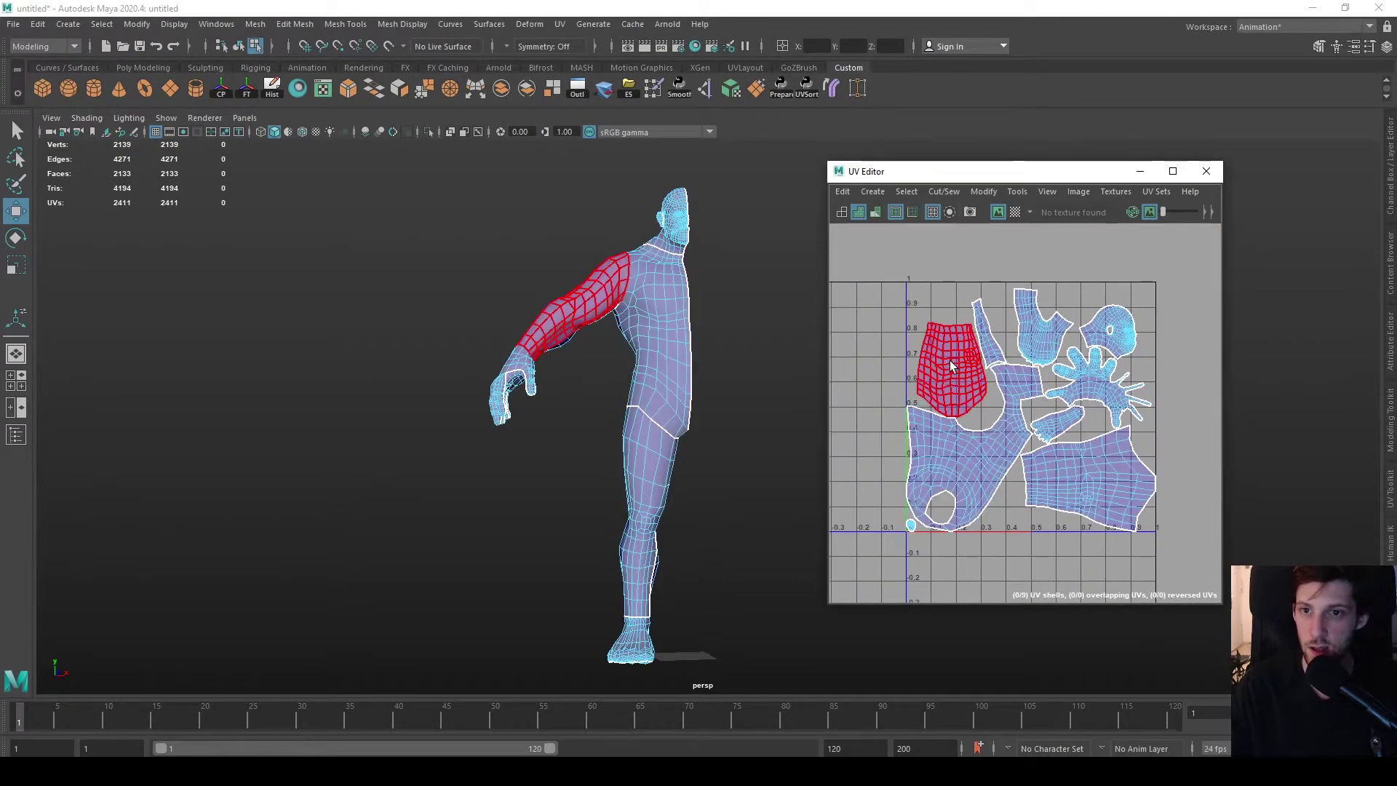
{"action": "left_click", "coordinate": [954, 360]}
{"action": "left_click_drag", "start_coordinate": [952, 365], "coordinate": [945, 347]}
{"action": "left_click", "coordinate": [911, 527]}
{"action": "left_click_drag", "start_coordinate": [913, 530], "coordinate": [1010, 521]}
{"action": "scroll", "coordinate": [948, 521], "scroll_direction": "up", "scroll_amount": 2}
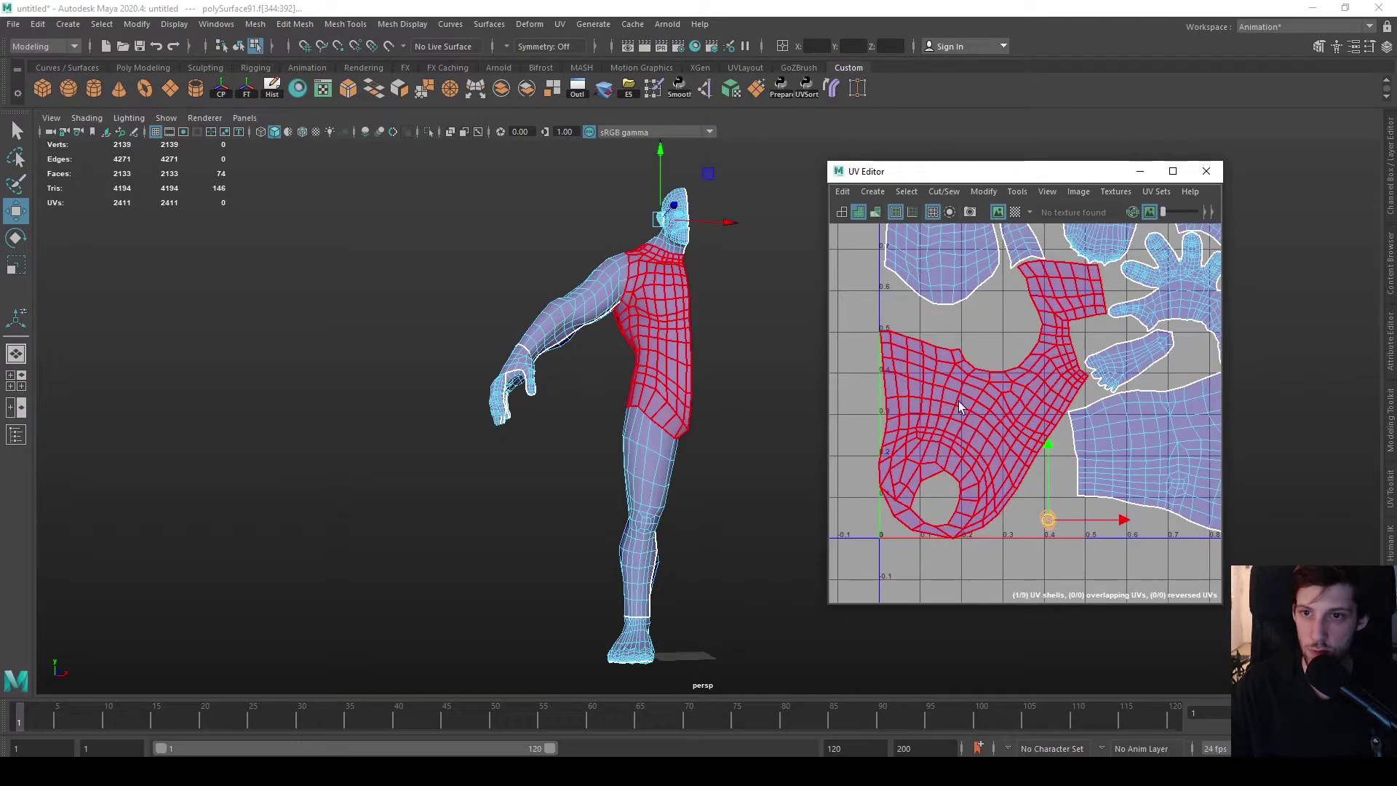
- Select the whole torso UV shell, starting from one of its edges
{"action": "scroll", "coordinate": [993, 451], "scroll_direction": "down", "scroll_amount": 2}
{"action": "scroll", "coordinate": [944, 499], "scroll_direction": "up", "scroll_amount": 3}
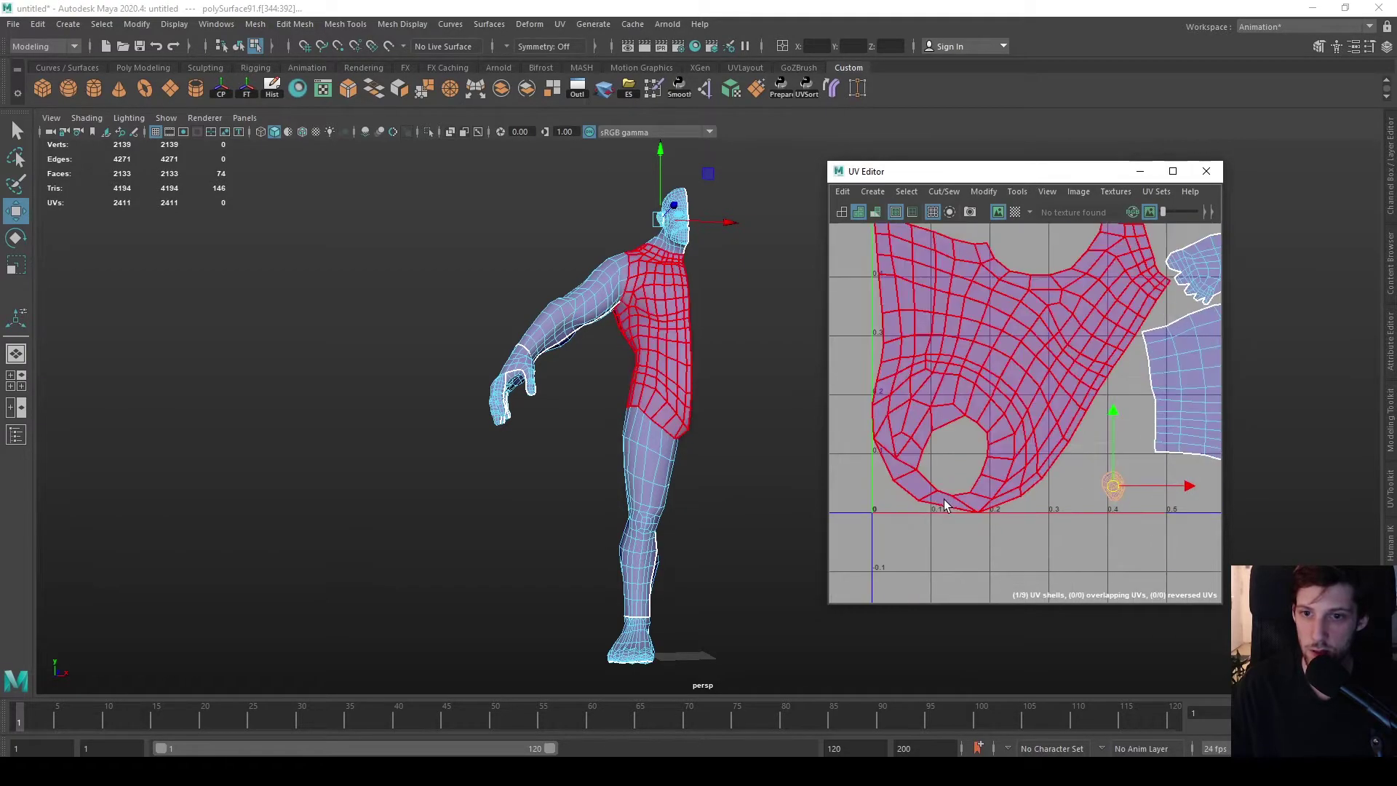
{"action": "right_click_drag", "start_coordinate": [944, 499], "coordinate": [944, 440]}
{"action": "left_click", "coordinate": [959, 507]}
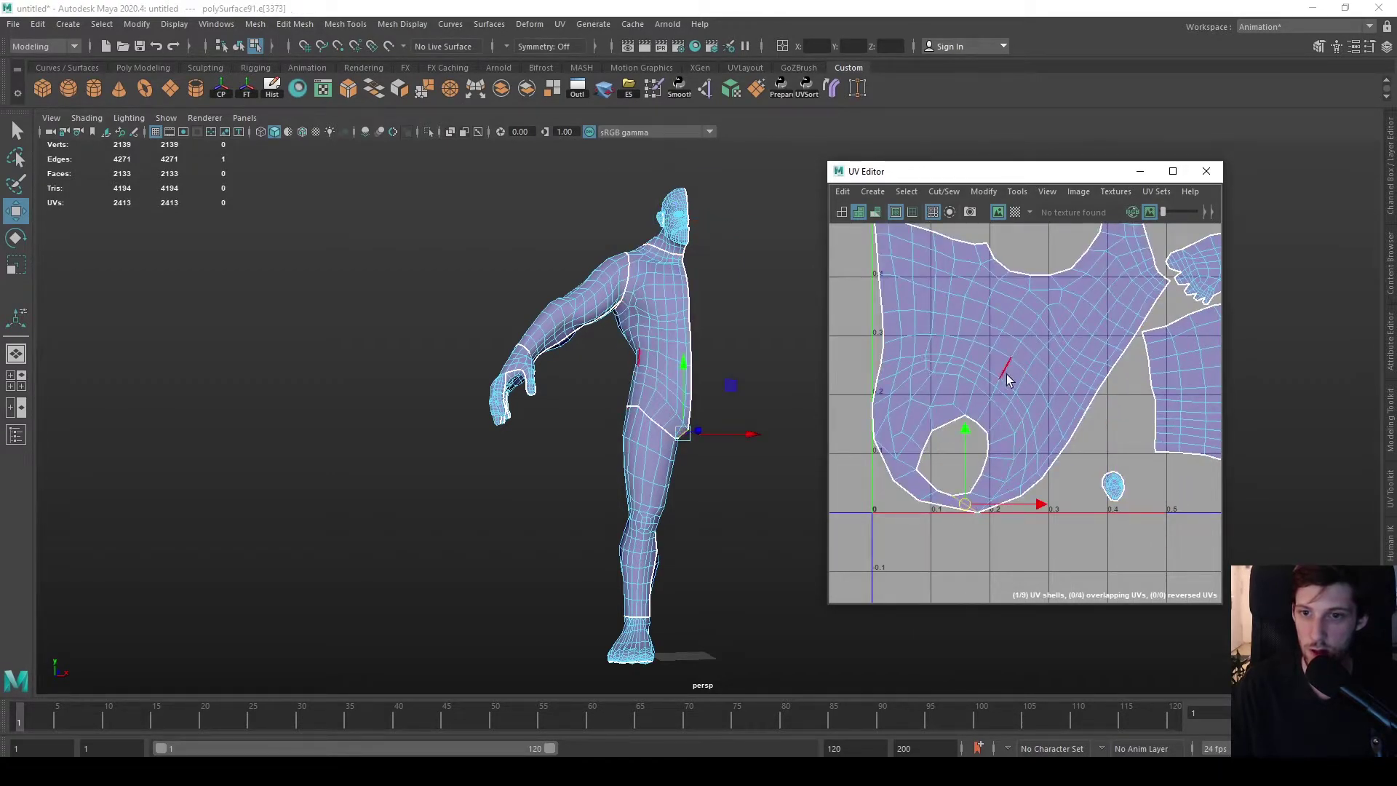
{"action": "right_click_drag", "start_coordinate": [1007, 374], "coordinate": [976, 405]}
{"action": "scroll", "coordinate": [1040, 450], "scroll_direction": "down", "scroll_amount": 2}
{"action": "scroll", "coordinate": [1041, 450], "scroll_direction": "up", "scroll_amount": 1}
{"action": "scroll", "coordinate": [968, 436], "scroll_direction": "up", "scroll_amount": 2}
{"action": "scroll", "coordinate": [975, 444], "scroll_direction": "down", "scroll_amount": 2}
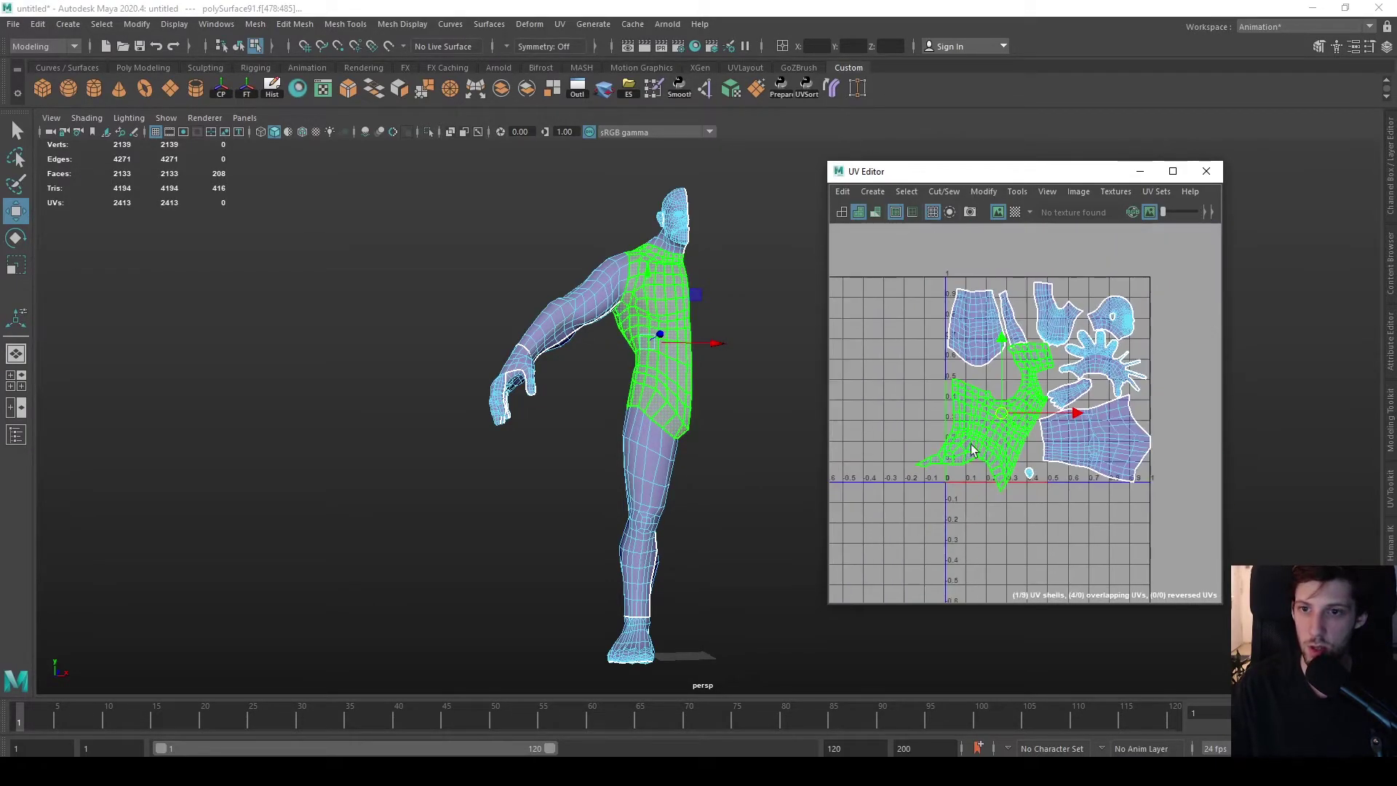
{"action": "scroll", "coordinate": [1019, 444], "scroll_direction": "up", "scroll_amount": 1}
{"action": "scroll", "coordinate": [1057, 443], "scroll_direction": "down", "scroll_amount": 1}
{"action": "middle_click_drag", "start_coordinate": [1058, 444], "coordinate": [1012, 494], "text": "alt"}
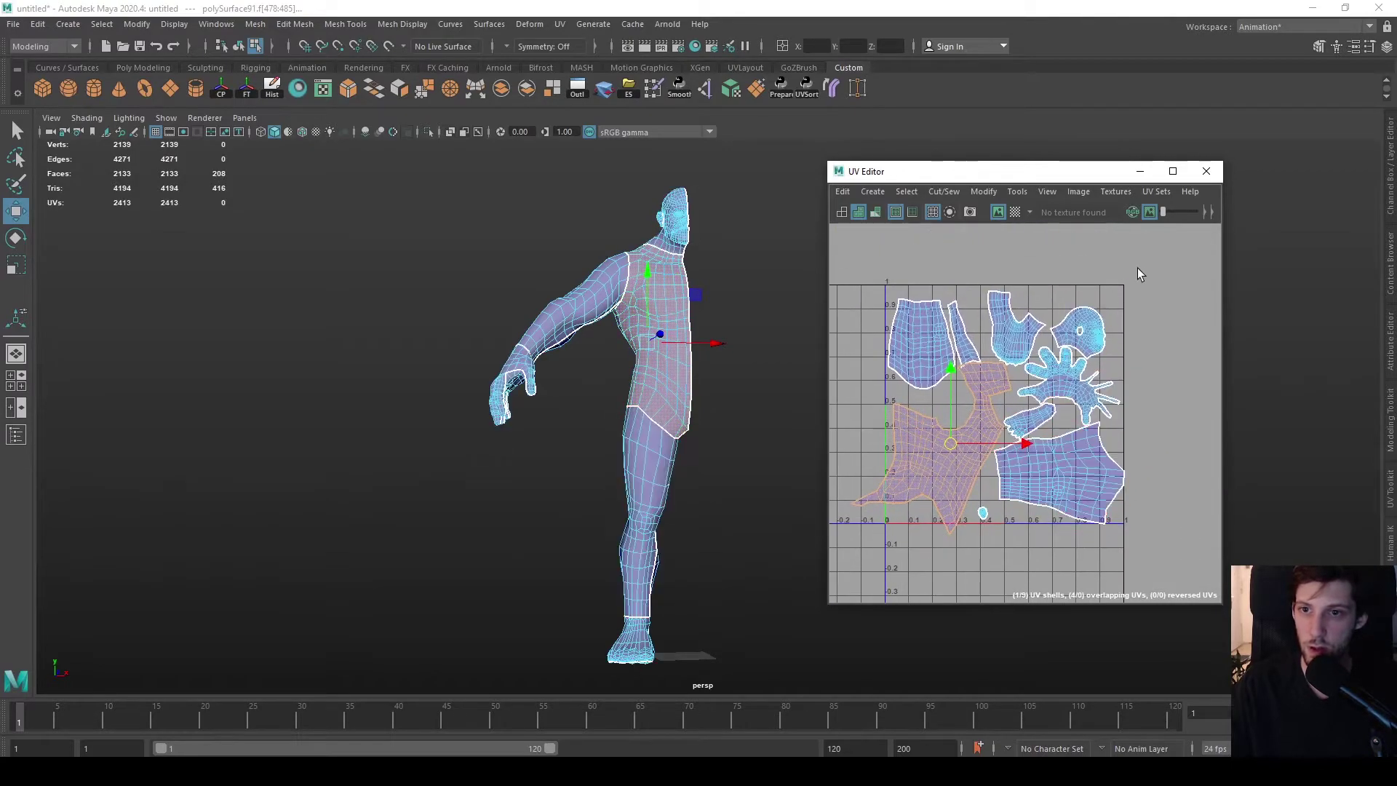
- Repack all UV shells, then shift the torso and head shells up and left
{"action": "key", "text": "ctrl+shift+a"}
{"action": "key", "text": "ctrl+l"}
{"action": "left_click", "coordinate": [953, 357]}
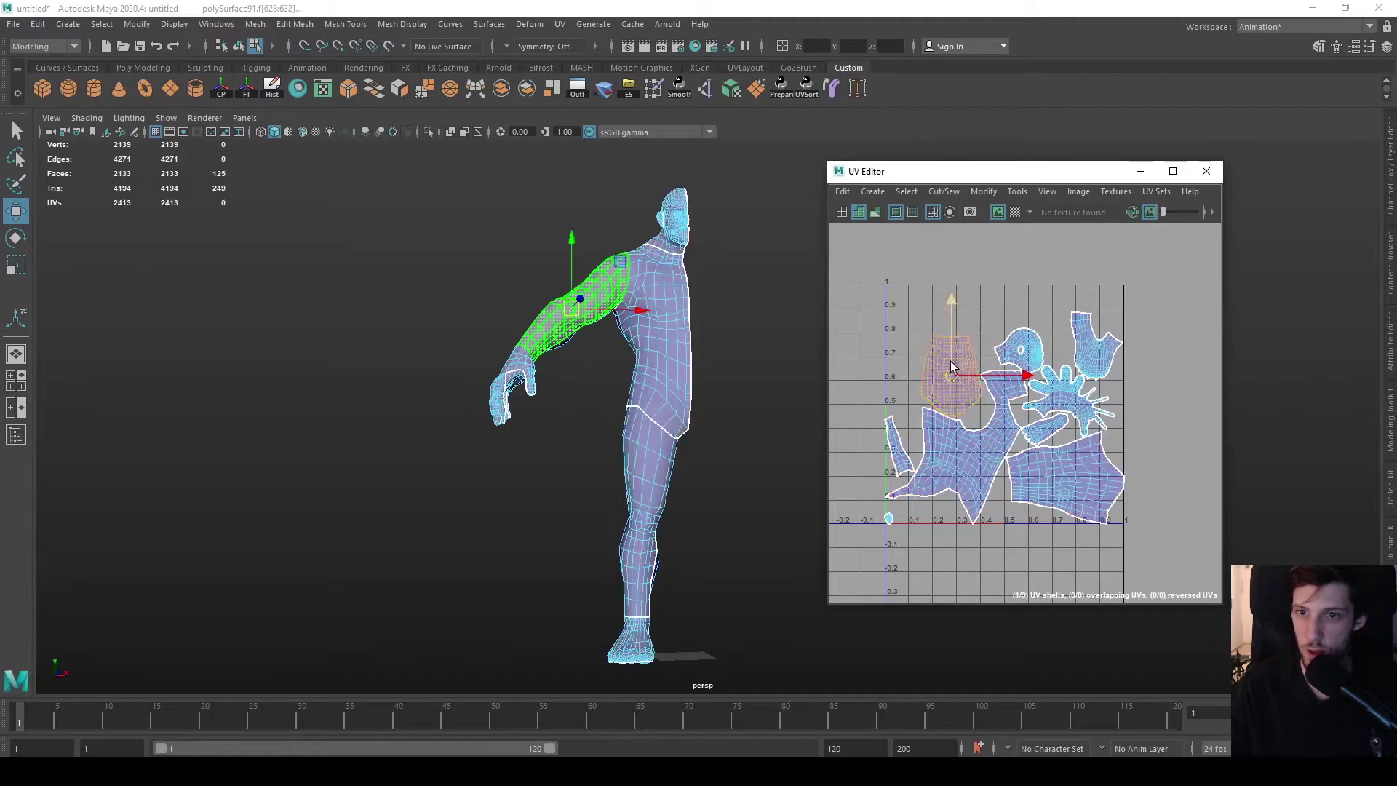
{"action": "left_click_drag", "start_coordinate": [954, 357], "coordinate": [926, 318]}
{"action": "left_click", "coordinate": [1013, 346]}
{"action": "left_click_drag", "start_coordinate": [1013, 345], "coordinate": [976, 311]}
- Raise and rotate the arm shell upright, then marquee-select the collapsed shell at the origin
{"action": "left_click", "coordinate": [909, 447]}
{"action": "key", "text": "e"}
{"action": "key", "text": "w"}
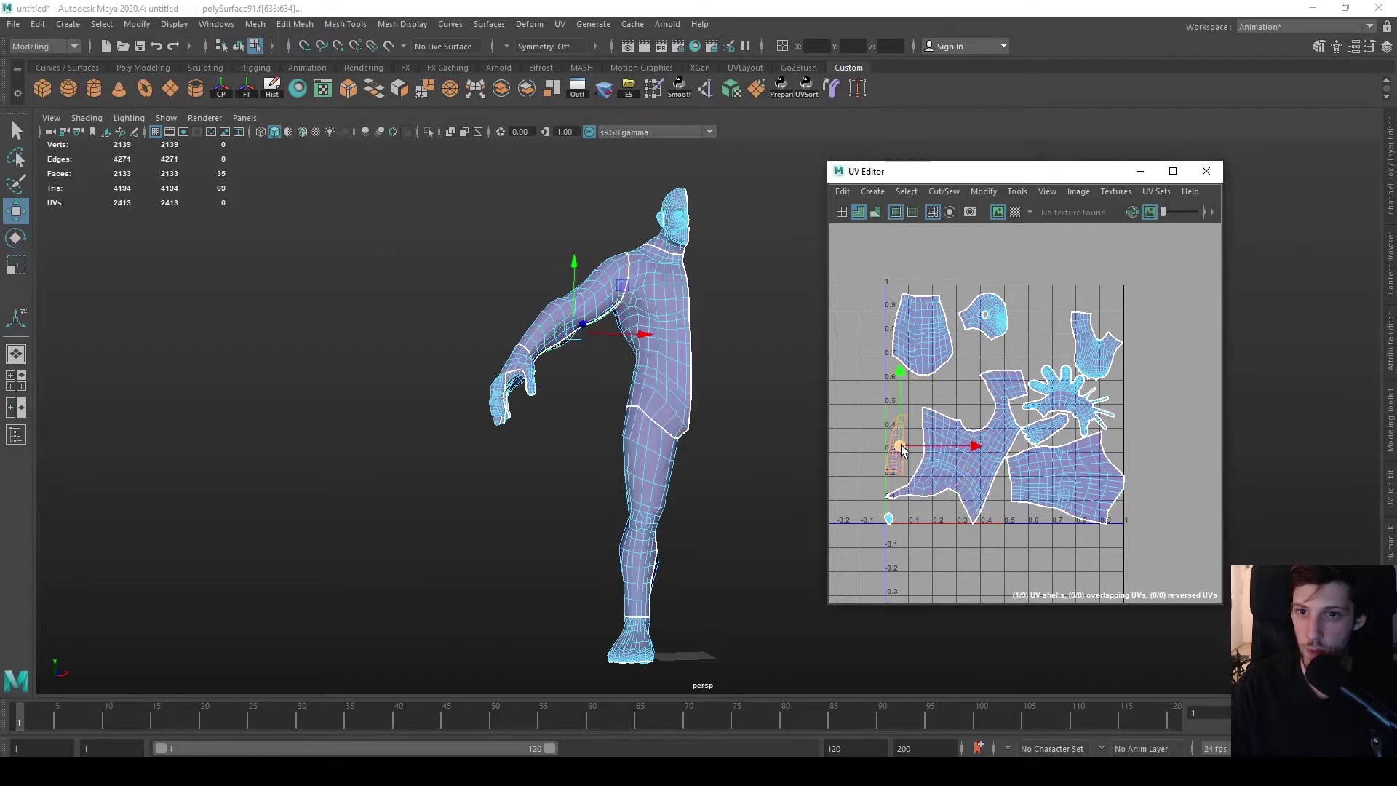
{"action": "left_click_drag", "start_coordinate": [901, 444], "coordinate": [906, 414]}
{"action": "key", "text": "r"}
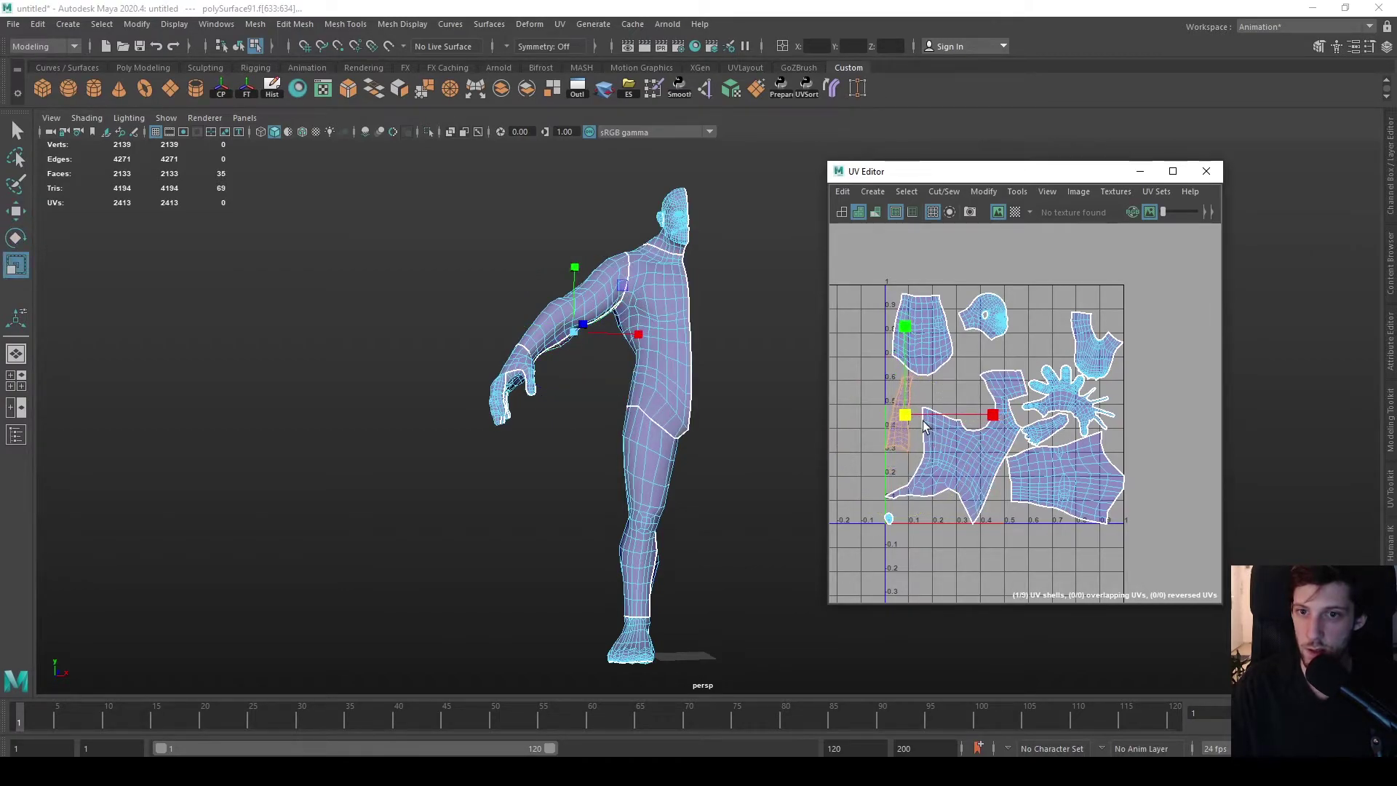
{"action": "key", "text": "e"}
{"action": "left_click_drag", "start_coordinate": [955, 369], "coordinate": [832, 474]}
{"action": "key", "text": "w"}
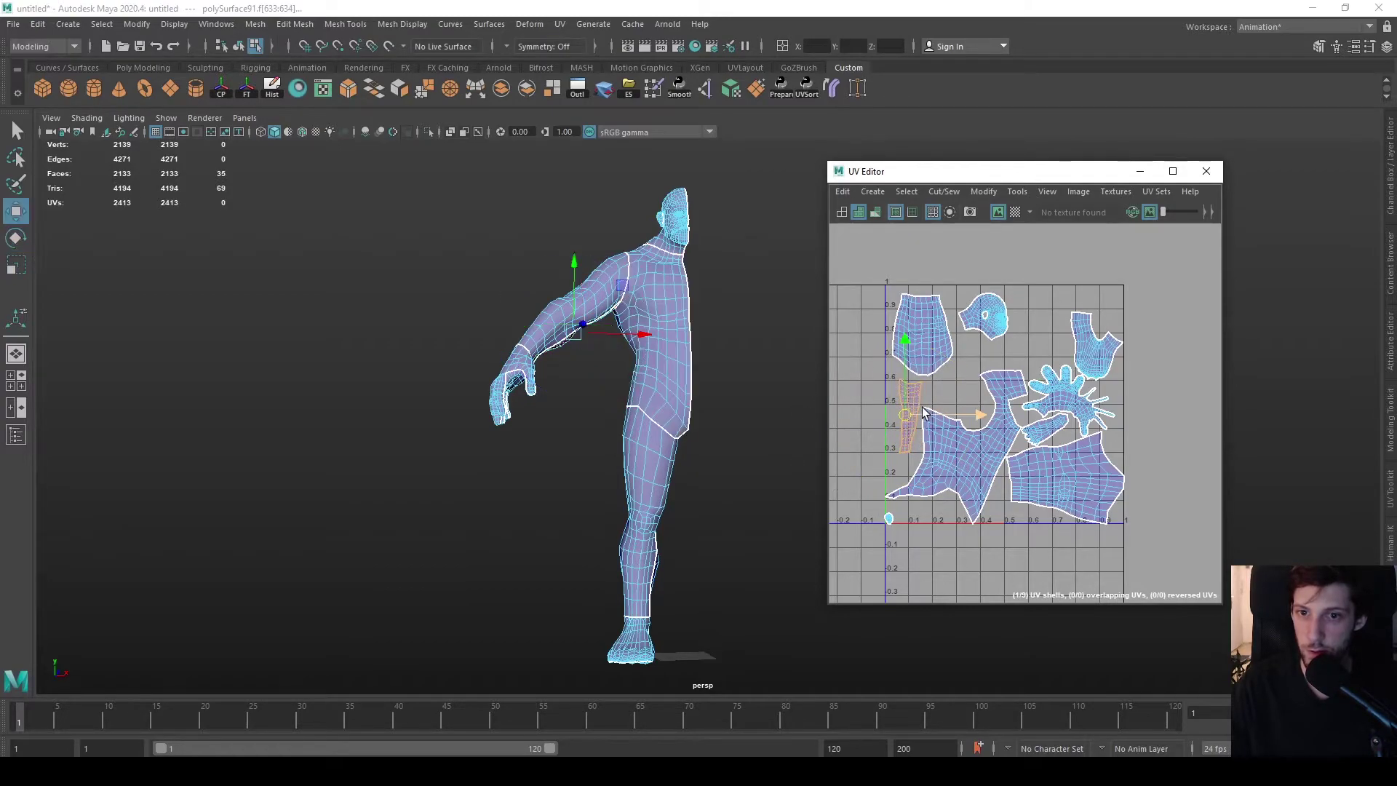
{"action": "left_click_drag", "start_coordinate": [896, 508], "coordinate": [936, 386]}
- Move the foot shell up-left, rotate it about 90°, and shift it right
{"action": "left_click", "coordinate": [1066, 397]}
{"action": "left_click", "coordinate": [1099, 353]}
{"action": "middle_click_drag", "start_coordinate": [1068, 325], "coordinate": [1036, 306]}
{"action": "key", "text": "e"}
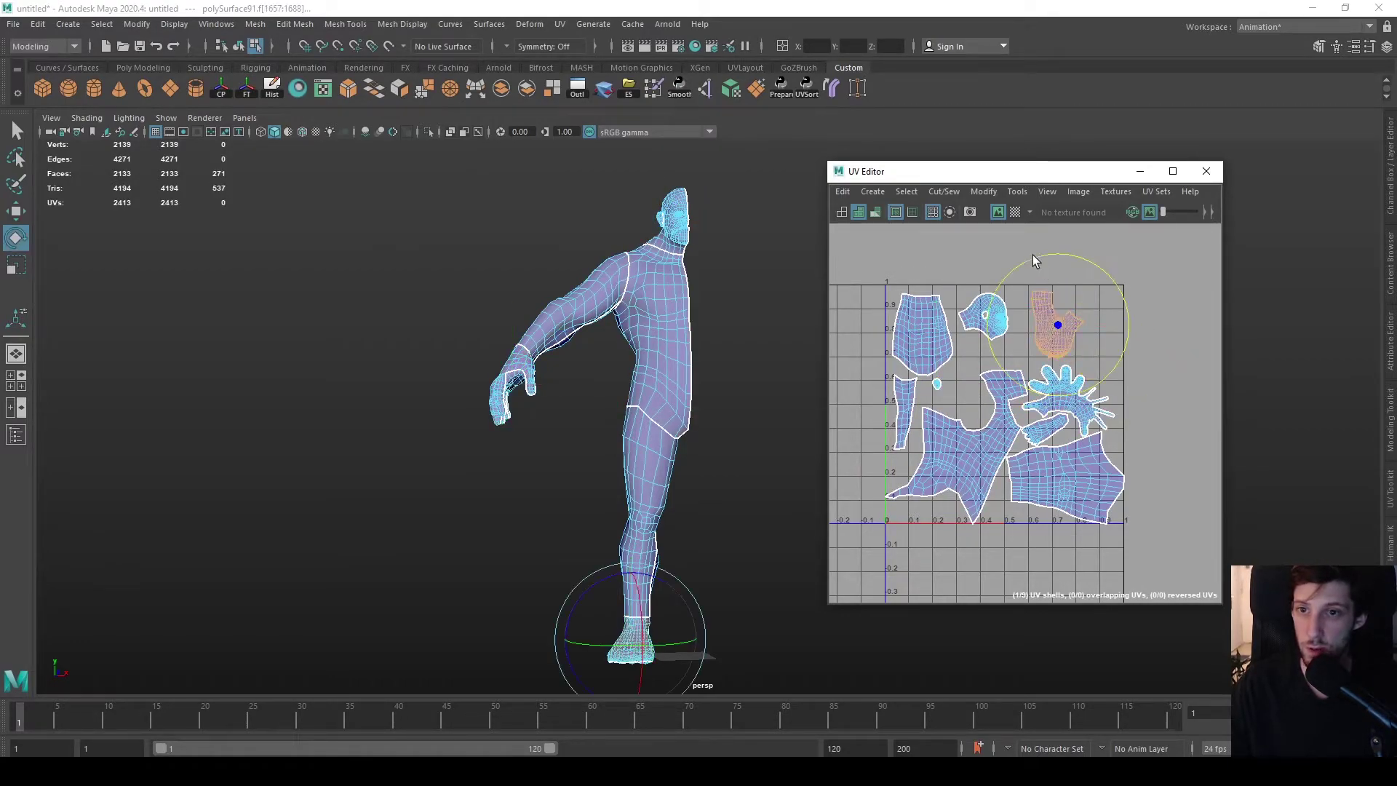
{"action": "left_click_drag", "start_coordinate": [1028, 259], "coordinate": [1114, 264]}
{"action": "key", "text": "w"}
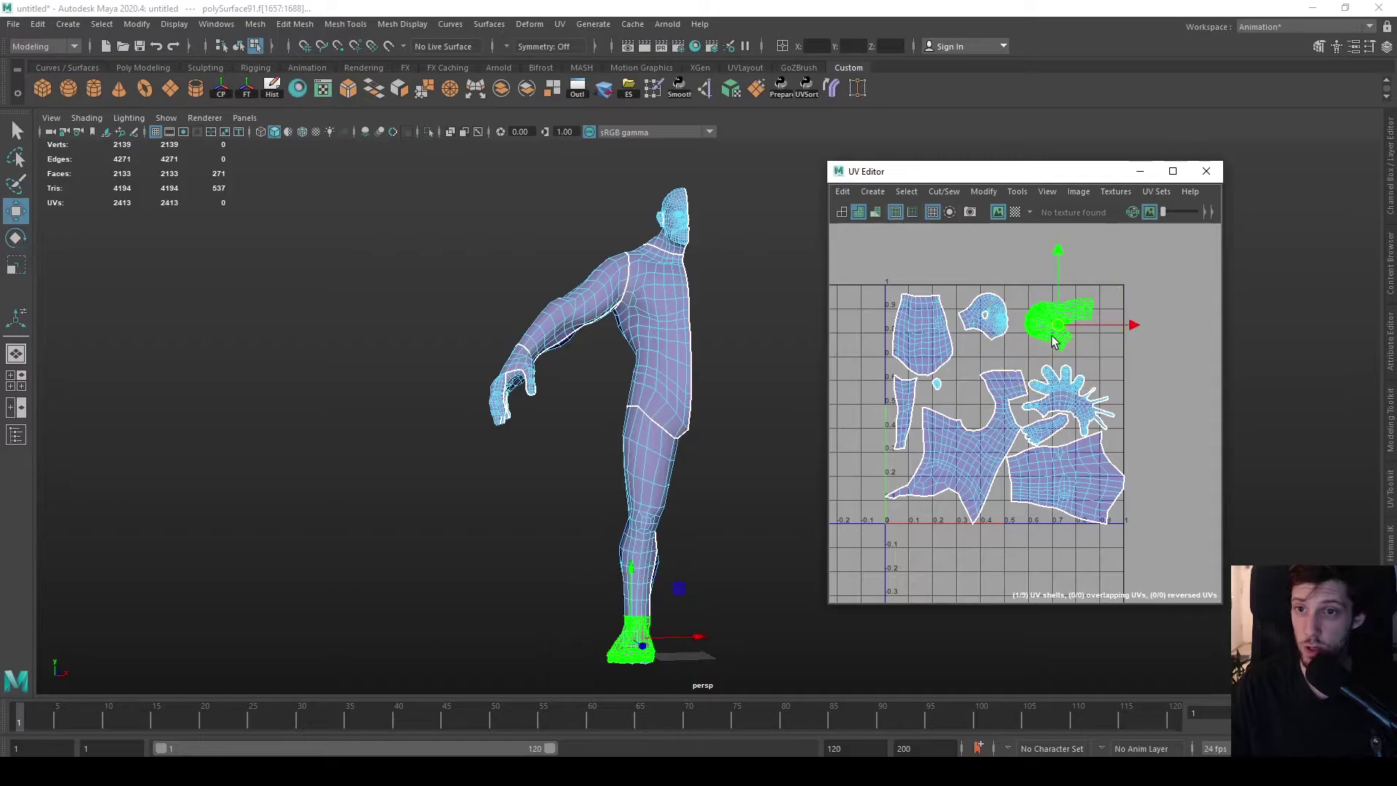
{"action": "left_click_drag", "start_coordinate": [1061, 321], "coordinate": [1084, 320]}
- Nudge and rotate the hand shell, then move it up and right
{"action": "left_click", "coordinate": [1076, 399]}
{"action": "left_click_drag", "start_coordinate": [1075, 399], "coordinate": [1080, 386]}
{"action": "key", "text": "e"}
{"action": "left_click_drag", "start_coordinate": [1101, 330], "coordinate": [1137, 337]}
{"action": "key", "text": "w"}
{"action": "left_click_drag", "start_coordinate": [1076, 391], "coordinate": [1085, 381]}
- Move the small shell near the hand up toward the top of the tile
{"action": "left_click", "coordinate": [1048, 431]}
{"action": "left_click_drag", "start_coordinate": [1050, 433], "coordinate": [988, 255]}
{"action": "key", "text": "e"}
{"action": "key", "text": "w"}
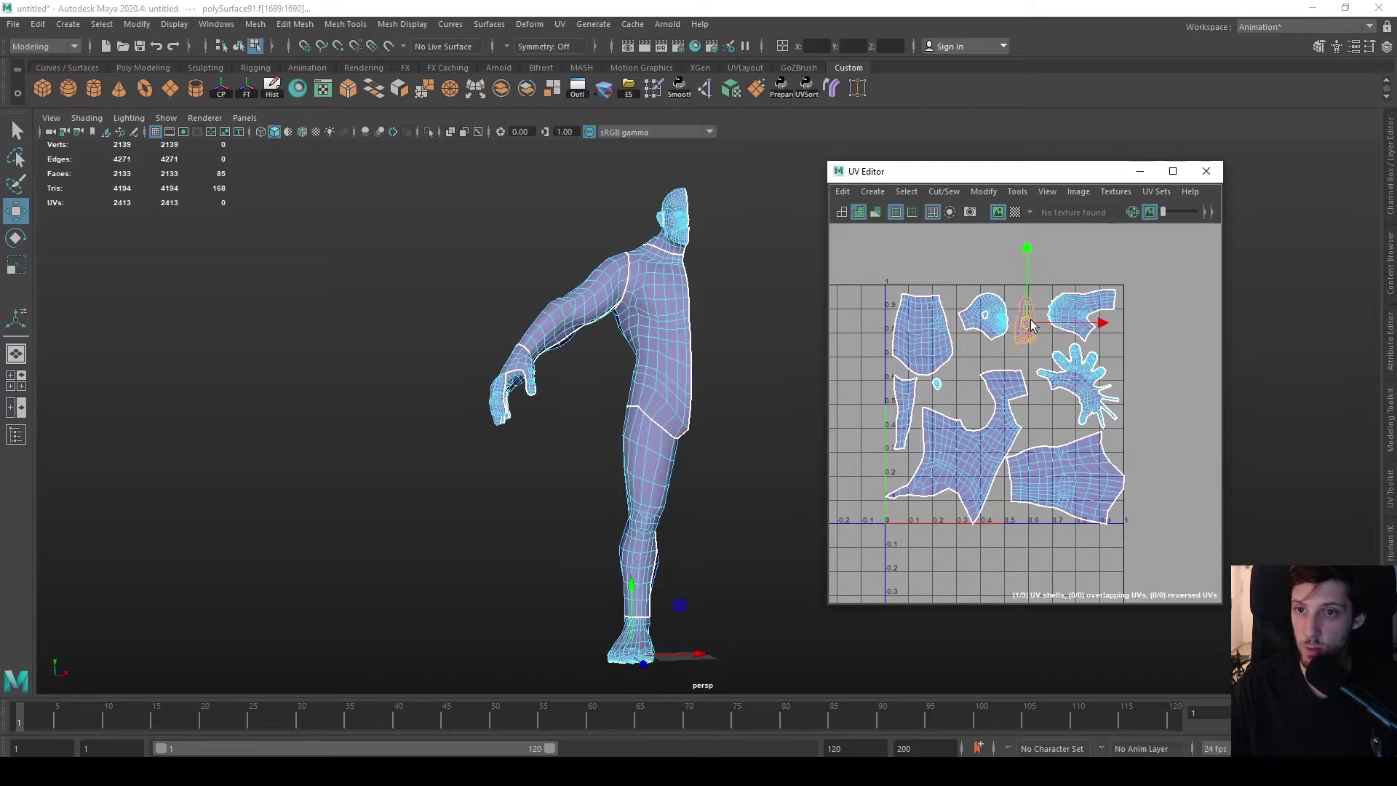
- Shift the head shell slightly down-left and convert its selection to UVs
{"action": "left_click", "coordinate": [987, 325]}
{"action": "key", "text": "r"}
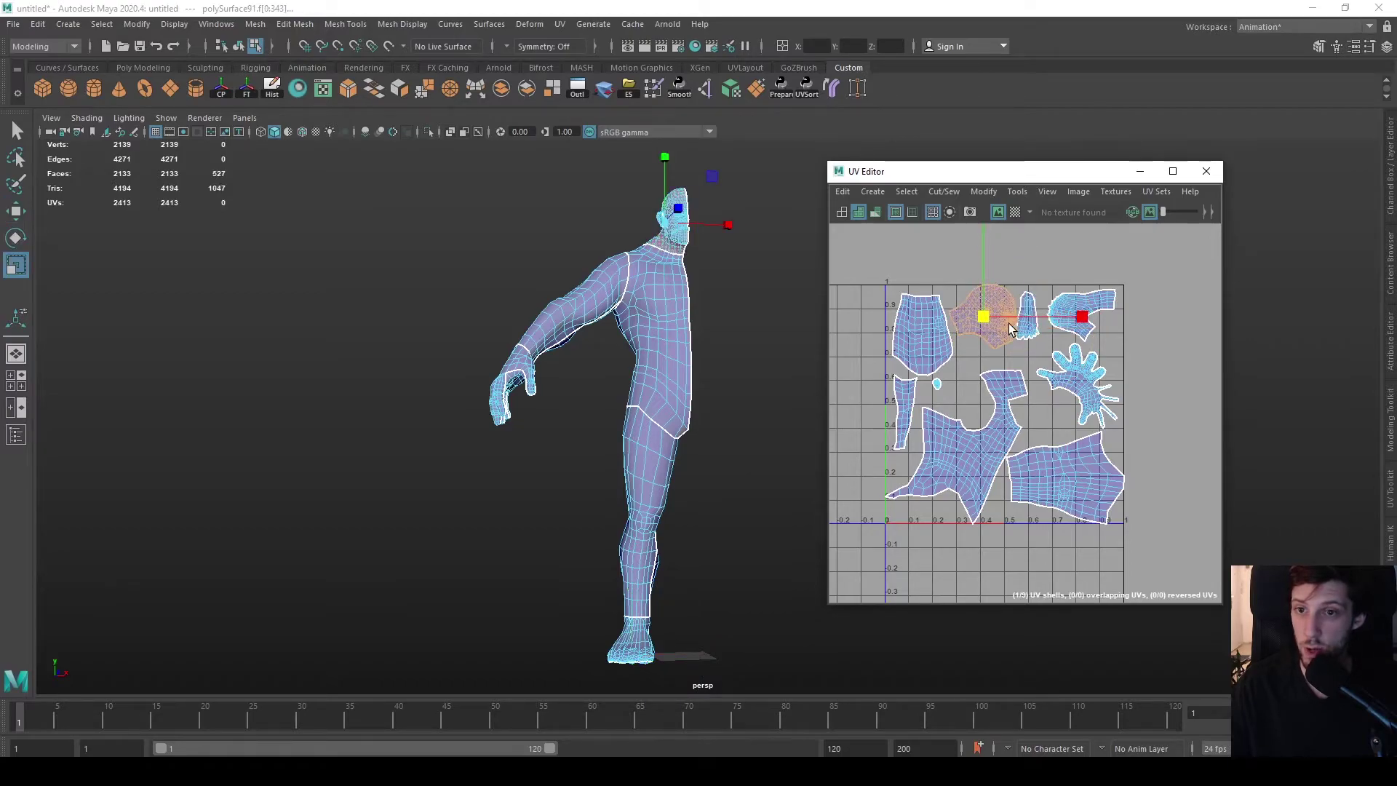
{"action": "key", "text": "w"}
{"action": "left_click_drag", "start_coordinate": [984, 319], "coordinate": [986, 321]}
{"action": "key", "text": "ctrl+F12"}
{"action": "scroll", "coordinate": [1000, 341], "scroll_direction": "up", "scroll_amount": 2}
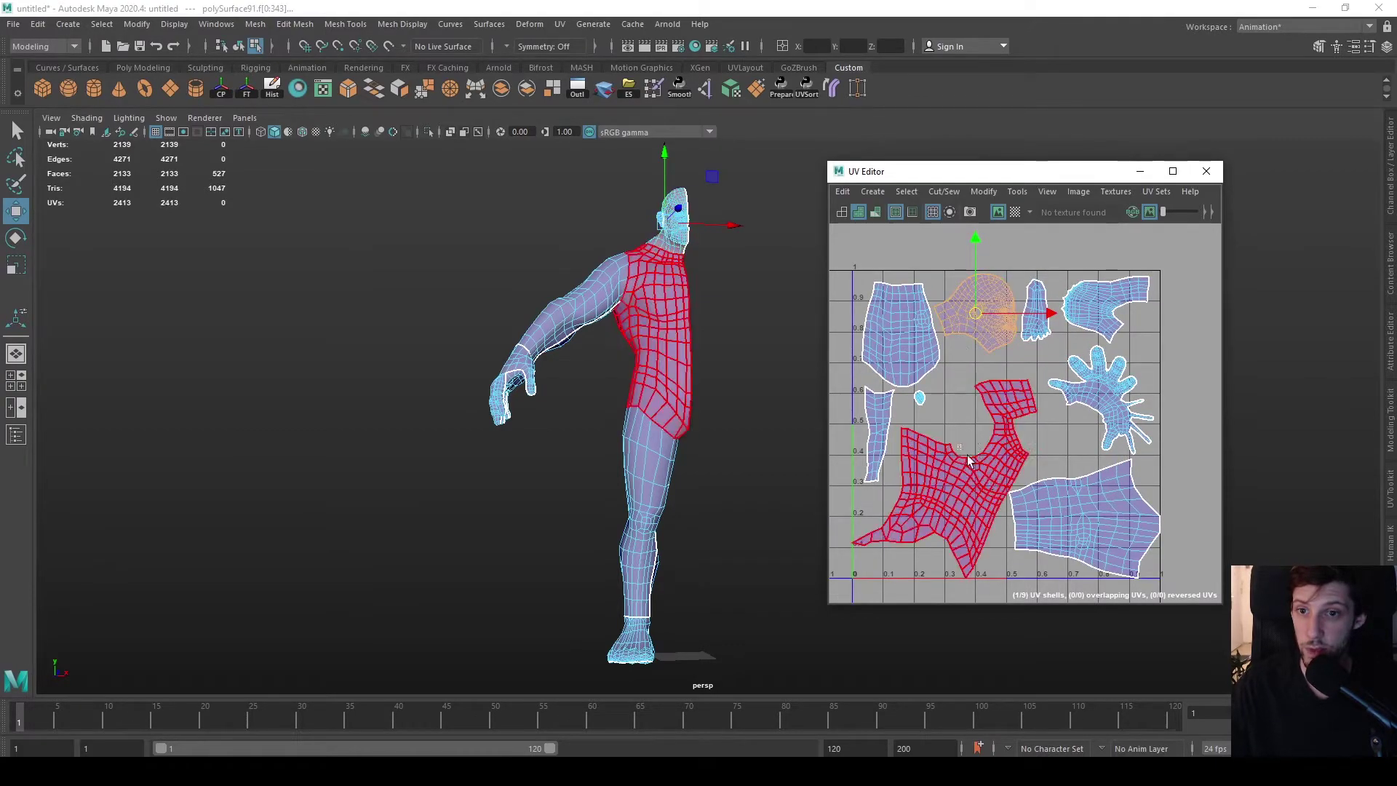
- Move the torso shell slightly up and right, then select the leg shell for rotation
{"action": "left_click", "coordinate": [981, 483]}
{"action": "left_click_drag", "start_coordinate": [942, 474], "coordinate": [940, 471]}
{"action": "right_click_drag", "start_coordinate": [940, 472], "coordinate": [949, 470], "text": "shift"}
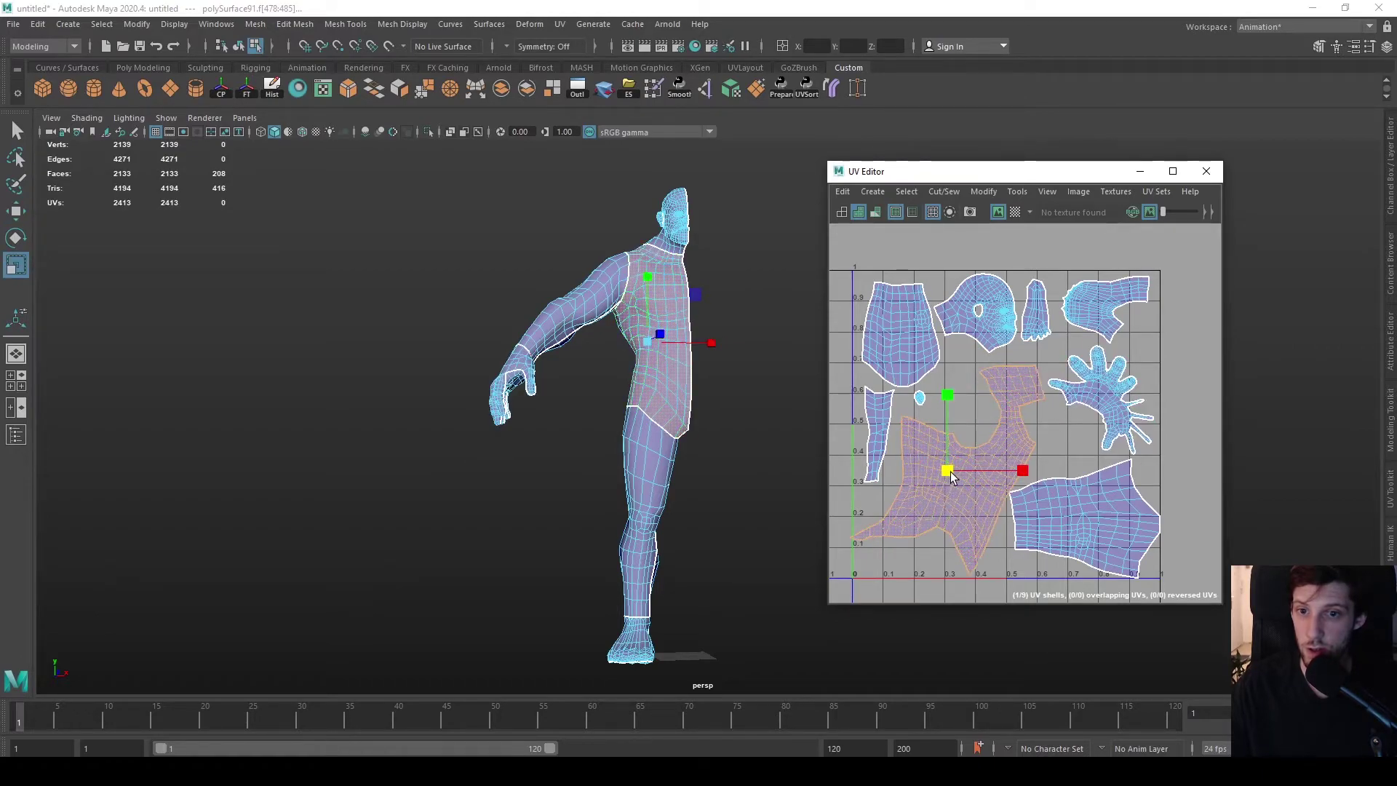
{"action": "left_click_drag", "start_coordinate": [950, 471], "coordinate": [956, 462]}
{"action": "left_click", "coordinate": [1070, 509]}
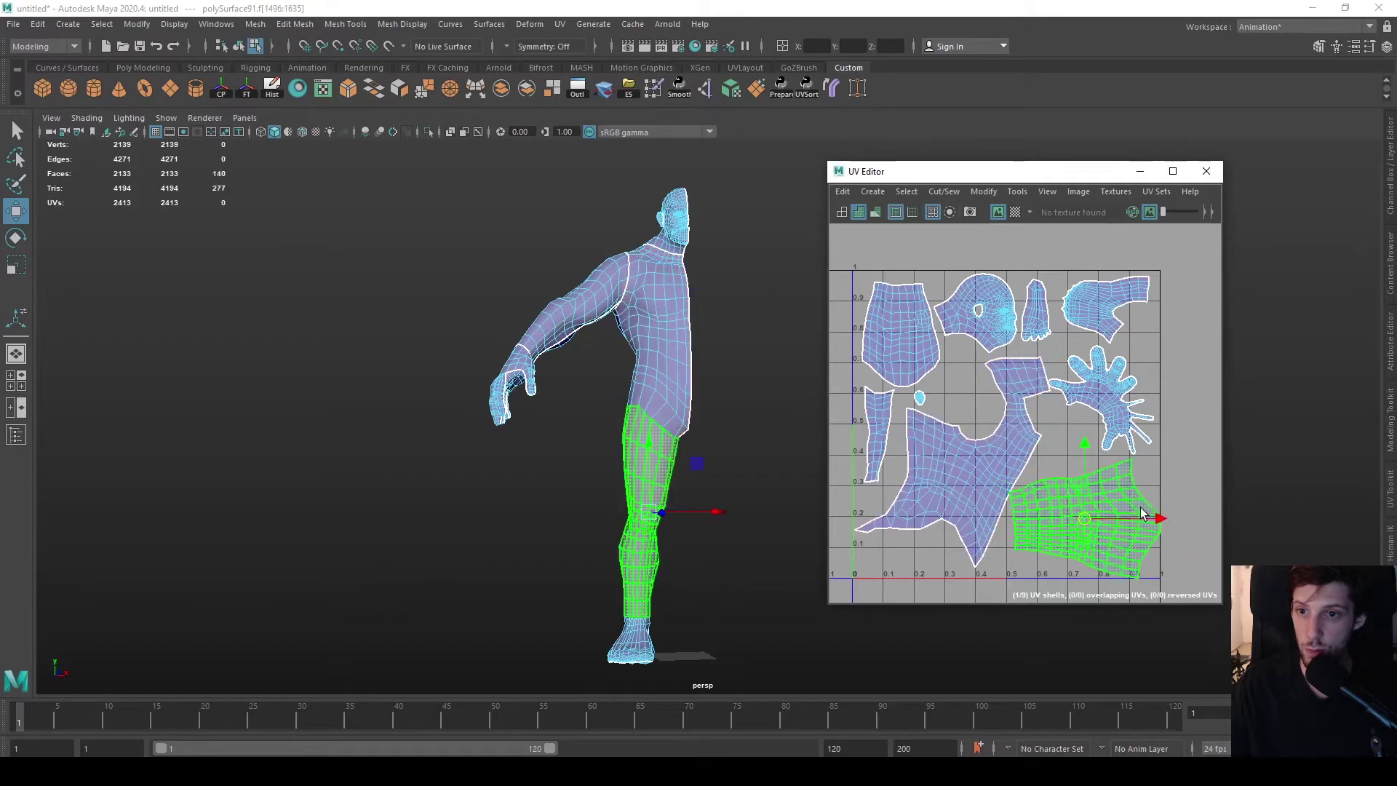
{"action": "key", "text": "e"}
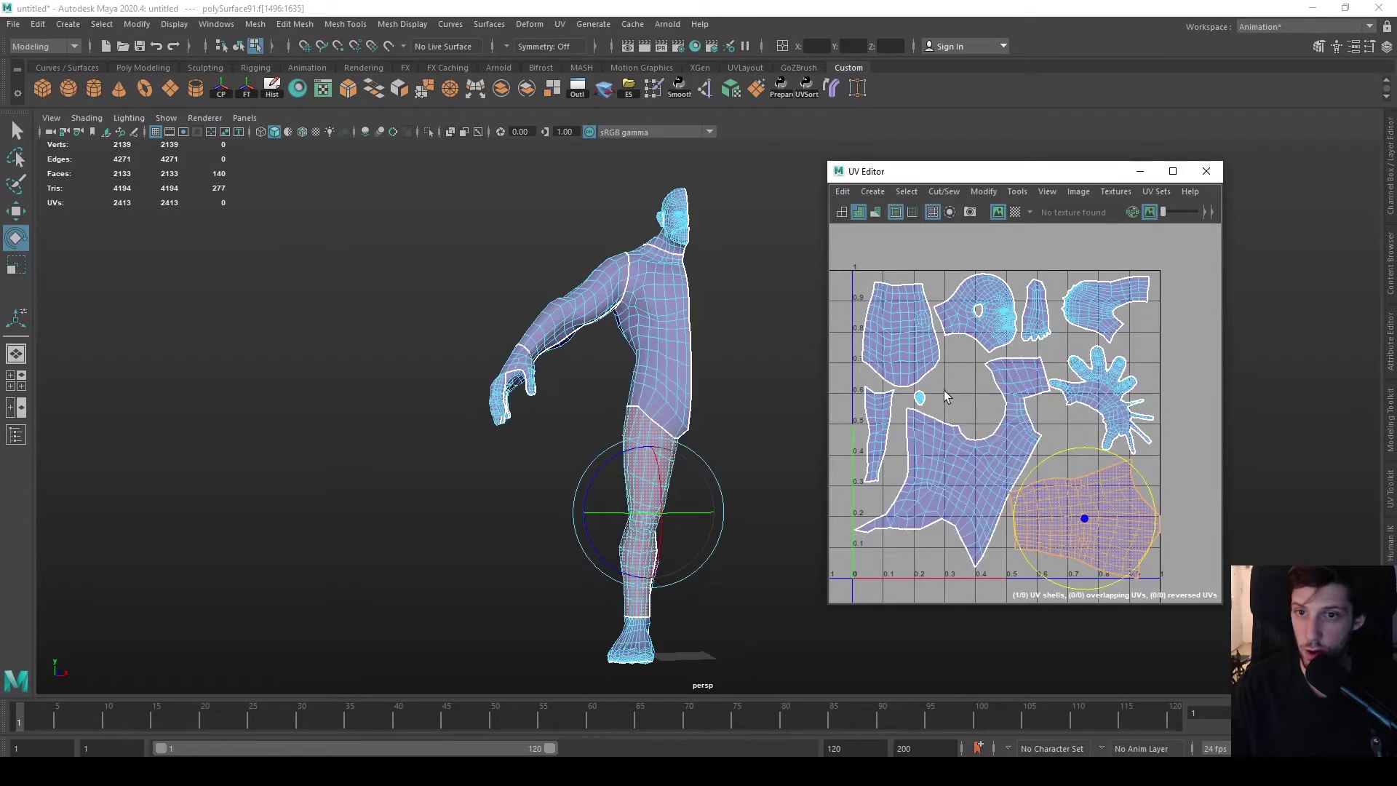
- Nudge the small shell near the head up and left
{"action": "left_click", "coordinate": [914, 405]}
{"action": "left_click", "coordinate": [917, 401]}
{"action": "key", "text": "w"}
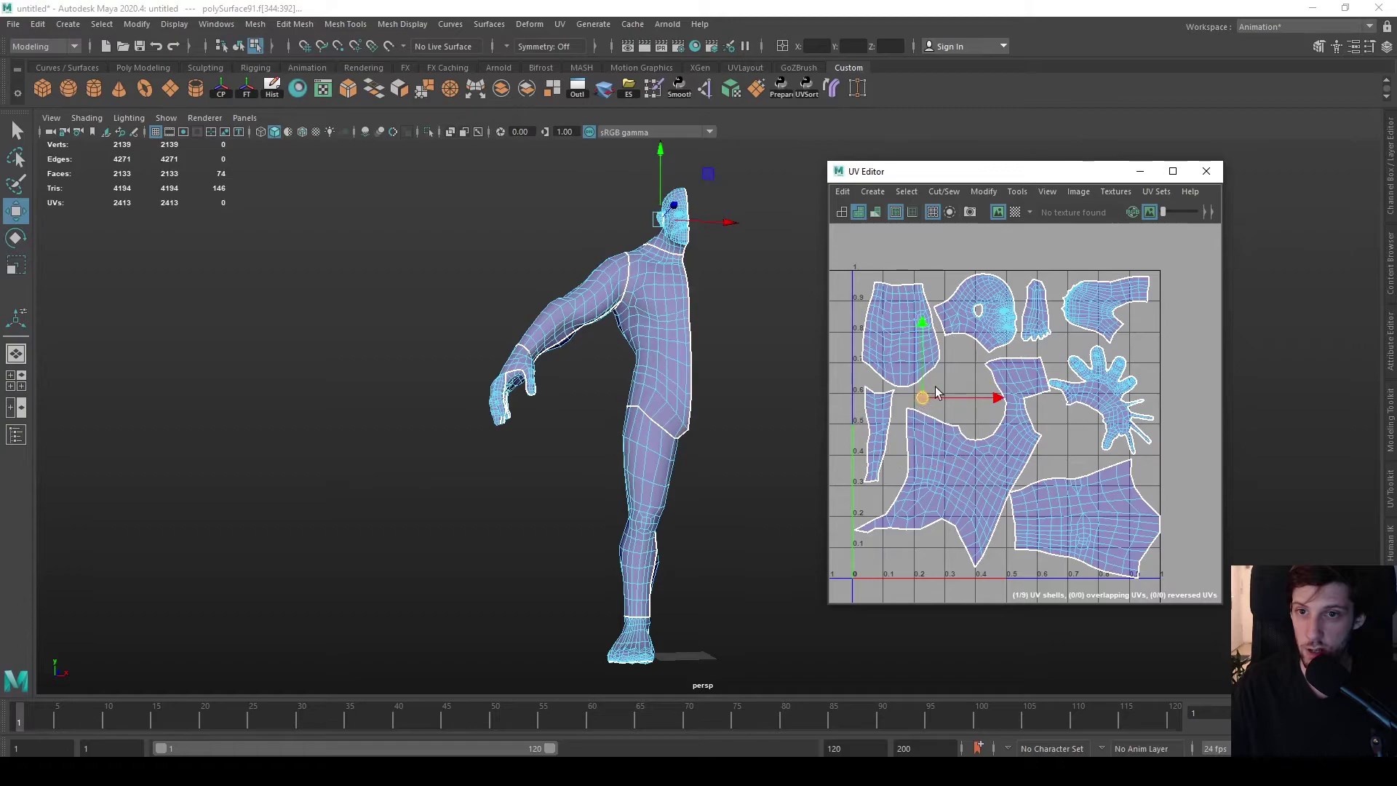
{"action": "left_click_drag", "start_coordinate": [957, 355], "coordinate": [955, 348]}
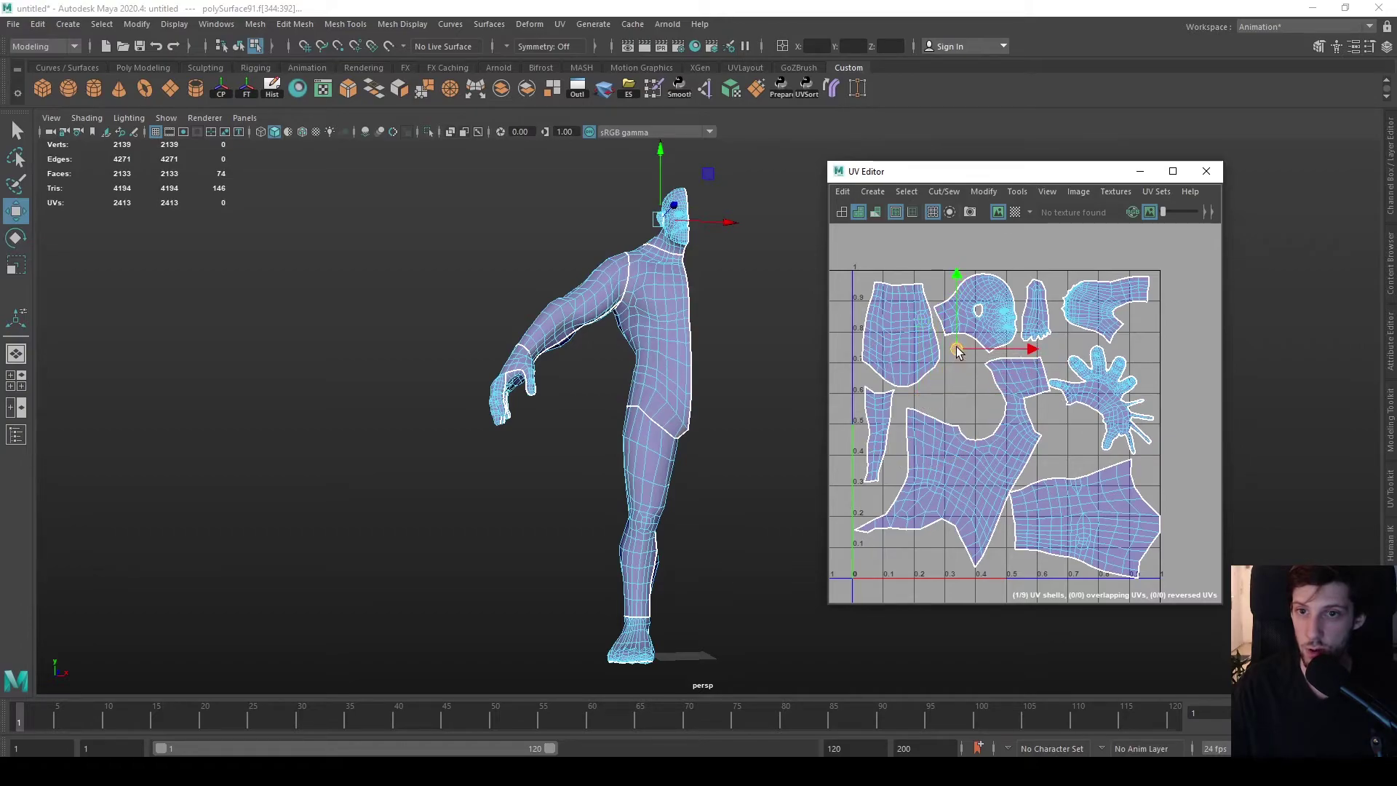
- Move the small thin shell beside the head down next to the hand shell
{"action": "left_click", "coordinate": [938, 284]}
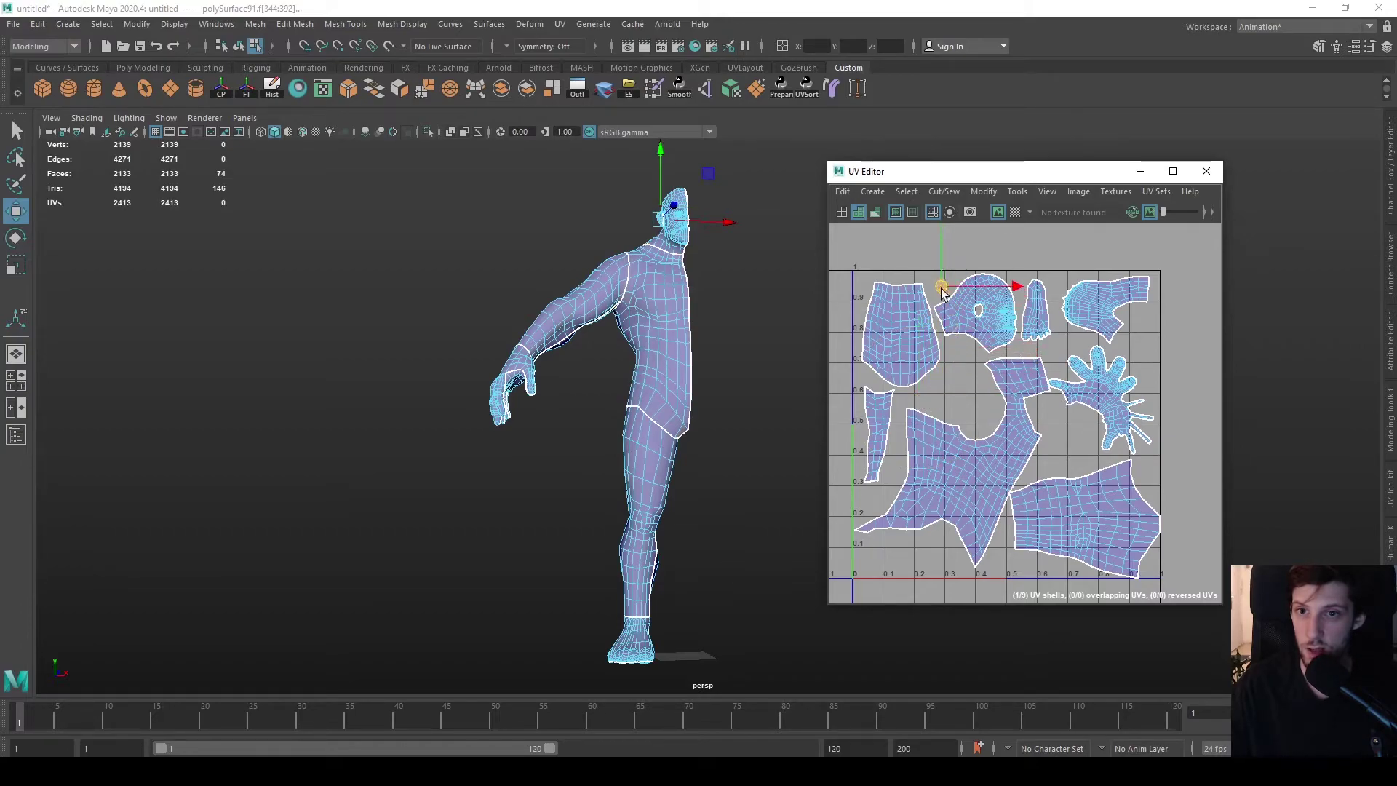
{"action": "left_click", "coordinate": [1042, 317]}
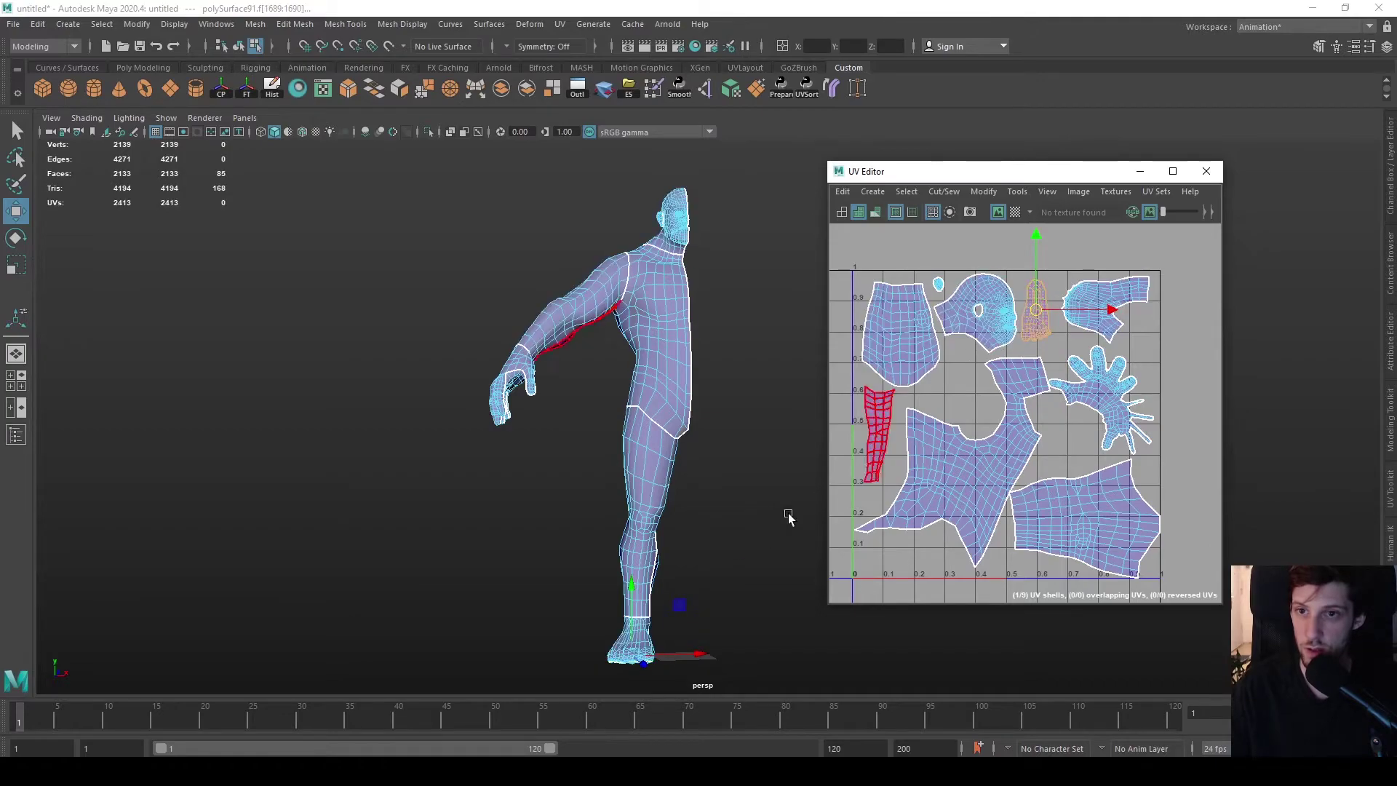
{"action": "key", "text": "r"}
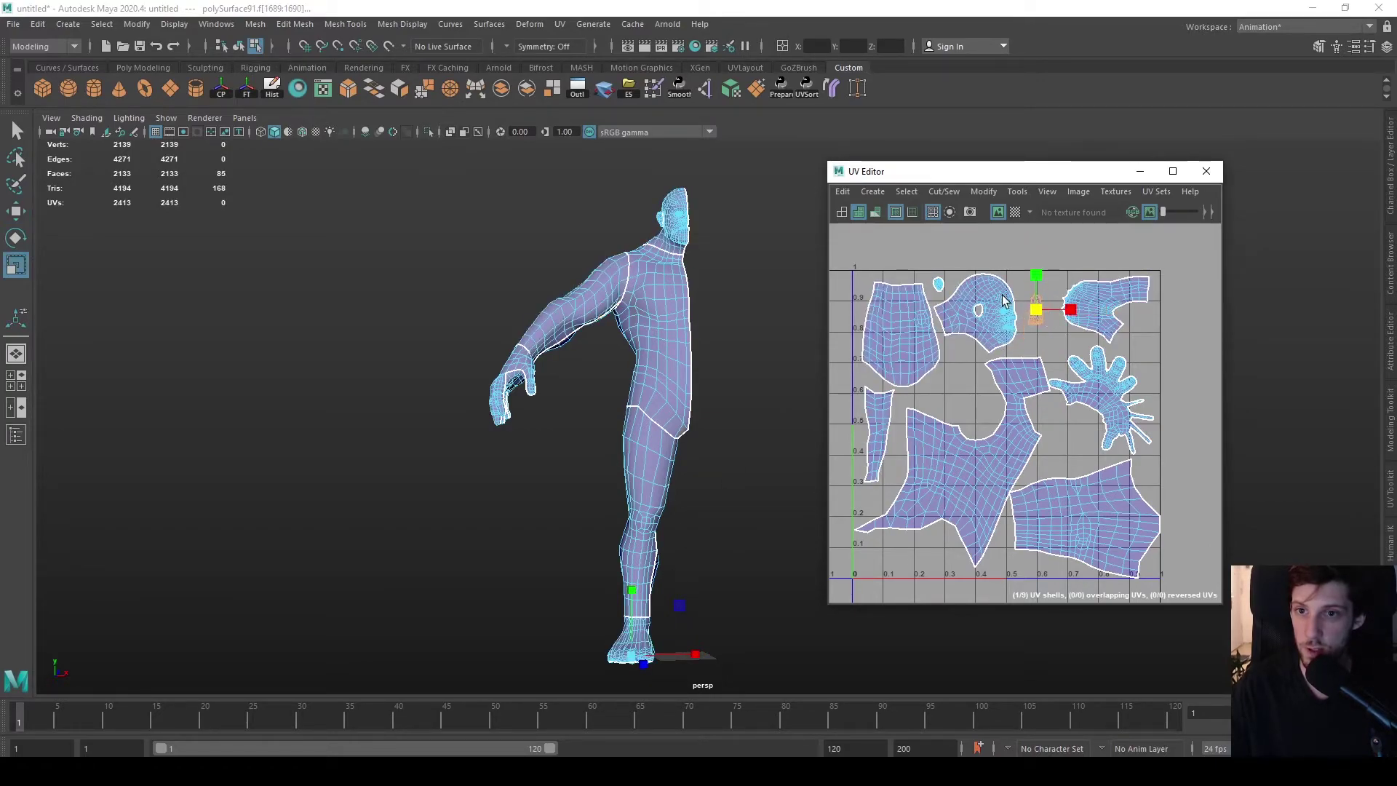
{"action": "key", "text": "w"}
{"action": "left_click_drag", "start_coordinate": [1071, 320], "coordinate": [1079, 440]}
{"action": "key", "text": "r"}
{"action": "key", "text": "e"}
{"action": "key", "text": "w"}
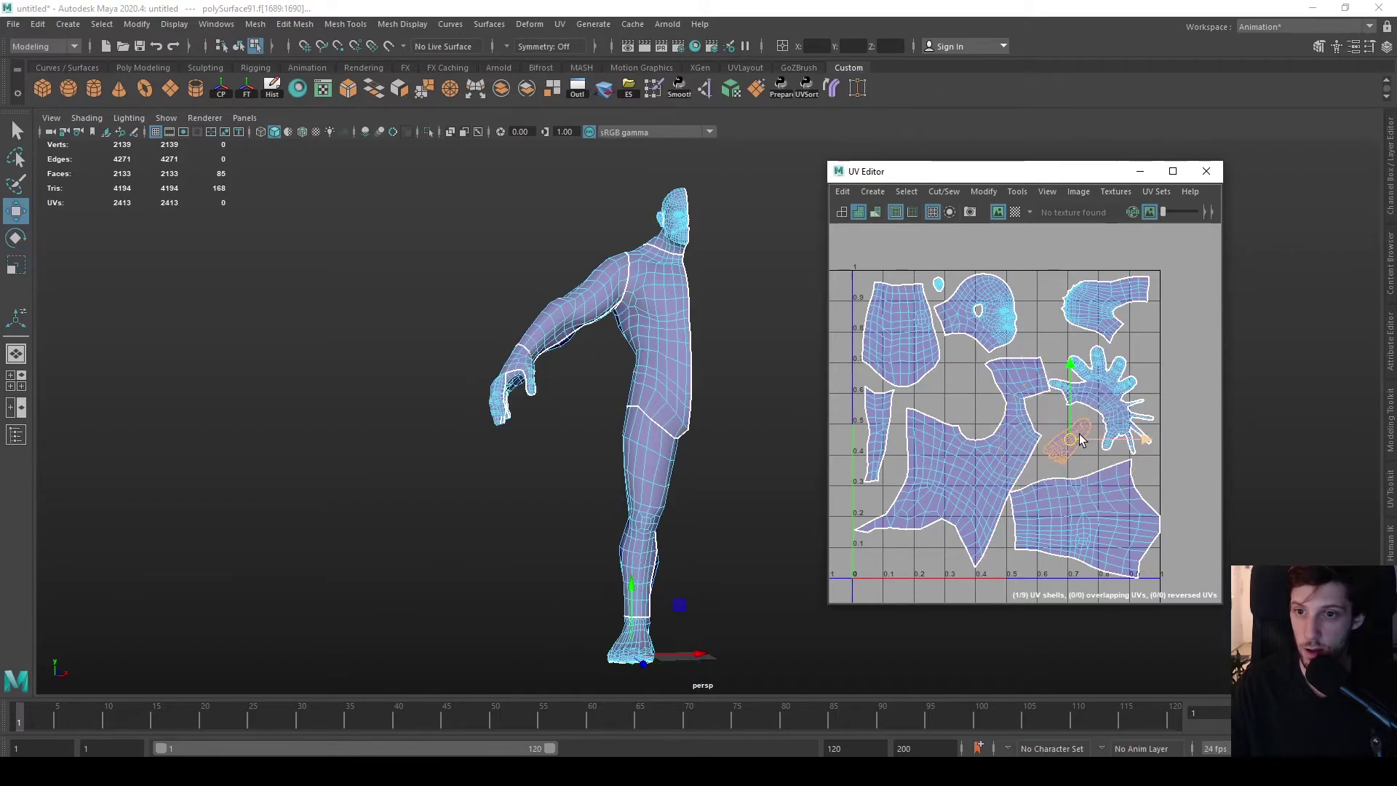
- Turn on the checkered tiles display and clear the UV shell selection
{"action": "left_click", "coordinate": [1015, 212]}
{"action": "left_click_drag", "start_coordinate": [676, 342], "coordinate": [765, 343], "text": "alt"}
{"action": "left_click", "coordinate": [731, 336]}
- Orbit around the torso, raised arm, shoulder and foot to check the checker for stretching
{"action": "scroll", "coordinate": [569, 417], "scroll_direction": "up", "scroll_amount": 3}
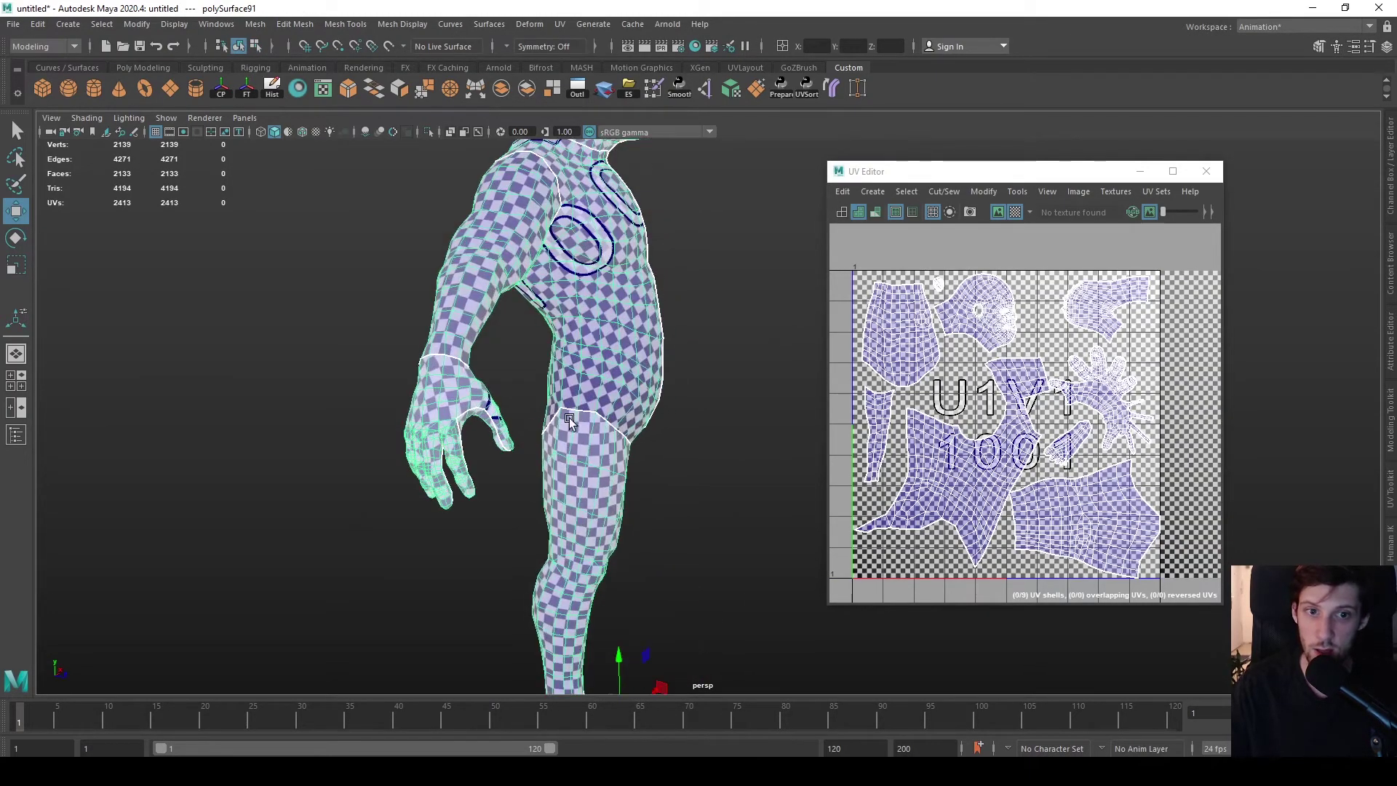
{"action": "left_click_drag", "start_coordinate": [569, 417], "coordinate": [624, 400], "text": "alt"}
{"action": "scroll", "coordinate": [624, 401], "scroll_direction": "up", "scroll_amount": 5}
{"action": "scroll", "coordinate": [723, 361], "scroll_direction": "down", "scroll_amount": 4}
{"action": "left_click_drag", "start_coordinate": [723, 362], "coordinate": [695, 306], "text": "alt"}
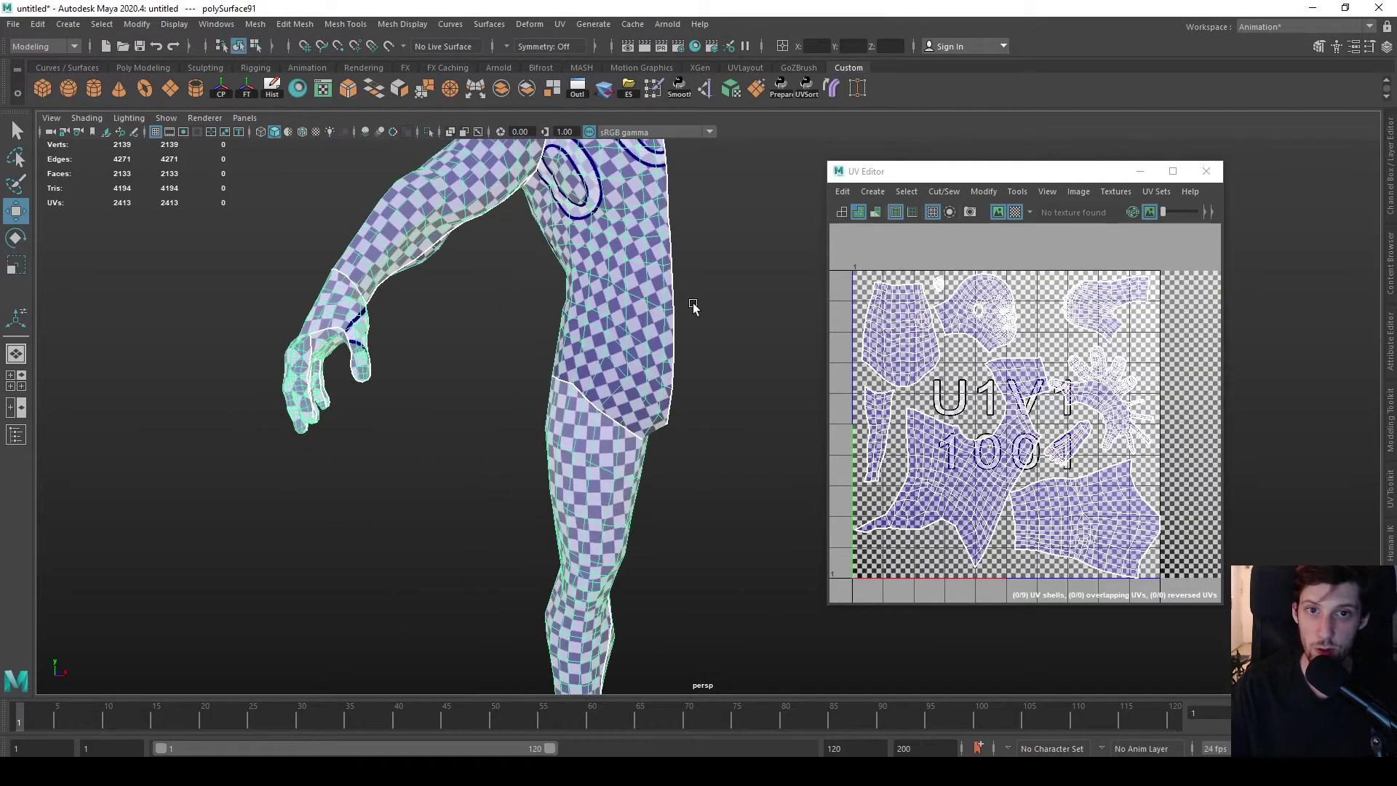
{"action": "scroll", "coordinate": [695, 306], "scroll_direction": "down", "scroll_amount": 3}
{"action": "left_click_drag", "start_coordinate": [669, 401], "coordinate": [711, 463], "text": "alt"}
{"action": "scroll", "coordinate": [712, 458], "scroll_direction": "up", "scroll_amount": 3}
{"action": "scroll", "coordinate": [712, 458], "scroll_direction": "down", "scroll_amount": 3}
{"action": "scroll", "coordinate": [711, 463], "scroll_direction": "up", "scroll_amount": 3}
{"action": "scroll", "coordinate": [710, 463], "scroll_direction": "down", "scroll_amount": 3}
{"action": "scroll", "coordinate": [618, 424], "scroll_direction": "up", "scroll_amount": 1}
{"action": "left_click_drag", "start_coordinate": [617, 423], "coordinate": [717, 400], "text": "alt"}
{"action": "scroll", "coordinate": [718, 400], "scroll_direction": "up", "scroll_amount": 2}
{"action": "scroll", "coordinate": [623, 515], "scroll_direction": "down", "scroll_amount": 2}
- Inspect the upper body and far side, then bring up the object's transform attributes
{"action": "left_click_drag", "start_coordinate": [623, 515], "coordinate": [644, 553], "text": "alt"}
{"action": "scroll", "coordinate": [632, 429], "scroll_direction": "up", "scroll_amount": 2}
{"action": "scroll", "coordinate": [632, 426], "scroll_direction": "down", "scroll_amount": 2}
{"action": "left_click_drag", "start_coordinate": [631, 427], "coordinate": [583, 372], "text": "alt"}
{"action": "scroll", "coordinate": [583, 372], "scroll_direction": "up", "scroll_amount": 1}
{"action": "scroll", "coordinate": [639, 364], "scroll_direction": "down", "scroll_amount": 3}
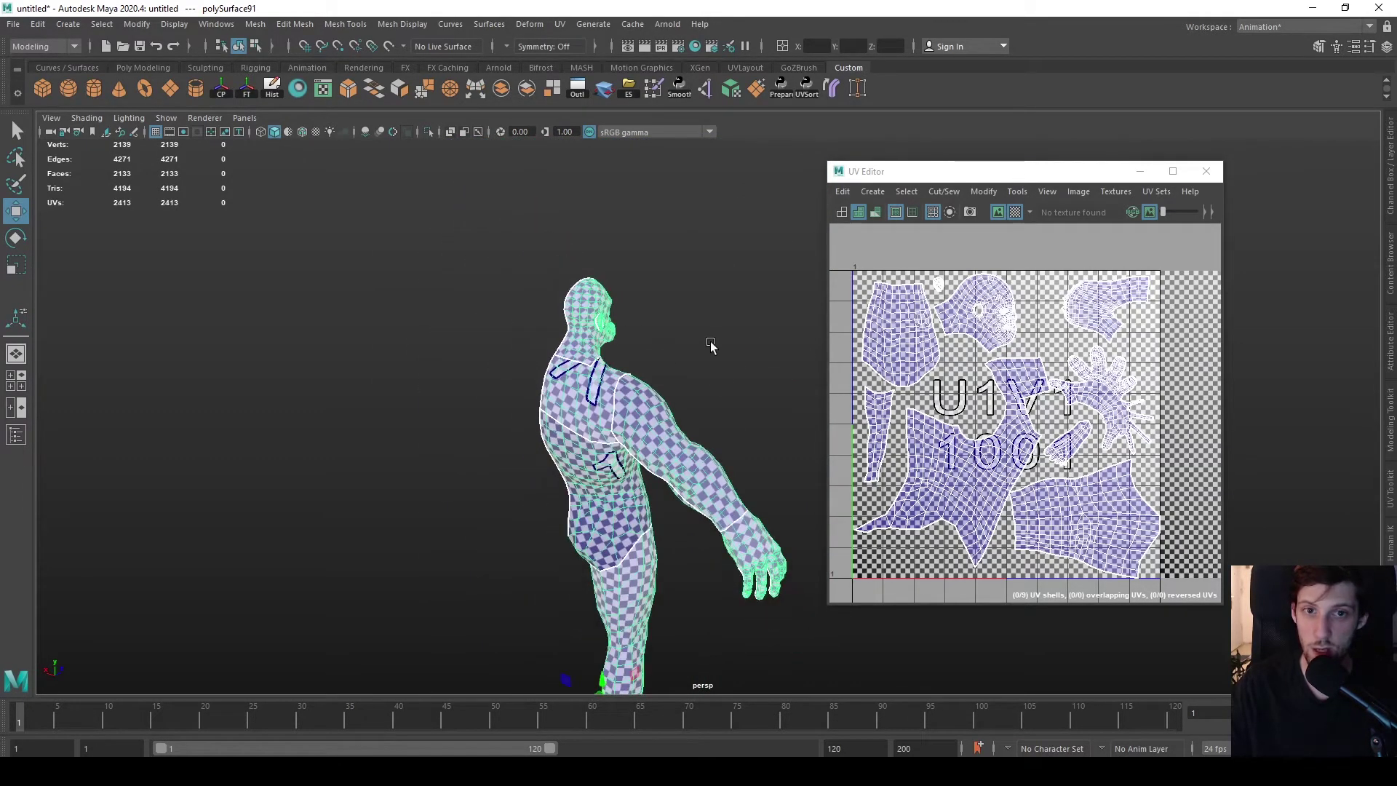
{"action": "left_click_drag", "start_coordinate": [711, 346], "coordinate": [490, 261], "text": "alt"}
{"action": "scroll", "coordinate": [627, 370], "scroll_direction": "up", "scroll_amount": 2}
{"action": "scroll", "coordinate": [626, 370], "scroll_direction": "down", "scroll_amount": 2}
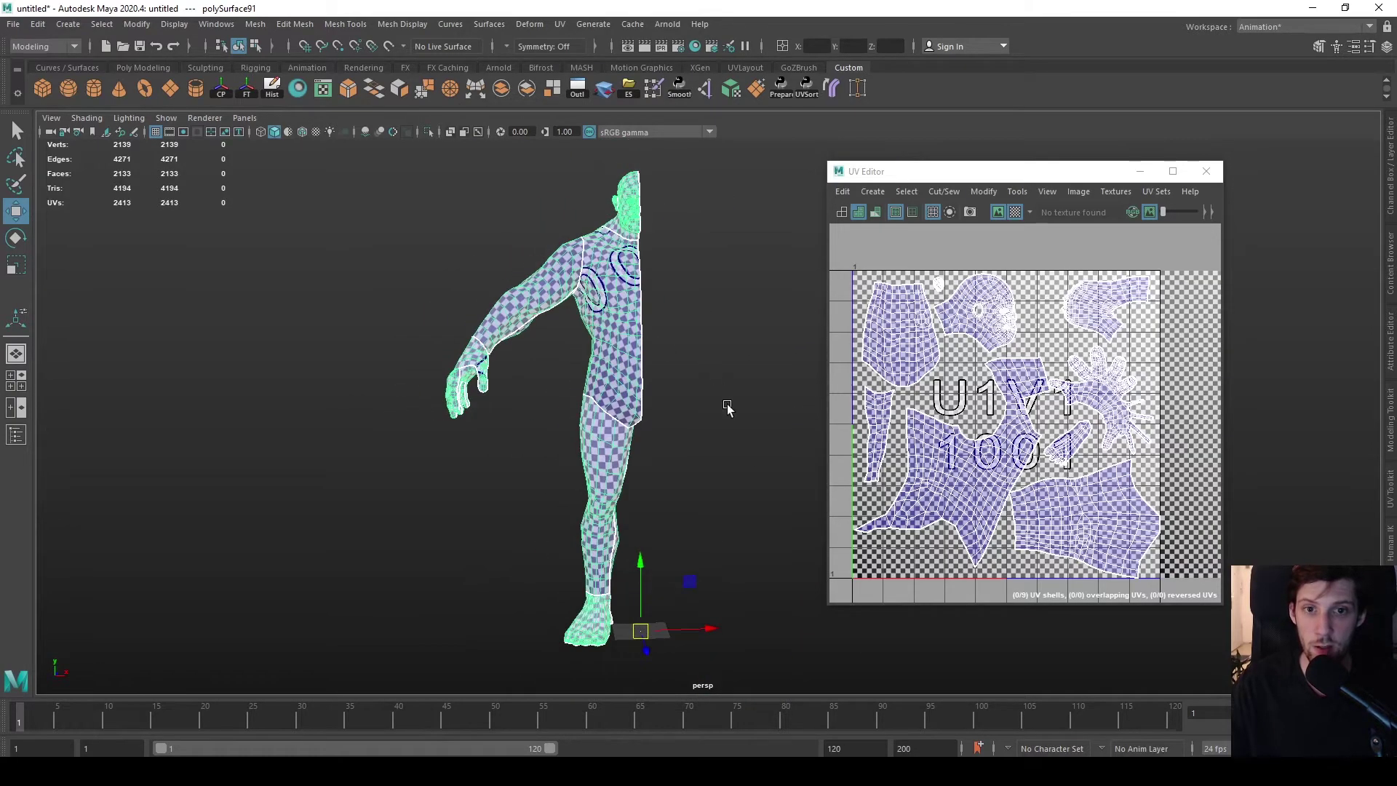
{"action": "left_click", "coordinate": [1388, 171]}
- Duplicate the half-body mesh and set the copy's Scale X to -1 to mirror it
{"action": "key", "text": "ctrl+d"}
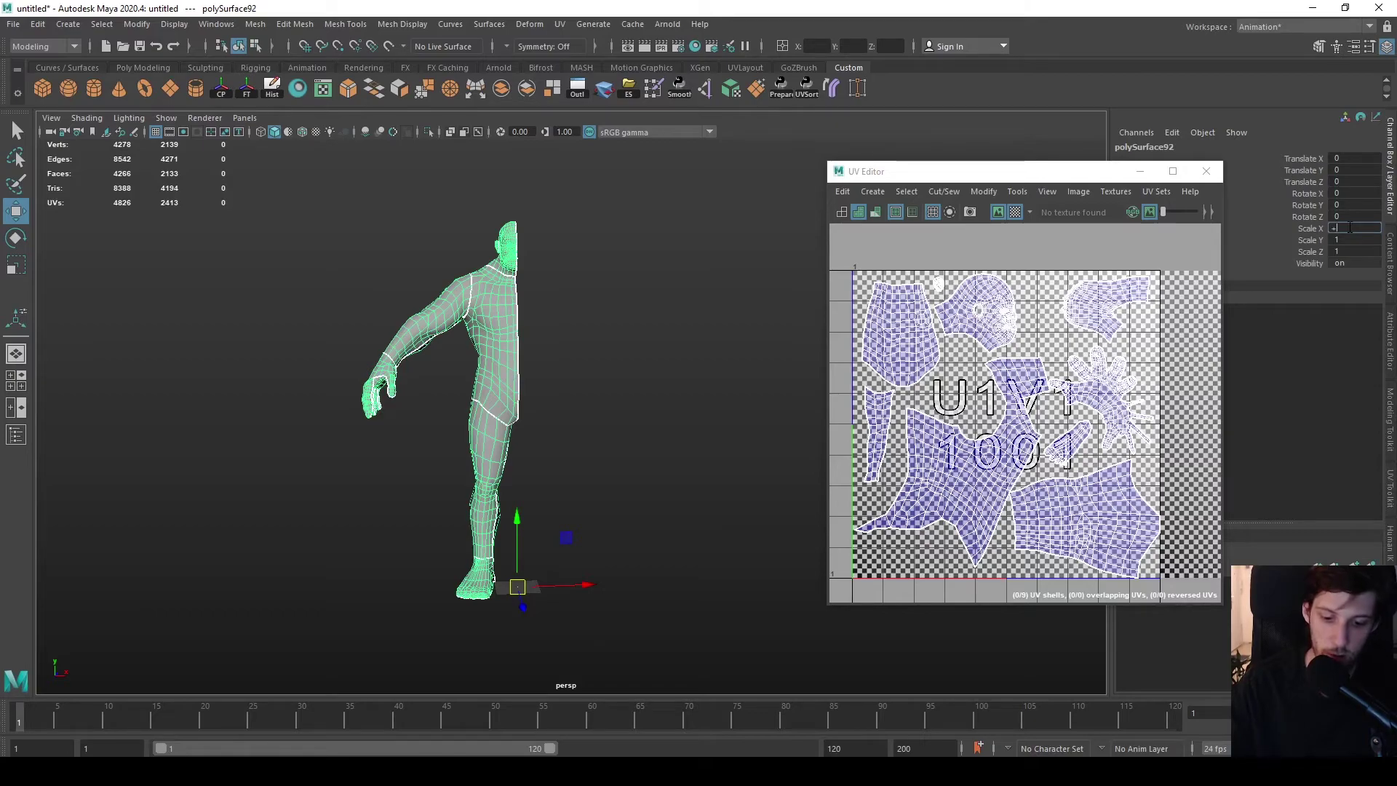
{"action": "type", "text": "1"}
{"action": "key", "text": "Return"}
- Select both halves and orbit around the full symmetric body to check it
{"action": "left_click", "coordinate": [575, 324]}
{"action": "left_click", "coordinate": [546, 323]}
{"action": "left_click", "coordinate": [577, 324], "text": "shift"}
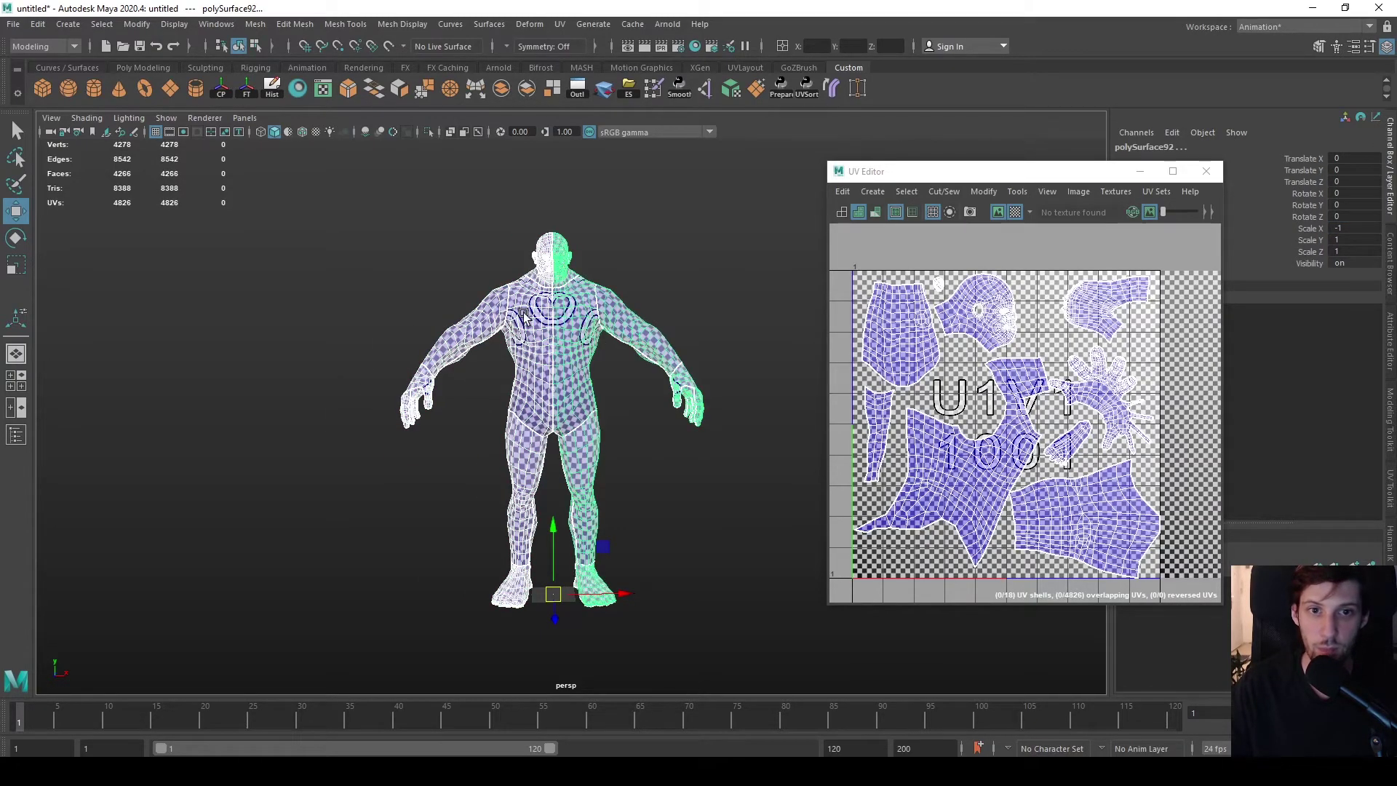
{"action": "scroll", "coordinate": [524, 314], "scroll_direction": "up", "scroll_amount": 2}
{"action": "middle_click_drag", "start_coordinate": [523, 314], "coordinate": [609, 348], "text": "alt"}
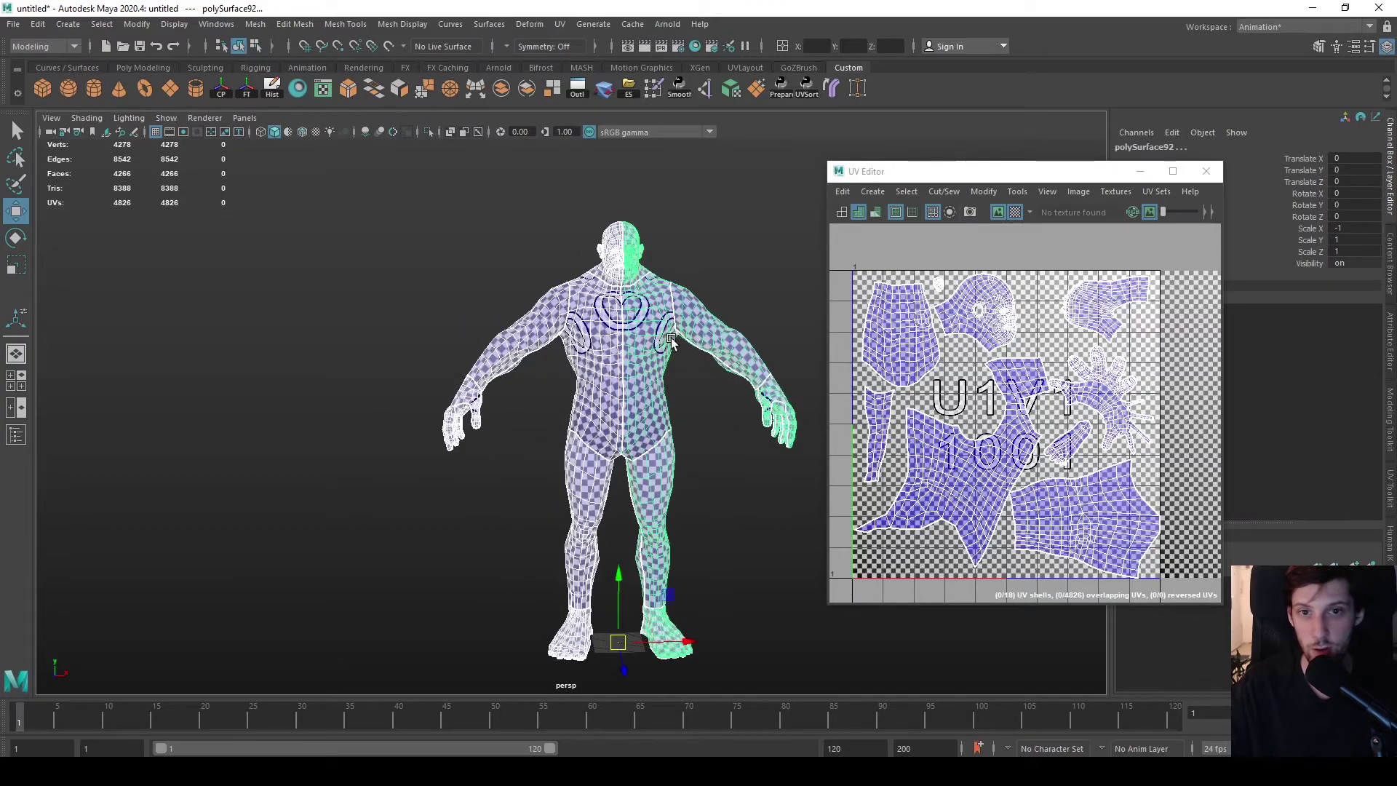
{"action": "middle_click_drag", "start_coordinate": [691, 370], "coordinate": [668, 366], "text": "alt"}
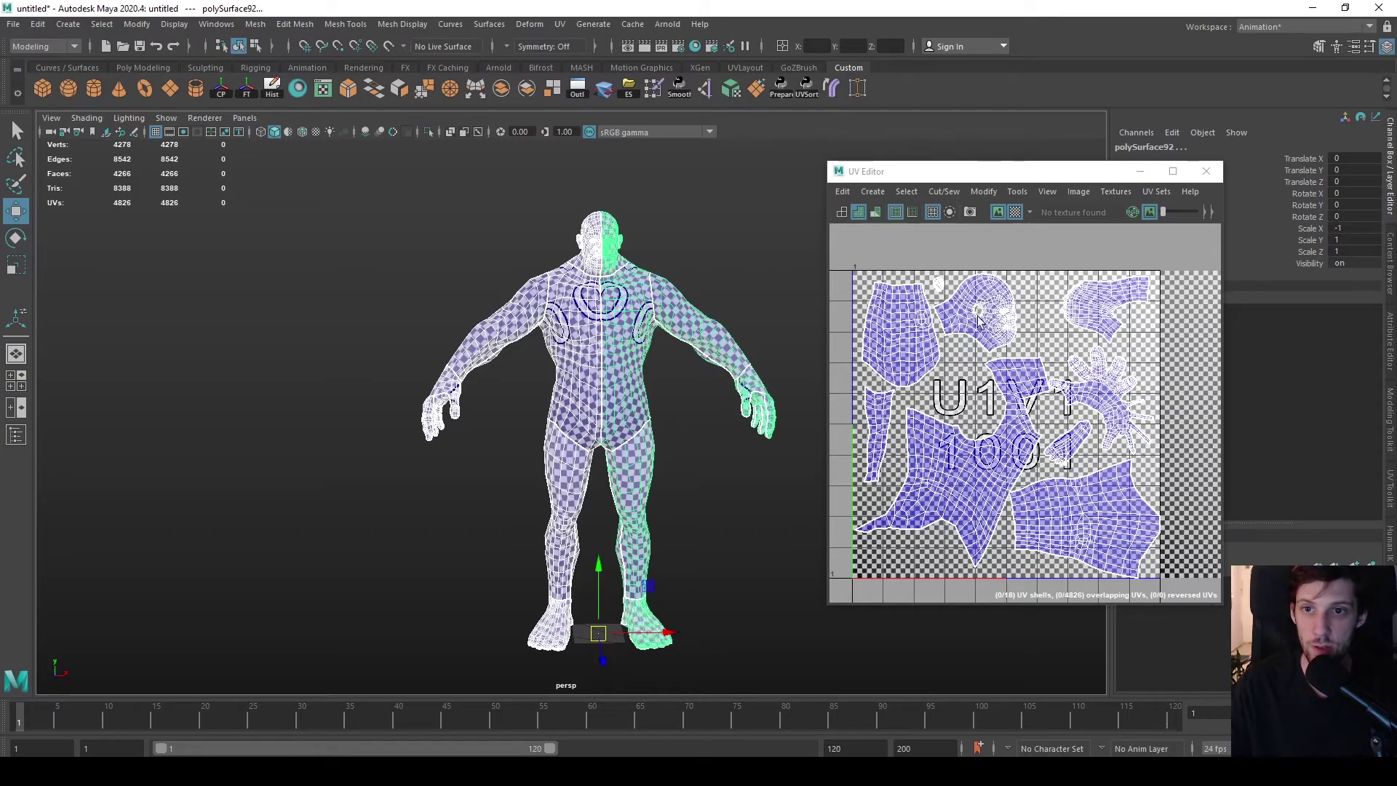
{"action": "middle_click_drag", "start_coordinate": [689, 361], "coordinate": [666, 396], "text": "alt"}
{"action": "scroll", "coordinate": [693, 406], "scroll_direction": "up", "scroll_amount": 2}
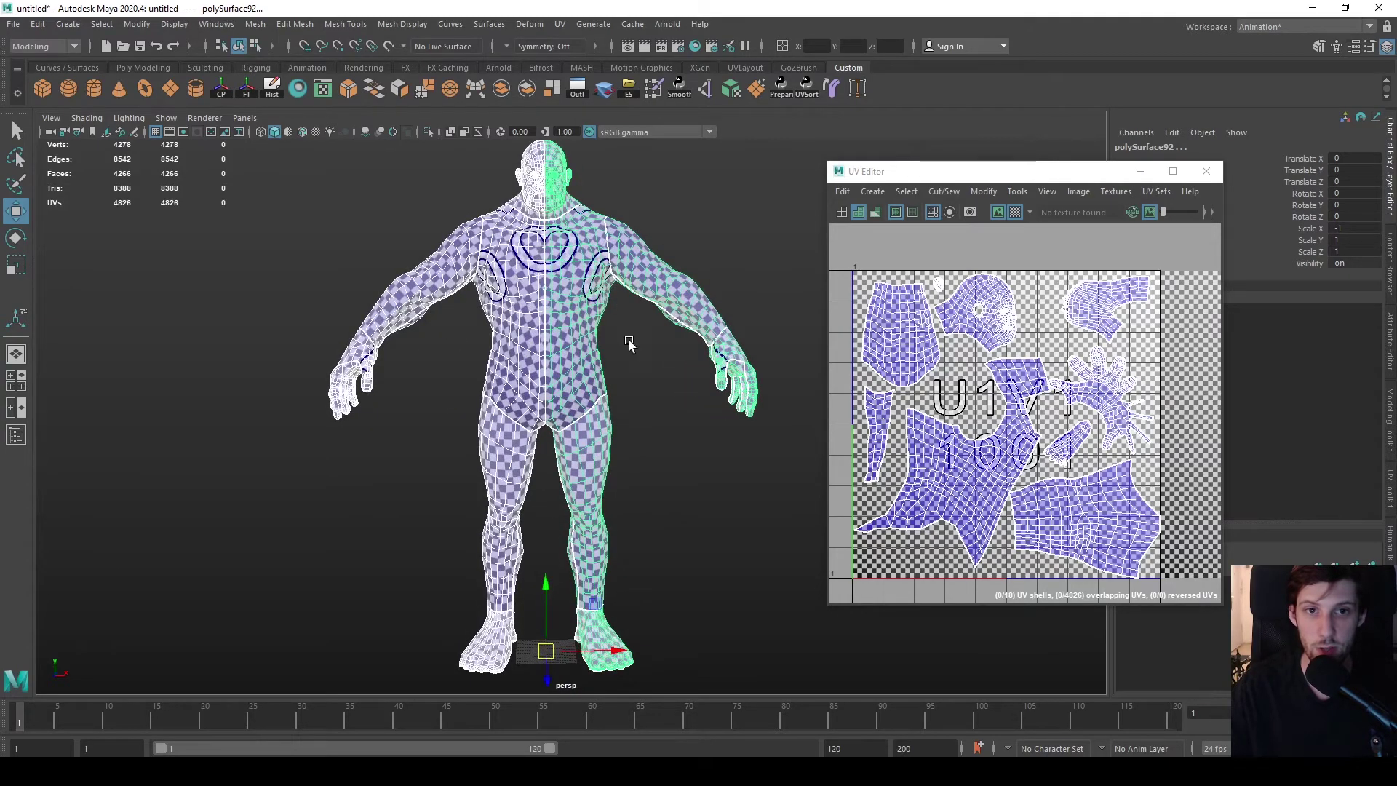
{"action": "left_click", "coordinate": [574, 320]}
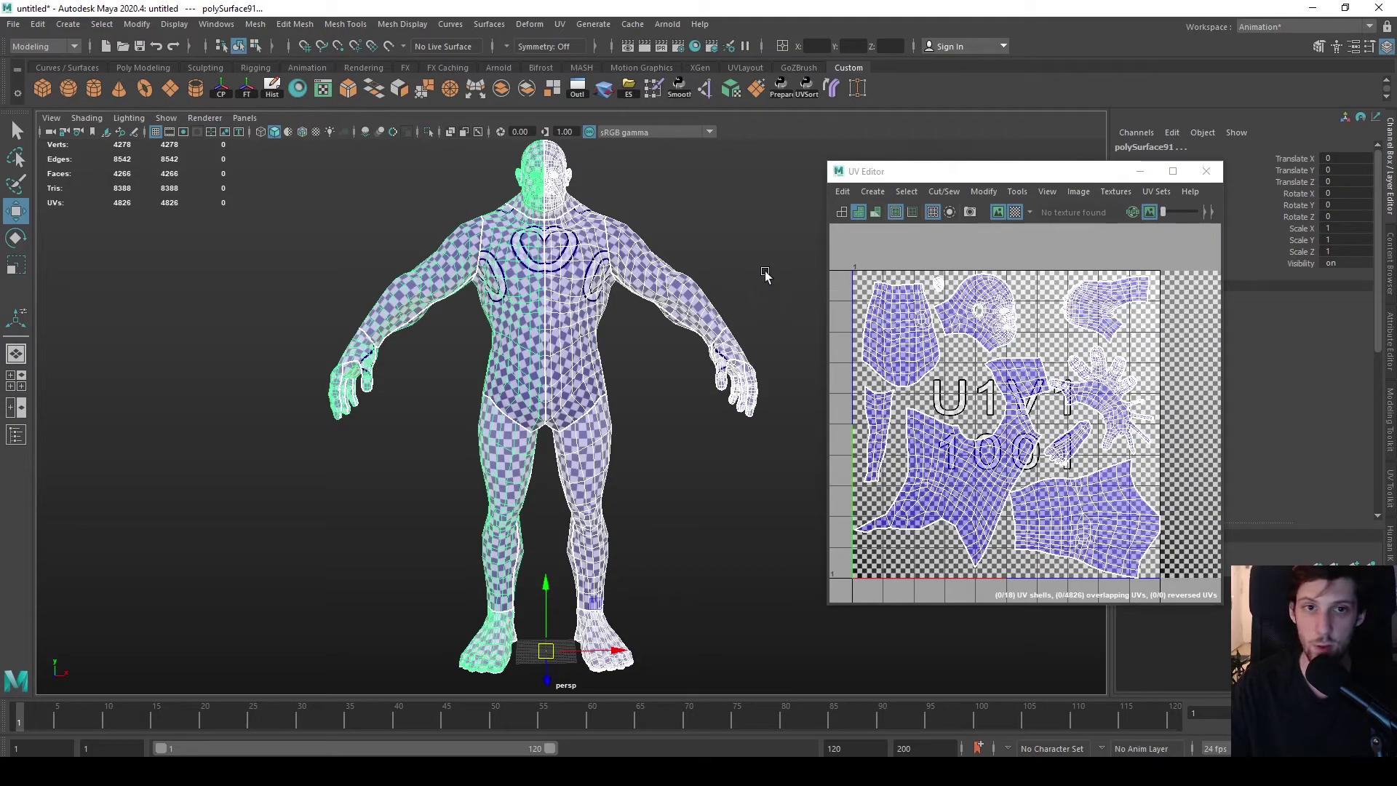
{"action": "left_click_drag", "start_coordinate": [651, 353], "coordinate": [679, 344], "text": "alt"}
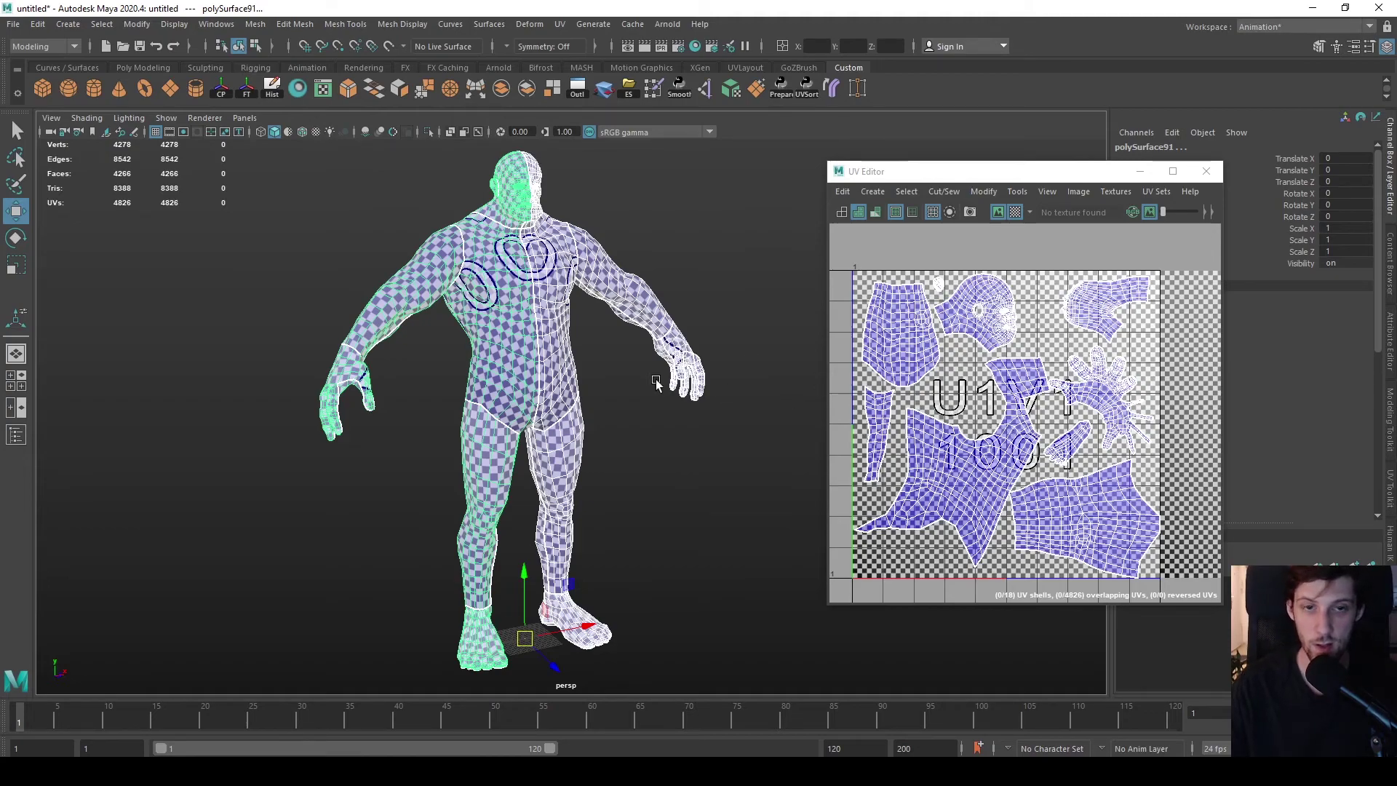
{"action": "left_click_drag", "start_coordinate": [647, 379], "coordinate": [636, 362], "text": "alt"}
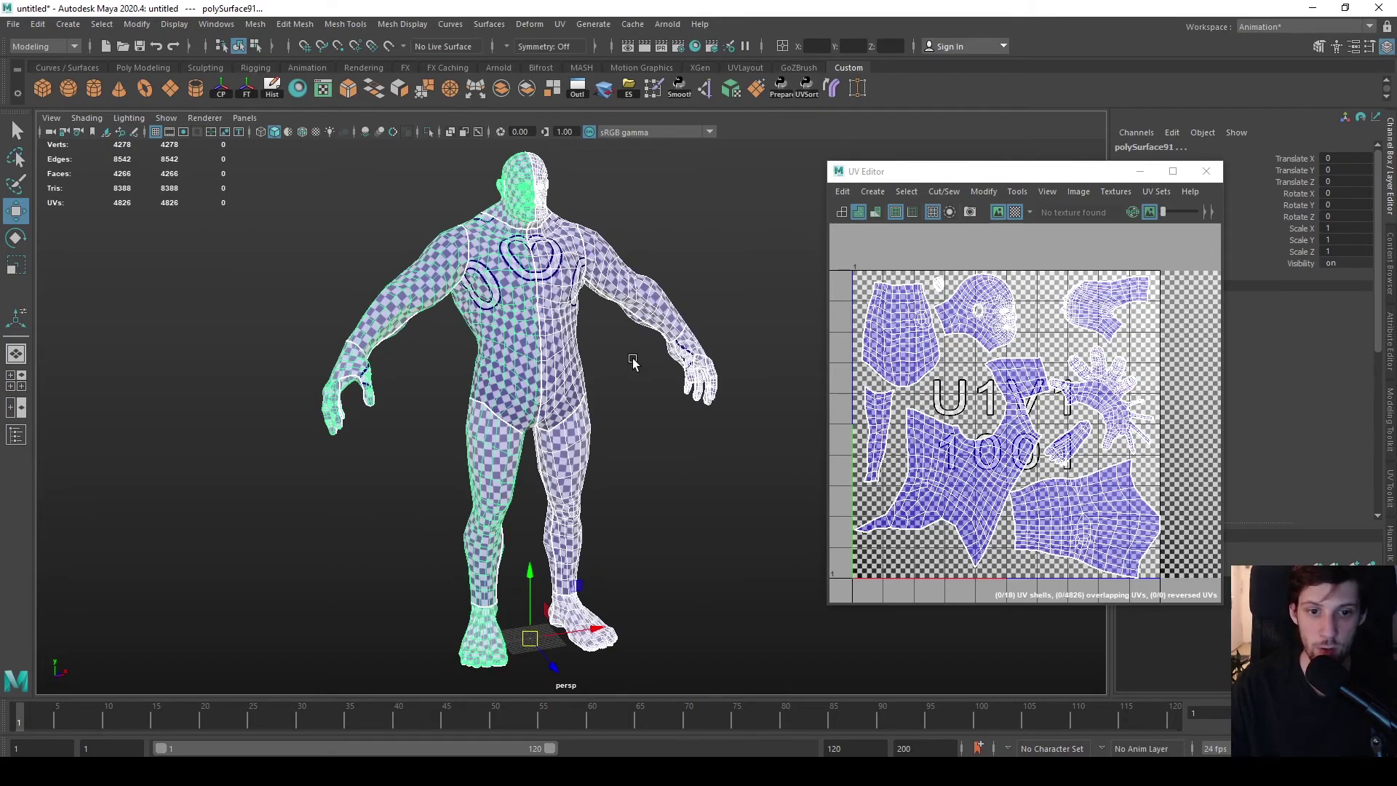